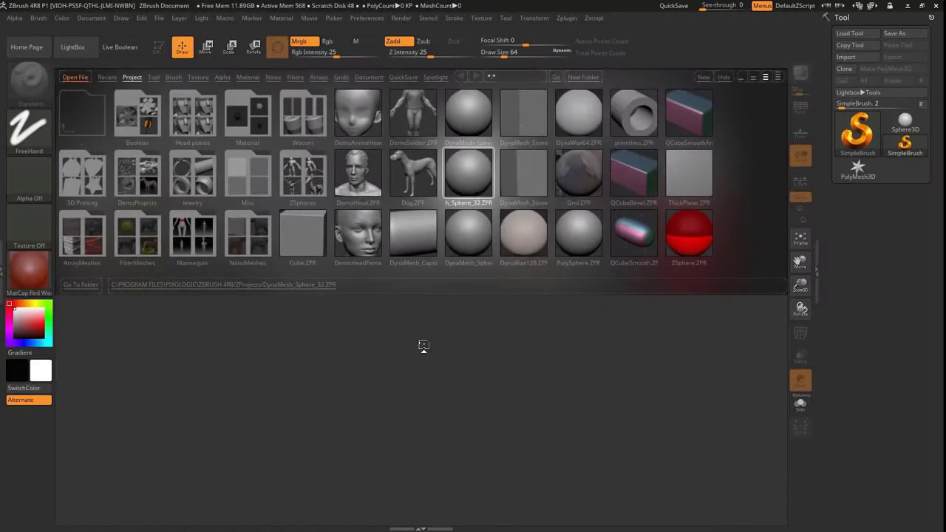
Stretch the sphere downward into a long tapered head with an enlarged Move brush
{"action": "key", "text": "bracketright"}
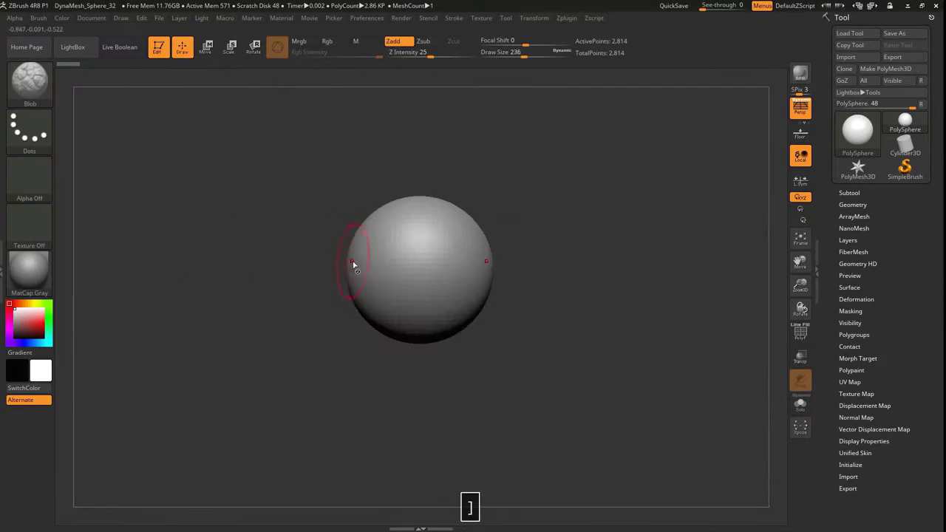
{"action": "key", "text": "b"}
{"action": "key", "text": "m"}
{"action": "key", "text": "v"}
{"action": "left_click_drag", "start_coordinate": [414, 222], "coordinate": [355, 311]}
{"action": "left_click_drag", "start_coordinate": [443, 244], "coordinate": [443, 399]}
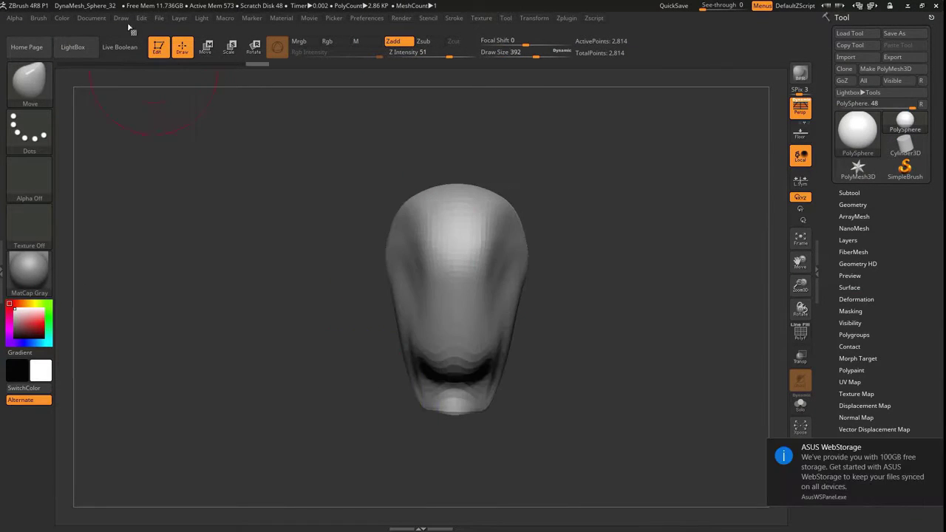
Swap the active colours for a black silhouette and pull out the neck, shoulders and head spikes with SnakeHook
{"action": "key", "text": "b"}
{"action": "key", "text": "s"}
{"action": "key", "text": "h"}
{"action": "mouse_move", "coordinate": [261, 311]}
{"action": "left_mouse_down"}
{"action": "mouse_move", "coordinate": [201, 394]}
{"action": "mouse_move", "coordinate": [366, 246]}
{"action": "left_mouse_up"}
{"action": "key", "text": "v"}
{"action": "key", "text": "bracketleft"}
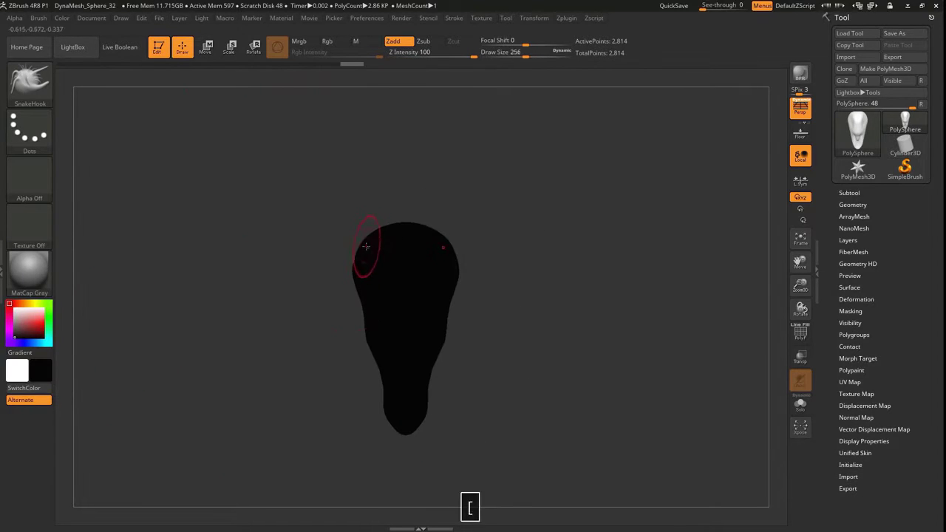
{"action": "left_click_drag", "start_coordinate": [367, 312], "coordinate": [378, 452]}
{"action": "right_click_drag", "start_coordinate": [374, 343], "coordinate": [423, 235]}
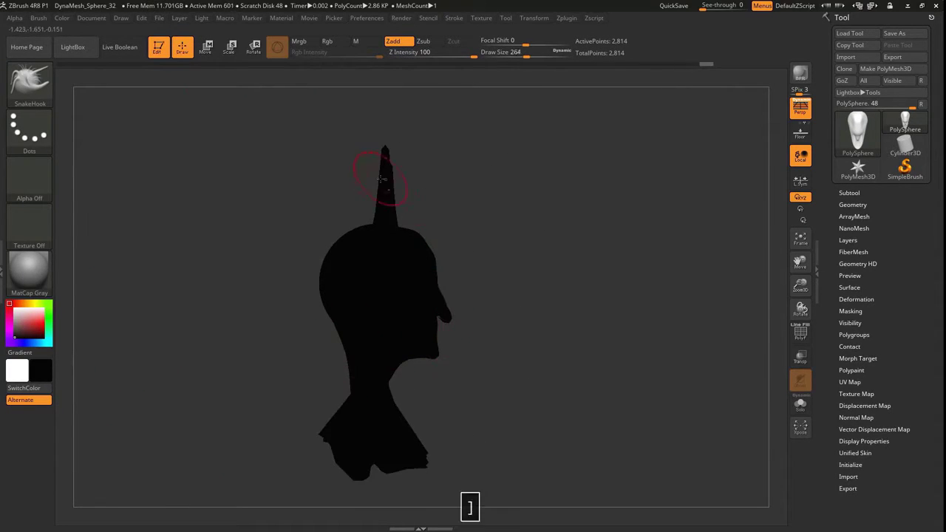
Sweep the head spikes backward with a slightly larger SnakeHook, and adjust the head's silhouette with the Move brush
{"action": "key", "text": "bracketright"}
{"action": "left_click_drag", "start_coordinate": [381, 178], "coordinate": [255, 161]}
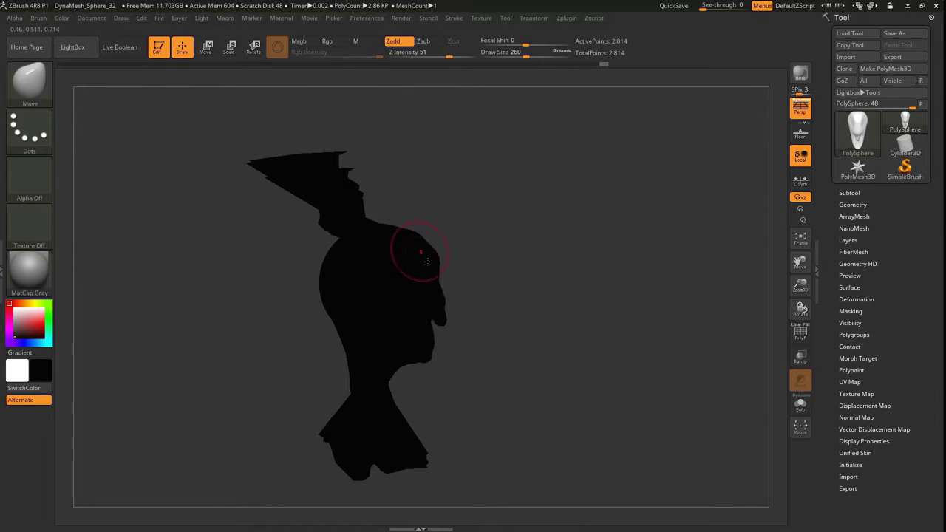
{"action": "right_click_drag", "start_coordinate": [427, 262], "coordinate": [446, 209], "text": "shift"}
{"action": "right_click_drag", "start_coordinate": [374, 381], "coordinate": [317, 286], "text": "shift"}
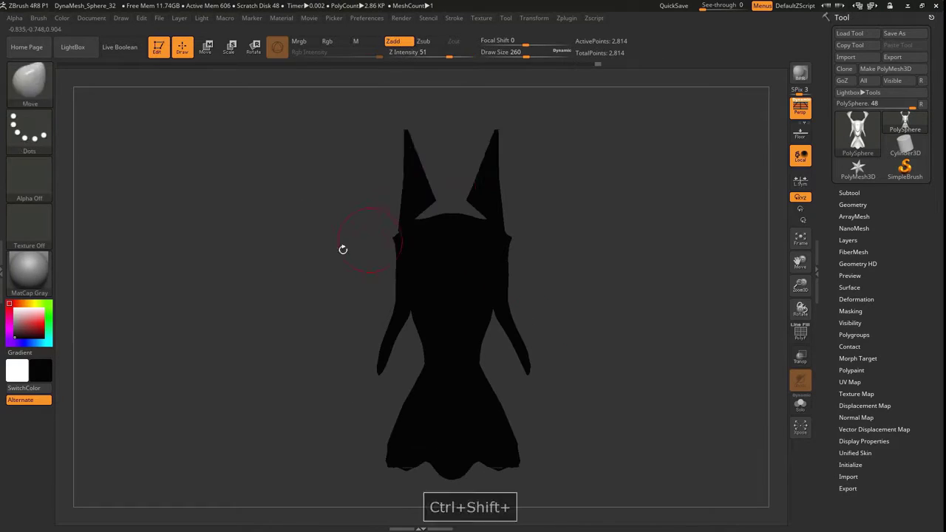
Cut off the upright spikes above the head, and block in the eyes, nose and mouth with ClayBuildup
{"action": "mouse_move", "coordinate": [342, 249]}
{"action": "left_mouse_down", "text": "ctrl+alt+shift"}
{"action": "mouse_move", "coordinate": [374, 217]}
{"action": "mouse_move", "coordinate": [770, 317]}
{"action": "left_mouse_up", "text": "ctrl+alt+shift"}
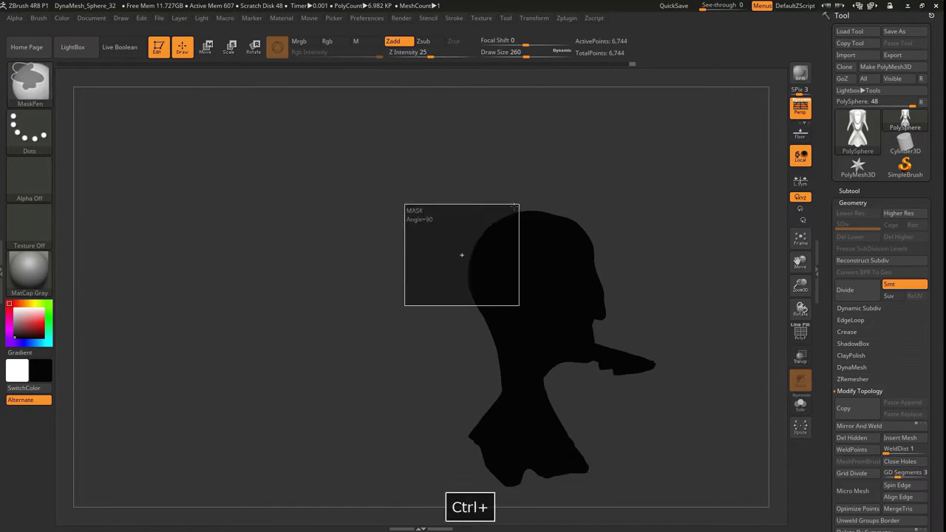
{"action": "mouse_move", "coordinate": [461, 255]}
{"action": "left_mouse_down", "text": "ctrl+shift"}
{"action": "mouse_move", "coordinate": [507, 243]}
{"action": "mouse_move", "coordinate": [554, 186]}
{"action": "mouse_move", "coordinate": [204, 331]}
{"action": "mouse_move", "coordinate": [216, 376]}
{"action": "mouse_move", "coordinate": [207, 337]}
{"action": "left_mouse_up", "text": "ctrl+shift"}
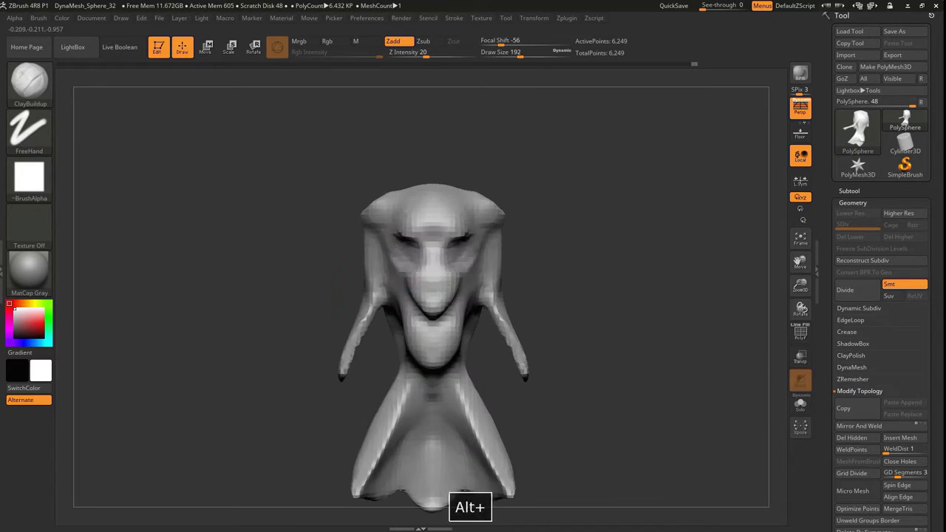
{"action": "left_click_drag", "start_coordinate": [518, 332], "coordinate": [577, 331]}
Set the DynaMesh resolution to 64 and remesh the bust
{"action": "left_click", "coordinate": [852, 222]}
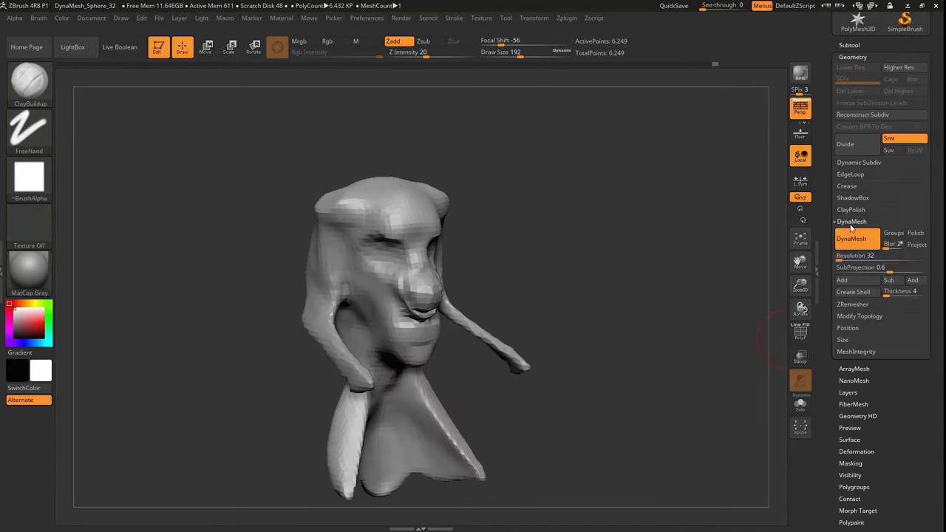
{"action": "left_click_drag", "start_coordinate": [850, 256], "coordinate": [862, 256]}
{"action": "mouse_move", "coordinate": [591, 333]}
{"action": "left_mouse_down"}
{"action": "mouse_move", "coordinate": [443, 326]}
{"action": "mouse_move", "coordinate": [316, 302]}
{"action": "mouse_move", "coordinate": [399, 295]}
{"action": "mouse_move", "coordinate": [332, 299]}
{"action": "mouse_move", "coordinate": [347, 317]}
{"action": "left_mouse_up"}
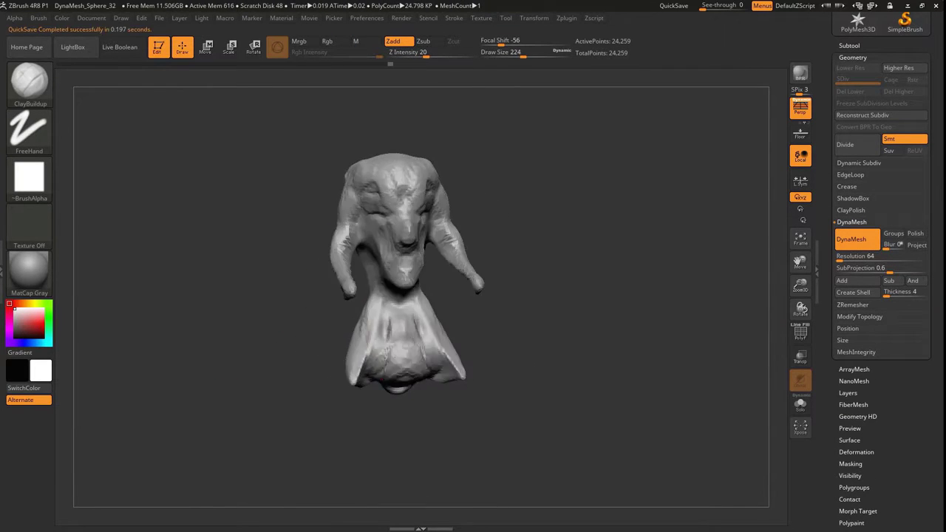
{"action": "mouse_move", "coordinate": [211, 339]}
{"action": "left_mouse_down", "text": "ctrl"}
{"action": "mouse_move", "coordinate": [222, 348]}
{"action": "mouse_move", "coordinate": [296, 347]}
{"action": "mouse_move", "coordinate": [227, 352]}
{"action": "mouse_move", "coordinate": [511, 320]}
{"action": "mouse_move", "coordinate": [326, 397]}
{"action": "mouse_move", "coordinate": [402, 330]}
{"action": "mouse_move", "coordinate": [439, 231]}
{"action": "mouse_move", "coordinate": [508, 245]}
{"action": "left_mouse_up", "text": "ctrl"}
Open the Deformation settings, and pull the side horns outward into long curled tips with SnakeHook
{"action": "left_click", "coordinate": [856, 451]}
{"action": "key", "text": "f"}
{"action": "mouse_move", "coordinate": [506, 411]}
{"action": "left_mouse_down"}
{"action": "mouse_move", "coordinate": [359, 401]}
{"action": "mouse_move", "coordinate": [291, 365]}
{"action": "mouse_move", "coordinate": [301, 418]}
{"action": "mouse_move", "coordinate": [331, 290]}
{"action": "left_mouse_up"}
{"action": "key", "text": "b"}
{"action": "key", "text": "s"}
{"action": "key", "text": "h"}
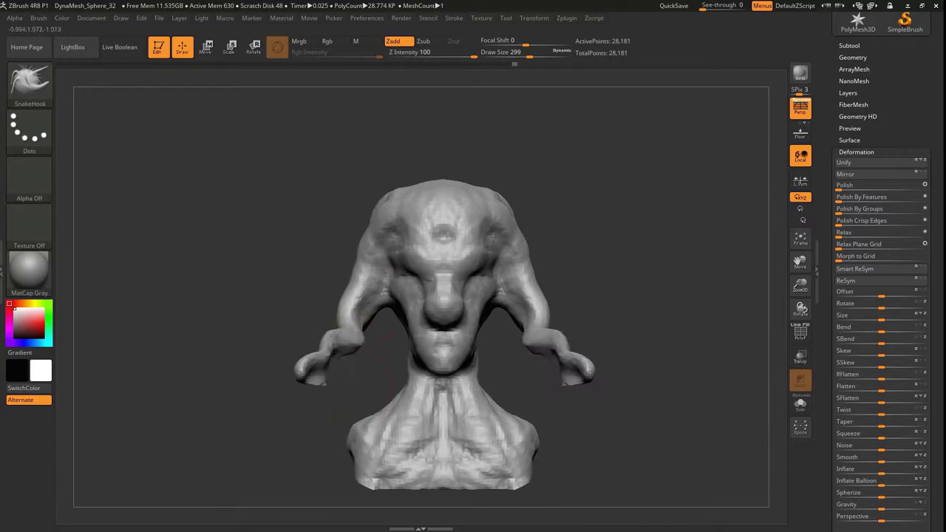
Build up the brow, eyes, nose, mouth and shoulders with ClayBuildup
{"action": "key", "text": "b"}
{"action": "key", "text": "c"}
{"action": "key", "text": "b"}
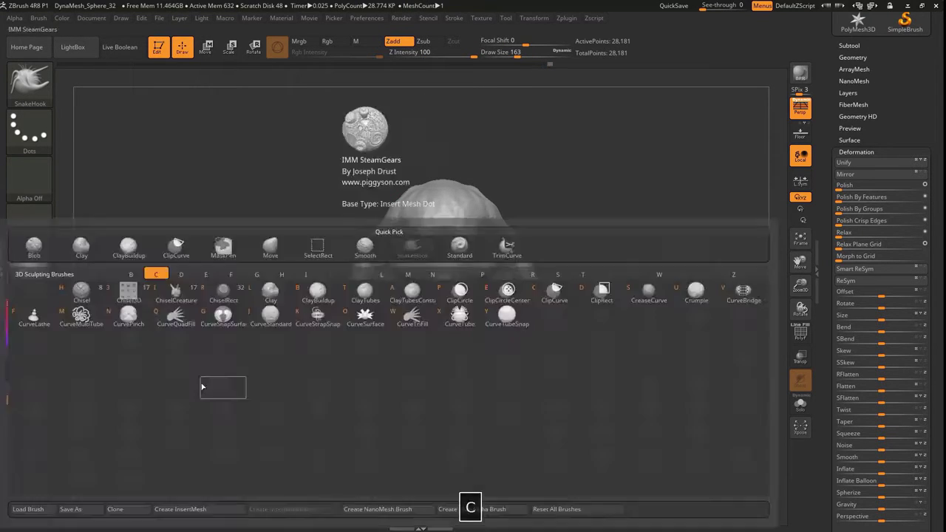
{"action": "mouse_move", "coordinate": [328, 391]}
{"action": "left_mouse_down"}
{"action": "mouse_move", "coordinate": [384, 396]}
{"action": "mouse_move", "coordinate": [344, 365]}
{"action": "mouse_move", "coordinate": [414, 370]}
{"action": "mouse_move", "coordinate": [380, 185]}
{"action": "mouse_move", "coordinate": [285, 293]}
{"action": "mouse_move", "coordinate": [418, 301]}
{"action": "mouse_move", "coordinate": [266, 264]}
{"action": "mouse_move", "coordinate": [425, 342]}
{"action": "mouse_move", "coordinate": [355, 336]}
{"action": "left_mouse_up"}
Carve the facial creases with DamStandard, and shape the temples and horn bases with ClayBuildup
{"action": "key", "text": "b"}
{"action": "key", "text": "d"}
{"action": "key", "text": "s"}
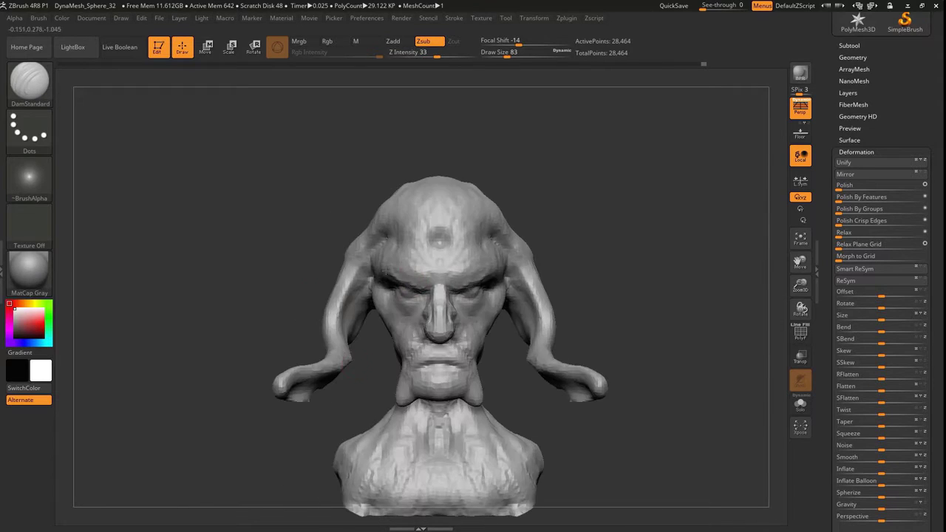
{"action": "key", "text": "bracketright"}
{"action": "left_click_drag", "start_coordinate": [332, 295], "coordinate": [183, 419]}
{"action": "mouse_move", "coordinate": [358, 268]}
{"action": "right_mouse_down"}
{"action": "mouse_move", "coordinate": [422, 338]}
{"action": "mouse_move", "coordinate": [519, 296]}
{"action": "right_mouse_up"}
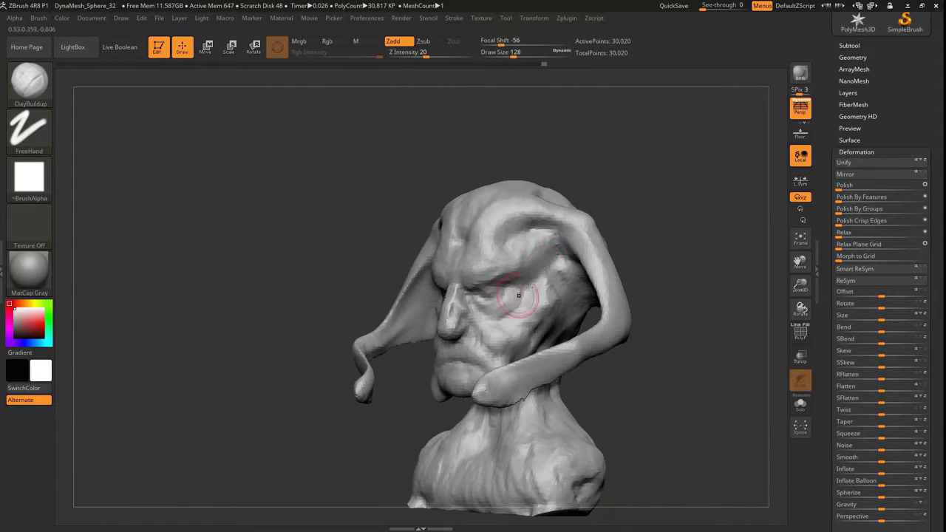
{"action": "mouse_move", "coordinate": [531, 256]}
{"action": "right_mouse_down"}
{"action": "mouse_move", "coordinate": [306, 332]}
{"action": "mouse_move", "coordinate": [384, 296]}
{"action": "mouse_move", "coordinate": [484, 219]}
{"action": "mouse_move", "coordinate": [517, 266]}
{"action": "mouse_move", "coordinate": [562, 244]}
{"action": "mouse_move", "coordinate": [518, 296]}
{"action": "mouse_move", "coordinate": [530, 316]}
{"action": "mouse_move", "coordinate": [501, 334]}
{"action": "mouse_move", "coordinate": [455, 334]}
{"action": "mouse_move", "coordinate": [526, 282]}
{"action": "mouse_move", "coordinate": [380, 363]}
{"action": "right_mouse_up"}
Set the DynaMesh resolution to 128 and remesh the bust
{"action": "left_click", "coordinate": [852, 58]}
{"action": "left_click", "coordinate": [851, 239]}
{"action": "right_click_drag", "start_coordinate": [665, 295], "coordinate": [480, 292]}
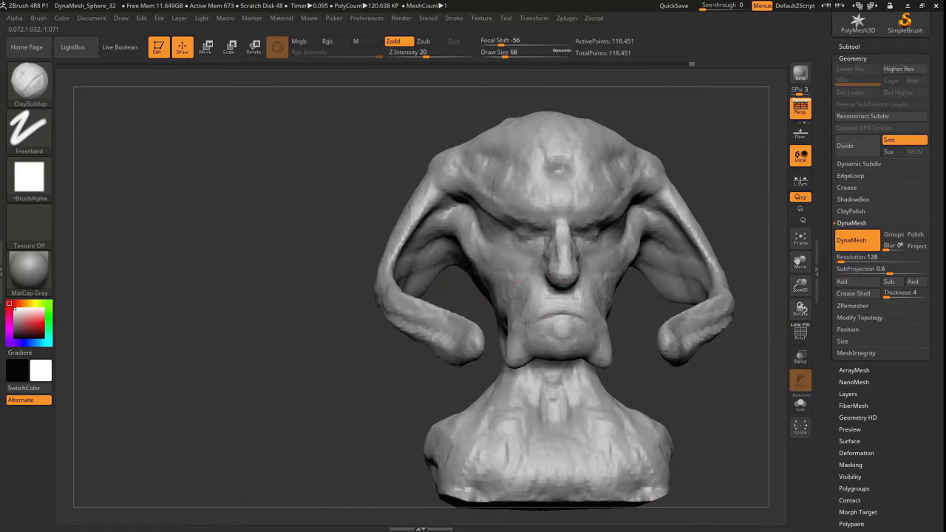
Reshape the brow, eyes and jaw of the face with an enlarged Move brush
{"action": "key", "text": "b"}
{"action": "key", "text": "m"}
{"action": "key", "text": "v"}
{"action": "key", "text": "]"}
{"action": "key", "text": "]"}
{"action": "key", "text": "]"}
{"action": "mouse_move", "coordinate": [591, 236]}
{"action": "right_mouse_down"}
{"action": "mouse_move", "coordinate": [569, 221]}
{"action": "mouse_move", "coordinate": [547, 226]}
{"action": "right_mouse_up"}
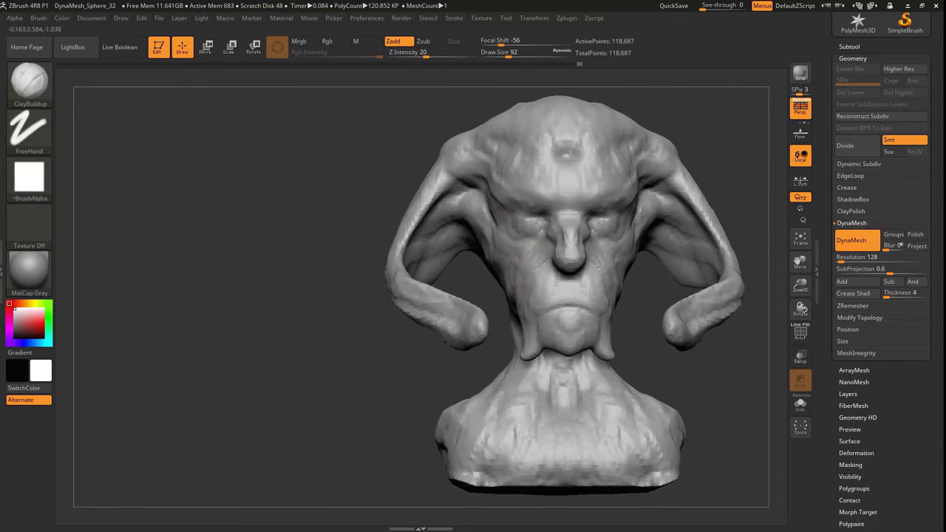
Sculpt the lips, chin and cheeks with ClayBuildup, and cut the forehead and mouth creases with DamStandard
{"action": "right_click_drag", "start_coordinate": [583, 318], "coordinate": [543, 354]}
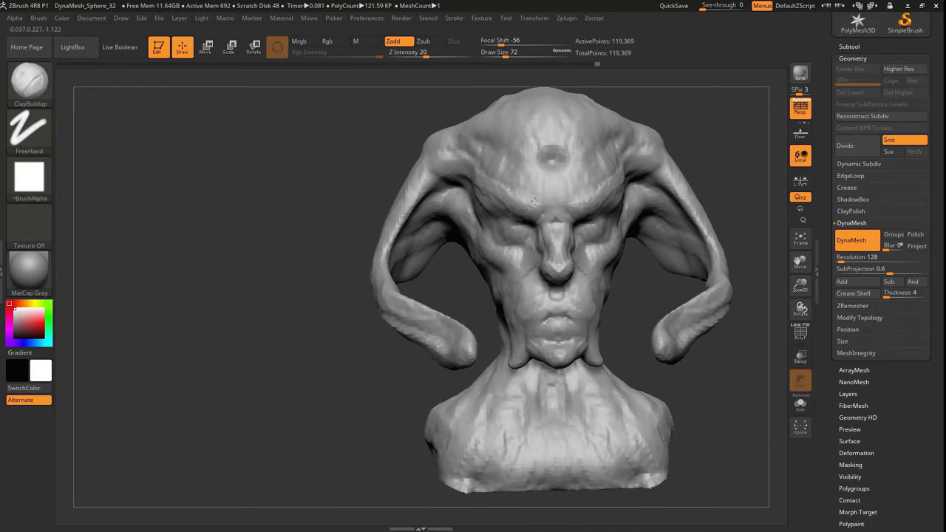
{"action": "right_click_drag", "start_coordinate": [534, 201], "coordinate": [517, 207]}
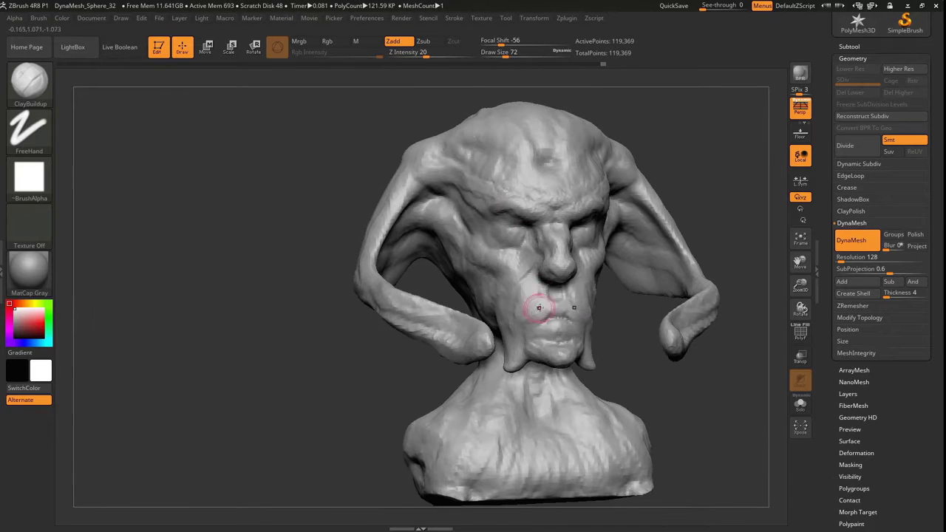
{"action": "mouse_move", "coordinate": [540, 302]}
{"action": "right_mouse_down"}
{"action": "mouse_move", "coordinate": [584, 285]}
{"action": "mouse_move", "coordinate": [543, 296]}
{"action": "mouse_move", "coordinate": [547, 253]}
{"action": "mouse_move", "coordinate": [507, 221]}
{"action": "mouse_move", "coordinate": [493, 290]}
{"action": "right_mouse_up"}
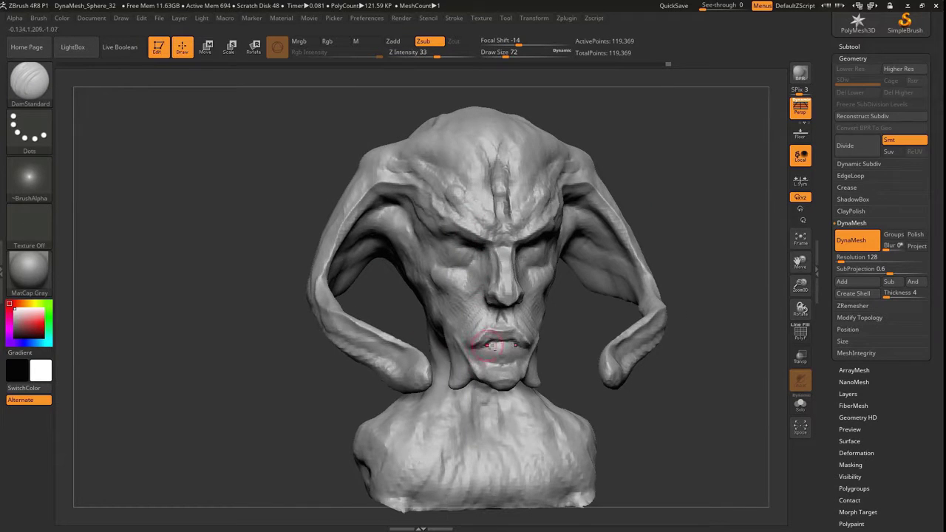
{"action": "right_click_drag", "start_coordinate": [490, 344], "coordinate": [475, 262]}
{"action": "mouse_move", "coordinate": [335, 409]}
{"action": "right_mouse_down", "text": "alt"}
{"action": "mouse_move", "coordinate": [433, 253]}
{"action": "mouse_move", "coordinate": [471, 244]}
{"action": "right_mouse_up", "text": "alt"}
{"action": "mouse_move", "coordinate": [414, 135]}
{"action": "right_mouse_down"}
{"action": "mouse_move", "coordinate": [370, 221]}
{"action": "mouse_move", "coordinate": [458, 303]}
{"action": "mouse_move", "coordinate": [458, 325]}
{"action": "mouse_move", "coordinate": [452, 302]}
{"action": "mouse_move", "coordinate": [541, 293]}
{"action": "right_mouse_up"}
Adjust the brow and face proportions with an enlarged Move brush
{"action": "key", "text": "b"}
{"action": "key", "text": "m"}
{"action": "key", "text": "v"}
{"action": "key", "text": "bracketright"}
{"action": "key", "text": "bracketright"}
Build up the eyelids, nose and cheek folds with ClayBuildup, enlarging the brush for the broader forms
{"action": "key", "text": "b"}
{"action": "key", "text": "c"}
{"action": "key", "text": "b"}
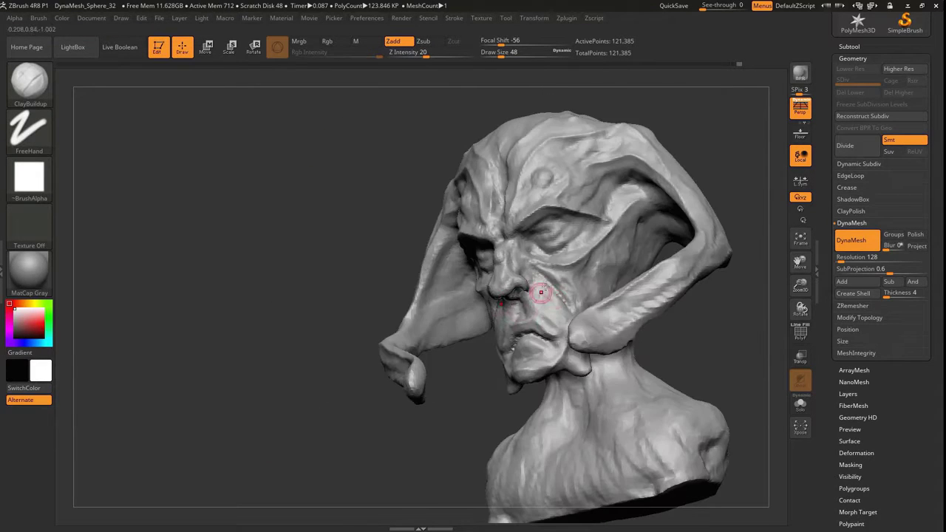
{"action": "key", "text": "bracketright"}
{"action": "key", "text": "bracketright"}
{"action": "mouse_move", "coordinate": [347, 310]}
{"action": "right_mouse_down"}
{"action": "mouse_move", "coordinate": [506, 330]}
{"action": "mouse_move", "coordinate": [474, 320]}
{"action": "mouse_move", "coordinate": [444, 291]}
{"action": "mouse_move", "coordinate": [407, 400]}
{"action": "right_mouse_up"}
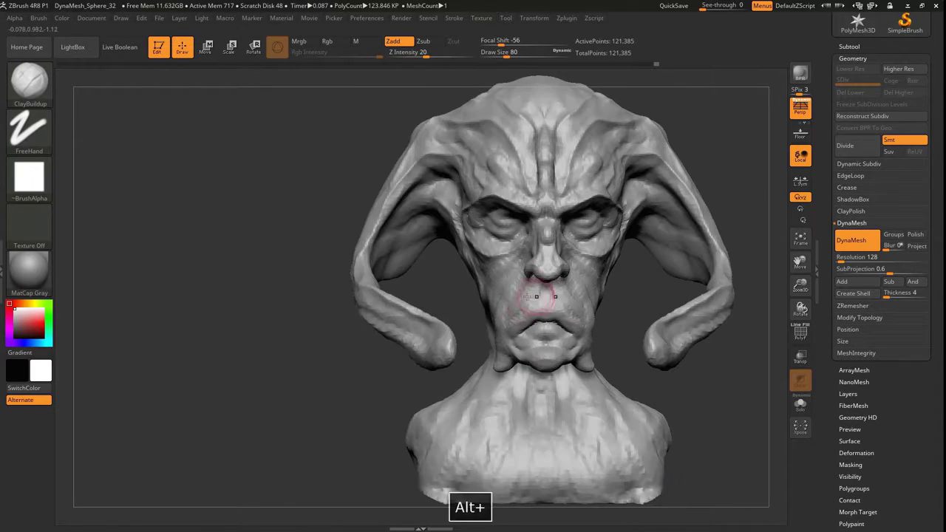
{"action": "mouse_move", "coordinate": [536, 297]}
{"action": "right_mouse_down", "text": "alt"}
{"action": "mouse_move", "coordinate": [355, 397]}
{"action": "mouse_move", "coordinate": [700, 301]}
{"action": "mouse_move", "coordinate": [410, 447]}
{"action": "mouse_move", "coordinate": [579, 285]}
{"action": "mouse_move", "coordinate": [294, 376]}
{"action": "mouse_move", "coordinate": [225, 267]}
{"action": "right_mouse_up", "text": "alt"}
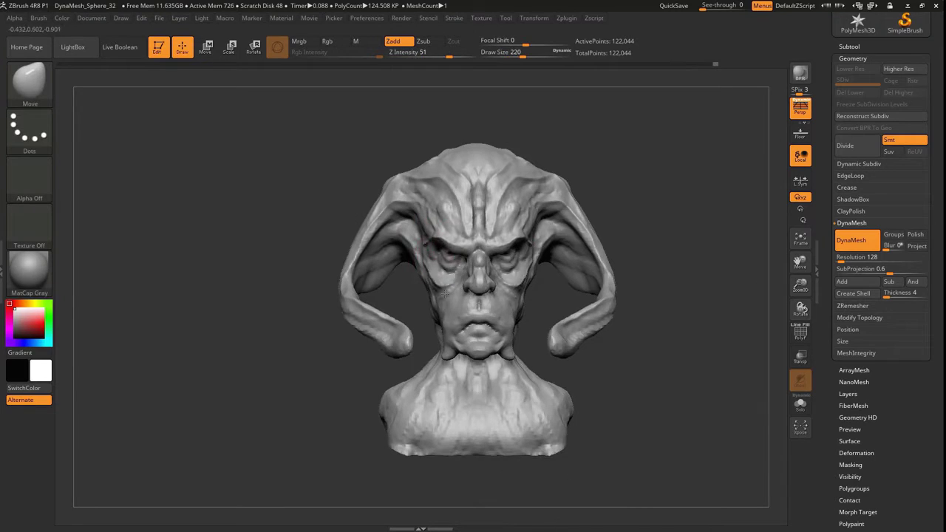
Slim the horns and taper the chin with the Move brush, and sharpen the facial creases with DamStandard
{"action": "mouse_move", "coordinate": [413, 228]}
{"action": "right_mouse_down"}
{"action": "mouse_move", "coordinate": [517, 229]}
{"action": "mouse_move", "coordinate": [435, 219]}
{"action": "right_mouse_up"}
{"action": "right_click_drag", "start_coordinate": [421, 346], "coordinate": [447, 346]}
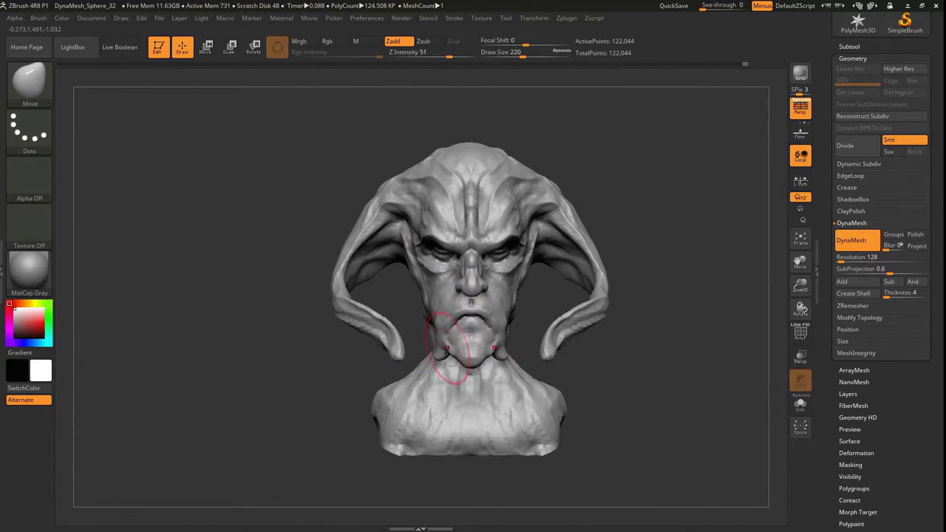
{"action": "key", "text": "b"}
{"action": "key", "text": "d"}
{"action": "key", "text": "s"}
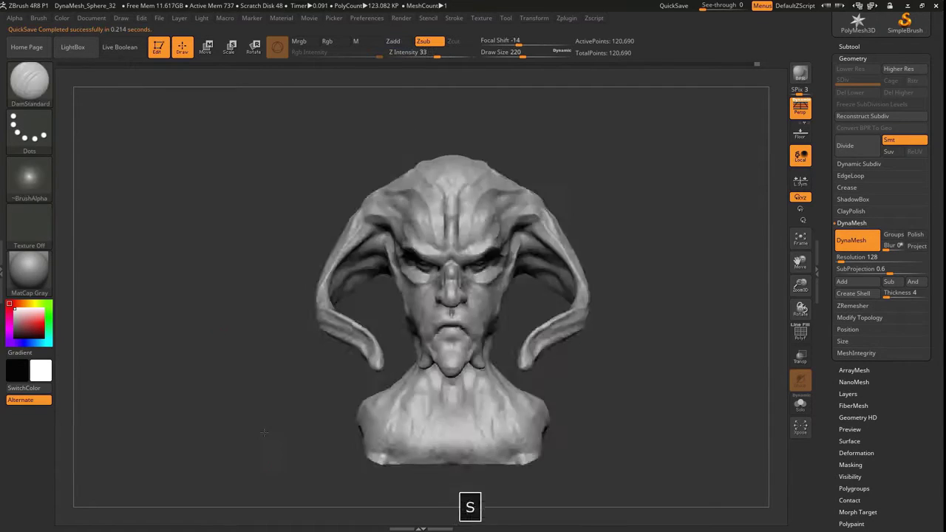
{"action": "right_click_drag", "start_coordinate": [312, 366], "coordinate": [258, 412]}
{"action": "mouse_move", "coordinate": [418, 346]}
{"action": "right_mouse_down"}
{"action": "mouse_move", "coordinate": [369, 333]}
{"action": "mouse_move", "coordinate": [391, 317]}
{"action": "mouse_move", "coordinate": [416, 240]}
{"action": "mouse_move", "coordinate": [277, 383]}
{"action": "right_mouse_up"}
Refine the face shape with the Move brush, and build up the nose, neck tendons and chest folds with ClayBuildup
{"action": "key", "text": "b"}
{"action": "key", "text": "m"}
{"action": "key", "text": "v"}
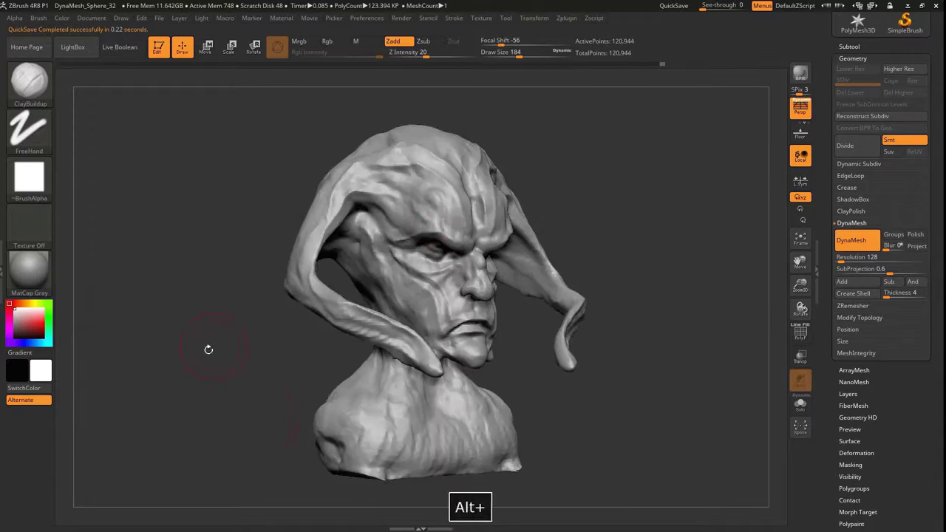
{"action": "right_click_drag", "start_coordinate": [434, 251], "coordinate": [235, 339]}
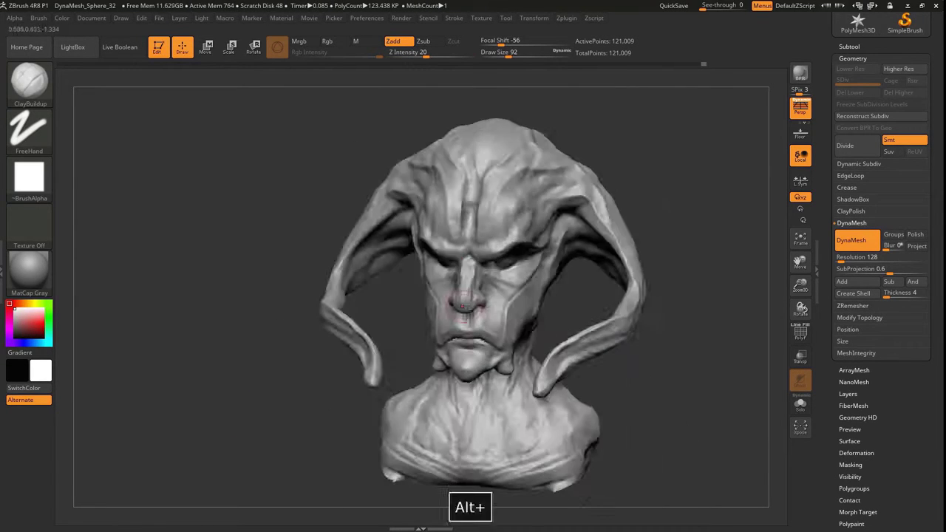
{"action": "right_click_drag", "start_coordinate": [462, 303], "coordinate": [347, 310]}
{"action": "key", "text": "bracketleft"}
{"action": "mouse_move", "coordinate": [464, 286]}
{"action": "right_mouse_down"}
{"action": "mouse_move", "coordinate": [292, 370]}
{"action": "mouse_move", "coordinate": [332, 414]}
{"action": "mouse_move", "coordinate": [429, 340]}
{"action": "mouse_move", "coordinate": [533, 317]}
{"action": "right_mouse_up"}
{"action": "right_click_drag", "start_coordinate": [388, 264], "coordinate": [416, 221]}
Carve wrinkles into the forehead, temples, cheeks and neck with DamStandard
{"action": "key", "text": "b"}
{"action": "key", "text": "d"}
{"action": "key", "text": "s"}
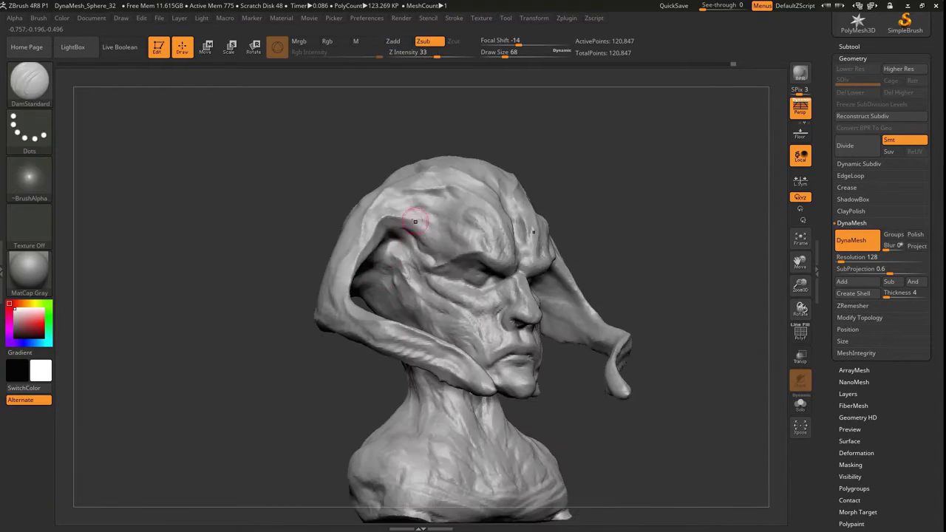
{"action": "right_click_drag", "start_coordinate": [497, 278], "coordinate": [484, 296]}
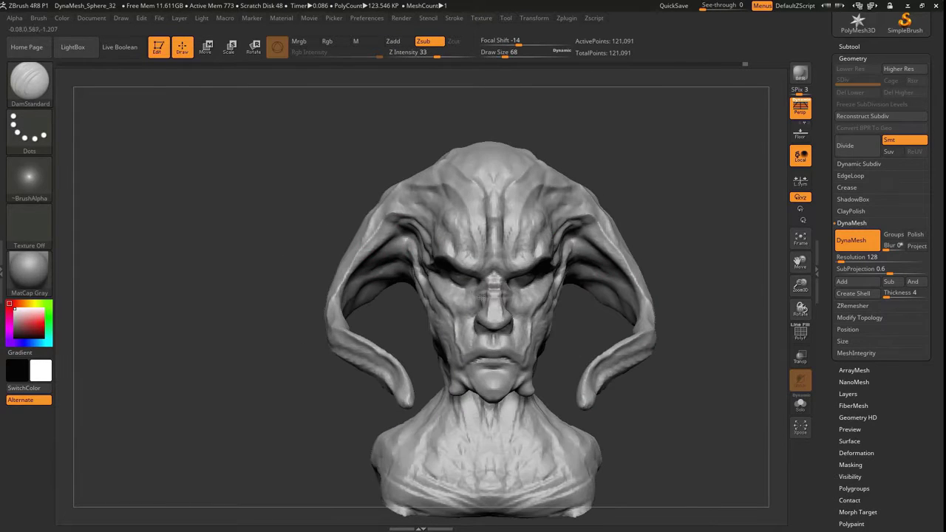
{"action": "mouse_move", "coordinate": [466, 252]}
{"action": "right_mouse_down"}
{"action": "mouse_move", "coordinate": [428, 258]}
{"action": "mouse_move", "coordinate": [473, 274]}
{"action": "mouse_move", "coordinate": [436, 281]}
{"action": "mouse_move", "coordinate": [444, 344]}
{"action": "mouse_move", "coordinate": [459, 347]}
{"action": "mouse_move", "coordinate": [421, 311]}
{"action": "mouse_move", "coordinate": [443, 296]}
{"action": "mouse_move", "coordinate": [374, 175]}
{"action": "right_mouse_up"}
Build up the skin folds on the forehead, temples and nose bridge with ClayBuildup
{"action": "key", "text": "b"}
{"action": "key", "text": "c"}
{"action": "key", "text": "b"}
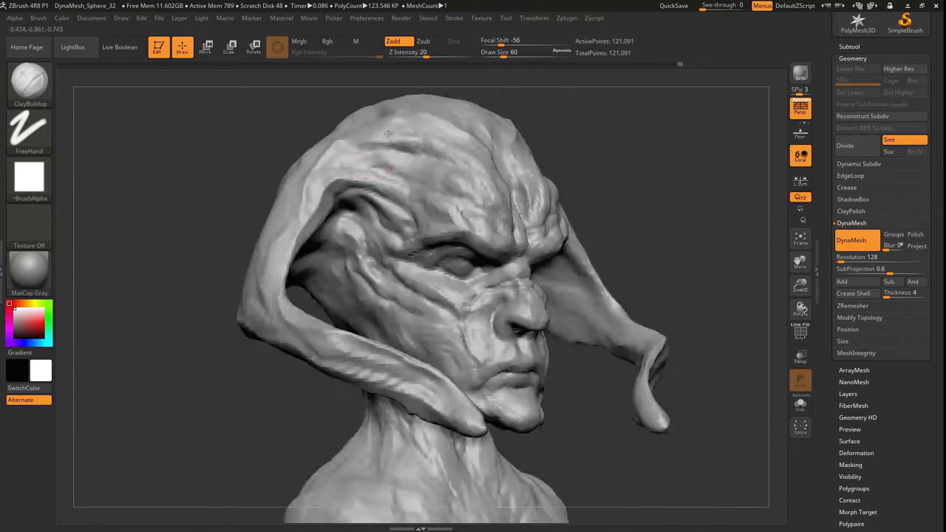
{"action": "right_click_drag", "start_coordinate": [387, 134], "coordinate": [311, 295]}
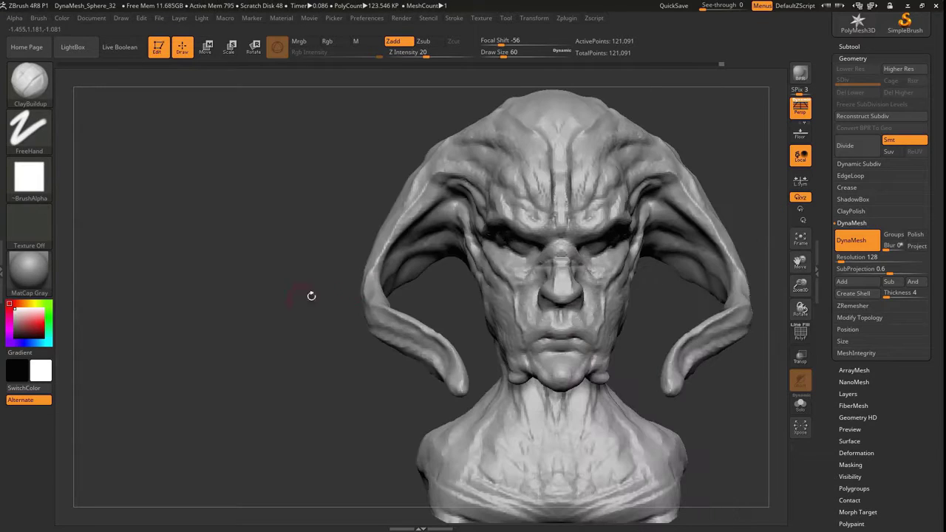
Set the DynaMesh resolution to 216 and remesh the bust
{"action": "mouse_move", "coordinate": [543, 237]}
{"action": "right_mouse_down"}
{"action": "mouse_move", "coordinate": [515, 400]}
{"action": "mouse_move", "coordinate": [439, 448]}
{"action": "mouse_move", "coordinate": [490, 437]}
{"action": "right_mouse_up"}
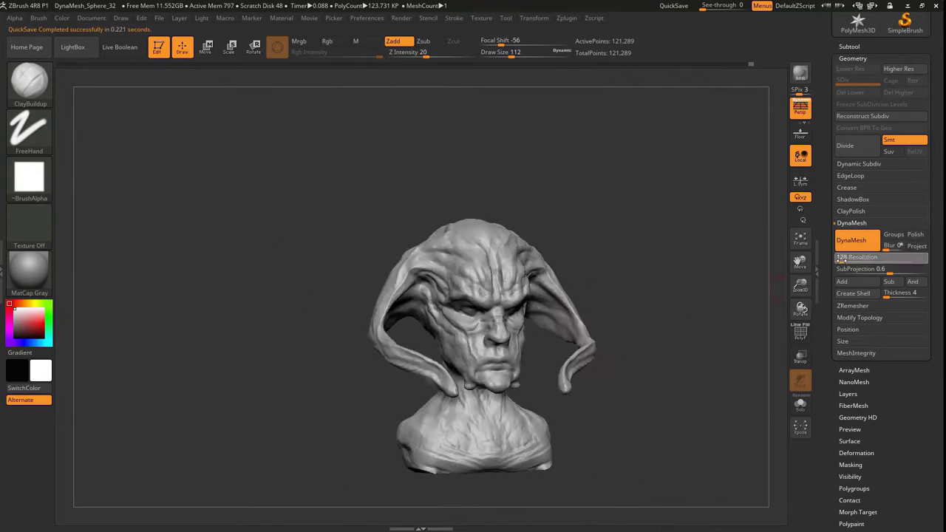
{"action": "key", "text": "ctrl"}
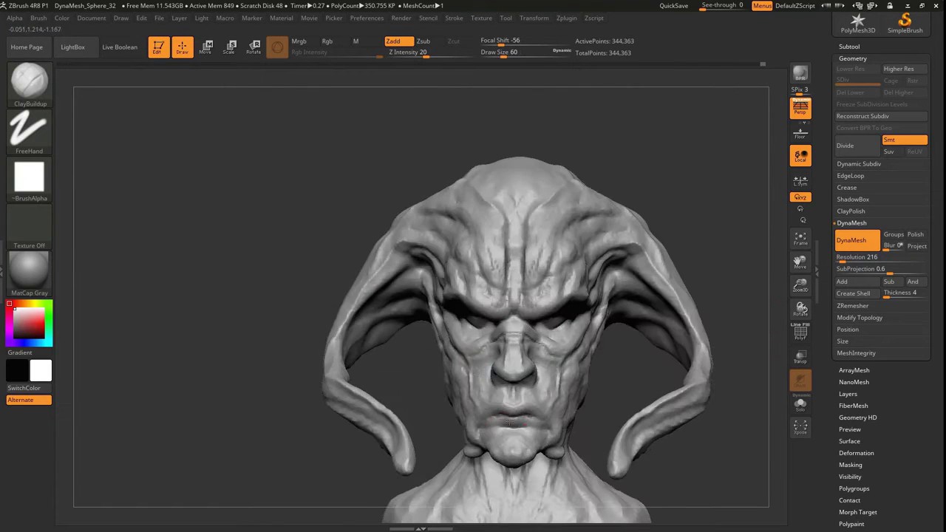
Widen the chin with an enlarged Move brush, and build up the lips and jaw with ClayBuildup
{"action": "mouse_move", "coordinate": [244, 413]}
{"action": "right_mouse_down"}
{"action": "mouse_move", "coordinate": [184, 422]}
{"action": "mouse_move", "coordinate": [487, 360]}
{"action": "mouse_move", "coordinate": [326, 450]}
{"action": "mouse_move", "coordinate": [177, 442]}
{"action": "mouse_move", "coordinate": [485, 391]}
{"action": "mouse_move", "coordinate": [490, 439]}
{"action": "mouse_move", "coordinate": [533, 375]}
{"action": "right_mouse_up"}
{"action": "key", "text": "b"}
{"action": "key", "text": "m"}
{"action": "key", "text": "v"}
{"action": "key", "text": "bracketright"}
{"action": "key", "text": "c"}
{"action": "key", "text": "b"}
{"action": "key", "text": "ctrl"}
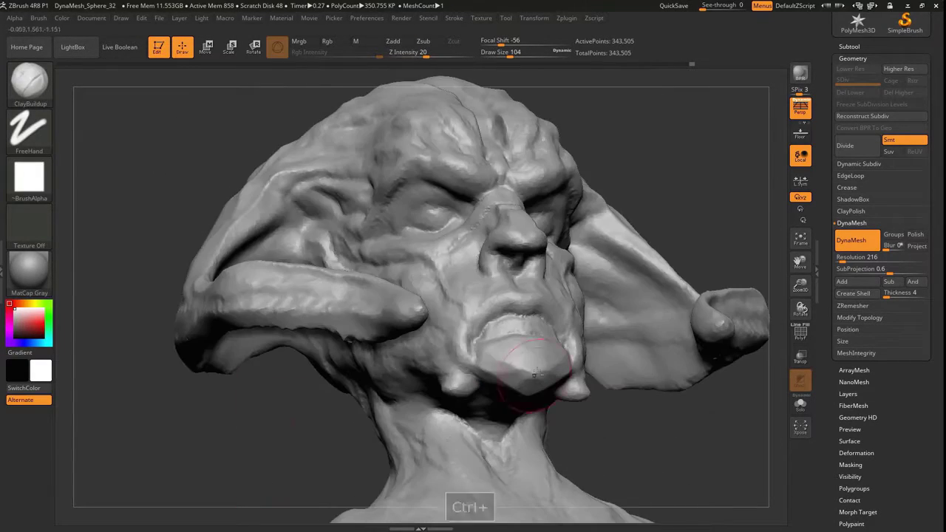
{"action": "right_click_drag", "start_coordinate": [230, 406], "coordinate": [404, 389], "text": "alt"}
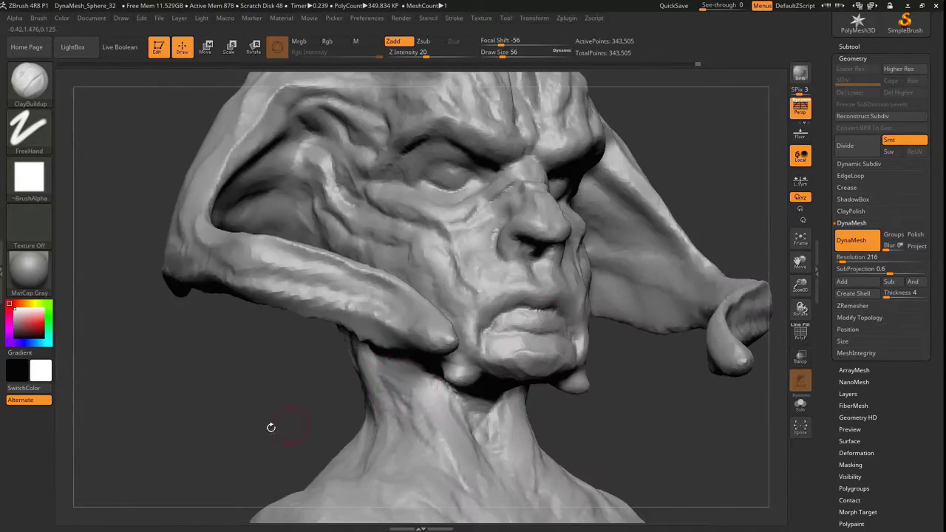
Refine the shape of the mouth and jaw with the Move brush
{"action": "key", "text": "b"}
{"action": "key", "text": "m"}
{"action": "key", "text": "v"}
{"action": "right_click_drag", "start_coordinate": [270, 427], "coordinate": [180, 426]}
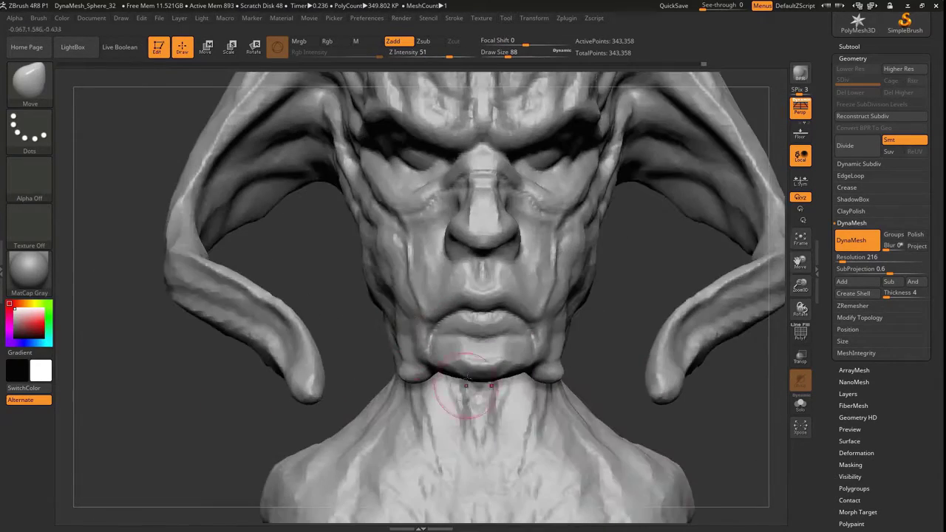
Hide the horns and build up the cheeks, jaw and mouth area with ClayBuildup
{"action": "key", "text": "b"}
{"action": "key", "text": "r"}
{"action": "key", "text": "a"}
{"action": "mouse_move", "coordinate": [466, 381]}
{"action": "right_mouse_down"}
{"action": "mouse_move", "coordinate": [414, 399]}
{"action": "mouse_move", "coordinate": [243, 425]}
{"action": "mouse_move", "coordinate": [190, 412]}
{"action": "mouse_move", "coordinate": [414, 273]}
{"action": "mouse_move", "coordinate": [487, 358]}
{"action": "mouse_move", "coordinate": [401, 327]}
{"action": "mouse_move", "coordinate": [454, 254]}
{"action": "right_mouse_up"}
{"action": "key", "text": "b"}
{"action": "key", "text": "c"}
{"action": "key", "text": "b"}
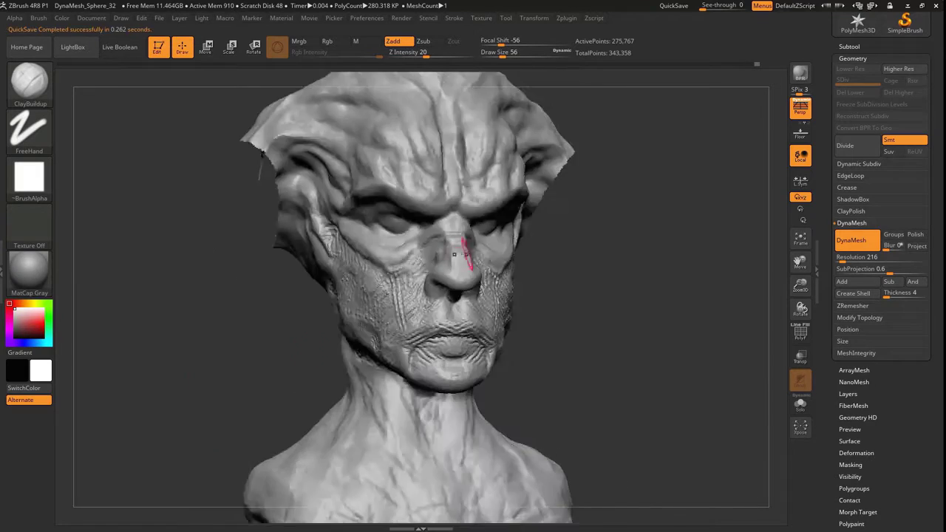
Reshape the nose in profile with the Move brush
{"action": "key", "text": "b"}
{"action": "key", "text": "["}
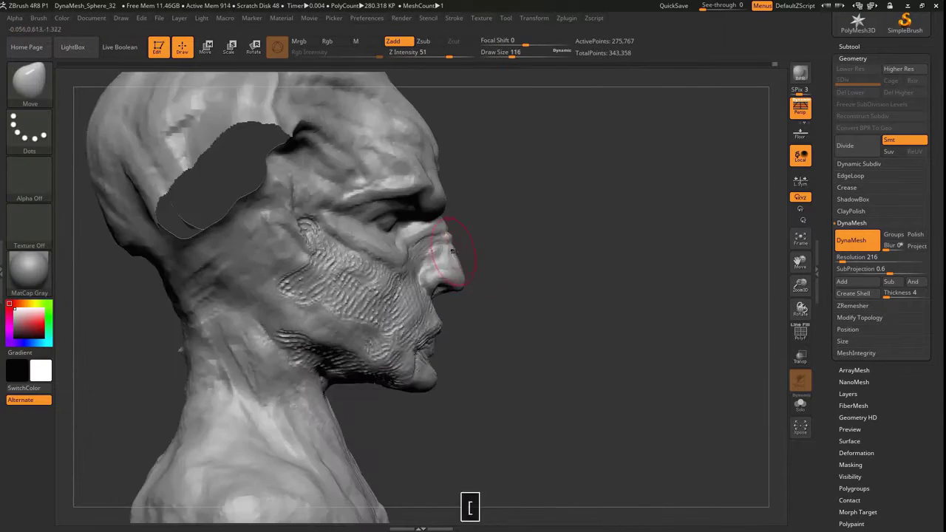
{"action": "key", "text": "["}
{"action": "mouse_move", "coordinate": [452, 251]}
{"action": "right_mouse_down"}
{"action": "mouse_move", "coordinate": [262, 360]}
{"action": "mouse_move", "coordinate": [277, 416]}
{"action": "right_mouse_up"}
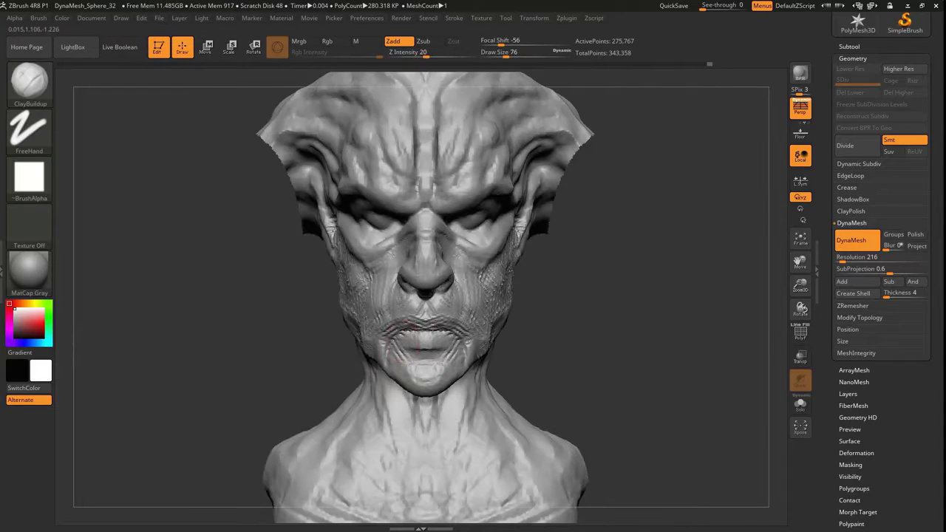
Smooth the cheeks and jaw, and build up the lips and the long neck tendons with ClayBuildup
{"action": "right_click_drag", "start_coordinate": [222, 295], "coordinate": [367, 343]}
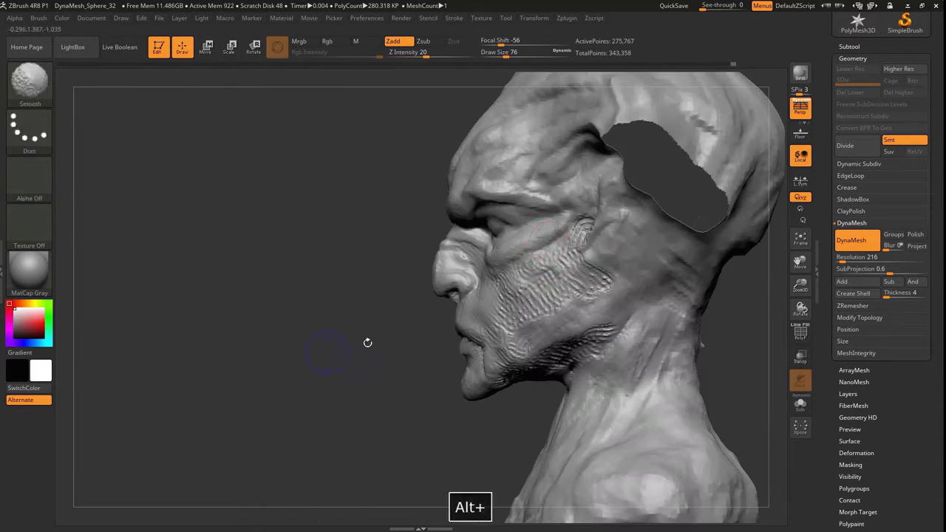
{"action": "mouse_move", "coordinate": [561, 362]}
{"action": "right_mouse_down"}
{"action": "mouse_move", "coordinate": [538, 337]}
{"action": "mouse_move", "coordinate": [492, 348]}
{"action": "mouse_move", "coordinate": [554, 270]}
{"action": "mouse_move", "coordinate": [415, 250]}
{"action": "mouse_move", "coordinate": [443, 281]}
{"action": "mouse_move", "coordinate": [408, 346]}
{"action": "mouse_move", "coordinate": [423, 323]}
{"action": "right_mouse_up"}
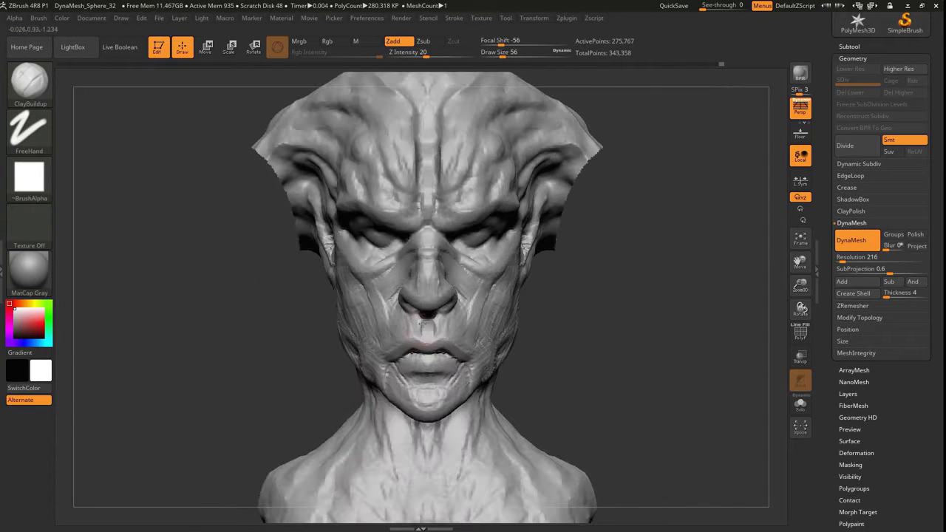
{"action": "mouse_move", "coordinate": [375, 352]}
{"action": "right_mouse_down"}
{"action": "mouse_move", "coordinate": [348, 274]}
{"action": "mouse_move", "coordinate": [390, 264]}
{"action": "mouse_move", "coordinate": [222, 344]}
{"action": "mouse_move", "coordinate": [391, 298]}
{"action": "mouse_move", "coordinate": [481, 303]}
{"action": "mouse_move", "coordinate": [391, 313]}
{"action": "mouse_move", "coordinate": [409, 342]}
{"action": "mouse_move", "coordinate": [402, 376]}
{"action": "mouse_move", "coordinate": [476, 360]}
{"action": "mouse_move", "coordinate": [433, 401]}
{"action": "mouse_move", "coordinate": [545, 334]}
{"action": "mouse_move", "coordinate": [249, 386]}
{"action": "mouse_move", "coordinate": [394, 343]}
{"action": "mouse_move", "coordinate": [475, 296]}
{"action": "mouse_move", "coordinate": [433, 433]}
{"action": "mouse_move", "coordinate": [464, 403]}
{"action": "right_mouse_up"}
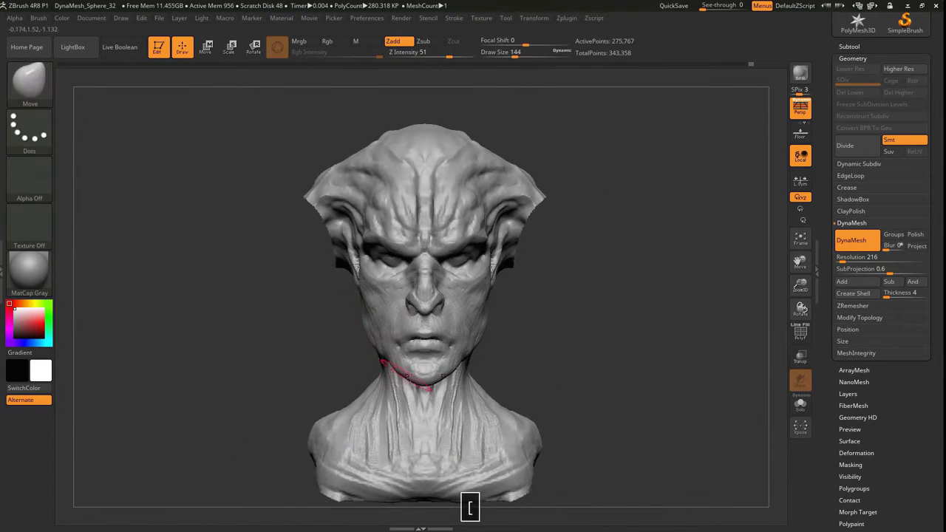
Adjust the proportions of the nose, jaw and chin with the Move brush
{"action": "right_click_drag", "start_coordinate": [226, 370], "coordinate": [422, 285], "text": "ctrl"}
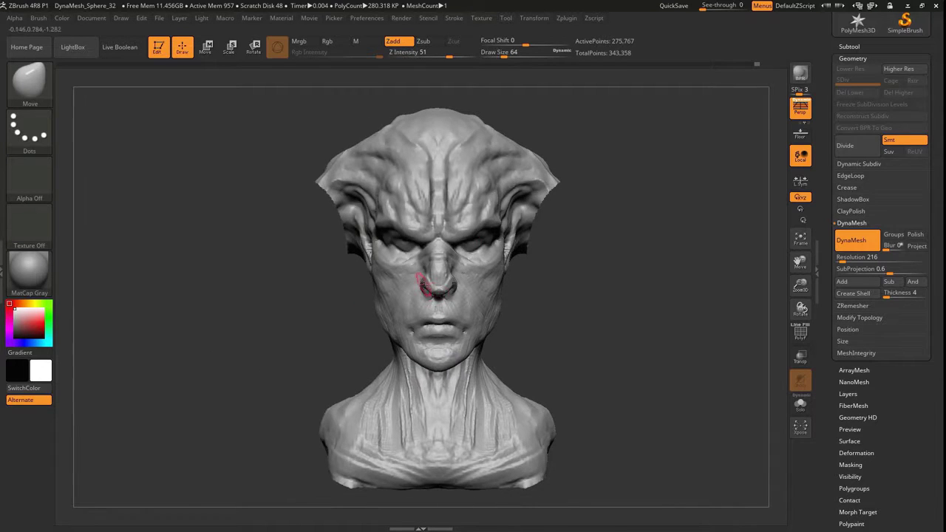
{"action": "right_click_drag", "start_coordinate": [436, 334], "coordinate": [324, 325]}
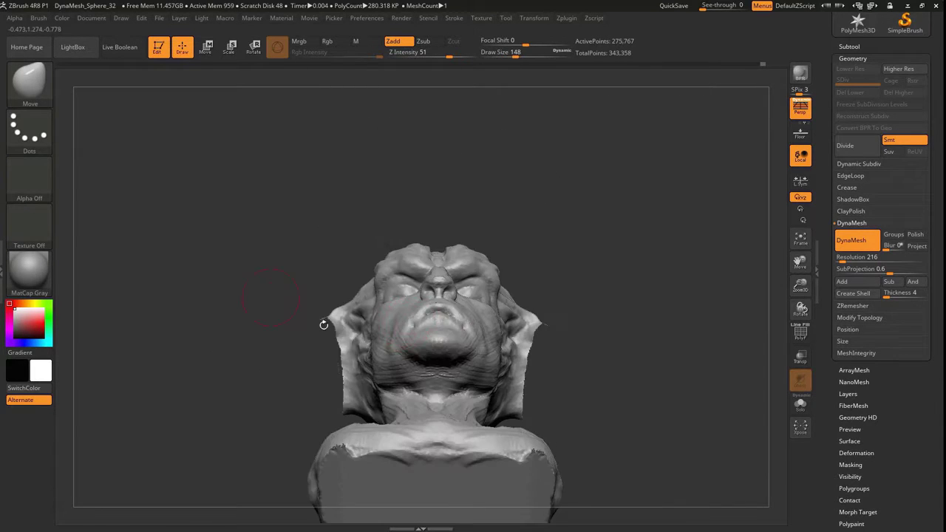
{"action": "right_click_drag", "start_coordinate": [436, 309], "coordinate": [214, 386]}
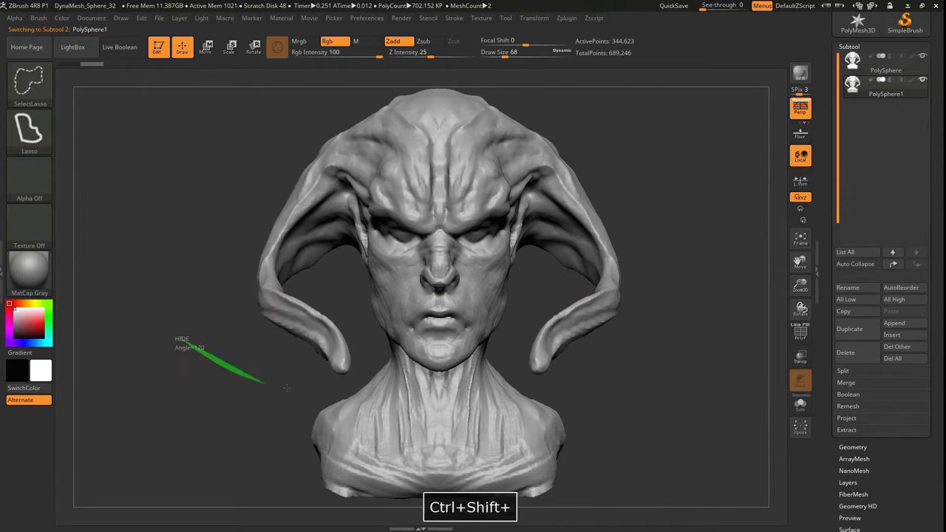
Keep only the horns in the PolySphere1 subtool by deleting the hidden head geometry, and trim their cut bases with TrimDynamic
{"action": "left_click_drag", "start_coordinate": [287, 388], "coordinate": [190, 271], "text": "ctrl+shift"}
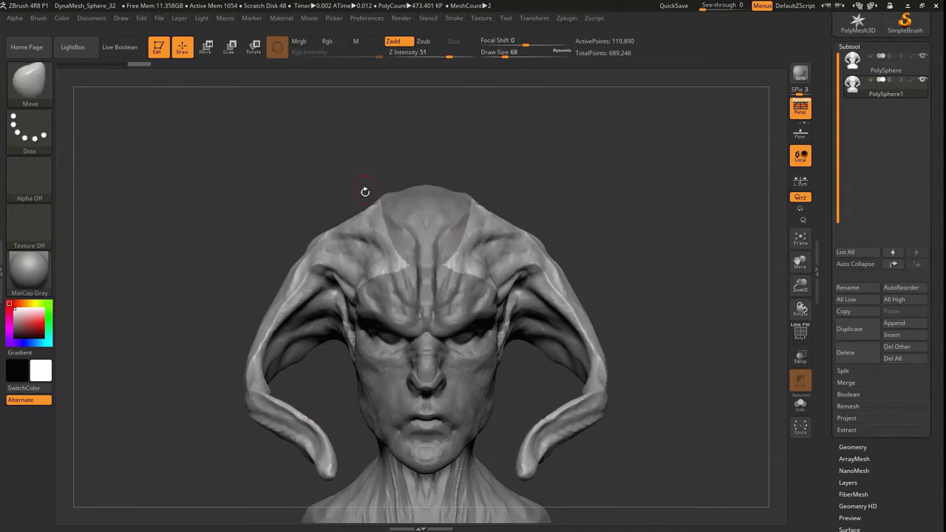
{"action": "left_click", "coordinate": [852, 447]}
{"action": "left_click", "coordinate": [851, 293]}
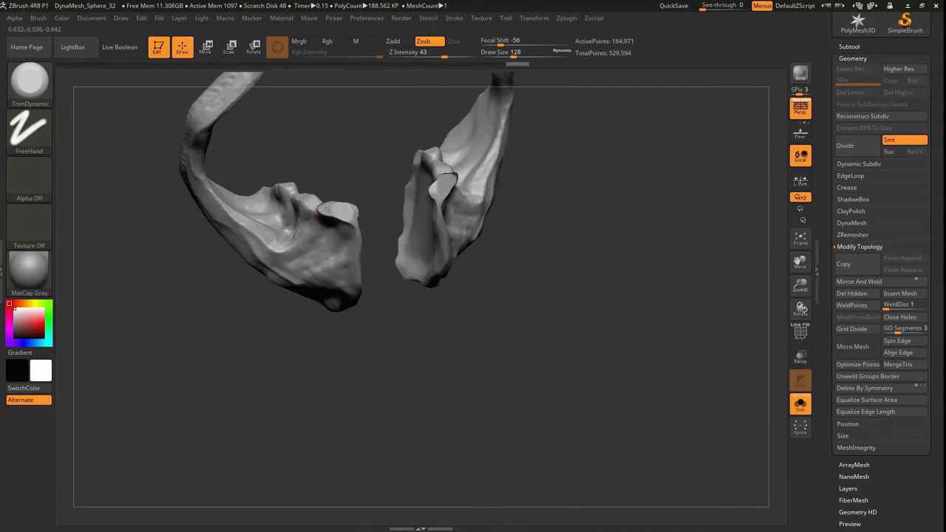
{"action": "key", "text": "b"}
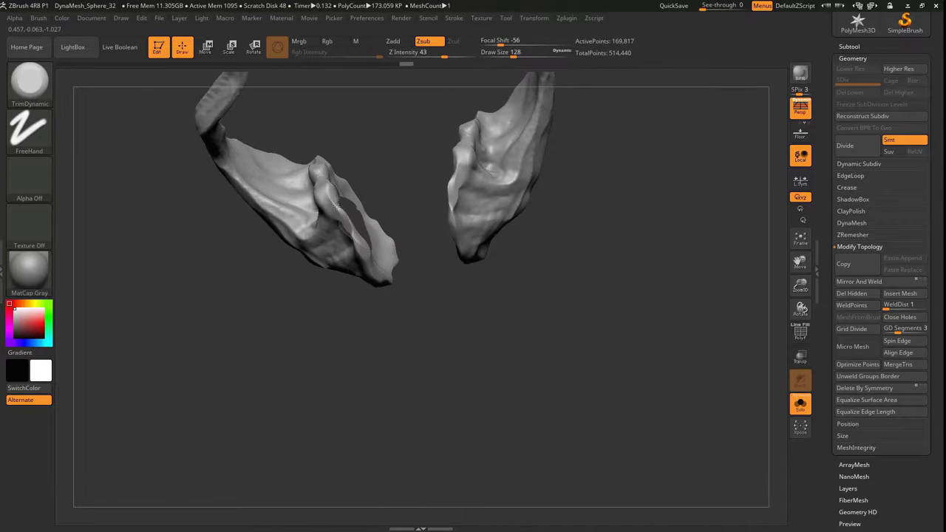
{"action": "left_click_drag", "start_coordinate": [337, 205], "coordinate": [366, 273]}
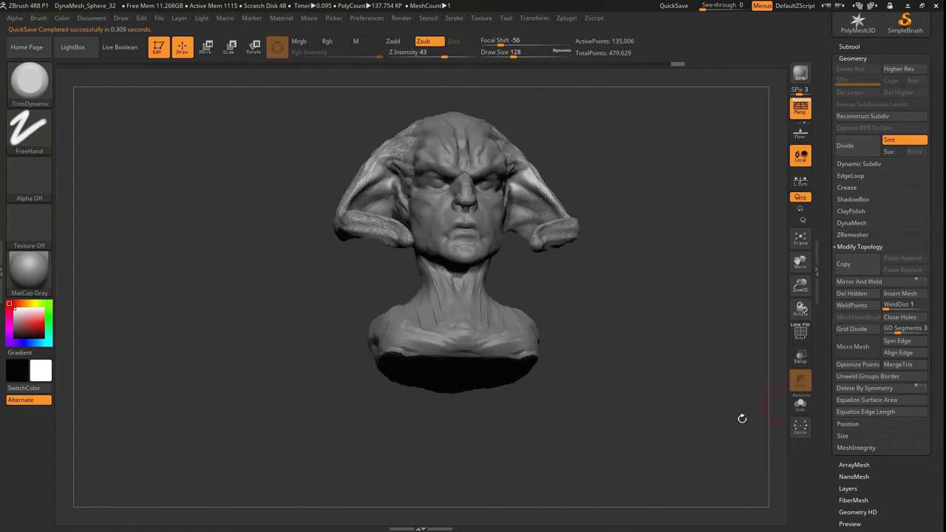
Select the PolySphere head subtool and cut the horns off it on both sides
{"action": "left_click", "coordinate": [453, 402], "text": "alt"}
{"action": "left_click", "coordinate": [849, 46]}
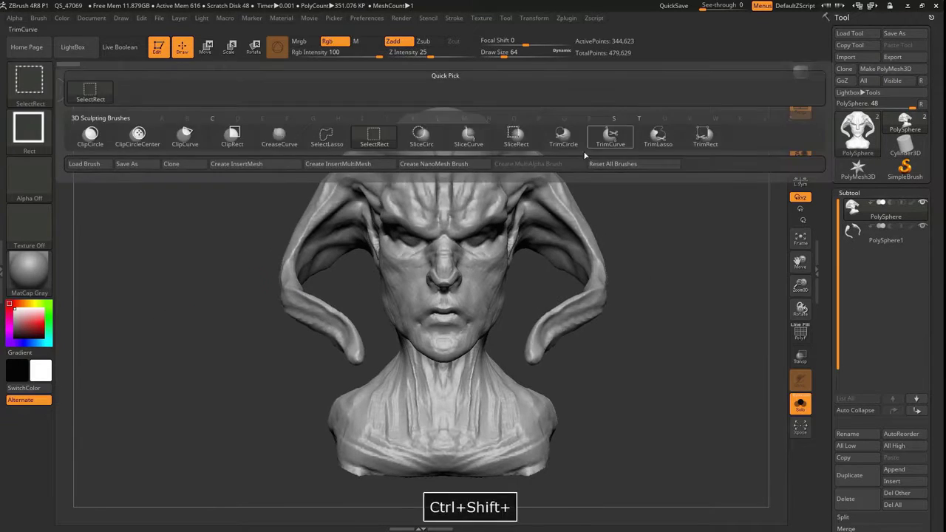
{"action": "left_click_drag", "start_coordinate": [359, 246], "coordinate": [263, 385], "text": "ctrl+shift"}
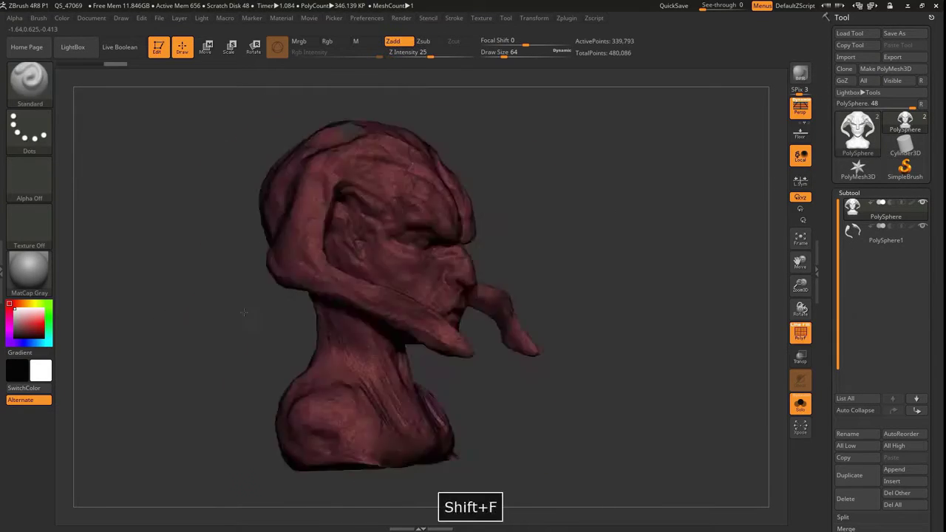
{"action": "key", "text": "ctrl+z"}
{"action": "left_click_drag", "start_coordinate": [291, 380], "coordinate": [215, 340], "text": "ctrl+shift"}
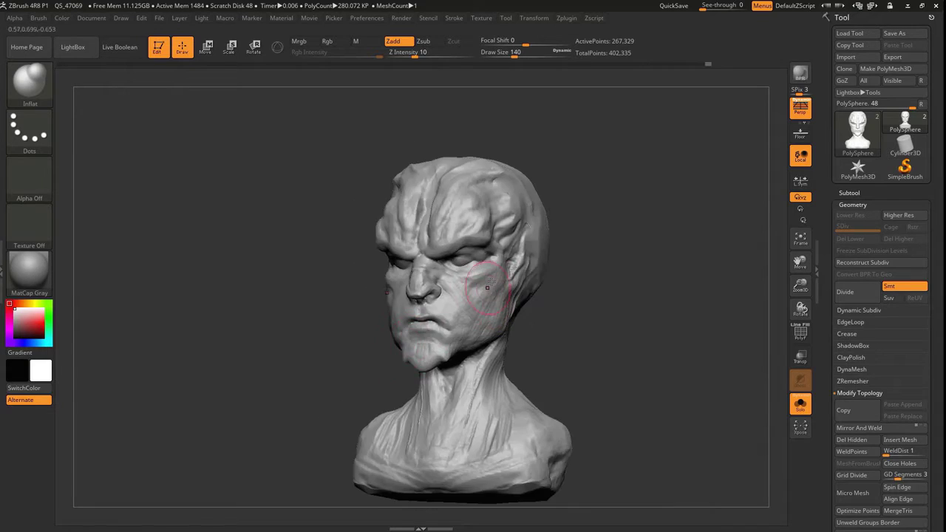
Build up the chin, cheeks and jawline of the hornless head with ClayBuildup
{"action": "left_click_drag", "start_coordinate": [266, 362], "coordinate": [232, 377], "text": "shift"}
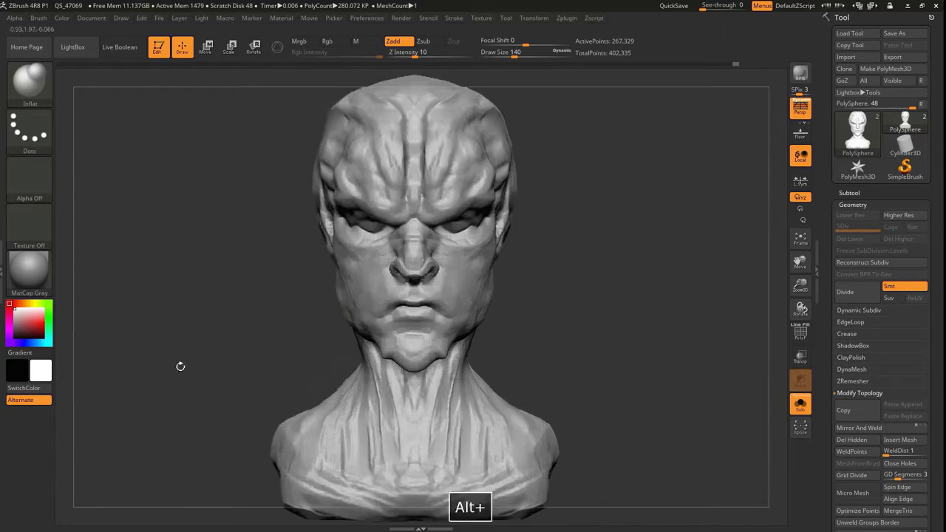
{"action": "mouse_move", "coordinate": [179, 401]}
{"action": "left_mouse_down", "text": "shift"}
{"action": "mouse_move", "coordinate": [245, 342]}
{"action": "mouse_move", "coordinate": [259, 238]}
{"action": "mouse_move", "coordinate": [244, 325]}
{"action": "left_mouse_up", "text": "shift"}
{"action": "key", "text": "b"}
{"action": "key", "text": "c"}
{"action": "key", "text": "b"}
{"action": "mouse_move", "coordinate": [384, 348]}
{"action": "left_mouse_down"}
{"action": "mouse_move", "coordinate": [285, 345]}
{"action": "mouse_move", "coordinate": [127, 372]}
{"action": "left_mouse_up"}
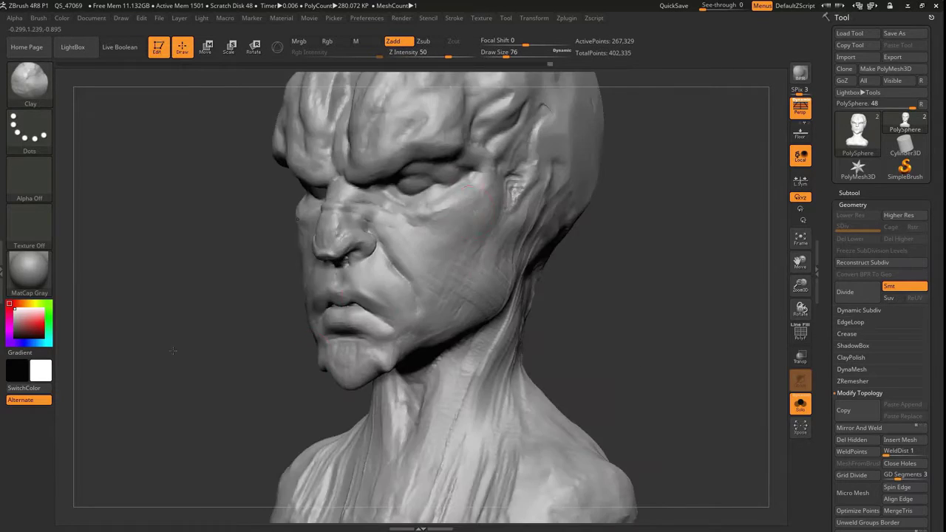
{"action": "key", "text": "b"}
{"action": "key", "text": "c"}
{"action": "key", "text": "b"}
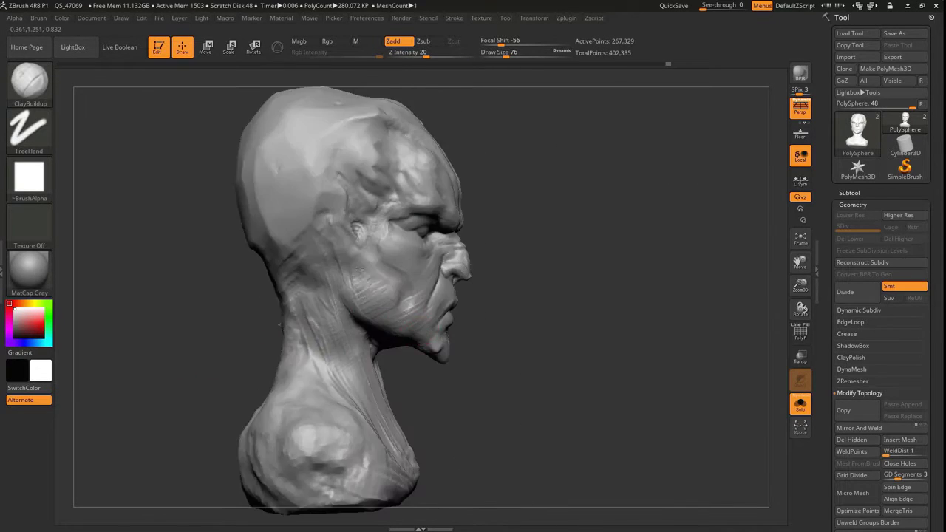
Insert ears on both sides of the head with the IMM BParts brush and merge them using DynaMesh at resolution 216
{"action": "key", "text": "b"}
{"action": "key", "text": "i"}
{"action": "key", "text": "p"}
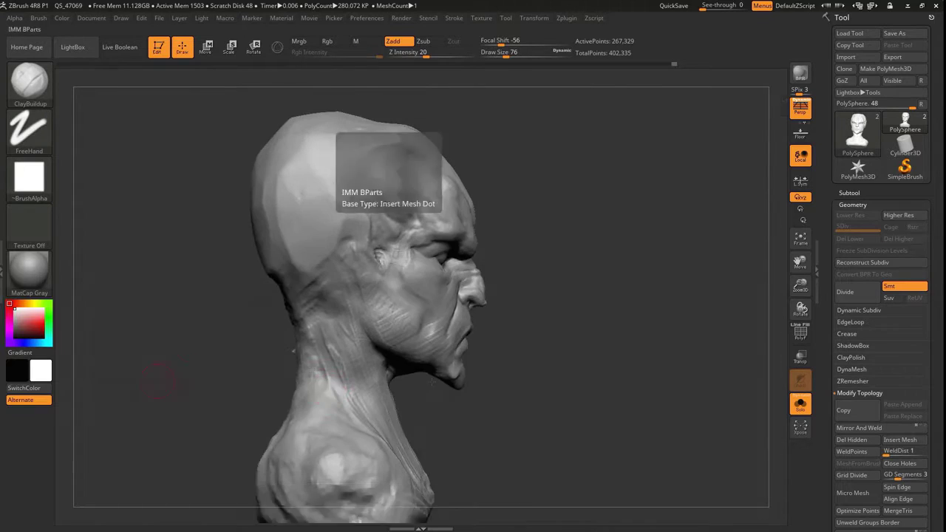
{"action": "key", "text": "r"}
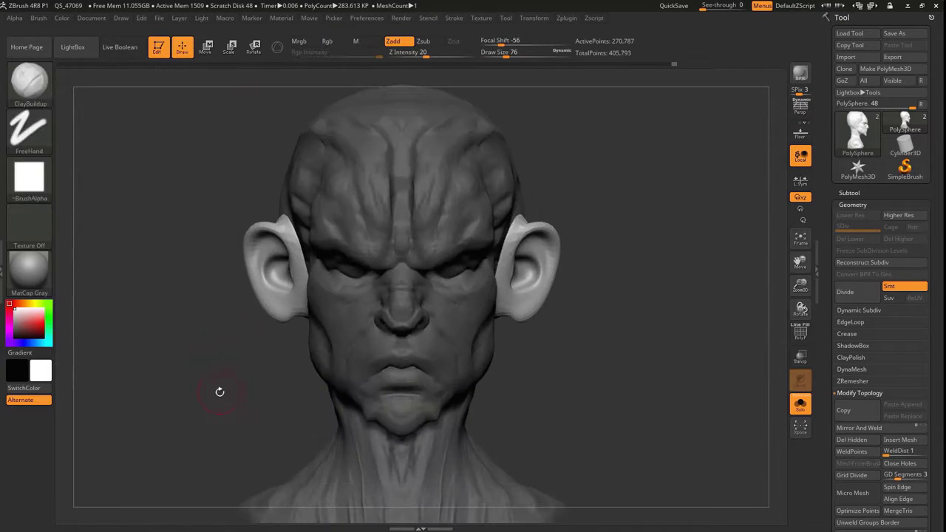
{"action": "left_click_drag", "start_coordinate": [218, 391], "coordinate": [175, 306]}
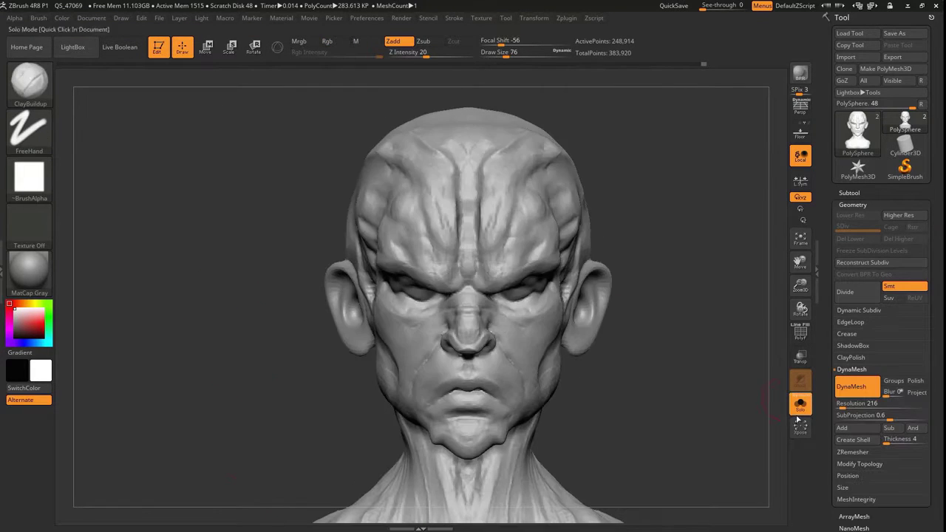
Reshape the bust into a tapered base with a greatly enlarged Move brush
{"action": "left_click_drag", "start_coordinate": [201, 244], "coordinate": [201, 317], "text": "alt"}
{"action": "key", "text": "]"}
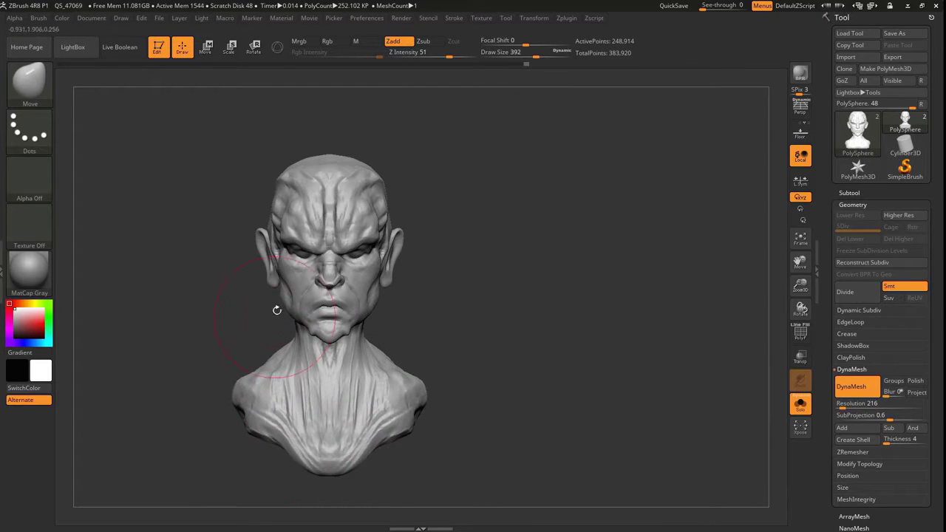
{"action": "mouse_move", "coordinate": [184, 295]}
{"action": "left_mouse_down", "text": "shift"}
{"action": "mouse_move", "coordinate": [244, 300]}
{"action": "mouse_move", "coordinate": [220, 302]}
{"action": "mouse_move", "coordinate": [265, 358]}
{"action": "mouse_move", "coordinate": [258, 347]}
{"action": "mouse_move", "coordinate": [318, 343]}
{"action": "mouse_move", "coordinate": [422, 299]}
{"action": "mouse_move", "coordinate": [450, 277]}
{"action": "mouse_move", "coordinate": [446, 160]}
{"action": "mouse_move", "coordinate": [458, 143]}
{"action": "left_mouse_up", "text": "shift"}
Reposition the PolySphere1 horns against the sides of the head with Transpose Move
{"action": "key", "text": "w"}
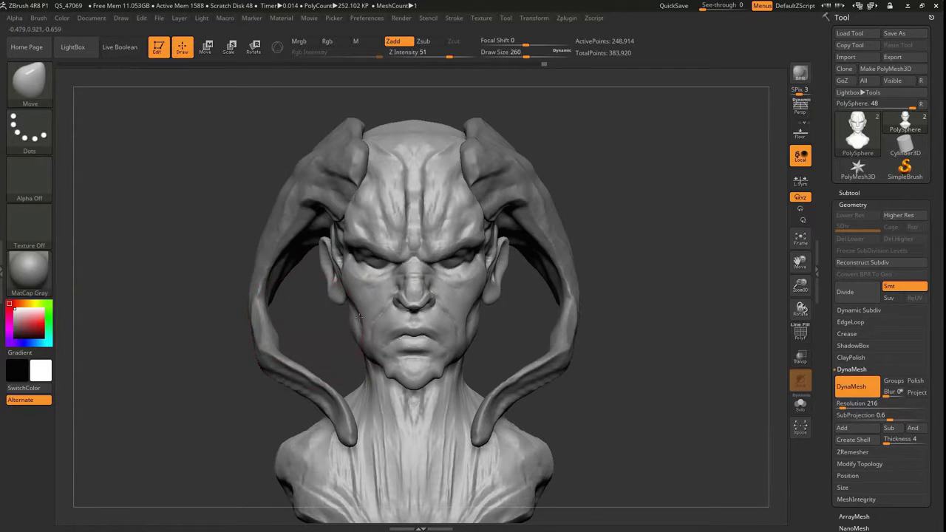
{"action": "left_click_drag", "start_coordinate": [359, 316], "coordinate": [316, 238]}
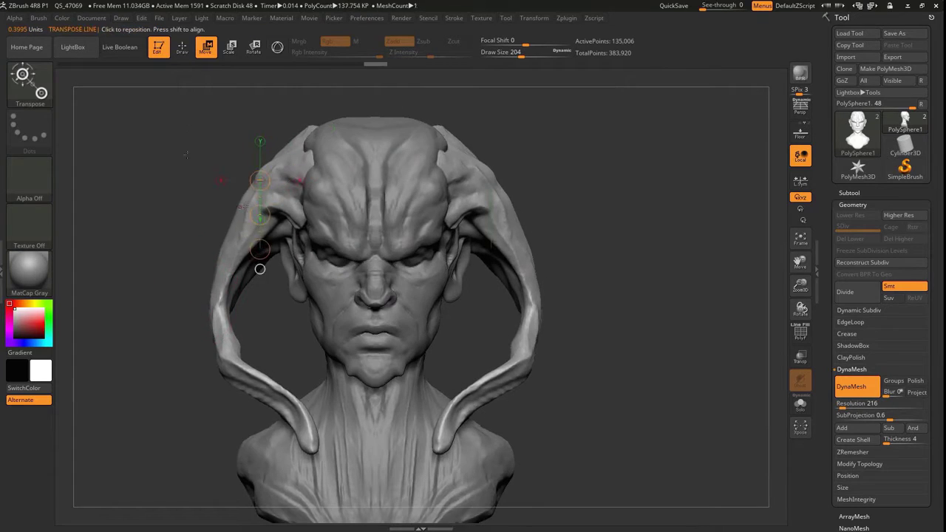
{"action": "left_click_drag", "start_coordinate": [286, 196], "coordinate": [188, 196]}
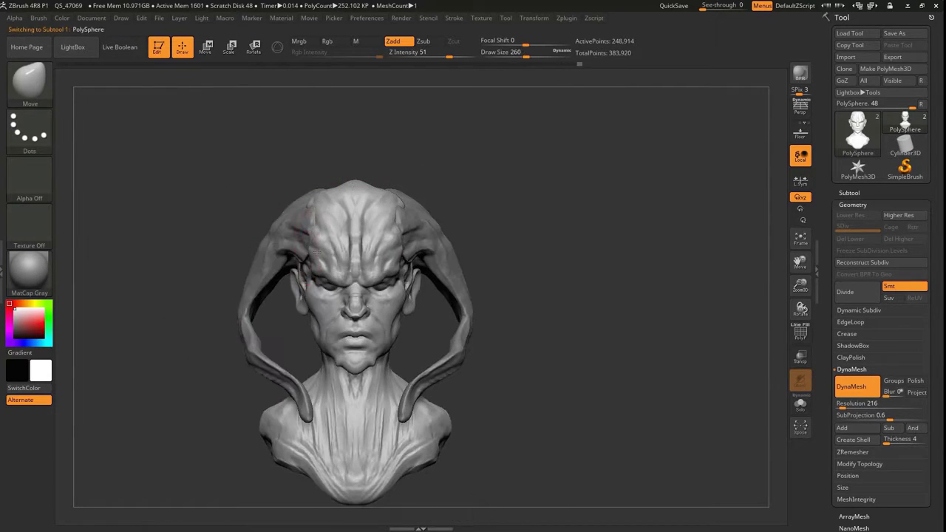
Select the head subtool and build up the crown and forehead with ClayBuildup
{"action": "left_click_drag", "start_coordinate": [316, 251], "coordinate": [190, 289]}
{"action": "key", "text": "bracketleft"}
{"action": "key", "text": "b"}
{"action": "key", "text": "c"}
{"action": "key", "text": "b"}
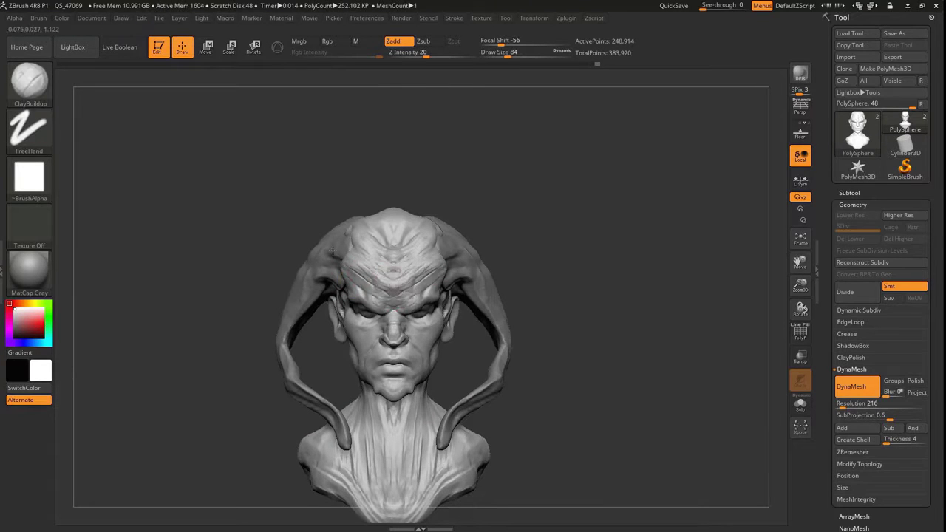
{"action": "mouse_move", "coordinate": [334, 250]}
{"action": "left_mouse_down"}
{"action": "mouse_move", "coordinate": [161, 202]}
{"action": "mouse_move", "coordinate": [370, 249]}
{"action": "mouse_move", "coordinate": [380, 285]}
{"action": "mouse_move", "coordinate": [399, 216]}
{"action": "left_mouse_up"}
Carve creases into the forehead with DamStandard and adjust the head's shape with the Move brush
{"action": "key", "text": "b"}
{"action": "key", "text": "d"}
{"action": "key", "text": "s"}
{"action": "key", "text": "b"}
{"action": "key", "text": "m"}
{"action": "key", "text": "v"}
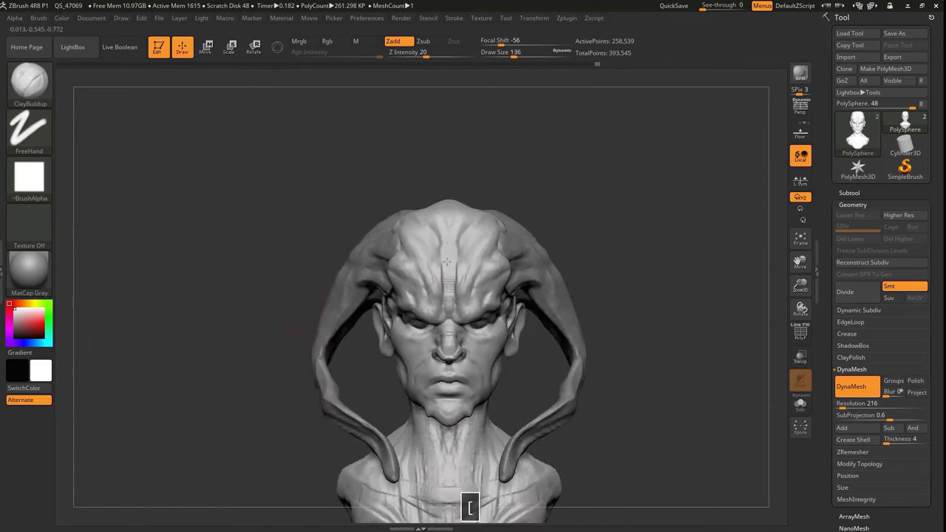
{"action": "mouse_move", "coordinate": [305, 159]}
{"action": "left_mouse_down"}
{"action": "mouse_move", "coordinate": [472, 217]}
{"action": "mouse_move", "coordinate": [451, 244]}
{"action": "mouse_move", "coordinate": [471, 255]}
{"action": "mouse_move", "coordinate": [248, 238]}
{"action": "mouse_move", "coordinate": [306, 148]}
{"action": "mouse_move", "coordinate": [469, 248]}
{"action": "left_mouse_up"}
Deepen the forehead grooves with DamStandard and build up a central ridge over the crown with ClayBuildup
{"action": "key", "text": "b"}
{"action": "key", "text": "d"}
{"action": "key", "text": "s"}
{"action": "key", "text": "b"}
{"action": "key", "text": "c"}
{"action": "key", "text": "b"}
{"action": "left_click_drag", "start_coordinate": [489, 180], "coordinate": [475, 301]}
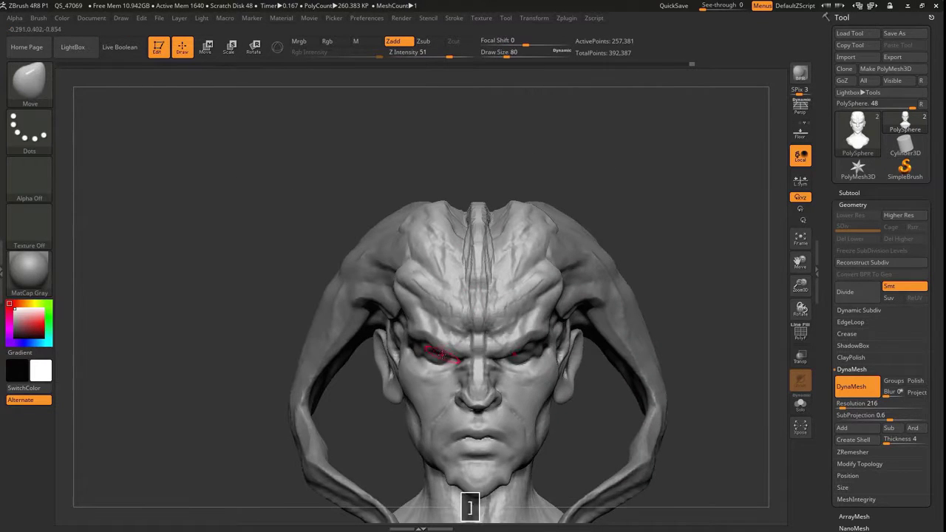
Round out the eyeballs inside the sockets with a small Standard brush
{"action": "key", "text": "b"}
{"action": "key", "text": "s"}
{"action": "key", "text": "t"}
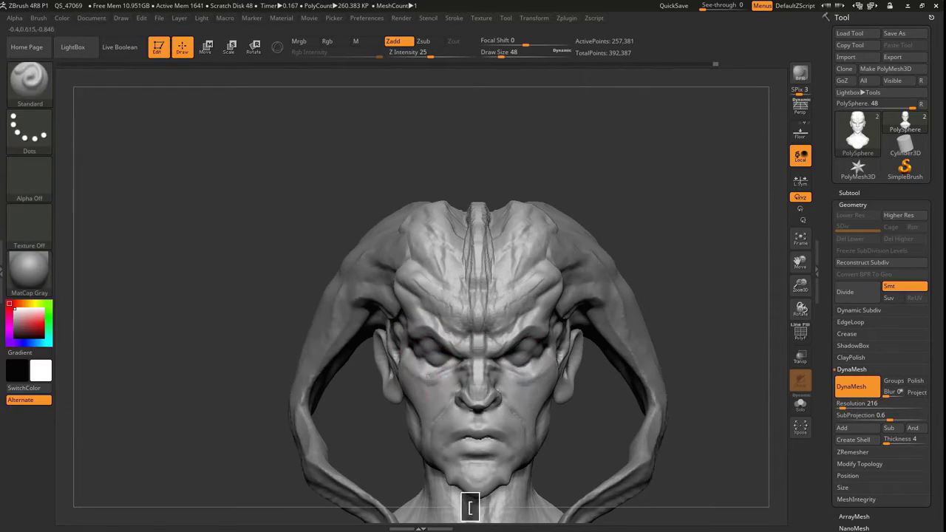
{"action": "mouse_move", "coordinate": [222, 402]}
{"action": "left_mouse_down"}
{"action": "mouse_move", "coordinate": [244, 410]}
{"action": "mouse_move", "coordinate": [171, 415]}
{"action": "mouse_move", "coordinate": [203, 323]}
{"action": "mouse_move", "coordinate": [449, 194]}
{"action": "mouse_move", "coordinate": [409, 276]}
{"action": "left_mouse_up"}
Flatten the planes of the forehead folds with TrimDynamic
{"action": "key", "text": "b"}
{"action": "key", "text": "t"}
{"action": "key", "text": "d"}
{"action": "mouse_move", "coordinate": [439, 161]}
{"action": "left_mouse_down"}
{"action": "mouse_move", "coordinate": [311, 170]}
{"action": "mouse_move", "coordinate": [231, 150]}
{"action": "mouse_move", "coordinate": [196, 342]}
{"action": "mouse_move", "coordinate": [244, 267]}
{"action": "mouse_move", "coordinate": [355, 262]}
{"action": "mouse_move", "coordinate": [356, 271]}
{"action": "mouse_move", "coordinate": [309, 253]}
{"action": "left_mouse_up"}
Build up the folds on the forehead and temples with ClayBuildup, and quick-save the project
{"action": "key", "text": "b"}
{"action": "key", "text": "c"}
{"action": "key", "text": "b"}
{"action": "key", "text": "]"}
{"action": "key", "text": "9"}
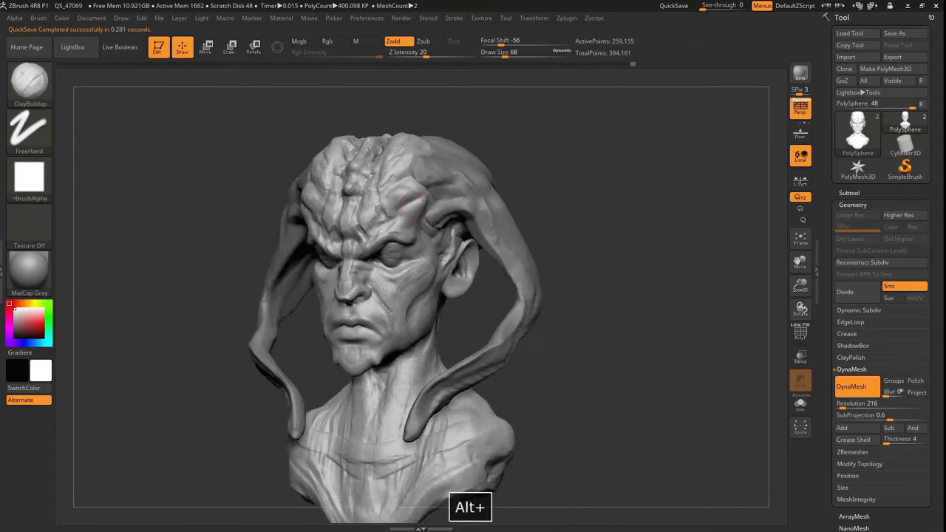
{"action": "left_click_drag", "start_coordinate": [162, 207], "coordinate": [288, 443]}
Isolate the head subtool and flatten the back and sides of the skull with TrimDynamic
{"action": "key", "text": "alt+9"}
{"action": "left_click_drag", "start_coordinate": [510, 311], "coordinate": [222, 325]}
{"action": "key", "text": "alt+s"}
{"action": "key", "text": "alt+9"}
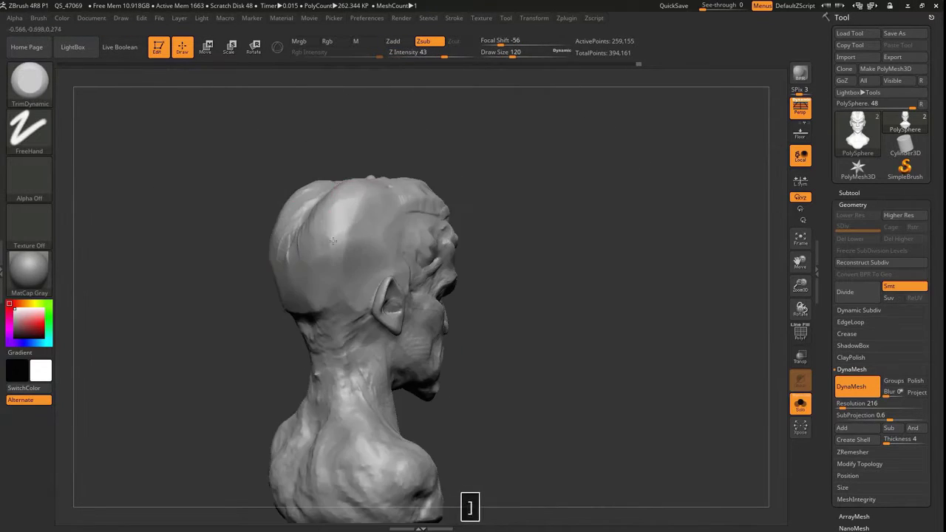
Adjust the shape of the isolated head and skull with the Move brush and the Transpose move line
{"action": "key", "text": "b"}
{"action": "key", "text": "m"}
{"action": "key", "text": "v"}
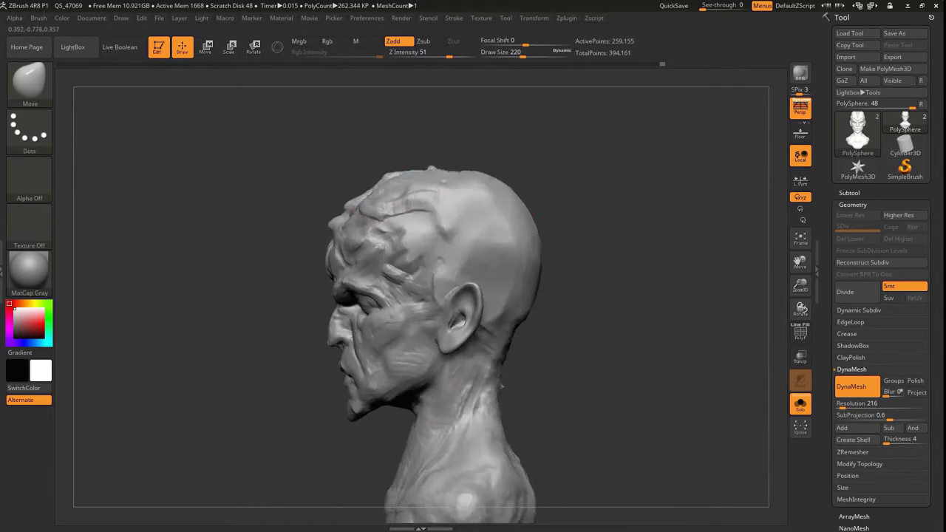
{"action": "key", "text": "w"}
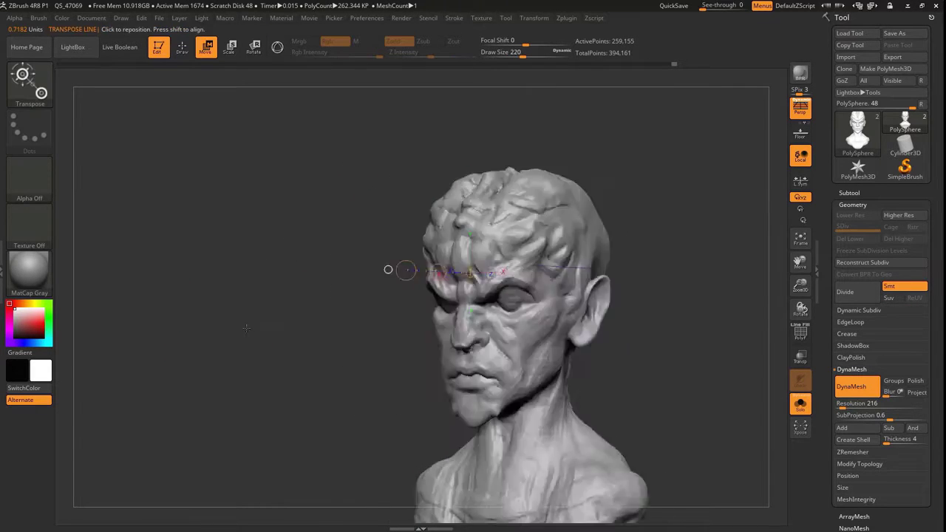
{"action": "left_click_drag", "start_coordinate": [411, 235], "coordinate": [345, 236]}
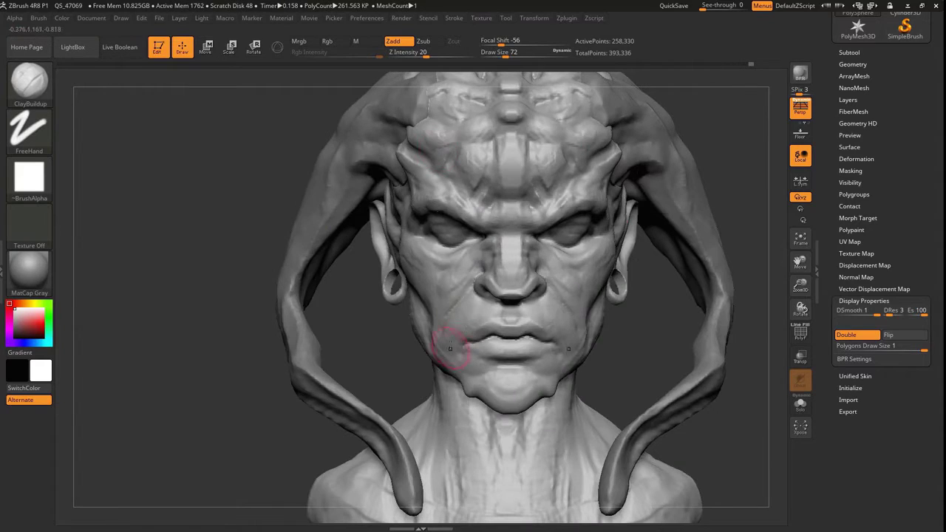
Fill out the facial forms with the Inflat brush, and reshape the jaw and mouth area with the Move brush
{"action": "mouse_move", "coordinate": [341, 284]}
{"action": "left_mouse_down"}
{"action": "mouse_move", "coordinate": [399, 284]}
{"action": "mouse_move", "coordinate": [115, 257]}
{"action": "mouse_move", "coordinate": [193, 311]}
{"action": "mouse_move", "coordinate": [281, 333]}
{"action": "mouse_move", "coordinate": [222, 348]}
{"action": "mouse_move", "coordinate": [257, 361]}
{"action": "mouse_move", "coordinate": [303, 314]}
{"action": "mouse_move", "coordinate": [295, 332]}
{"action": "mouse_move", "coordinate": [300, 310]}
{"action": "mouse_move", "coordinate": [336, 277]}
{"action": "mouse_move", "coordinate": [327, 264]}
{"action": "mouse_move", "coordinate": [440, 213]}
{"action": "mouse_move", "coordinate": [168, 327]}
{"action": "left_mouse_up"}
{"action": "key", "text": "b"}
{"action": "key", "text": "i"}
{"action": "key", "text": "n"}
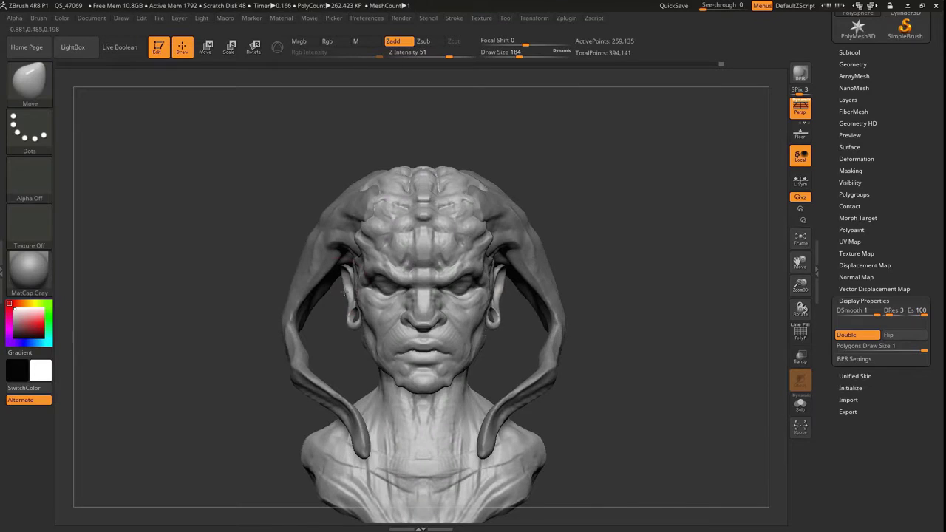
{"action": "mouse_move", "coordinate": [371, 358]}
{"action": "left_mouse_down"}
{"action": "mouse_move", "coordinate": [385, 340]}
{"action": "mouse_move", "coordinate": [398, 352]}
{"action": "left_mouse_up"}
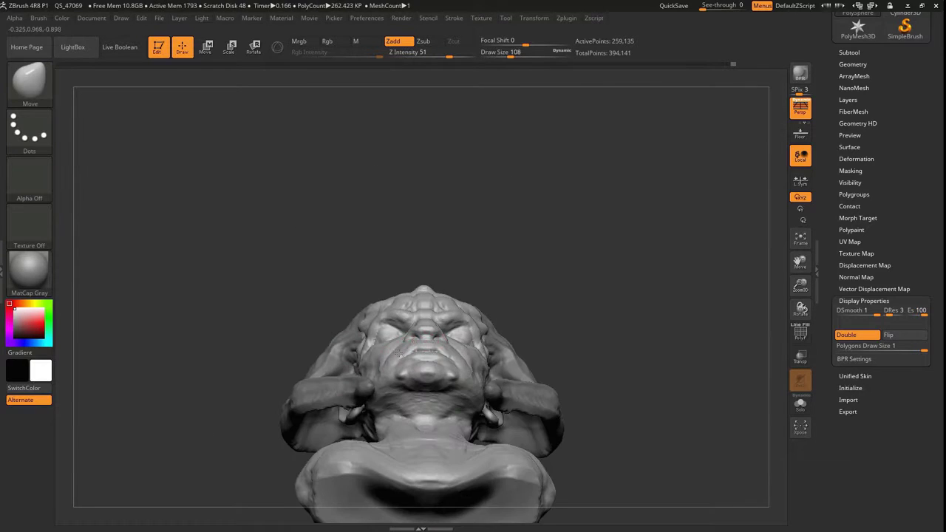
{"action": "mouse_move", "coordinate": [391, 307]}
{"action": "left_mouse_down"}
{"action": "mouse_move", "coordinate": [347, 329]}
{"action": "mouse_move", "coordinate": [252, 436]}
{"action": "mouse_move", "coordinate": [241, 424]}
{"action": "left_mouse_up"}
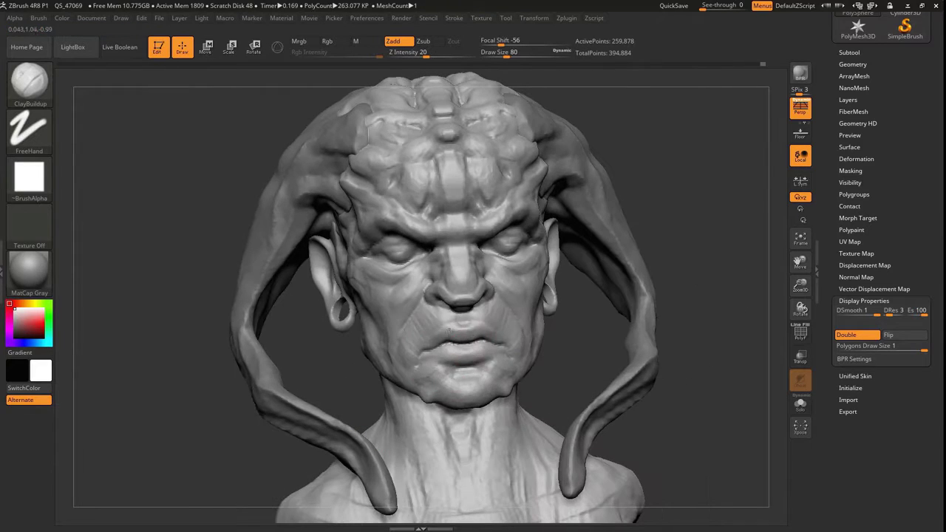
Build up the muscle forms around the mouth, nose and cheeks with ClayBuildup
{"action": "right_click_drag", "start_coordinate": [431, 320], "coordinate": [401, 323]}
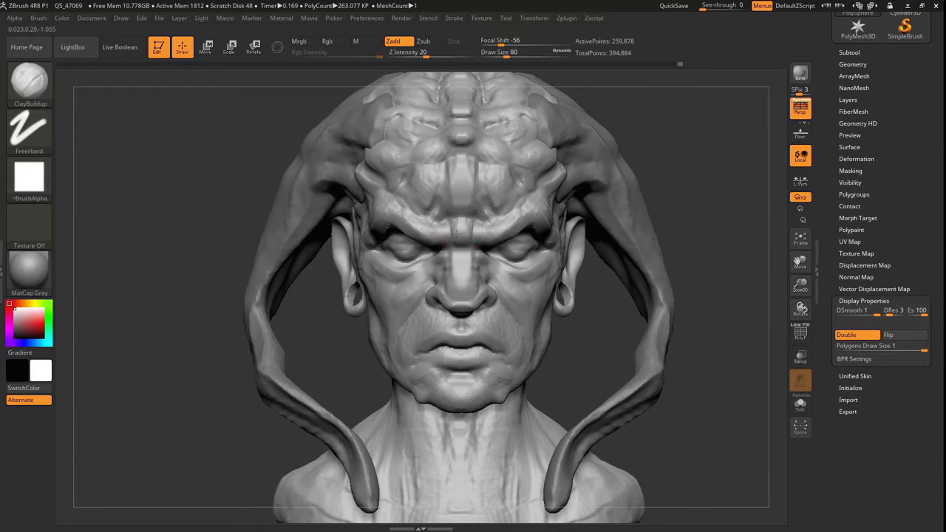
{"action": "right_click_drag", "start_coordinate": [452, 293], "coordinate": [352, 322]}
{"action": "mouse_move", "coordinate": [382, 355]}
{"action": "right_mouse_down"}
{"action": "mouse_move", "coordinate": [575, 341]}
{"action": "mouse_move", "coordinate": [365, 328]}
{"action": "mouse_move", "coordinate": [525, 363]}
{"action": "mouse_move", "coordinate": [396, 214]}
{"action": "mouse_move", "coordinate": [190, 213]}
{"action": "mouse_move", "coordinate": [401, 338]}
{"action": "mouse_move", "coordinate": [414, 207]}
{"action": "mouse_move", "coordinate": [450, 318]}
{"action": "right_mouse_up"}
{"action": "key", "text": "1"}
{"action": "right_click_drag", "start_coordinate": [412, 229], "coordinate": [209, 184]}
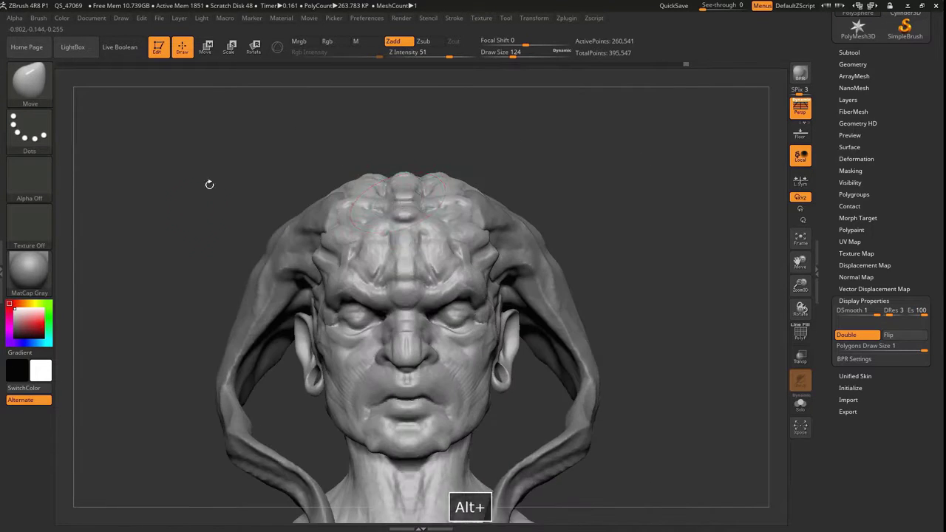
Adjust the forehead and crown with the Move brush, and build up the cheeks and jaw with ClayBuildup
{"action": "mouse_move", "coordinate": [403, 181]}
{"action": "right_mouse_down"}
{"action": "mouse_move", "coordinate": [306, 205]}
{"action": "mouse_move", "coordinate": [222, 302]}
{"action": "mouse_move", "coordinate": [413, 244]}
{"action": "mouse_move", "coordinate": [424, 294]}
{"action": "right_mouse_up"}
{"action": "key", "text": "9"}
{"action": "key", "text": "]"}
{"action": "right_click_drag", "start_coordinate": [425, 378], "coordinate": [243, 425]}
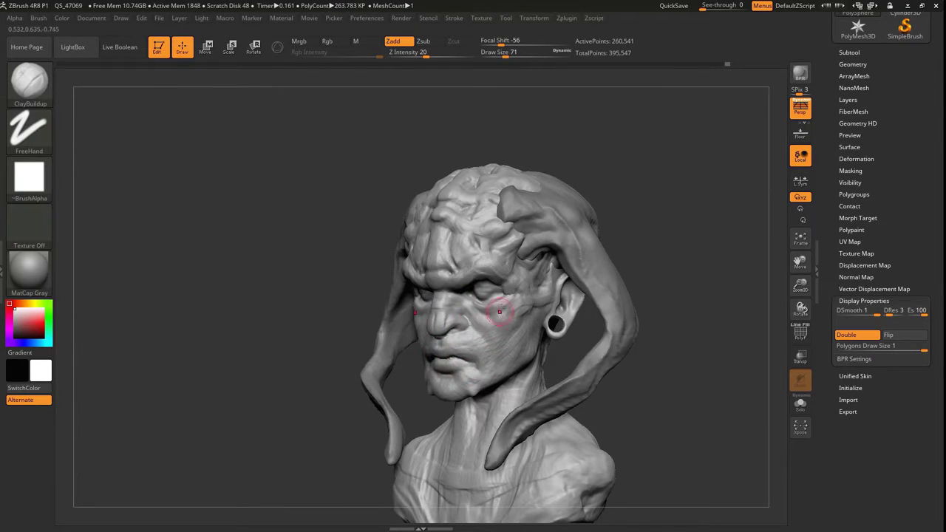
{"action": "right_click_drag", "start_coordinate": [499, 312], "coordinate": [428, 315]}
{"action": "right_click_drag", "start_coordinate": [529, 343], "coordinate": [308, 328]}
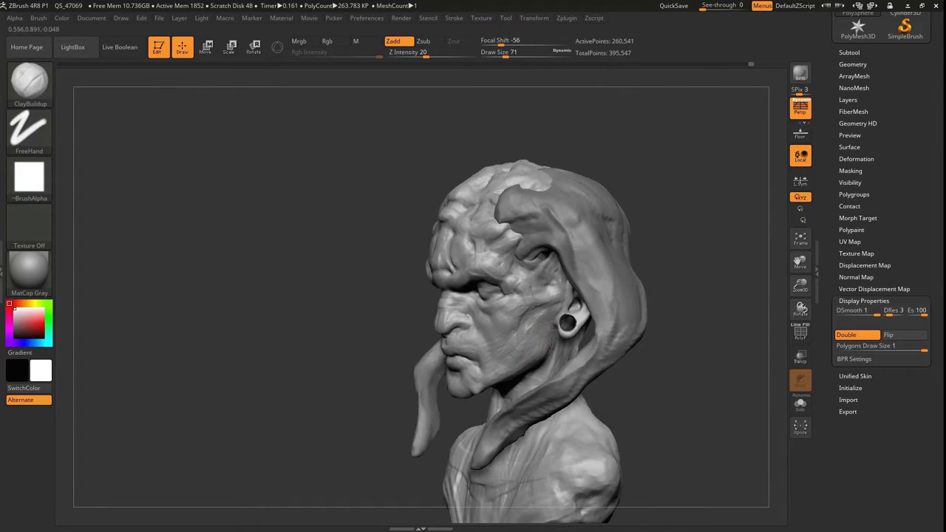
{"action": "mouse_move", "coordinate": [550, 342]}
{"action": "left_mouse_down"}
{"action": "mouse_move", "coordinate": [517, 296]}
{"action": "mouse_move", "coordinate": [169, 354]}
{"action": "left_mouse_up"}
Preview the bust with the MAH_Shiny material, and switch it back to MatCap Gray
{"action": "key", "text": "m"}
{"action": "left_click", "coordinate": [231, 260]}
{"action": "key", "text": "m"}
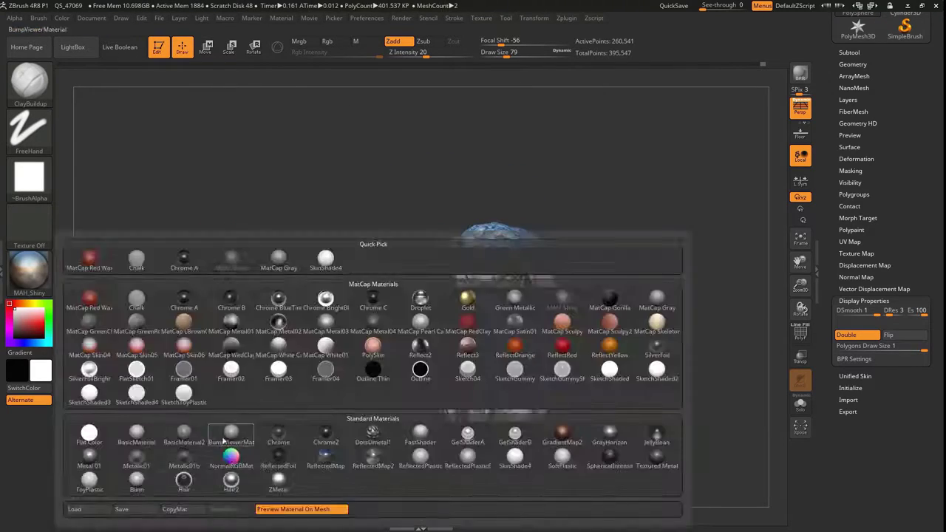
{"action": "left_click", "coordinate": [278, 260]}
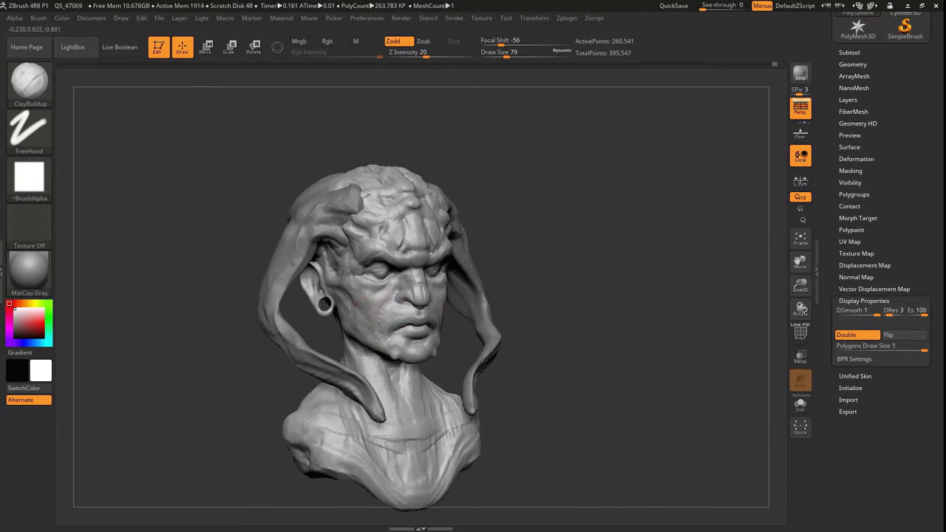
Carve creases into the forehead, brow, nose-to-mouth folds and chin with DamStandard, and quick-save the project
{"action": "left_click_drag", "start_coordinate": [378, 325], "coordinate": [412, 345]}
{"action": "left_click_drag", "start_coordinate": [239, 406], "coordinate": [406, 288]}
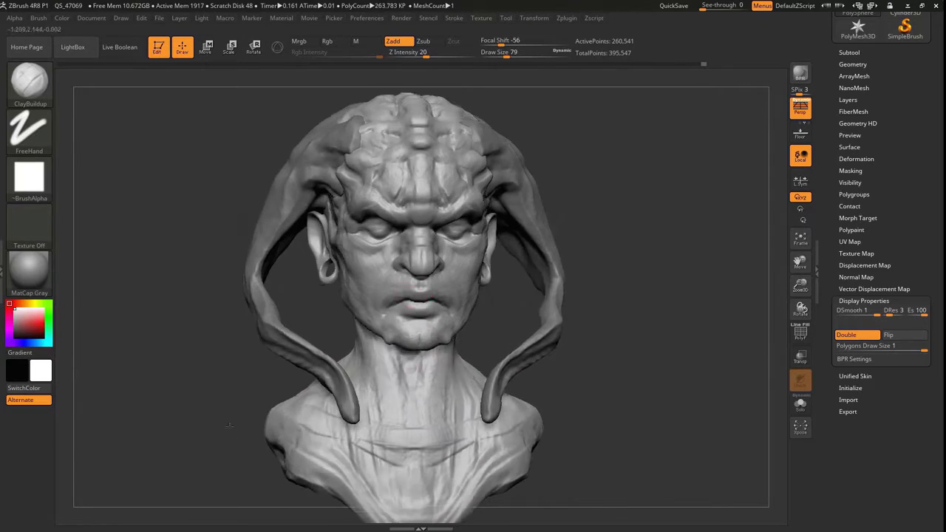
{"action": "key", "text": "f"}
{"action": "mouse_move", "coordinate": [195, 428]}
{"action": "left_mouse_down"}
{"action": "mouse_move", "coordinate": [363, 317]}
{"action": "mouse_move", "coordinate": [401, 337]}
{"action": "mouse_move", "coordinate": [429, 328]}
{"action": "mouse_move", "coordinate": [381, 199]}
{"action": "left_mouse_up"}
{"action": "key", "text": "b"}
{"action": "key", "text": "d"}
{"action": "key", "text": "s"}
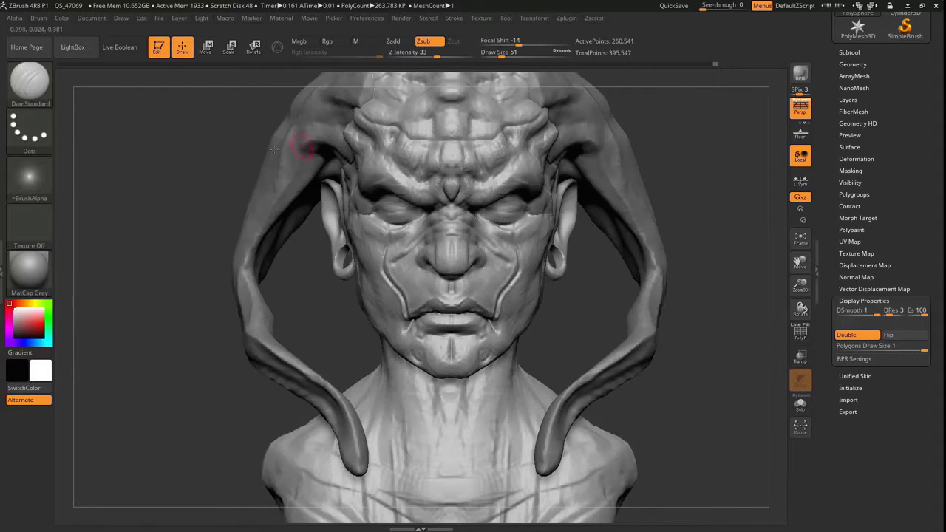
{"action": "left_click_drag", "start_coordinate": [274, 150], "coordinate": [143, 253]}
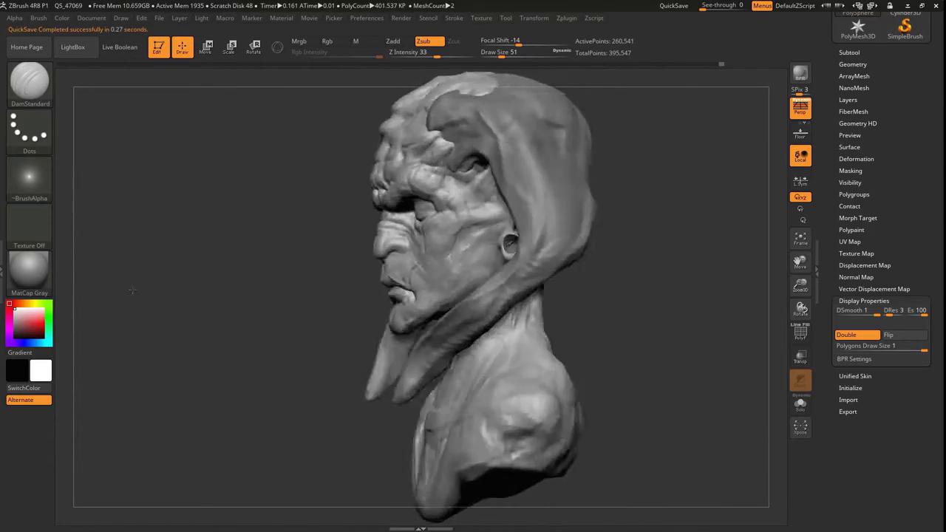
{"action": "left_click_drag", "start_coordinate": [126, 347], "coordinate": [154, 352]}
Reshape the jawline and chin into a narrower form with the Move brush and ClayBuildup
{"action": "left_click_drag", "start_coordinate": [375, 238], "coordinate": [427, 251]}
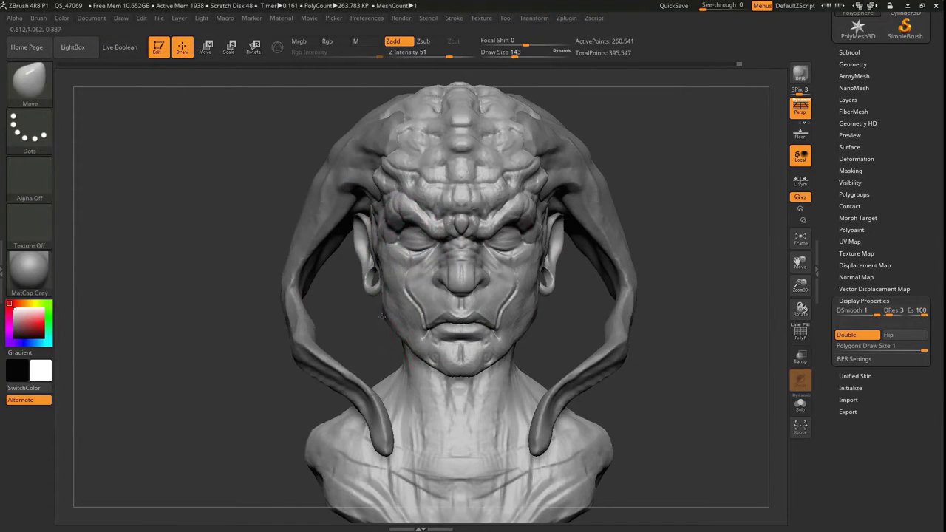
{"action": "left_click_drag", "start_coordinate": [313, 419], "coordinate": [374, 255]}
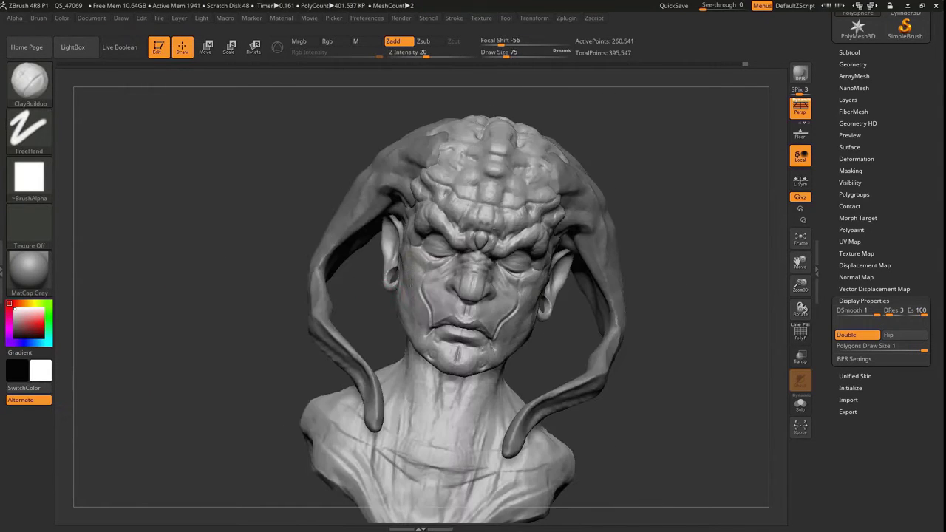
{"action": "mouse_move", "coordinate": [195, 384]}
{"action": "left_mouse_down"}
{"action": "mouse_move", "coordinate": [170, 373]}
{"action": "mouse_move", "coordinate": [218, 399]}
{"action": "mouse_move", "coordinate": [198, 385]}
{"action": "mouse_move", "coordinate": [185, 434]}
{"action": "left_mouse_up"}
{"action": "key", "text": "b"}
{"action": "key", "text": "m"}
{"action": "key", "text": "v"}
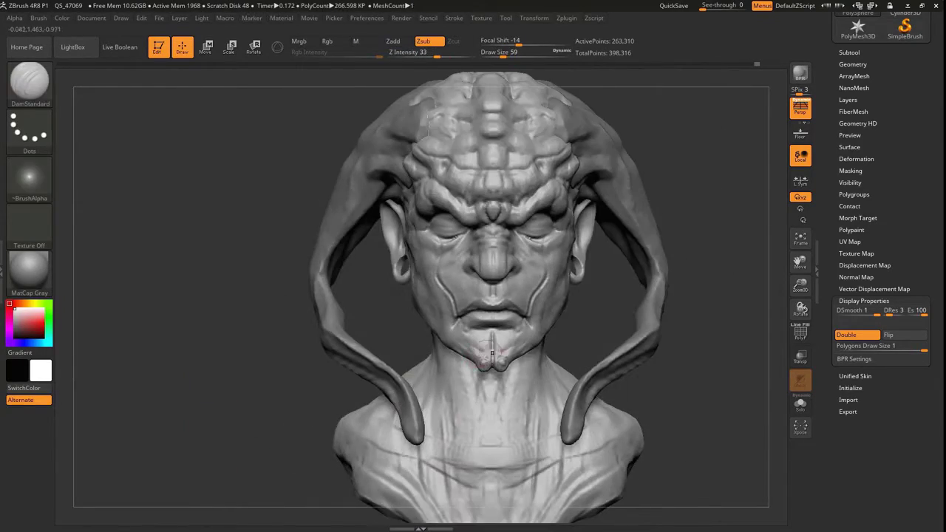
Rework the cleft chin with DamStandard and TrimDynamic, and fill it out into a rounder form with ClayBuildup
{"action": "left_click_drag", "start_coordinate": [491, 354], "coordinate": [441, 381]}
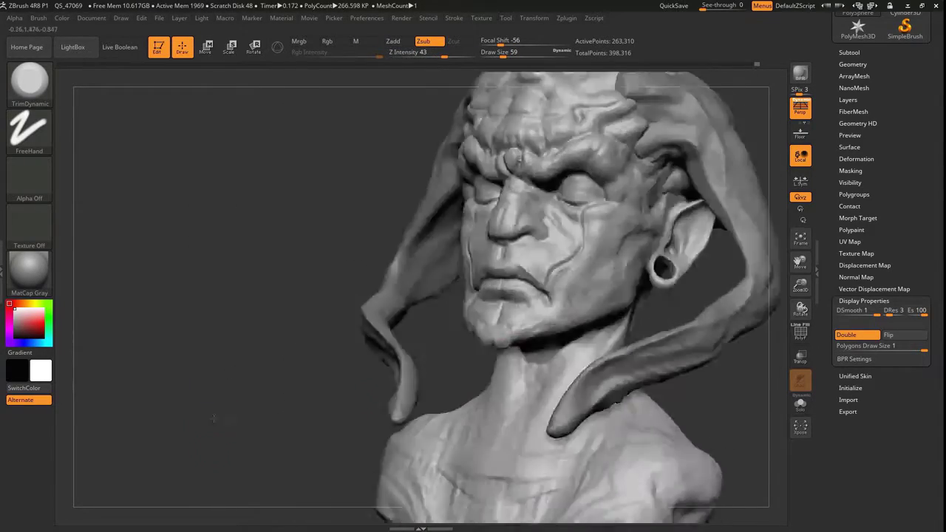
{"action": "left_click_drag", "start_coordinate": [414, 318], "coordinate": [458, 300]}
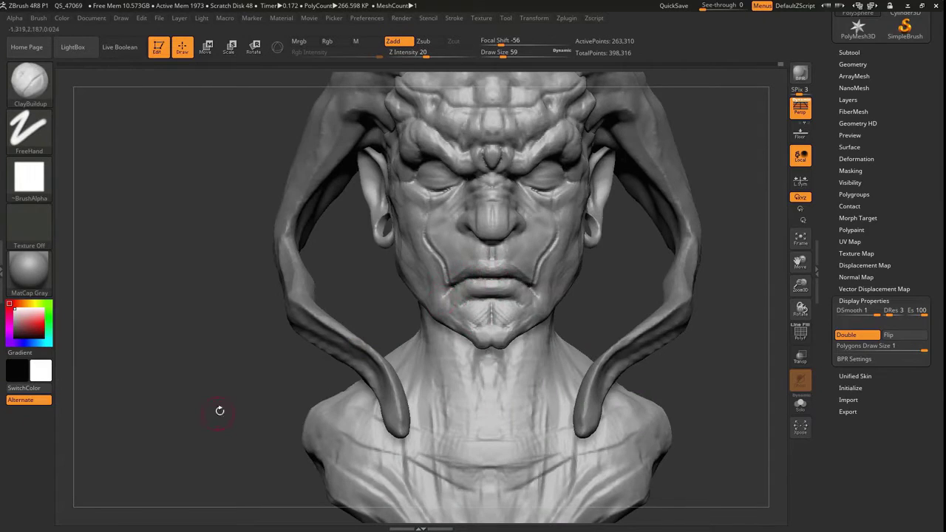
{"action": "mouse_move", "coordinate": [220, 410]}
{"action": "left_mouse_down"}
{"action": "mouse_move", "coordinate": [433, 327]}
{"action": "mouse_move", "coordinate": [466, 356]}
{"action": "mouse_move", "coordinate": [474, 318]}
{"action": "left_mouse_up"}
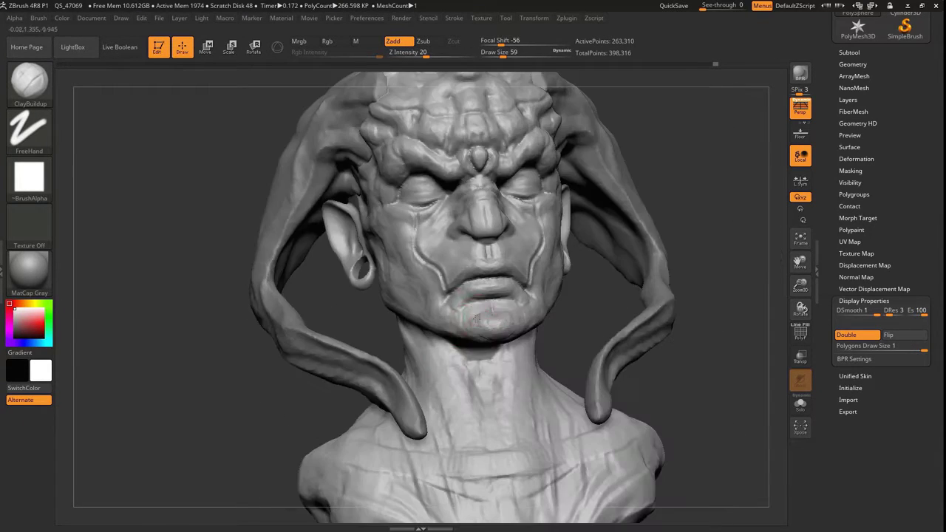
{"action": "left_click_drag", "start_coordinate": [241, 430], "coordinate": [608, 203]}
Swell the brow ridges and the forms around the nose with the Inflat brush
{"action": "key", "text": "b"}
{"action": "key", "text": "i"}
{"action": "key", "text": "n"}
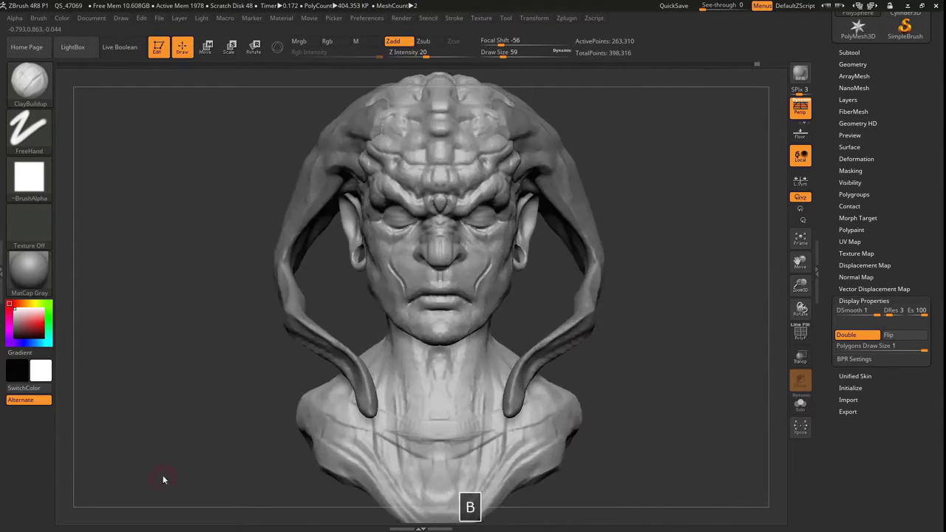
{"action": "mouse_move", "coordinate": [163, 477]}
{"action": "left_mouse_down"}
{"action": "mouse_move", "coordinate": [243, 384]}
{"action": "mouse_move", "coordinate": [369, 282]}
{"action": "left_mouse_up"}
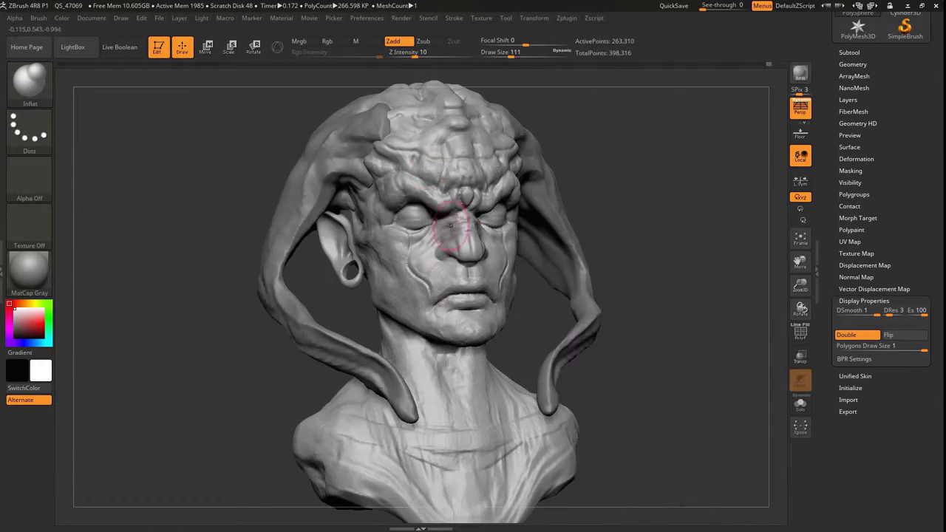
{"action": "mouse_move", "coordinate": [384, 284]}
{"action": "left_mouse_down"}
{"action": "mouse_move", "coordinate": [444, 272]}
{"action": "mouse_move", "coordinate": [201, 295]}
{"action": "mouse_move", "coordinate": [223, 393]}
{"action": "mouse_move", "coordinate": [325, 380]}
{"action": "left_mouse_up"}
{"action": "mouse_move", "coordinate": [561, 281]}
{"action": "left_mouse_down"}
{"action": "mouse_move", "coordinate": [458, 285]}
{"action": "mouse_move", "coordinate": [547, 284]}
{"action": "left_mouse_up"}
Pull the forehead folds and nose into pointed shapes with a small Move brush, and adjust the jaw corners
{"action": "key", "text": "bracketleft"}
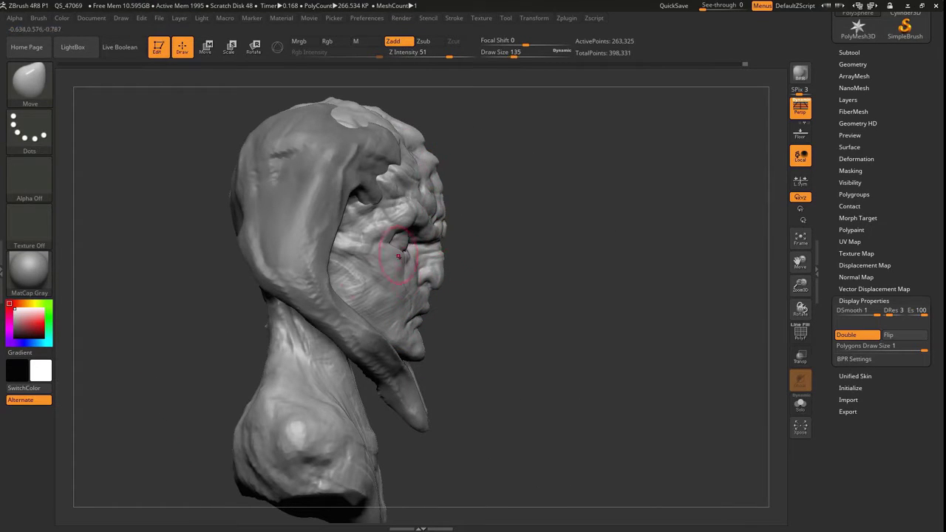
{"action": "mouse_move", "coordinate": [446, 275]}
{"action": "left_mouse_down"}
{"action": "mouse_move", "coordinate": [403, 238]}
{"action": "mouse_move", "coordinate": [425, 194]}
{"action": "left_mouse_up"}
{"action": "key", "text": "bracketleft"}
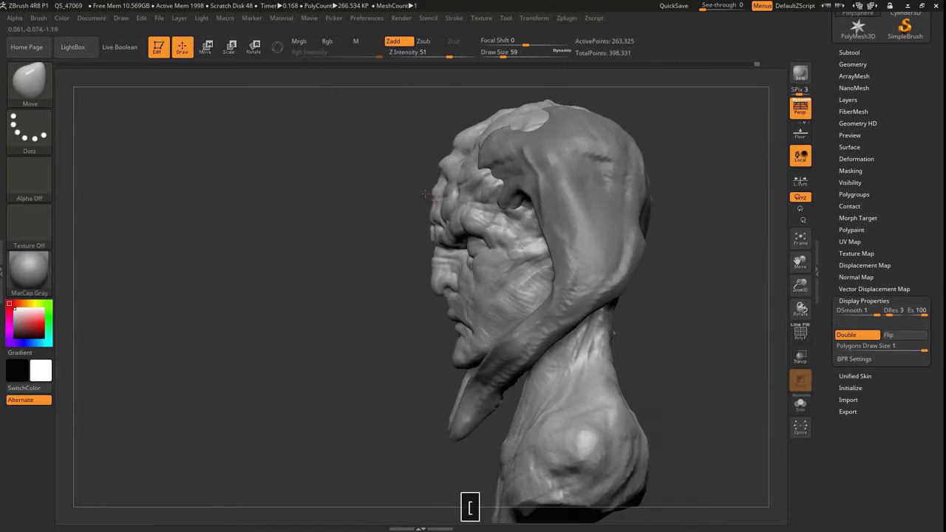
{"action": "mouse_move", "coordinate": [450, 147]}
{"action": "left_mouse_down"}
{"action": "mouse_move", "coordinate": [418, 180]}
{"action": "mouse_move", "coordinate": [434, 233]}
{"action": "mouse_move", "coordinate": [281, 148]}
{"action": "mouse_move", "coordinate": [231, 311]}
{"action": "left_mouse_up"}
{"action": "key", "text": "bracketleft"}
{"action": "left_click_drag", "start_coordinate": [401, 136], "coordinate": [400, 249]}
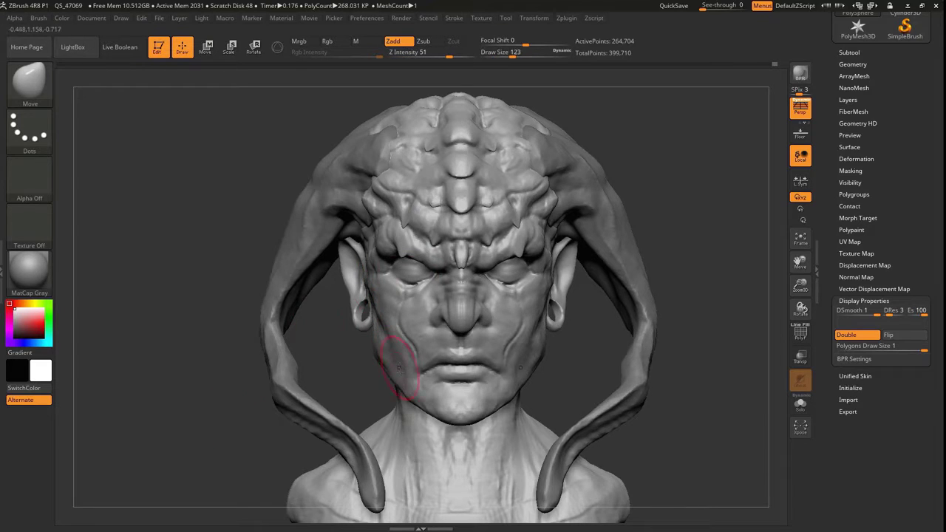
{"action": "left_click_drag", "start_coordinate": [399, 368], "coordinate": [378, 324]}
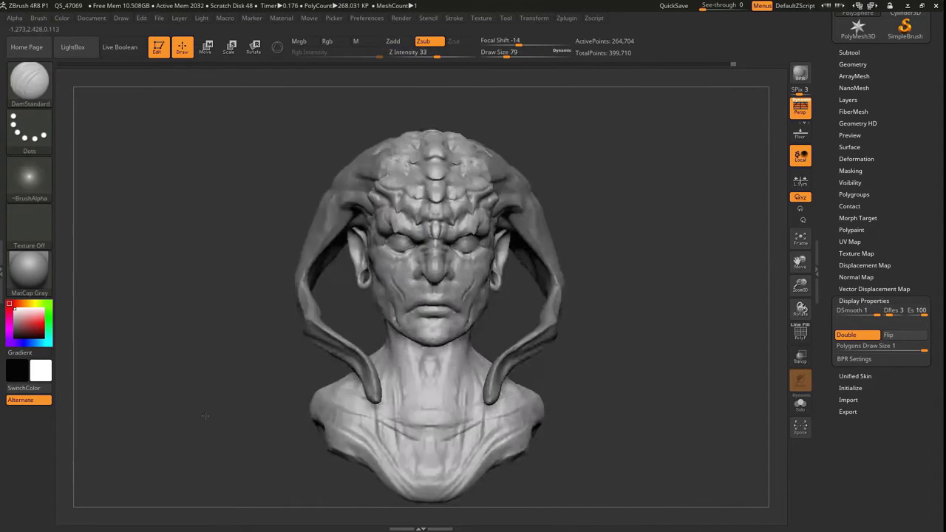
Quick-save the project, and build up the cheekbones beside the ears with ClayBuildup
{"action": "key", "text": "["}
{"action": "key", "text": "]"}
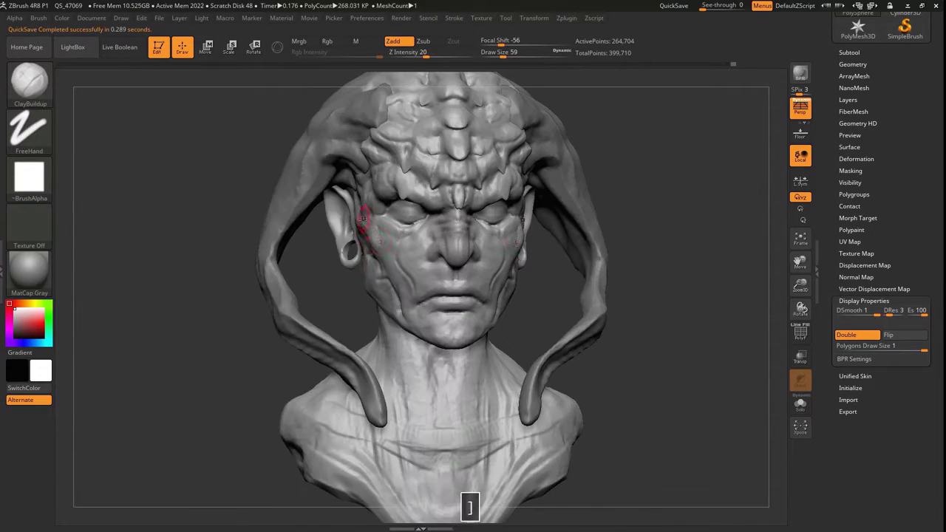
{"action": "left_click_drag", "start_coordinate": [625, 454], "coordinate": [361, 263]}
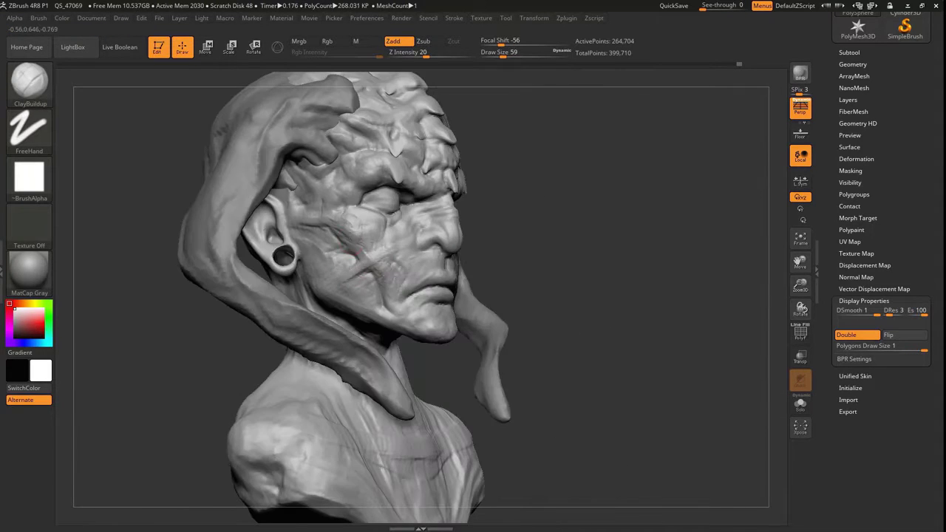
Carve wrinkles across the cheeks, around the mouth and along the nose with DamStandard
{"action": "key", "text": "b"}
{"action": "key", "text": "d"}
{"action": "key", "text": "s"}
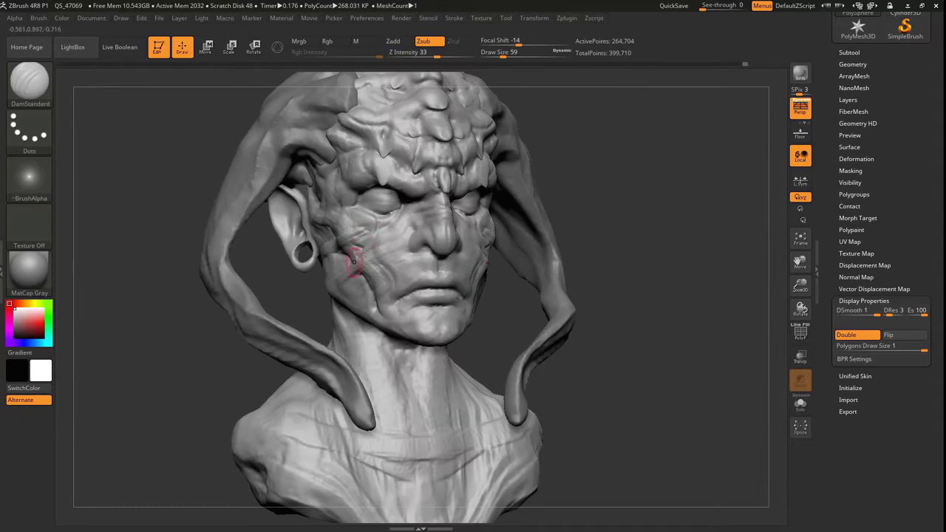
{"action": "mouse_move", "coordinate": [650, 310]}
{"action": "left_mouse_down"}
{"action": "mouse_move", "coordinate": [732, 310]}
{"action": "mouse_move", "coordinate": [651, 310]}
{"action": "left_mouse_up"}
{"action": "left_click_drag", "start_coordinate": [359, 290], "coordinate": [372, 250]}
{"action": "left_click_drag", "start_coordinate": [229, 347], "coordinate": [252, 359], "text": "shift"}
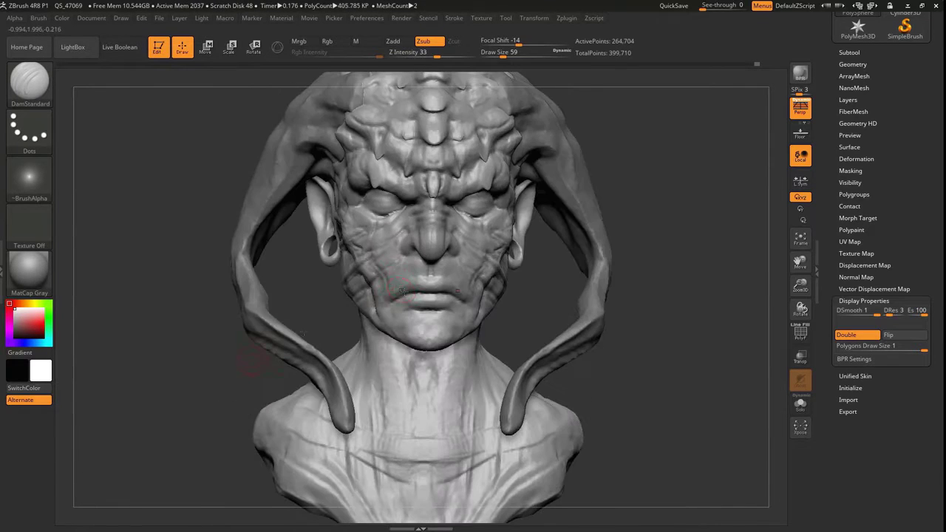
{"action": "left_click_drag", "start_coordinate": [339, 343], "coordinate": [399, 344]}
{"action": "left_click_drag", "start_coordinate": [347, 237], "coordinate": [470, 193]}
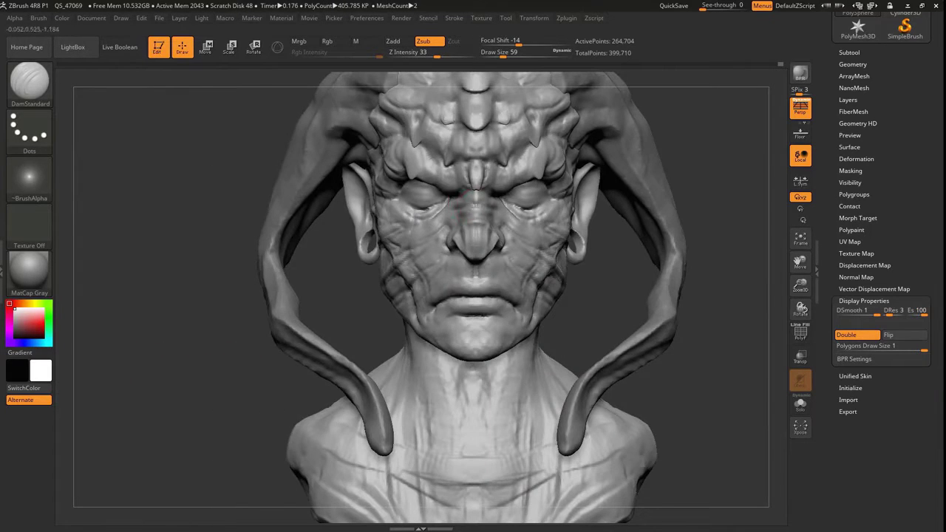
Build up the nostrils, upper lip and cheek wrinkles with a small ClayBuildup brush
{"action": "key", "text": "b"}
{"action": "key", "text": "c"}
{"action": "key", "text": "b"}
{"action": "left_click_drag", "start_coordinate": [200, 407], "coordinate": [437, 256]}
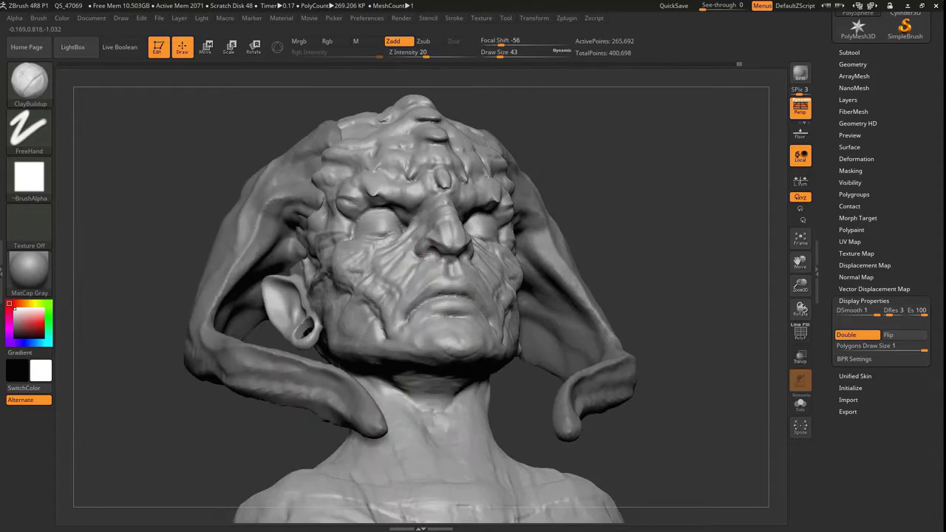
{"action": "mouse_move", "coordinate": [222, 354]}
{"action": "left_mouse_down", "text": "shift"}
{"action": "mouse_move", "coordinate": [157, 374]}
{"action": "mouse_move", "coordinate": [186, 391]}
{"action": "mouse_move", "coordinate": [341, 344]}
{"action": "mouse_move", "coordinate": [382, 260]}
{"action": "left_mouse_up", "text": "shift"}
{"action": "key", "text": "b"}
{"action": "mouse_move", "coordinate": [391, 294]}
{"action": "left_mouse_down"}
{"action": "mouse_move", "coordinate": [377, 283]}
{"action": "mouse_move", "coordinate": [391, 283]}
{"action": "left_mouse_up"}
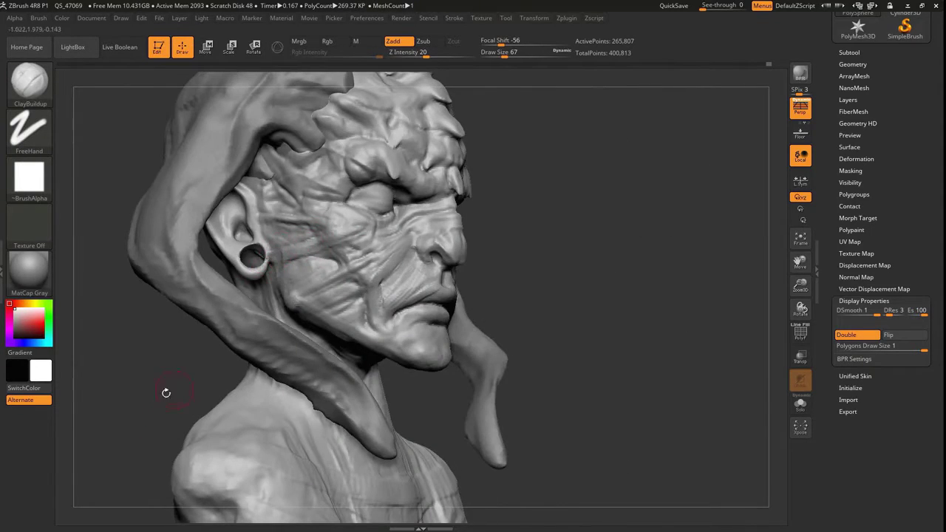
{"action": "mouse_move", "coordinate": [166, 392]}
{"action": "left_mouse_down"}
{"action": "mouse_move", "coordinate": [426, 277]}
{"action": "mouse_move", "coordinate": [392, 288]}
{"action": "mouse_move", "coordinate": [402, 274]}
{"action": "mouse_move", "coordinate": [396, 234]}
{"action": "left_mouse_up"}
Sharpen the wrinkles and folds on the face with the Pinch brush
{"action": "key", "text": "b"}
{"action": "key", "text": "p"}
{"action": "key", "text": "i"}
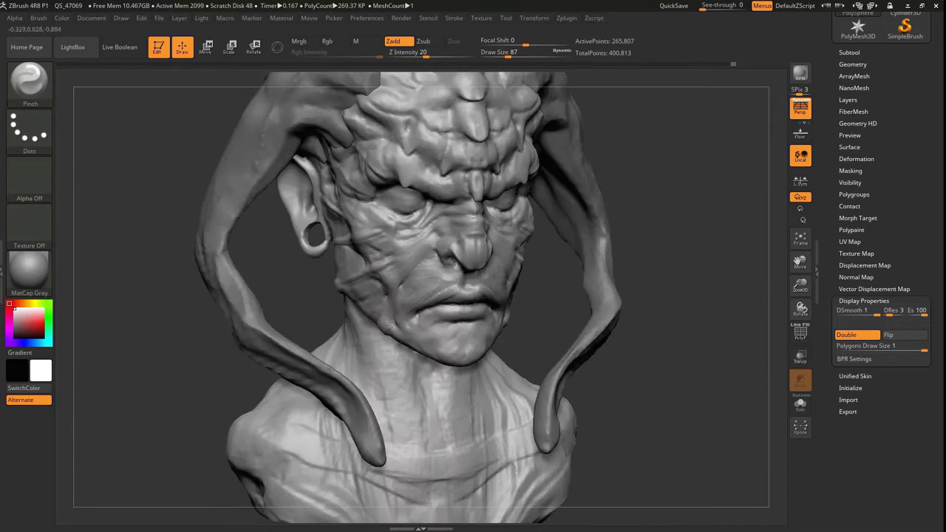
Adjust the cheek and jaw silhouette with a Move brush at draw size 111, and quick-save the project
{"action": "key", "text": "b"}
{"action": "key", "text": "m"}
{"action": "key", "text": "v"}
{"action": "left_click_drag", "start_coordinate": [207, 185], "coordinate": [194, 458], "text": "alt"}
{"action": "key", "text": "]"}
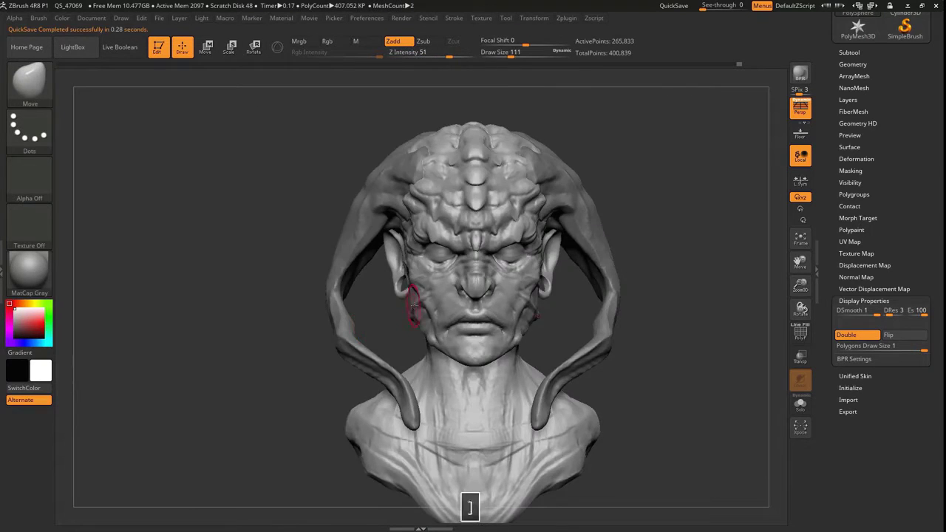
{"action": "mouse_move", "coordinate": [126, 425]}
{"action": "left_mouse_down"}
{"action": "mouse_move", "coordinate": [185, 427]}
{"action": "mouse_move", "coordinate": [148, 431]}
{"action": "mouse_move", "coordinate": [177, 433]}
{"action": "left_mouse_up"}
Swell the facial folds with a smaller Inflat brush, and flatten their planes with TrimDynamic
{"action": "key", "text": "b"}
{"action": "key", "text": "i"}
{"action": "key", "text": "n"}
{"action": "key", "text": "["}
{"action": "key", "text": "b"}
{"action": "key", "text": "t"}
{"action": "key", "text": "d"}
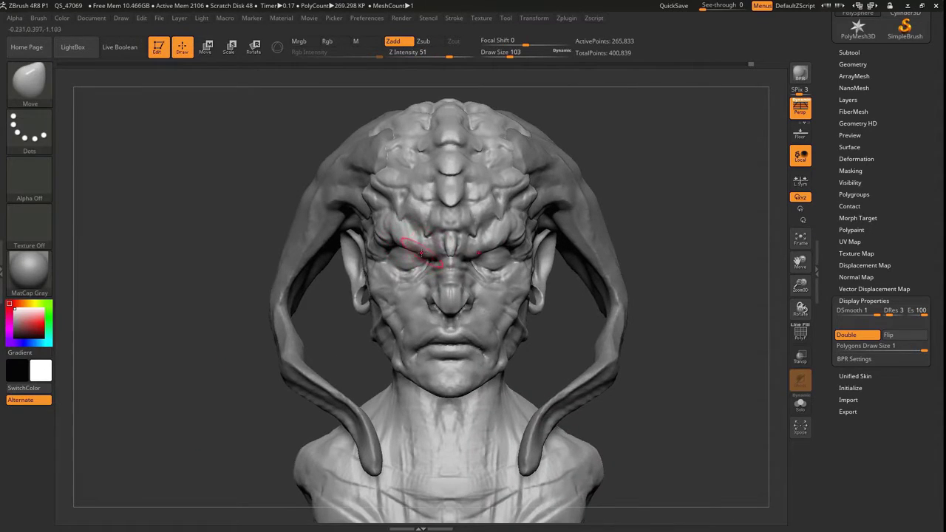
Inflate the folds around the cheeks, and polish the face surfaces with sPolish at draw size 83
{"action": "mouse_move", "coordinate": [371, 331]}
{"action": "right_mouse_down"}
{"action": "mouse_move", "coordinate": [443, 331]}
{"action": "mouse_move", "coordinate": [367, 328]}
{"action": "mouse_move", "coordinate": [235, 404]}
{"action": "right_mouse_up"}
{"action": "key", "text": "b"}
{"action": "key", "text": "i"}
{"action": "key", "text": "n"}
{"action": "key", "text": "["}
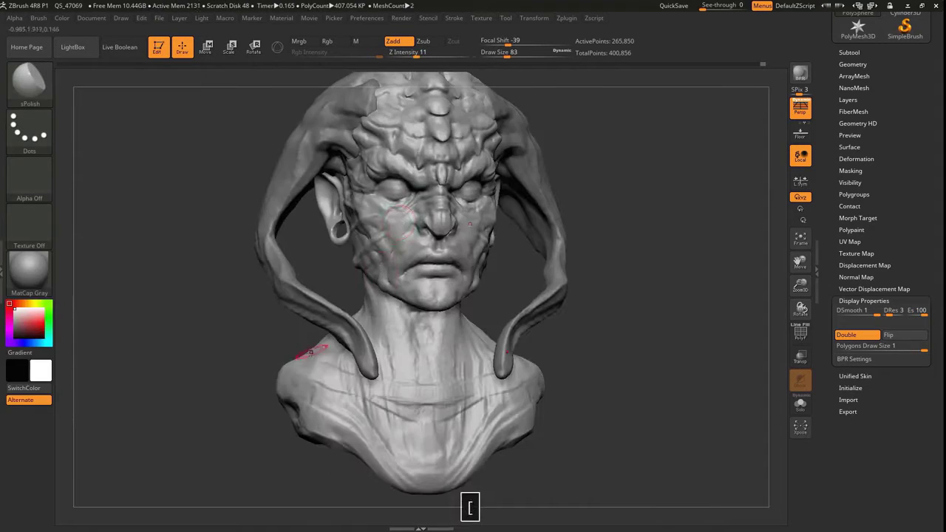
{"action": "right_click_drag", "start_coordinate": [306, 348], "coordinate": [231, 390]}
{"action": "mouse_move", "coordinate": [409, 198]}
{"action": "right_mouse_down"}
{"action": "mouse_move", "coordinate": [348, 221]}
{"action": "mouse_move", "coordinate": [443, 244]}
{"action": "mouse_move", "coordinate": [444, 303]}
{"action": "right_mouse_up"}
Refine the shape of the face and head with the Move brush, and quick-save the project
{"action": "key", "text": "b"}
{"action": "key", "text": "m"}
{"action": "key", "text": "v"}
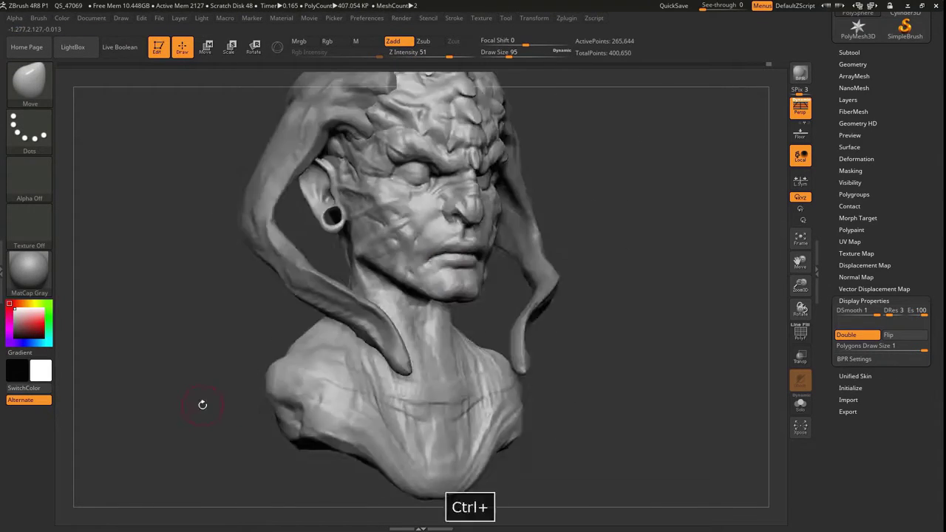
{"action": "right_click_drag", "start_coordinate": [201, 402], "coordinate": [165, 380]}
Expand the Deformation settings, and carve creases beside the nose and across the cheeks with DamStandard
{"action": "left_click", "coordinate": [856, 159]}
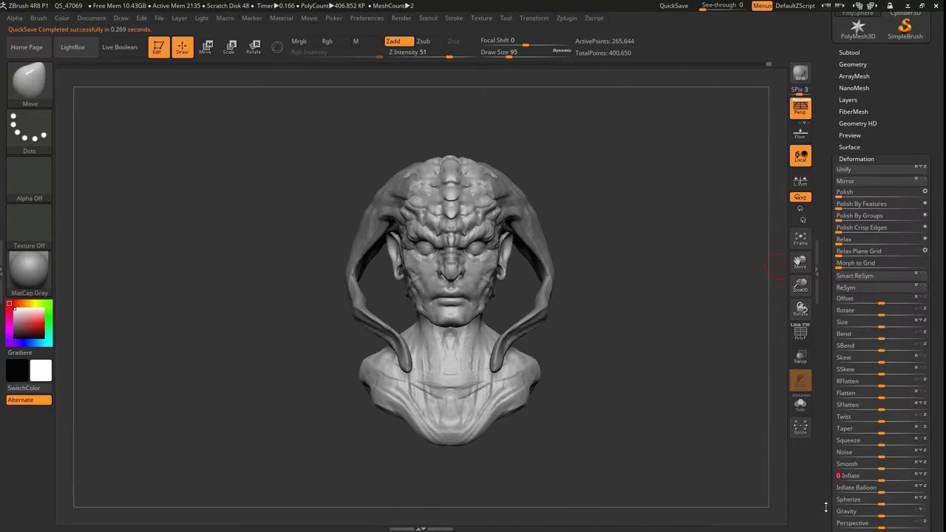
{"action": "scroll", "coordinate": [825, 507], "scroll_direction": "down", "scroll_amount": 3}
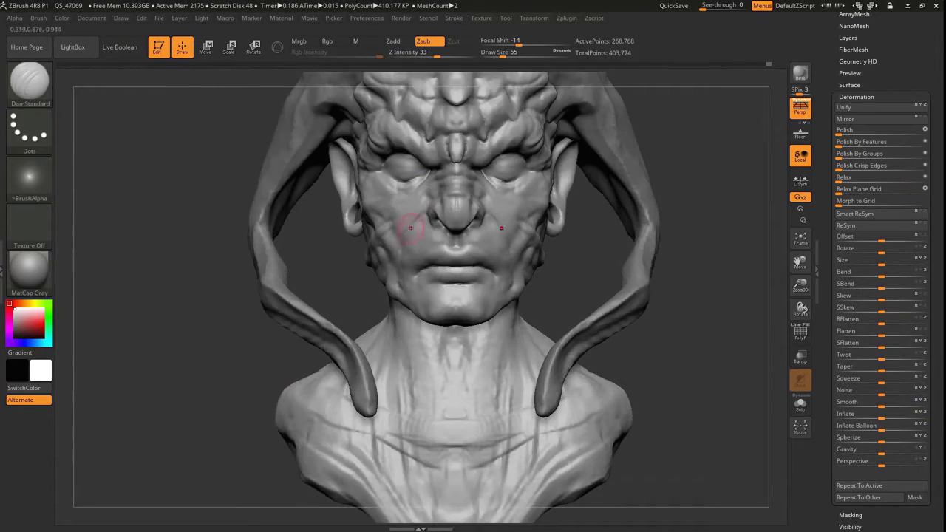
{"action": "mouse_move", "coordinate": [412, 211]}
{"action": "right_mouse_down"}
{"action": "mouse_move", "coordinate": [348, 274]}
{"action": "mouse_move", "coordinate": [344, 258]}
{"action": "mouse_move", "coordinate": [370, 311]}
{"action": "mouse_move", "coordinate": [325, 229]}
{"action": "mouse_move", "coordinate": [320, 238]}
{"action": "right_mouse_up"}
Build up ridges on the cheeks with ClayBuildup, and pull them into rows of spikes along cheeks and jaw with SnakeHook
{"action": "key", "text": "b"}
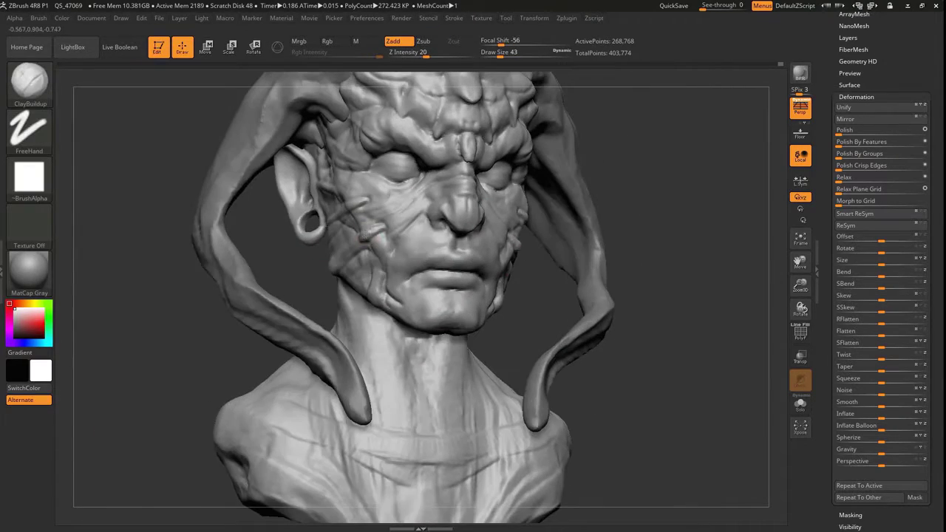
{"action": "mouse_move", "coordinate": [444, 296]}
{"action": "right_mouse_down"}
{"action": "mouse_move", "coordinate": [344, 237]}
{"action": "mouse_move", "coordinate": [125, 305]}
{"action": "right_mouse_up"}
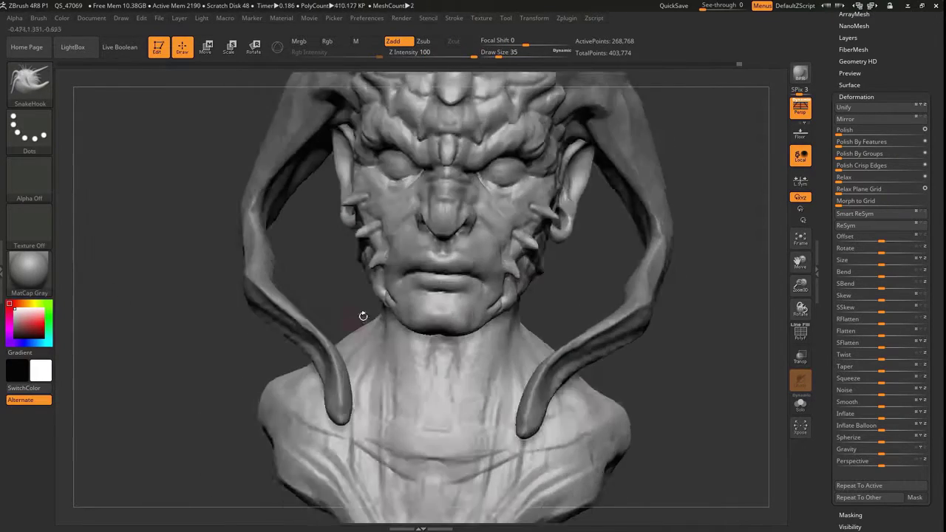
{"action": "mouse_move", "coordinate": [361, 317]}
{"action": "right_mouse_down"}
{"action": "mouse_move", "coordinate": [414, 443]}
{"action": "mouse_move", "coordinate": [468, 501]}
{"action": "mouse_move", "coordinate": [121, 308]}
{"action": "mouse_move", "coordinate": [369, 264]}
{"action": "right_mouse_up"}
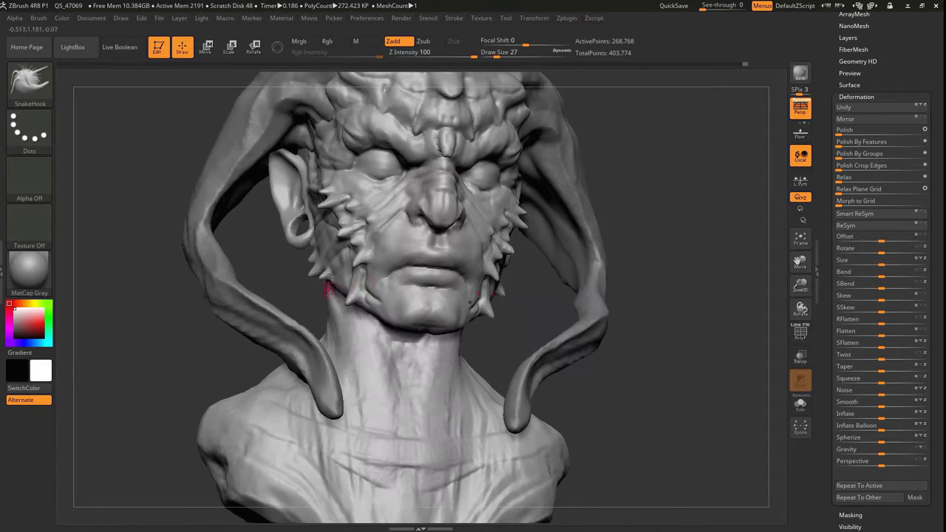
{"action": "mouse_move", "coordinate": [317, 281]}
{"action": "right_mouse_down"}
{"action": "mouse_move", "coordinate": [327, 186]}
{"action": "mouse_move", "coordinate": [164, 413]}
{"action": "right_mouse_up"}
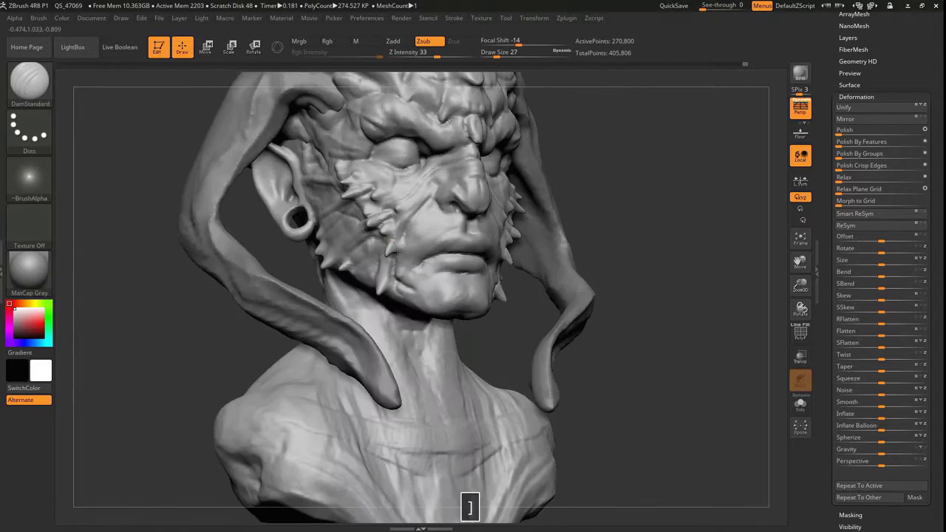
Carve grooves between the cheek spikes, beside the chin and around the eyes with DamStandard at draw size 31
{"action": "right_click_drag", "start_coordinate": [222, 296], "coordinate": [373, 192]}
{"action": "mouse_move", "coordinate": [223, 358]}
{"action": "right_mouse_down"}
{"action": "mouse_move", "coordinate": [328, 217]}
{"action": "mouse_move", "coordinate": [384, 222]}
{"action": "right_mouse_up"}
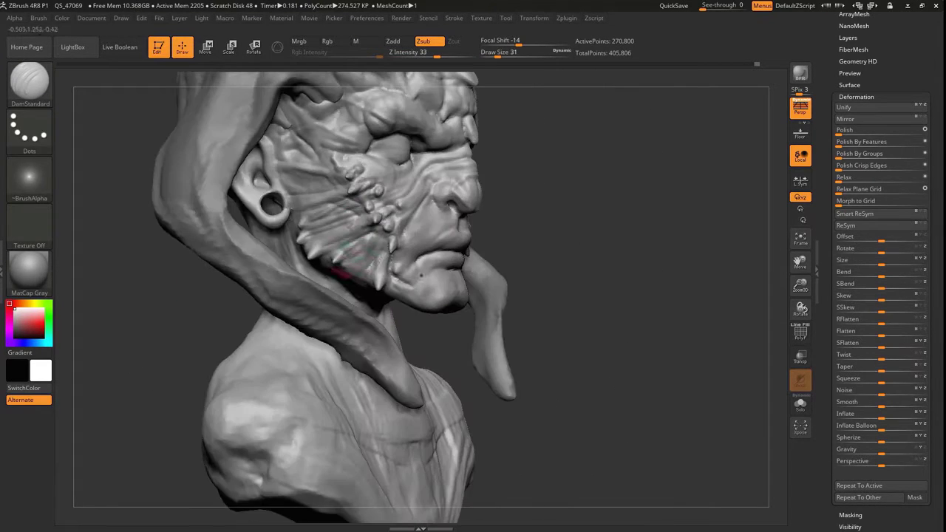
{"action": "right_click_drag", "start_coordinate": [339, 200], "coordinate": [251, 203]}
{"action": "right_click_drag", "start_coordinate": [423, 173], "coordinate": [368, 245]}
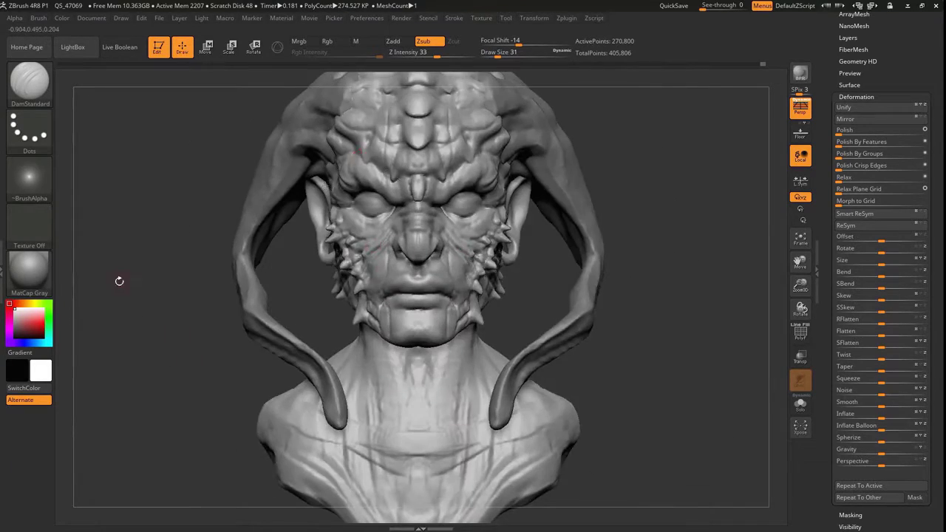
{"action": "mouse_move", "coordinate": [119, 280]}
{"action": "right_mouse_down"}
{"action": "mouse_move", "coordinate": [170, 251]}
{"action": "mouse_move", "coordinate": [133, 278]}
{"action": "right_mouse_up"}
{"action": "right_click_drag", "start_coordinate": [363, 225], "coordinate": [127, 402], "text": "alt"}
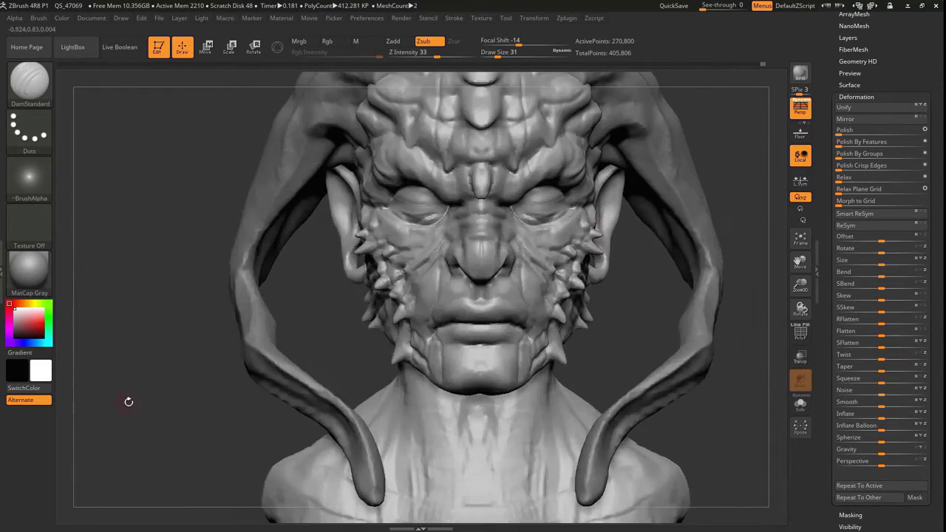
Build up the eyelids and the forms around the eyes and temples with ClayBuildup and Clay
{"action": "key", "text": "b"}
{"action": "key", "text": "c"}
{"action": "key", "text": "b"}
{"action": "right_click_drag", "start_coordinate": [406, 234], "coordinate": [310, 185]}
{"action": "key", "text": "b"}
{"action": "key", "text": "c"}
{"action": "key", "text": "l"}
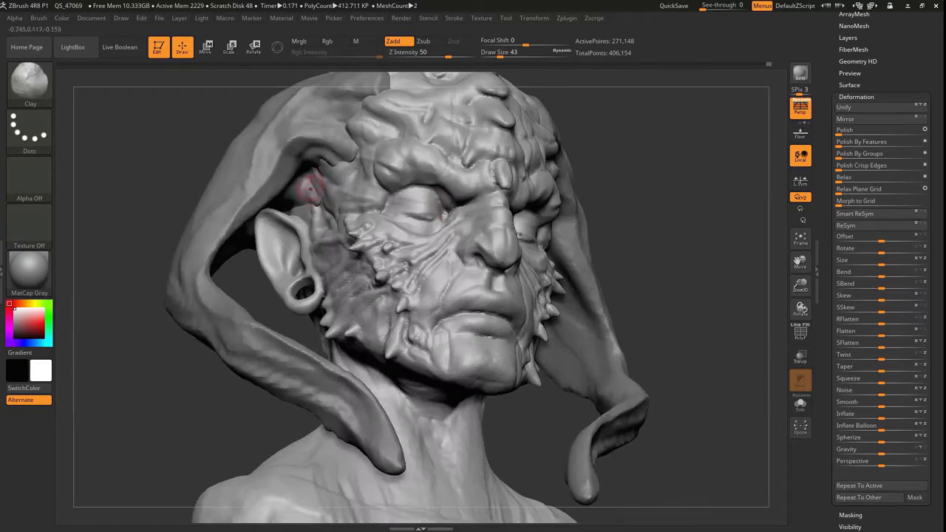
Adjust the proportions of the face and jaw with the Move brush, and quick-save the project
{"action": "mouse_move", "coordinate": [409, 183]}
{"action": "right_mouse_down"}
{"action": "mouse_move", "coordinate": [221, 399]}
{"action": "mouse_move", "coordinate": [158, 443]}
{"action": "mouse_move", "coordinate": [169, 350]}
{"action": "mouse_move", "coordinate": [179, 357]}
{"action": "mouse_move", "coordinate": [237, 300]}
{"action": "mouse_move", "coordinate": [266, 296]}
{"action": "right_mouse_up"}
{"action": "key", "text": "b"}
{"action": "key", "text": "m"}
{"action": "key", "text": "v"}
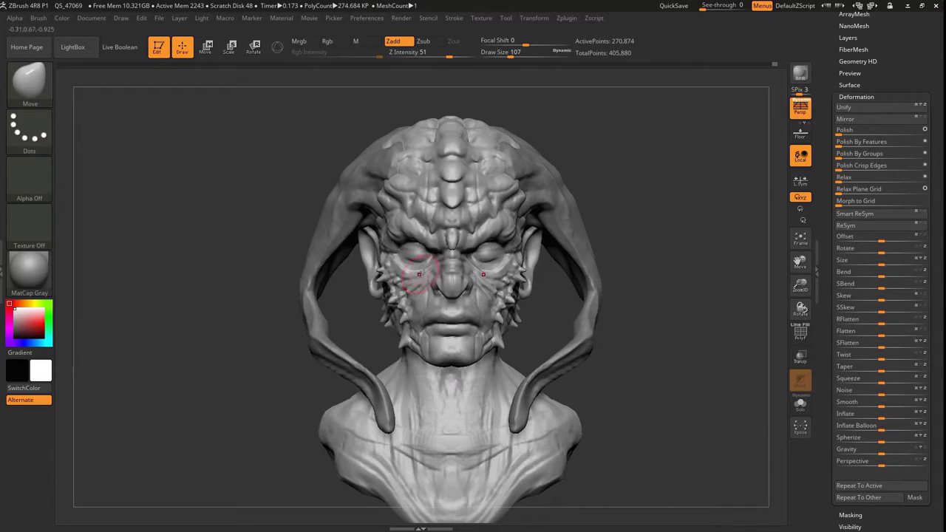
{"action": "right_click_drag", "start_coordinate": [388, 296], "coordinate": [178, 395]}
{"action": "key", "text": "f"}
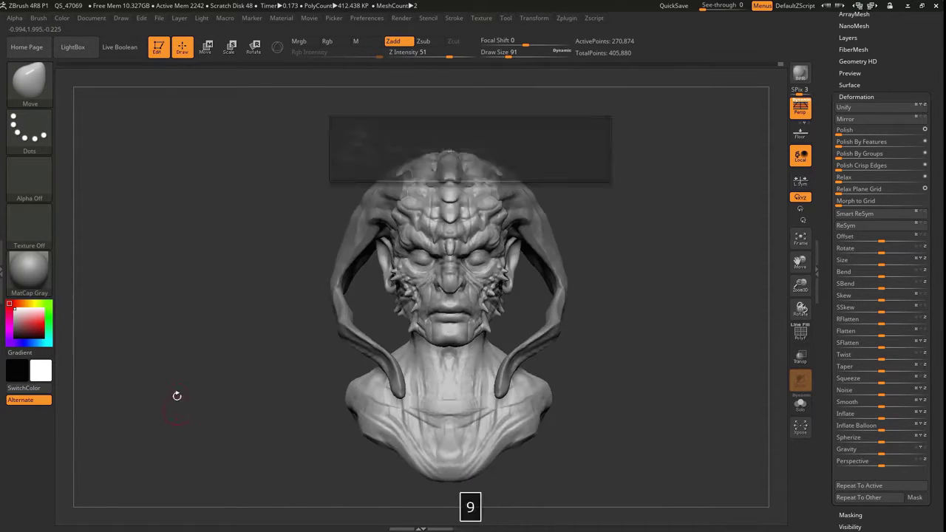
Shift the horns outward from the head with the Transpose move line
{"action": "key", "text": "w"}
{"action": "left_click", "coordinate": [360, 286], "text": "alt"}
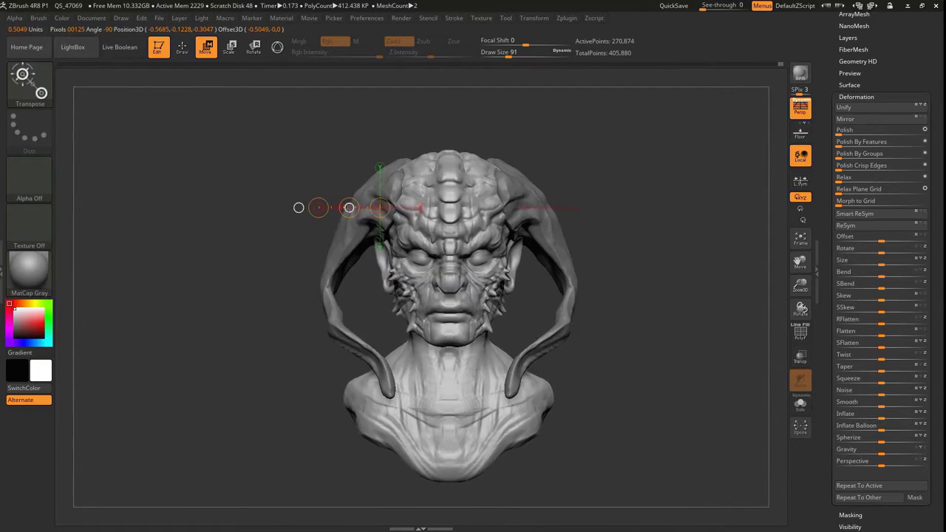
{"action": "mouse_move", "coordinate": [176, 345]}
{"action": "right_mouse_down"}
{"action": "mouse_move", "coordinate": [214, 345]}
{"action": "mouse_move", "coordinate": [133, 345]}
{"action": "mouse_move", "coordinate": [222, 347]}
{"action": "right_mouse_up"}
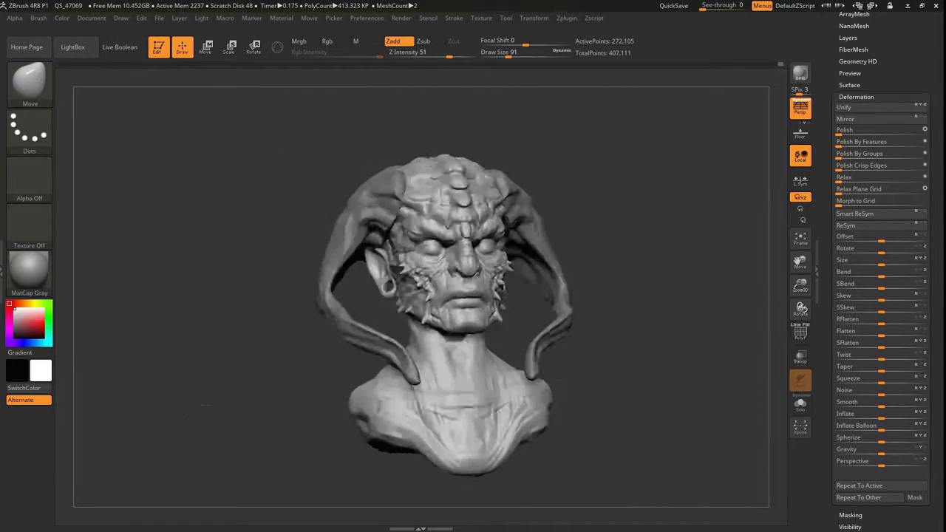
Build up muscles, tendons and layered skin folds across the neck, shoulders and chest with ClayBuildup
{"action": "key", "text": "b"}
{"action": "key", "text": "c"}
{"action": "key", "text": "b"}
{"action": "right_click_drag", "start_coordinate": [324, 437], "coordinate": [232, 331]}
{"action": "key", "text": "alt+s"}
{"action": "mouse_move", "coordinate": [305, 445]}
{"action": "right_mouse_down"}
{"action": "mouse_move", "coordinate": [326, 384]}
{"action": "mouse_move", "coordinate": [342, 231]}
{"action": "mouse_move", "coordinate": [310, 310]}
{"action": "mouse_move", "coordinate": [351, 366]}
{"action": "mouse_move", "coordinate": [296, 355]}
{"action": "mouse_move", "coordinate": [347, 358]}
{"action": "mouse_move", "coordinate": [400, 238]}
{"action": "mouse_move", "coordinate": [325, 310]}
{"action": "mouse_move", "coordinate": [322, 186]}
{"action": "right_mouse_up"}
{"action": "key", "text": "alt+s"}
{"action": "key", "text": "alt+s"}
{"action": "key", "text": "alt+s"}
{"action": "key", "text": "bracketleft"}
{"action": "key", "text": "alt+s"}
{"action": "key", "text": "alt+s"}
{"action": "key", "text": "alt+s"}
{"action": "mouse_move", "coordinate": [236, 284]}
{"action": "right_mouse_down", "text": "alt"}
{"action": "mouse_move", "coordinate": [453, 391]}
{"action": "mouse_move", "coordinate": [367, 377]}
{"action": "right_mouse_up", "text": "alt"}
{"action": "mouse_move", "coordinate": [472, 273]}
{"action": "right_mouse_down"}
{"action": "mouse_move", "coordinate": [422, 275]}
{"action": "mouse_move", "coordinate": [495, 335]}
{"action": "mouse_move", "coordinate": [487, 360]}
{"action": "mouse_move", "coordinate": [185, 336]}
{"action": "mouse_move", "coordinate": [443, 340]}
{"action": "mouse_move", "coordinate": [249, 328]}
{"action": "mouse_move", "coordinate": [325, 280]}
{"action": "mouse_move", "coordinate": [368, 199]}
{"action": "mouse_move", "coordinate": [450, 190]}
{"action": "mouse_move", "coordinate": [232, 420]}
{"action": "right_mouse_up"}
{"action": "key", "text": "alt+s"}
Adjust the neck and chest forms with a Move brush at draw size 83, and quick-save the project
{"action": "key", "text": "b"}
{"action": "key", "text": "m"}
{"action": "key", "text": "v"}
{"action": "key", "text": "]"}
{"action": "key", "text": "["}
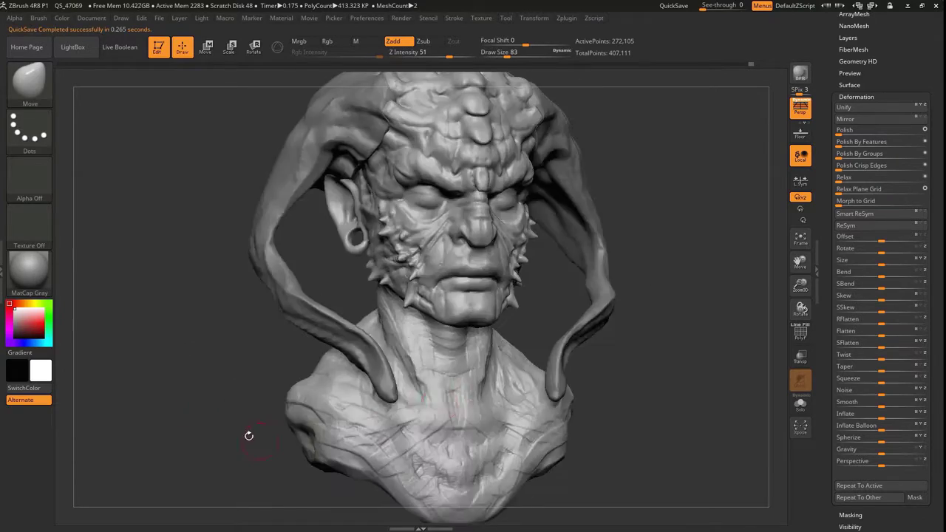
Add more raised folds on the neck and shoulders with ClayBuildup
{"action": "key", "text": "b"}
{"action": "key", "text": "c"}
{"action": "key", "text": "b"}
{"action": "mouse_move", "coordinate": [247, 439]}
{"action": "right_mouse_down"}
{"action": "mouse_move", "coordinate": [410, 460]}
{"action": "mouse_move", "coordinate": [318, 413]}
{"action": "mouse_move", "coordinate": [443, 318]}
{"action": "mouse_move", "coordinate": [425, 191]}
{"action": "mouse_move", "coordinate": [385, 244]}
{"action": "mouse_move", "coordinate": [317, 295]}
{"action": "mouse_move", "coordinate": [216, 352]}
{"action": "mouse_move", "coordinate": [181, 429]}
{"action": "mouse_move", "coordinate": [188, 374]}
{"action": "mouse_move", "coordinate": [178, 436]}
{"action": "right_mouse_up"}
Carve creases between the folds of the neck, shoulders and chest with DamStandard, varying the brush size
{"action": "key", "text": "b"}
{"action": "key", "text": "d"}
{"action": "key", "text": "s"}
{"action": "key", "text": "["}
{"action": "key", "text": "["}
{"action": "key", "text": "["}
{"action": "key", "text": "]"}
{"action": "key", "text": "]"}
{"action": "key", "text": "["}
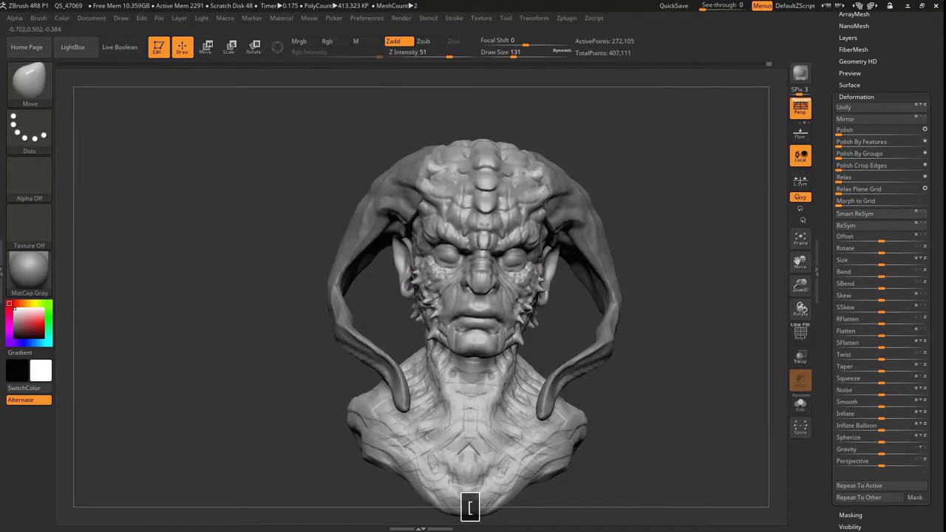
Undo the last stroke, and pull a row of spikes along the chin and jawline with SnakeHook
{"action": "key", "text": "ctrl+z"}
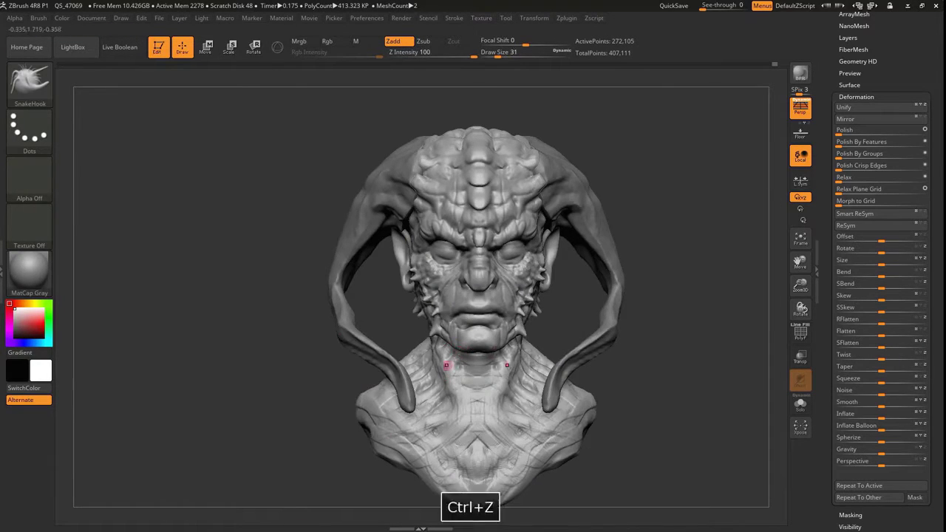
{"action": "right_click_drag", "start_coordinate": [184, 429], "coordinate": [199, 355]}
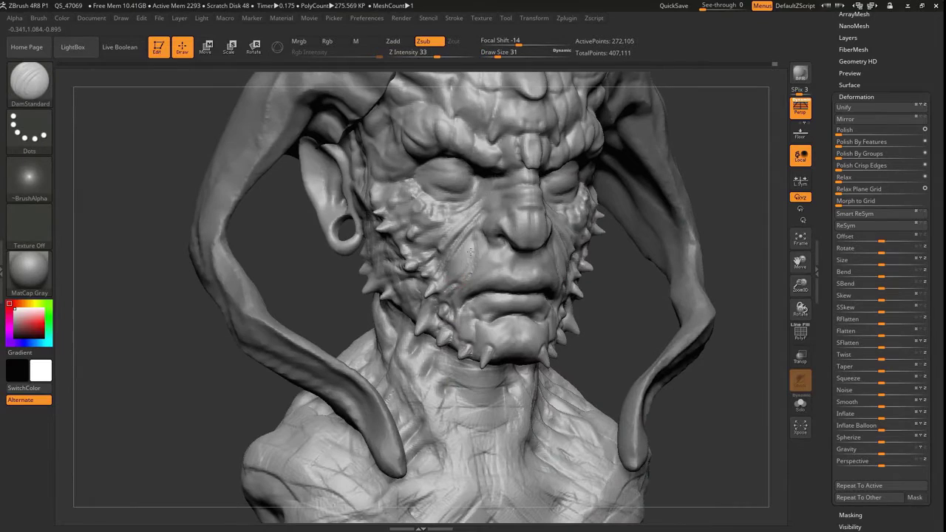
Carve fine wrinkles around the cheeks and mouth with DamStandard, and reshape the jaw with a Move brush at draw size 175
{"action": "right_click_drag", "start_coordinate": [458, 207], "coordinate": [449, 187]}
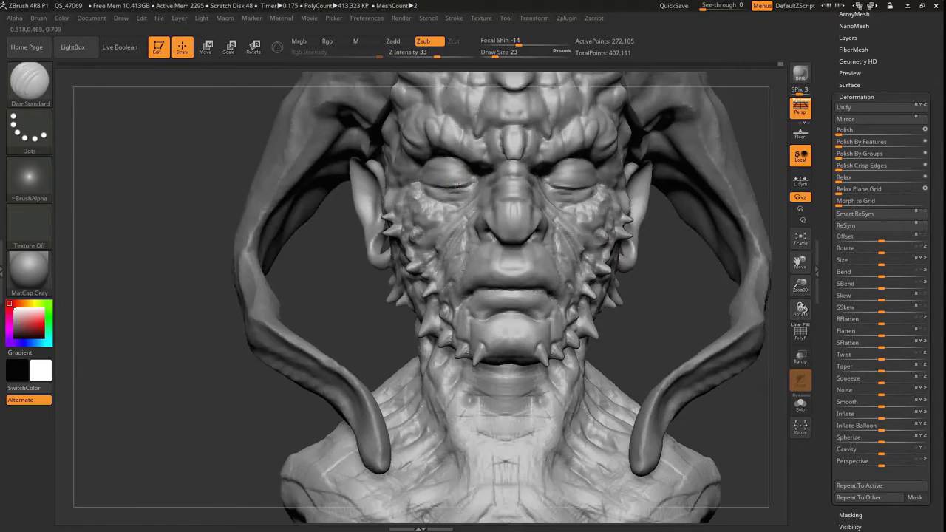
{"action": "right_click_drag", "start_coordinate": [419, 163], "coordinate": [153, 374], "text": "alt"}
{"action": "key", "text": "bracketright"}
{"action": "left_click_drag", "start_coordinate": [153, 374], "coordinate": [425, 288]}
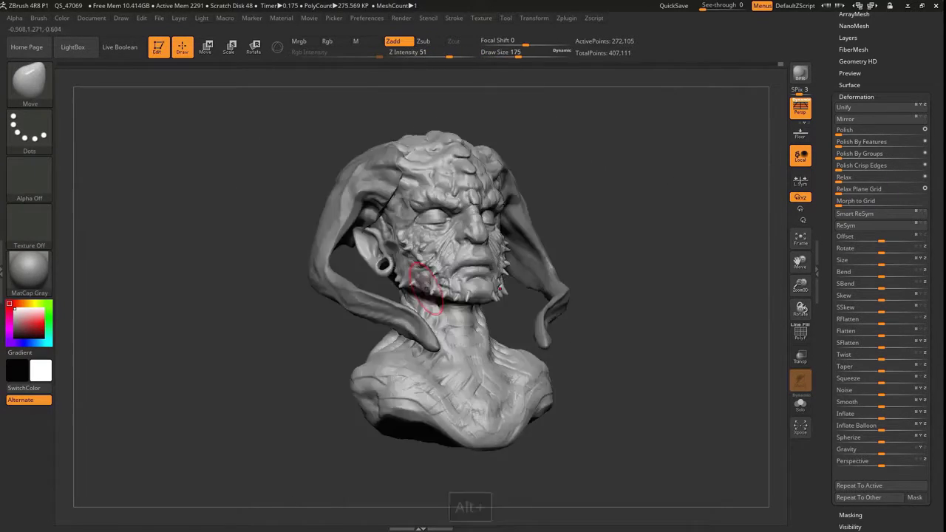
Swell folds on the face and neck with Inflat, and deepen the creases between them with DamStandard
{"action": "mouse_move", "coordinate": [399, 216]}
{"action": "right_mouse_down"}
{"action": "mouse_move", "coordinate": [355, 280]}
{"action": "mouse_move", "coordinate": [260, 372]}
{"action": "right_mouse_up"}
{"action": "mouse_move", "coordinate": [370, 170]}
{"action": "right_mouse_down"}
{"action": "mouse_move", "coordinate": [232, 332]}
{"action": "mouse_move", "coordinate": [446, 186]}
{"action": "mouse_move", "coordinate": [176, 384]}
{"action": "mouse_move", "coordinate": [331, 279]}
{"action": "mouse_move", "coordinate": [491, 294]}
{"action": "mouse_move", "coordinate": [414, 311]}
{"action": "mouse_move", "coordinate": [459, 303]}
{"action": "mouse_move", "coordinate": [443, 311]}
{"action": "mouse_move", "coordinate": [207, 338]}
{"action": "mouse_move", "coordinate": [262, 335]}
{"action": "right_mouse_up"}
{"action": "key", "text": "b"}
{"action": "key", "text": "i"}
{"action": "key", "text": "n"}
{"action": "key", "text": "b"}
{"action": "key", "text": "d"}
{"action": "key", "text": "s"}
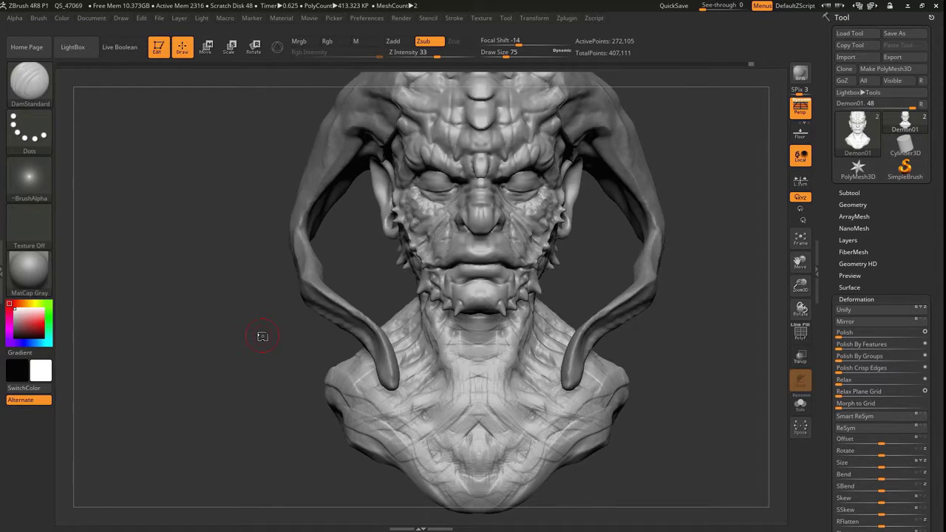
Reshape the mouth, chin and jaw with the Move brush
{"action": "key", "text": "b"}
{"action": "key", "text": "m"}
{"action": "key", "text": "v"}
{"action": "mouse_move", "coordinate": [263, 336]}
{"action": "left_mouse_down"}
{"action": "mouse_move", "coordinate": [203, 338]}
{"action": "mouse_move", "coordinate": [433, 273]}
{"action": "left_mouse_up"}
{"action": "mouse_move", "coordinate": [278, 374]}
{"action": "left_mouse_down"}
{"action": "mouse_move", "coordinate": [241, 321]}
{"action": "mouse_move", "coordinate": [397, 276]}
{"action": "mouse_move", "coordinate": [473, 284]}
{"action": "left_mouse_up"}
Carve creases around the mouth with DamStandard, and build up the nose and upper lip area with ClayBuildup
{"action": "key", "text": "b"}
{"action": "key", "text": "d"}
{"action": "key", "text": "s"}
{"action": "key", "text": "b"}
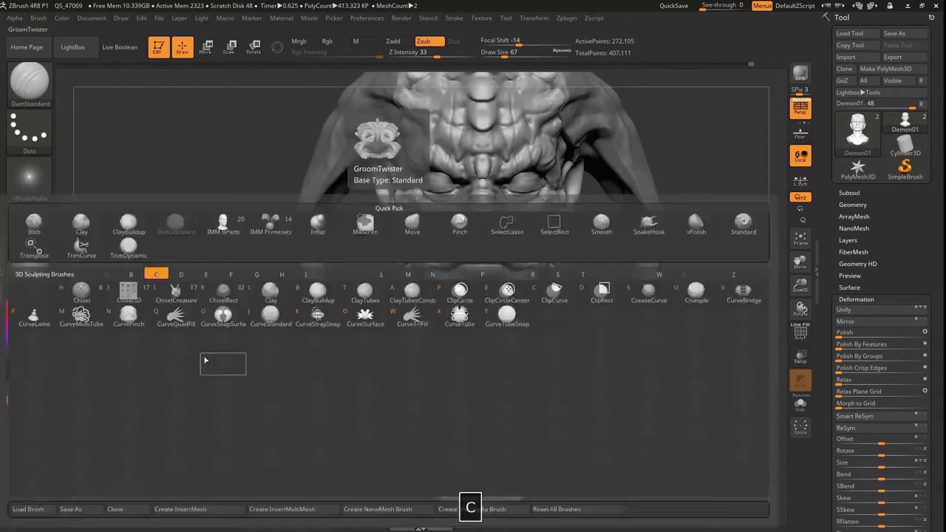
{"action": "key", "text": "c"}
{"action": "key", "text": "b"}
{"action": "left_click_drag", "start_coordinate": [204, 361], "coordinate": [481, 238]}
{"action": "mouse_move", "coordinate": [209, 377]}
{"action": "left_mouse_down"}
{"action": "mouse_move", "coordinate": [244, 347]}
{"action": "mouse_move", "coordinate": [222, 362]}
{"action": "mouse_move", "coordinate": [207, 347]}
{"action": "mouse_move", "coordinate": [244, 333]}
{"action": "mouse_move", "coordinate": [192, 325]}
{"action": "left_mouse_up"}
Smooth the cheek planes with sPolish, and build up the surrounding facial forms with ClayBuildup
{"action": "key", "text": "b"}
{"action": "key", "text": "s"}
{"action": "key", "text": "p"}
{"action": "key", "text": "b"}
{"action": "key", "text": "c"}
{"action": "key", "text": "b"}
Carve a groove along the row of cheek and jaw spikes with DamStandard at draw size 55
{"action": "key", "text": "b"}
{"action": "key", "text": "d"}
{"action": "key", "text": "s"}
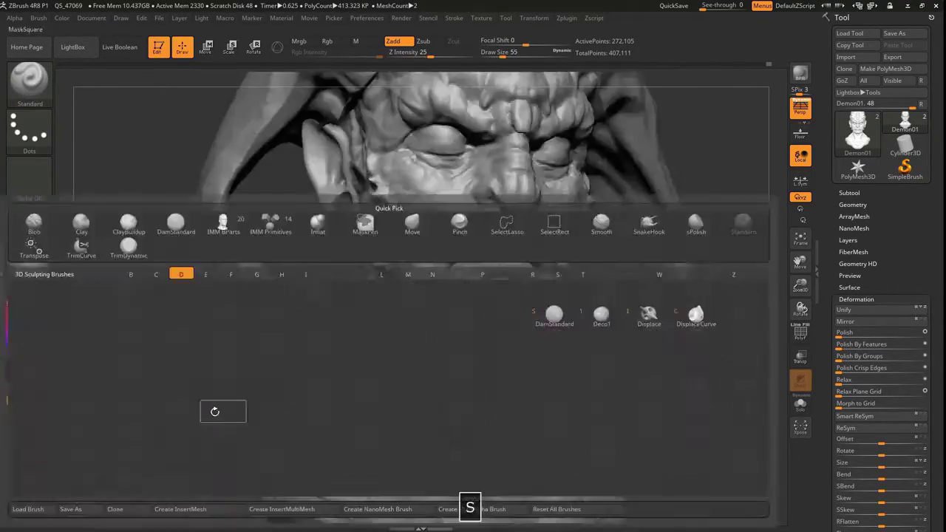
{"action": "mouse_move", "coordinate": [211, 407]}
{"action": "left_mouse_down"}
{"action": "mouse_move", "coordinate": [185, 325]}
{"action": "mouse_move", "coordinate": [198, 320]}
{"action": "left_mouse_up"}
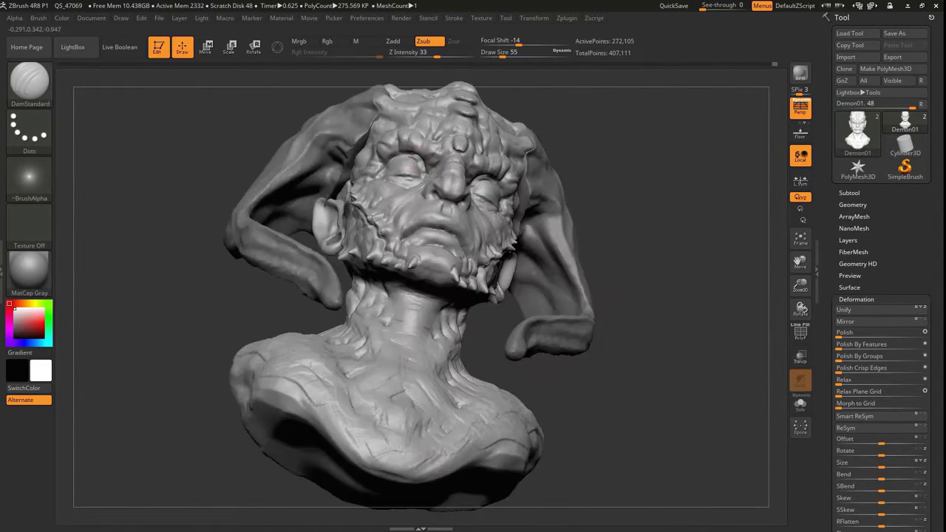
Build up the cheeks, the folds beside the mouth and the side of the neck with ClayBuildup at draw size 55
{"action": "key", "text": "b"}
{"action": "key", "text": "c"}
{"action": "key", "text": "b"}
{"action": "left_click_drag", "start_coordinate": [228, 338], "coordinate": [244, 332]}
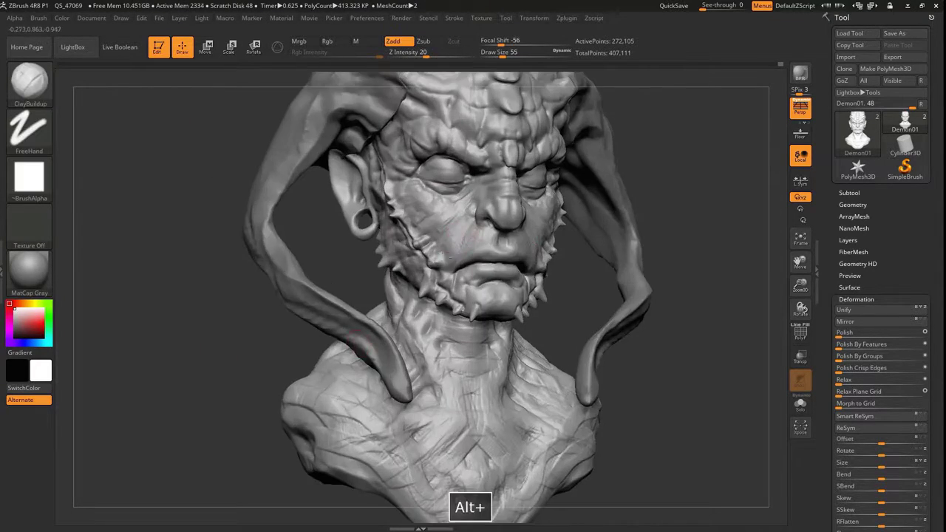
{"action": "left_click_drag", "start_coordinate": [501, 258], "coordinate": [453, 296]}
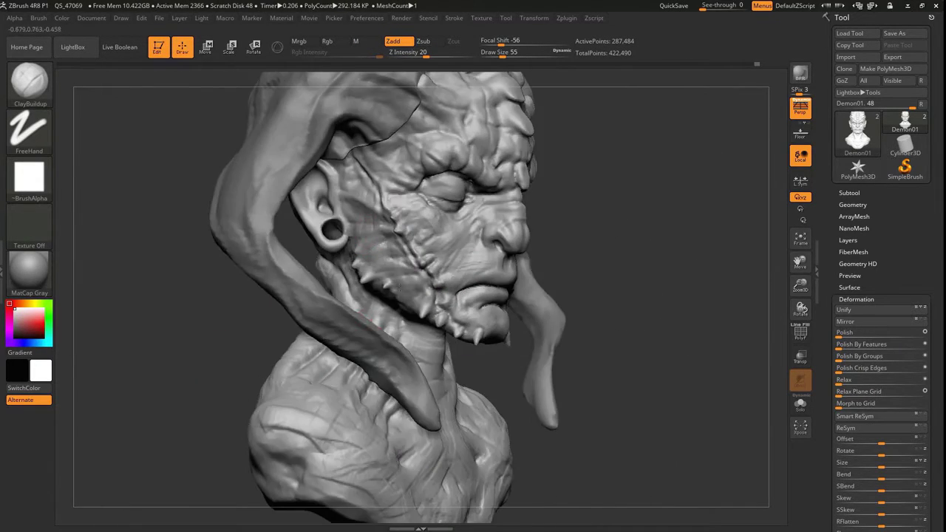
{"action": "left_click_drag", "start_coordinate": [371, 319], "coordinate": [507, 275]}
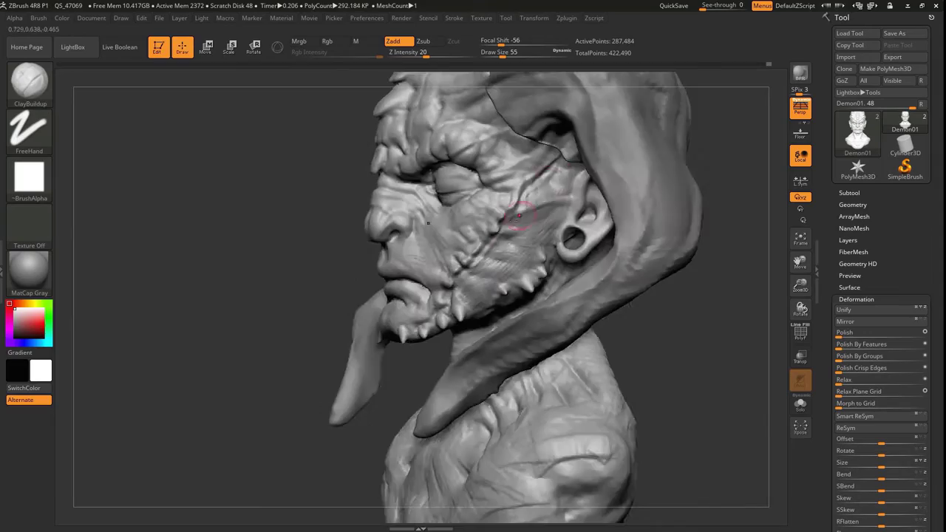
Deepen the grooves around the cheek plates and jaw spikes with DamStandard, and quick-save the project
{"action": "left_click_drag", "start_coordinate": [296, 369], "coordinate": [165, 380]}
{"action": "key", "text": "b"}
{"action": "key", "text": "d"}
{"action": "key", "text": "s"}
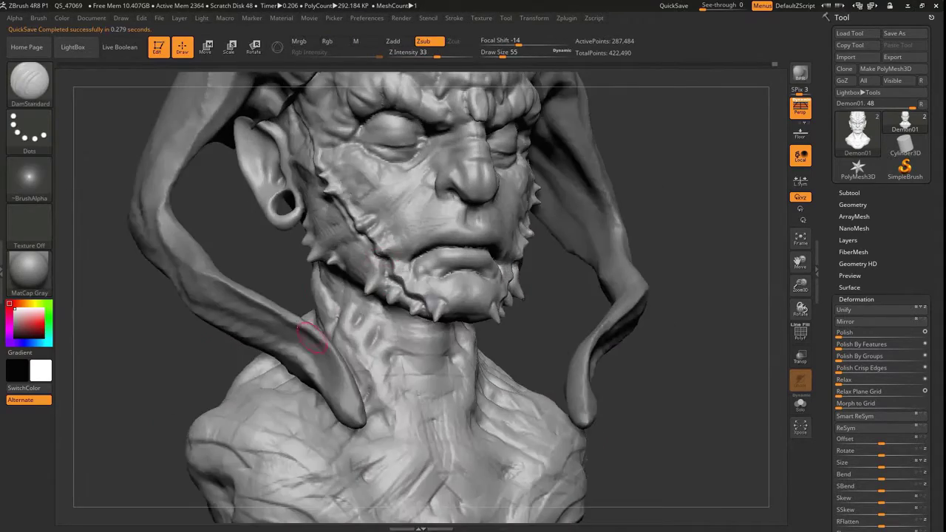
Build up the jaw and neck folds with ClayBuildup, and refine their creases with DamStandard at draw size 43
{"action": "key", "text": "b"}
{"action": "key", "text": "c"}
{"action": "key", "text": "b"}
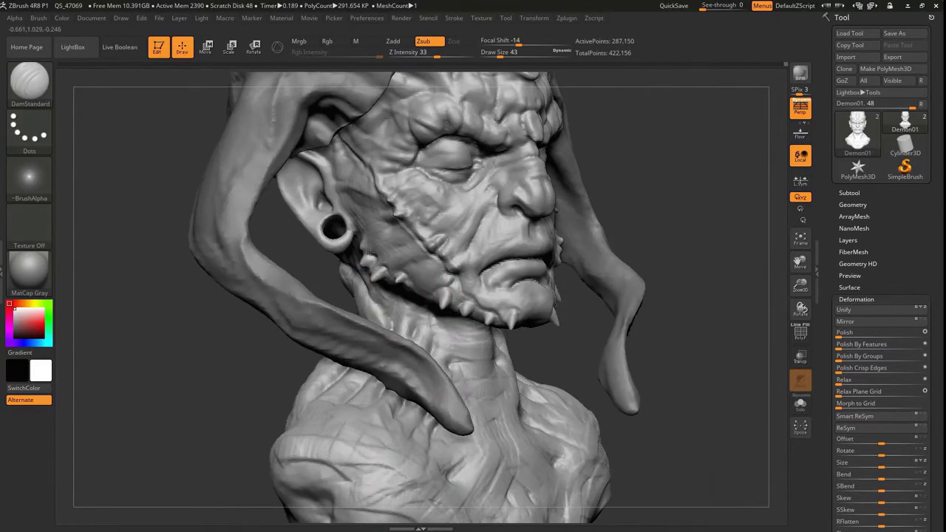
{"action": "mouse_move", "coordinate": [369, 254]}
{"action": "left_mouse_down"}
{"action": "mouse_move", "coordinate": [390, 253]}
{"action": "mouse_move", "coordinate": [380, 211]}
{"action": "mouse_move", "coordinate": [358, 189]}
{"action": "mouse_move", "coordinate": [392, 244]}
{"action": "mouse_move", "coordinate": [468, 275]}
{"action": "mouse_move", "coordinate": [485, 211]}
{"action": "mouse_move", "coordinate": [511, 263]}
{"action": "left_mouse_up"}
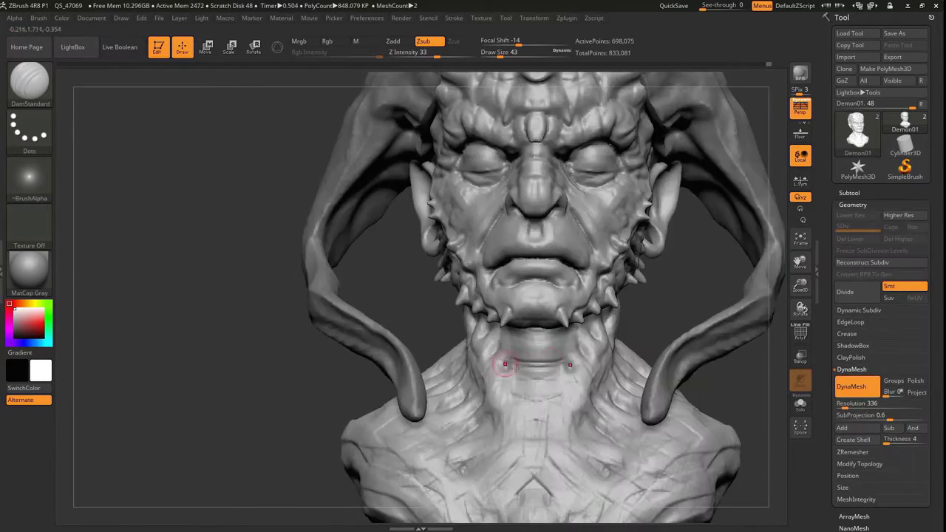
Pull small pointed spikes out of the brow and temple with SnakeHook
{"action": "mouse_move", "coordinate": [505, 364]}
{"action": "left_mouse_down"}
{"action": "mouse_move", "coordinate": [281, 401]}
{"action": "mouse_move", "coordinate": [446, 176]}
{"action": "left_mouse_up"}
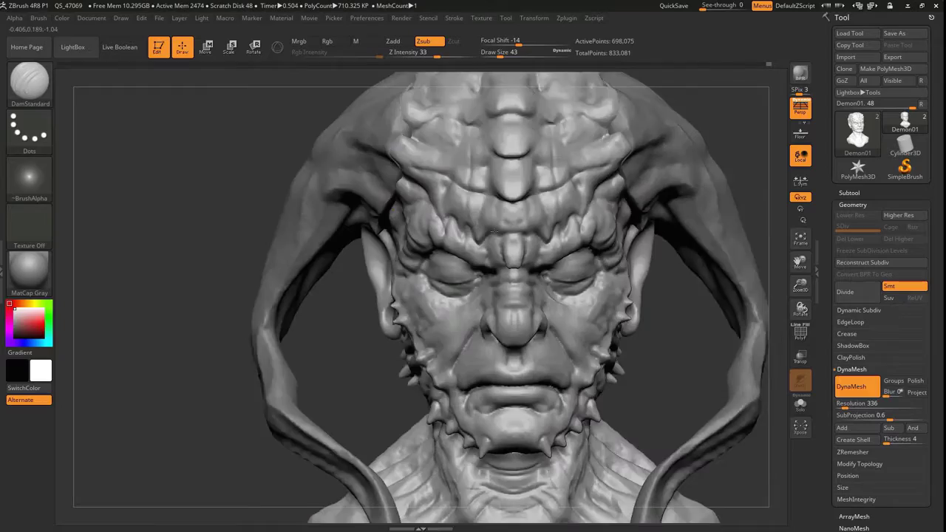
{"action": "left_click_drag", "start_coordinate": [443, 296], "coordinate": [502, 288]}
{"action": "key", "text": "b"}
{"action": "key", "text": "s"}
{"action": "key", "text": "h"}
{"action": "mouse_move", "coordinate": [401, 249]}
{"action": "left_mouse_down"}
{"action": "mouse_move", "coordinate": [443, 251]}
{"action": "mouse_move", "coordinate": [355, 255]}
{"action": "mouse_move", "coordinate": [384, 185]}
{"action": "mouse_move", "coordinate": [413, 266]}
{"action": "left_mouse_up"}
{"action": "mouse_move", "coordinate": [221, 266]}
{"action": "left_mouse_down"}
{"action": "mouse_move", "coordinate": [169, 263]}
{"action": "mouse_move", "coordinate": [151, 374]}
{"action": "mouse_move", "coordinate": [470, 507]}
{"action": "left_mouse_up"}
Carve sharper grooves around the brow spikes and upper cheek with DamStandard at draw size 23
{"action": "key", "text": "b"}
{"action": "key", "text": "d"}
{"action": "key", "text": "s"}
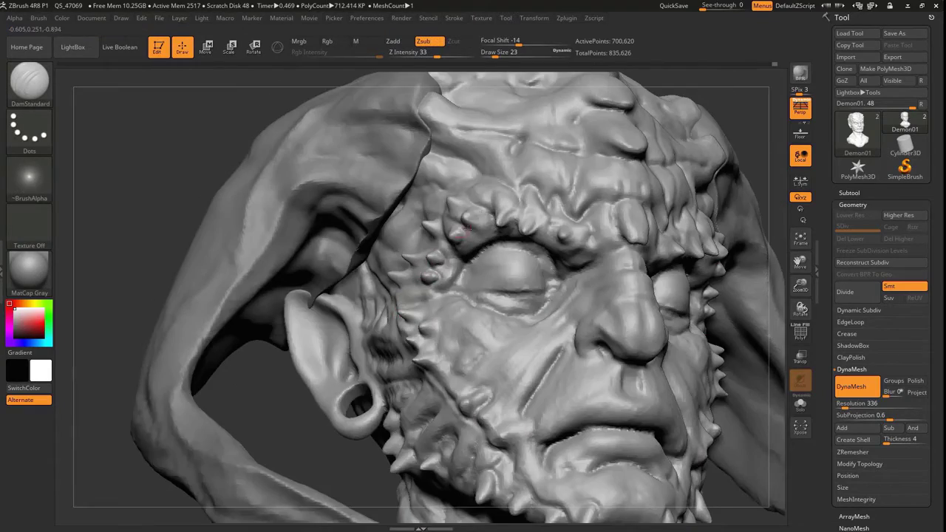
{"action": "mouse_move", "coordinate": [462, 234]}
{"action": "left_mouse_down"}
{"action": "mouse_move", "coordinate": [507, 249]}
{"action": "mouse_move", "coordinate": [521, 317]}
{"action": "mouse_move", "coordinate": [203, 252]}
{"action": "mouse_move", "coordinate": [126, 422]}
{"action": "mouse_move", "coordinate": [524, 379]}
{"action": "mouse_move", "coordinate": [207, 422]}
{"action": "mouse_move", "coordinate": [538, 387]}
{"action": "left_mouse_up"}
Tighten and swell the details around the eyes and brow spikes with Pinch and Inflat
{"action": "key", "text": "b"}
{"action": "key", "text": "p"}
{"action": "key", "text": "i"}
{"action": "key", "text": "b"}
{"action": "key", "text": "i"}
{"action": "key", "text": "n"}
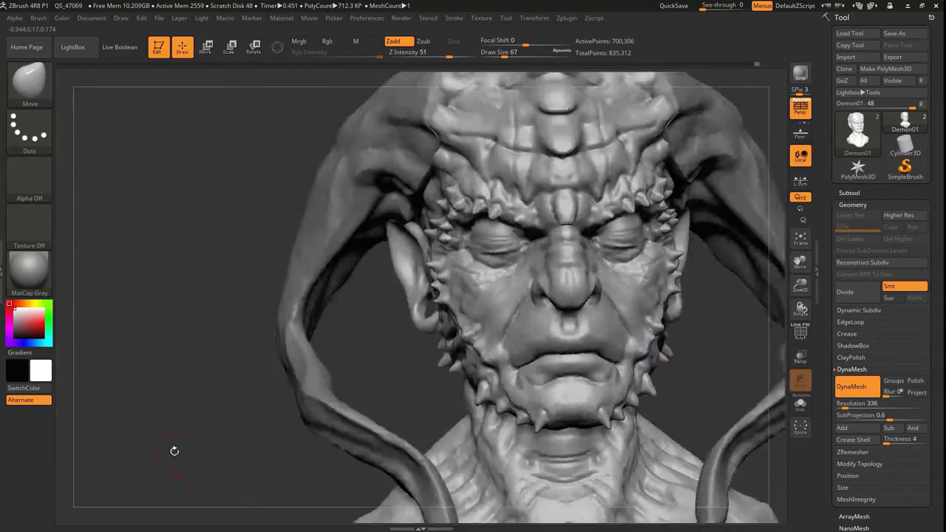
Crease the skin around the eyes with DamStandard, and pull the small brow and temple spikes out with SnakeHook at draw size 19
{"action": "key", "text": "b"}
{"action": "key", "text": "d"}
{"action": "key", "text": "s"}
{"action": "mouse_move", "coordinate": [173, 450]}
{"action": "left_mouse_down"}
{"action": "mouse_move", "coordinate": [310, 444]}
{"action": "mouse_move", "coordinate": [428, 487]}
{"action": "mouse_move", "coordinate": [572, 200]}
{"action": "mouse_move", "coordinate": [670, 198]}
{"action": "mouse_move", "coordinate": [513, 164]}
{"action": "mouse_move", "coordinate": [462, 248]}
{"action": "left_mouse_up"}
{"action": "key", "text": "b"}
{"action": "key", "text": "s"}
{"action": "key", "text": "h"}
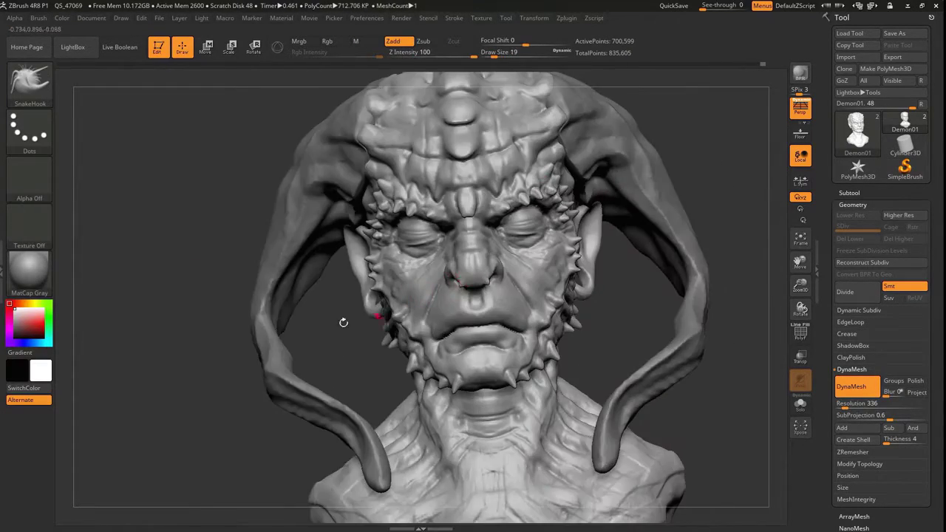
{"action": "mouse_move", "coordinate": [344, 322]}
{"action": "left_mouse_down"}
{"action": "mouse_move", "coordinate": [133, 213]}
{"action": "mouse_move", "coordinate": [340, 318]}
{"action": "left_mouse_up"}
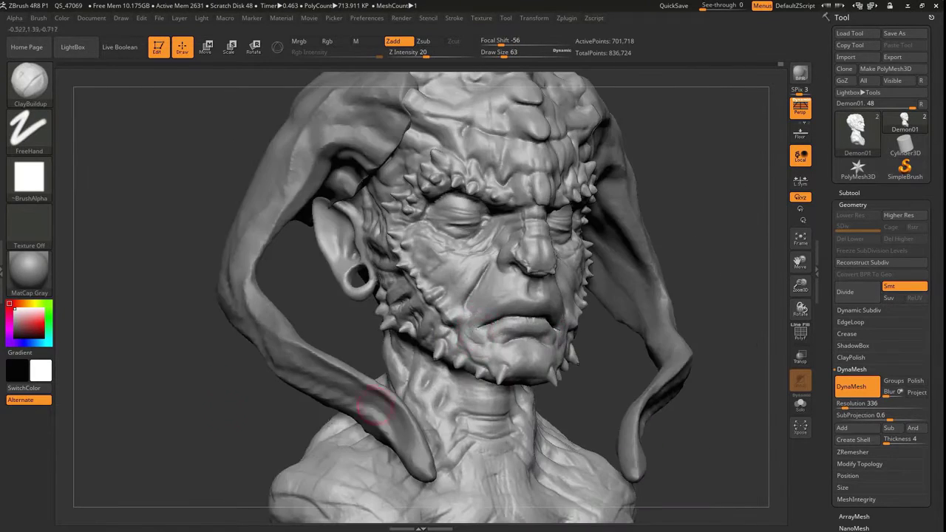
Smooth the face, carve wrinkles into the forehead hollows with DamStandard at draw size 43, and tighten them with Pinch at draw size 67
{"action": "left_click_drag", "start_coordinate": [373, 405], "coordinate": [474, 267], "text": "shift"}
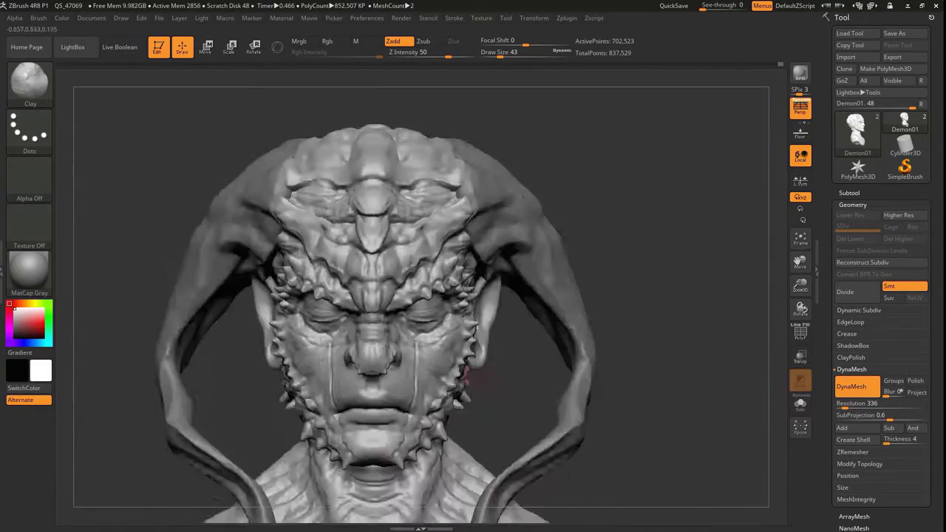
{"action": "key", "text": "b"}
{"action": "key", "text": "d"}
{"action": "key", "text": "s"}
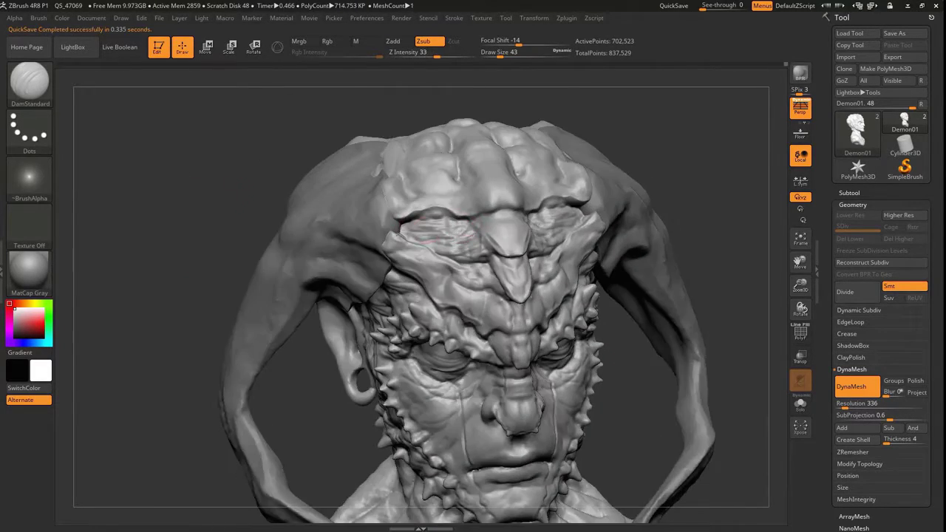
{"action": "key", "text": "]"}
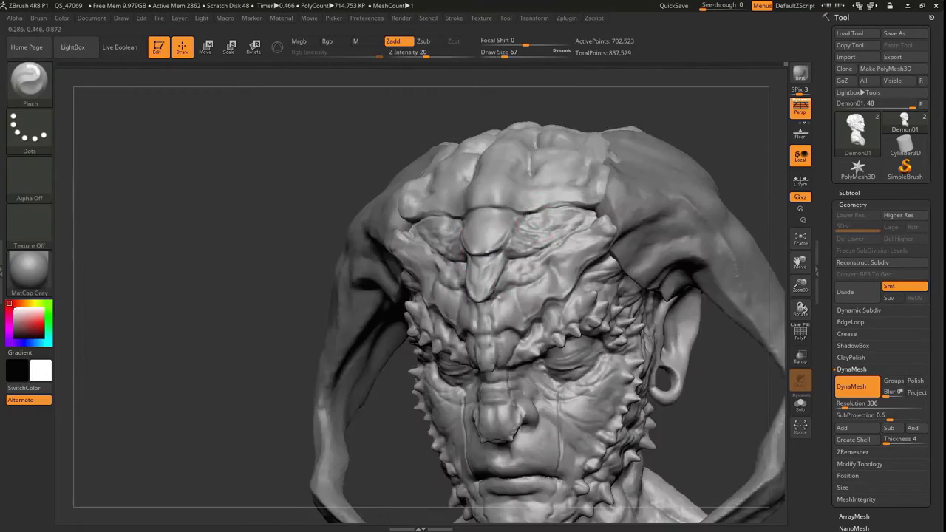
{"action": "mouse_move", "coordinate": [133, 327]}
{"action": "left_mouse_down"}
{"action": "mouse_move", "coordinate": [486, 401]}
{"action": "mouse_move", "coordinate": [153, 261]}
{"action": "left_mouse_up"}
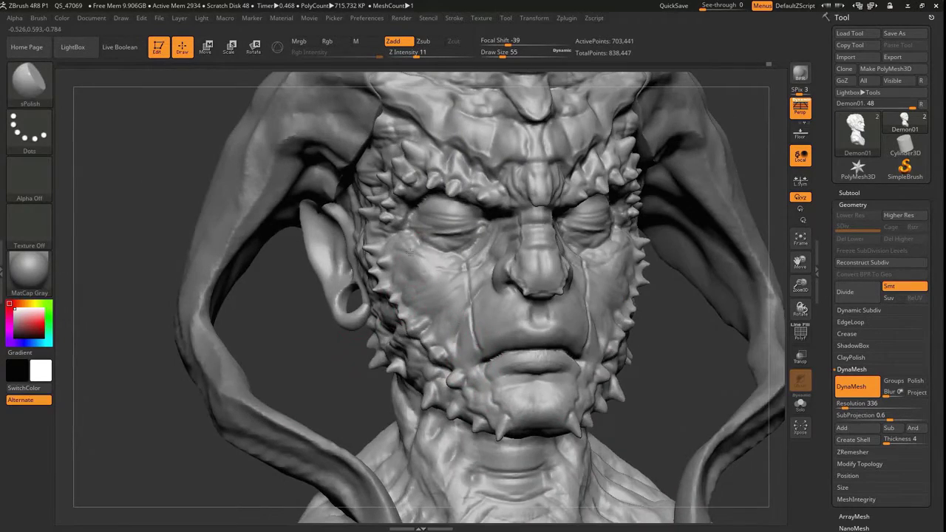
Polish the cheeks with sPolish, and refine the wrinkles around the eyes, cheeks and mouth corners with DamStandard and ClayBuildup
{"action": "left_click_drag", "start_coordinate": [409, 251], "coordinate": [377, 339]}
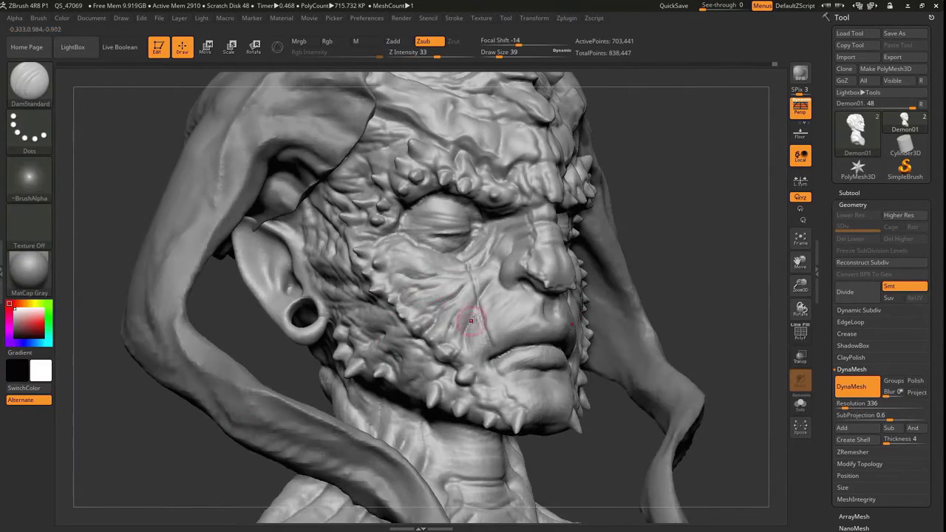
{"action": "left_click_drag", "start_coordinate": [470, 320], "coordinate": [526, 296]}
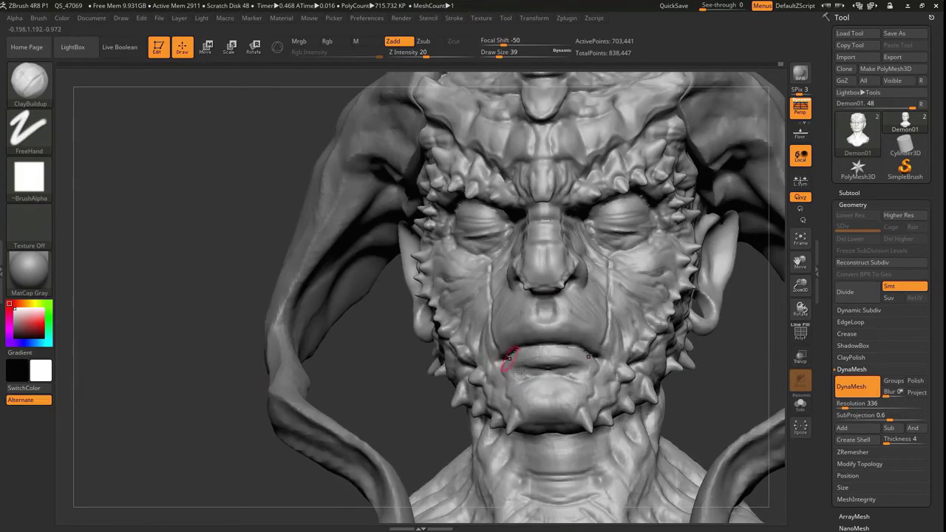
{"action": "left_click_drag", "start_coordinate": [490, 340], "coordinate": [486, 339]}
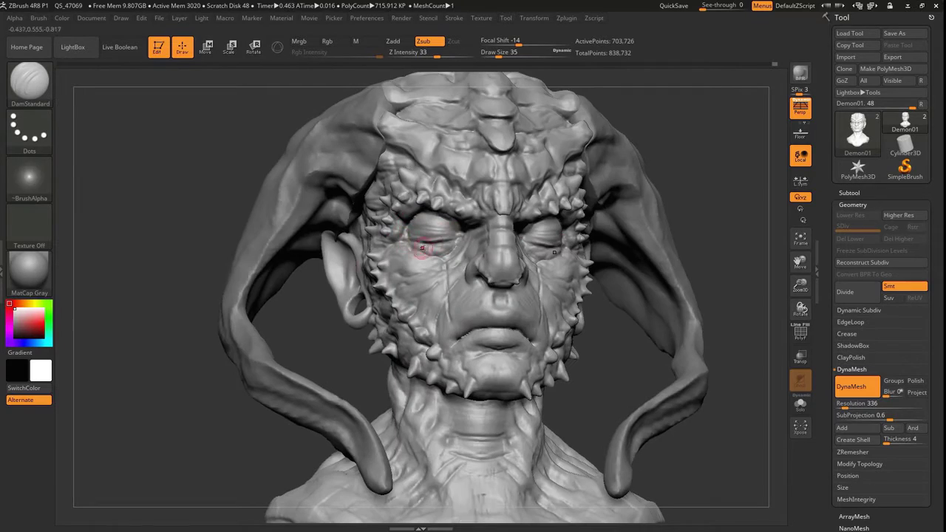
{"action": "left_click_drag", "start_coordinate": [422, 247], "coordinate": [444, 237]}
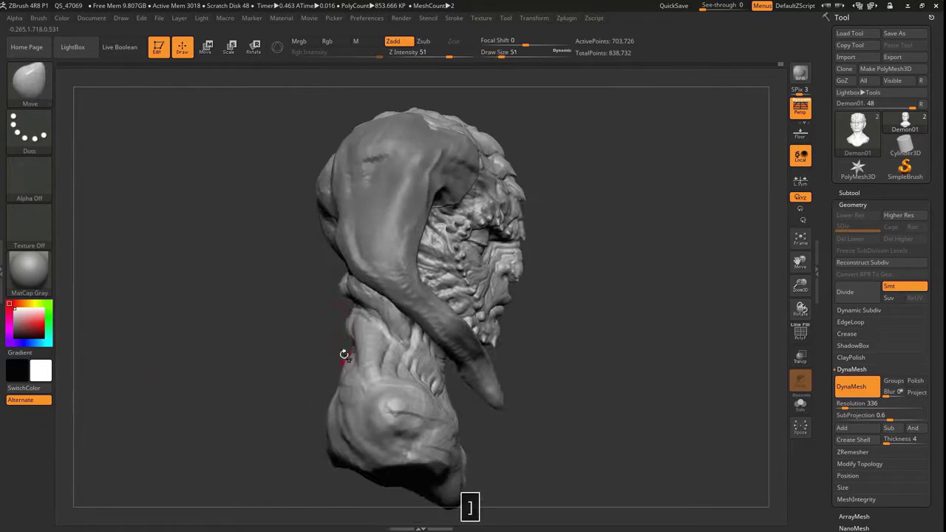
Cut the shoulders and chest of the bust to straight edges tapering to a flat bottom
{"action": "left_click_drag", "start_coordinate": [334, 297], "coordinate": [229, 370], "text": "shift"}
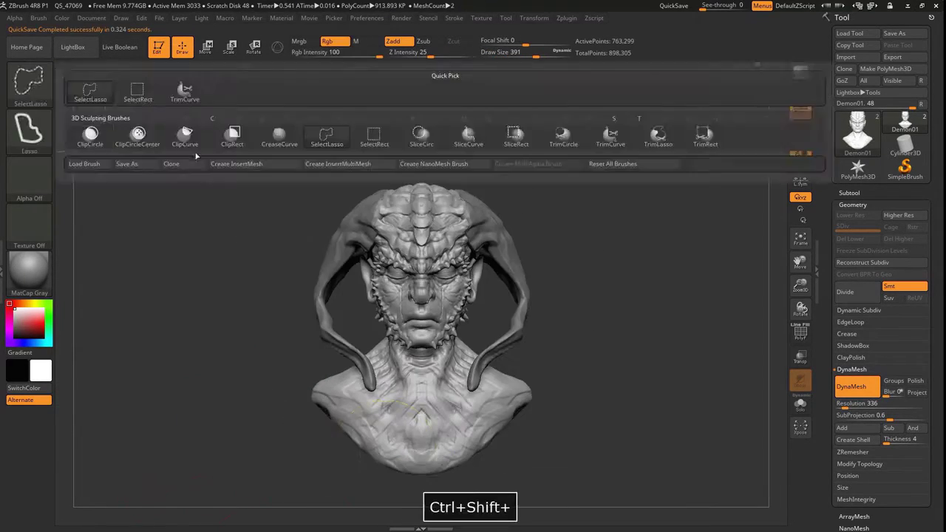
{"action": "left_click_drag", "start_coordinate": [294, 373], "coordinate": [408, 488], "text": "ctrl+shift"}
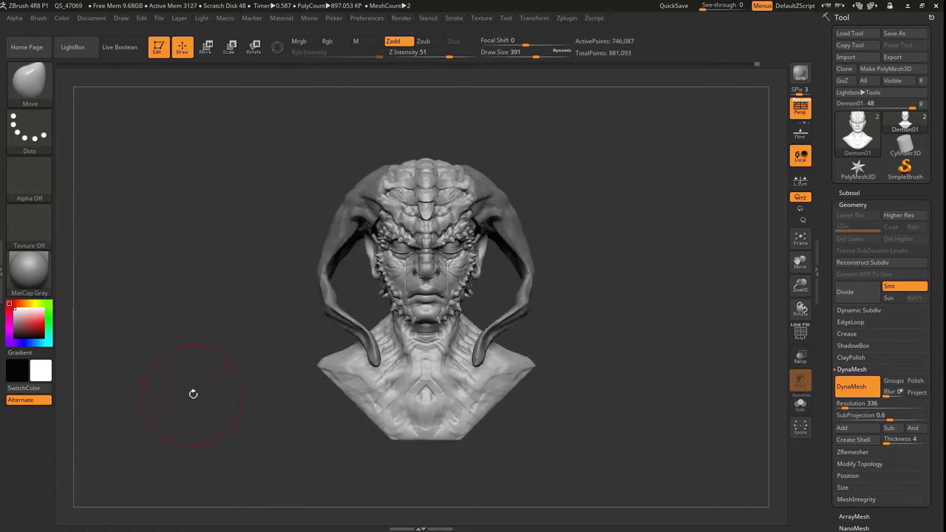
{"action": "key", "text": "bracketleft"}
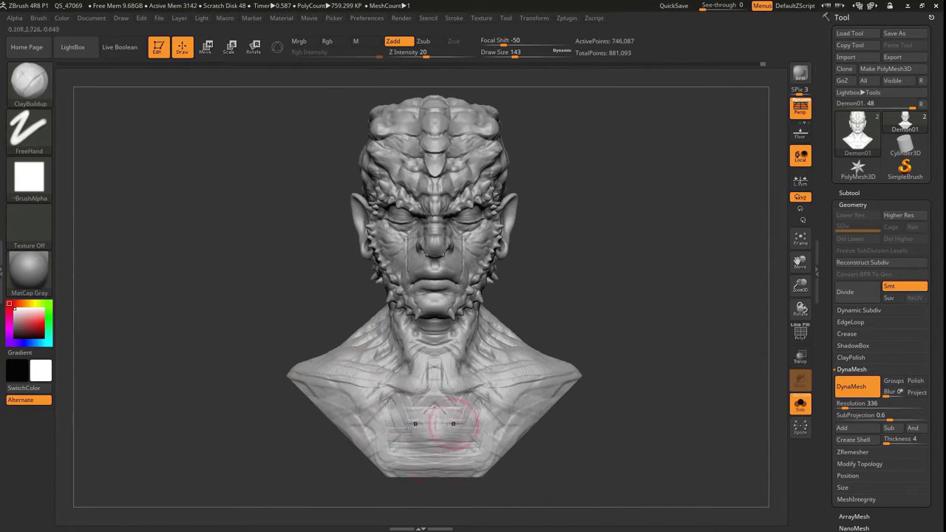
Isolate the bust from the horns and build up the shoulders and chest with ClayBuildup at draw size 143
{"action": "left_click_drag", "start_coordinate": [418, 386], "coordinate": [222, 466]}
{"action": "mouse_move", "coordinate": [394, 383]}
{"action": "left_mouse_down"}
{"action": "mouse_move", "coordinate": [244, 396]}
{"action": "mouse_move", "coordinate": [375, 347]}
{"action": "mouse_move", "coordinate": [243, 338]}
{"action": "mouse_move", "coordinate": [221, 256]}
{"action": "mouse_move", "coordinate": [281, 244]}
{"action": "mouse_move", "coordinate": [192, 207]}
{"action": "mouse_move", "coordinate": [451, 188]}
{"action": "mouse_move", "coordinate": [258, 169]}
{"action": "mouse_move", "coordinate": [200, 273]}
{"action": "mouse_move", "coordinate": [281, 281]}
{"action": "mouse_move", "coordinate": [325, 310]}
{"action": "mouse_move", "coordinate": [358, 362]}
{"action": "mouse_move", "coordinate": [295, 391]}
{"action": "mouse_move", "coordinate": [380, 338]}
{"action": "mouse_move", "coordinate": [380, 391]}
{"action": "mouse_move", "coordinate": [206, 436]}
{"action": "mouse_move", "coordinate": [240, 450]}
{"action": "left_mouse_up"}
{"action": "key", "text": "bracketleft"}
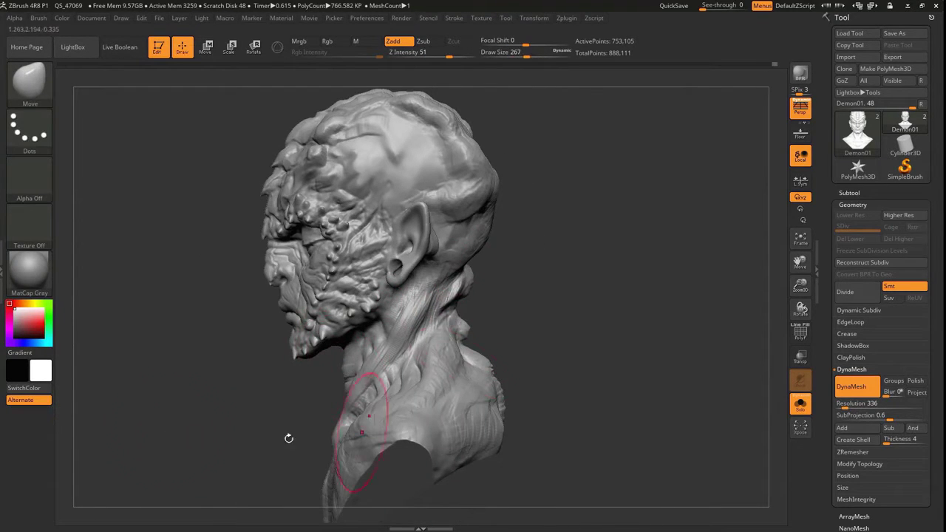
Polish the neck and shoulder surfaces with sPolish, and reshape their outline with Move at draw size 131
{"action": "key", "text": "b"}
{"action": "key", "text": "s"}
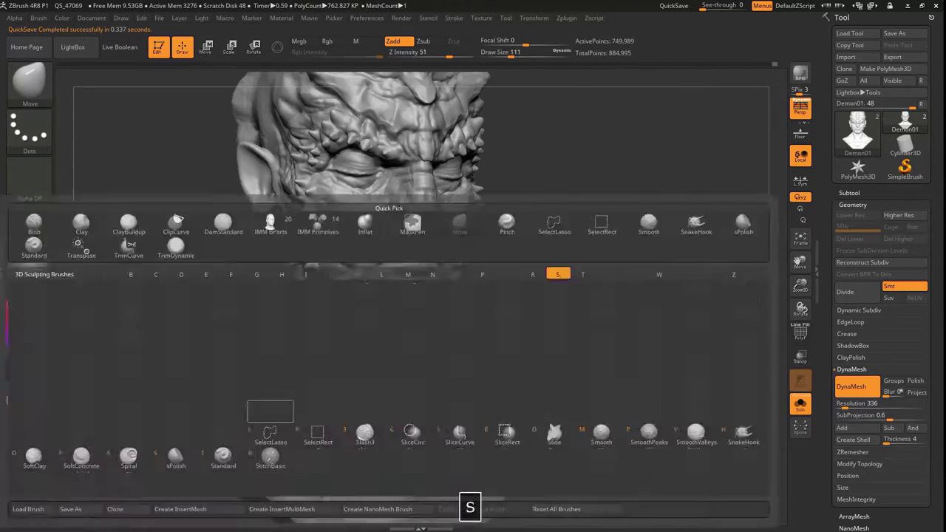
{"action": "key", "text": "p"}
{"action": "left_click_drag", "start_coordinate": [237, 312], "coordinate": [135, 306]}
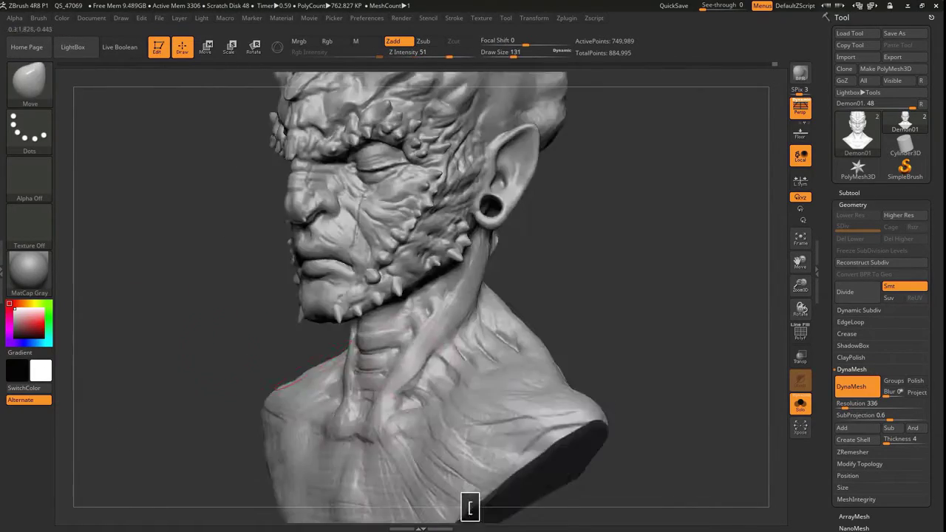
{"action": "key", "text": "bracketright"}
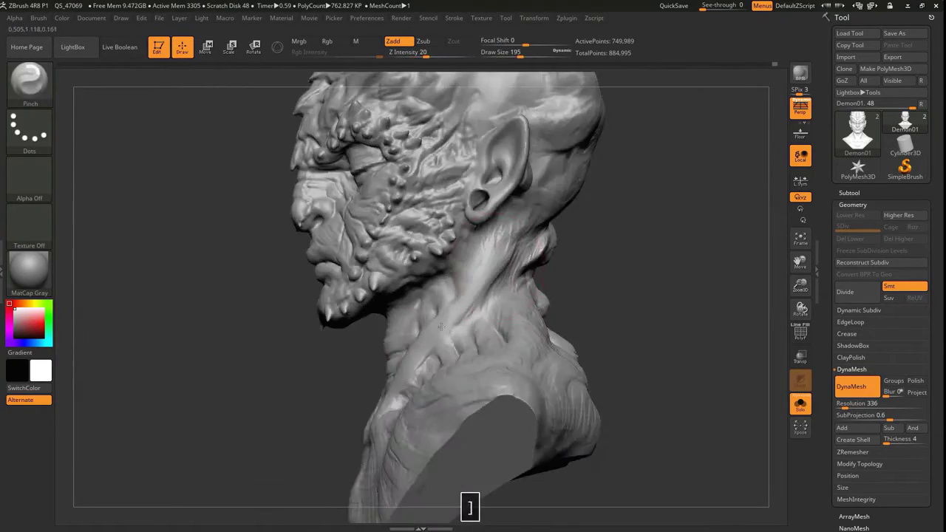
Build up the long neck muscle from behind the ear to the collarbone with ClayBuildup at draw size 111
{"action": "key", "text": "b"}
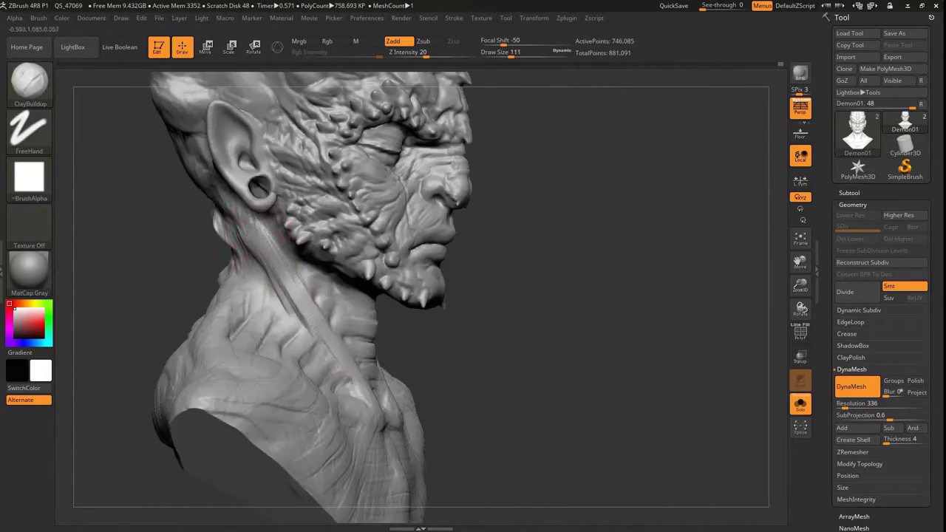
{"action": "left_click_drag", "start_coordinate": [458, 369], "coordinate": [206, 372]}
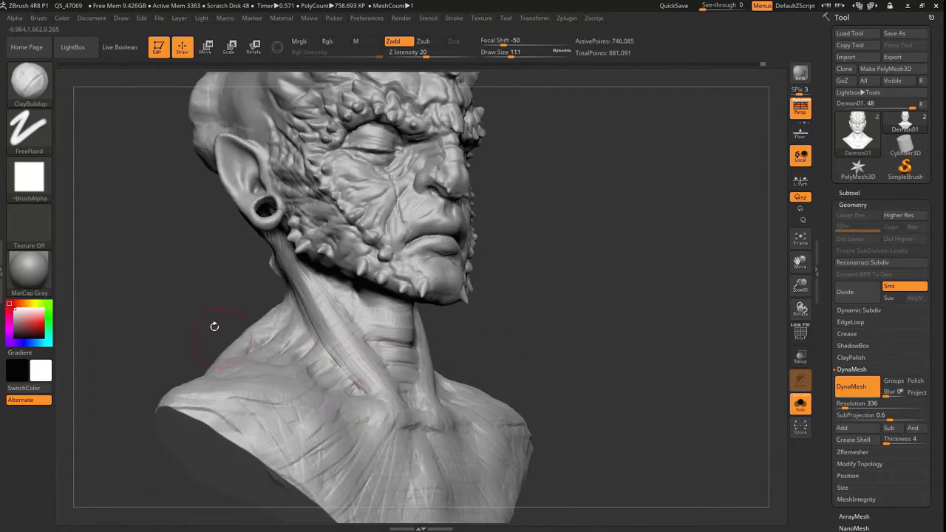
{"action": "left_click_drag", "start_coordinate": [214, 326], "coordinate": [295, 269]}
Make the horns the active subtool and rotate them upward around the head with the transpose line
{"action": "key", "text": "bracketright"}
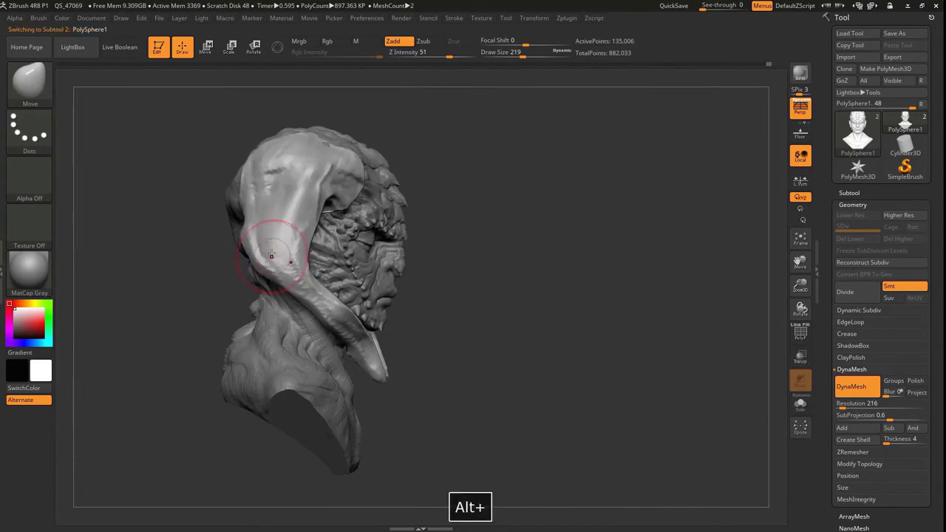
{"action": "key", "text": "r"}
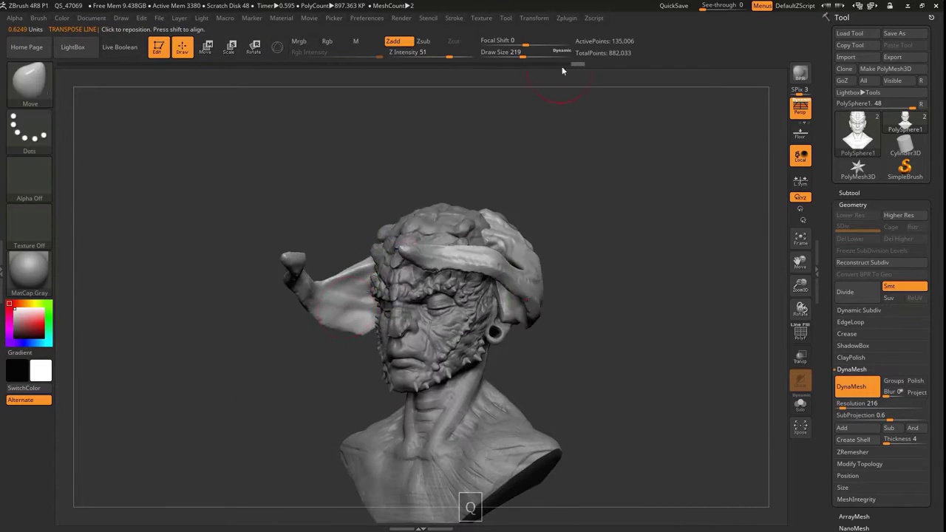
{"action": "left_click_drag", "start_coordinate": [237, 293], "coordinate": [454, 370]}
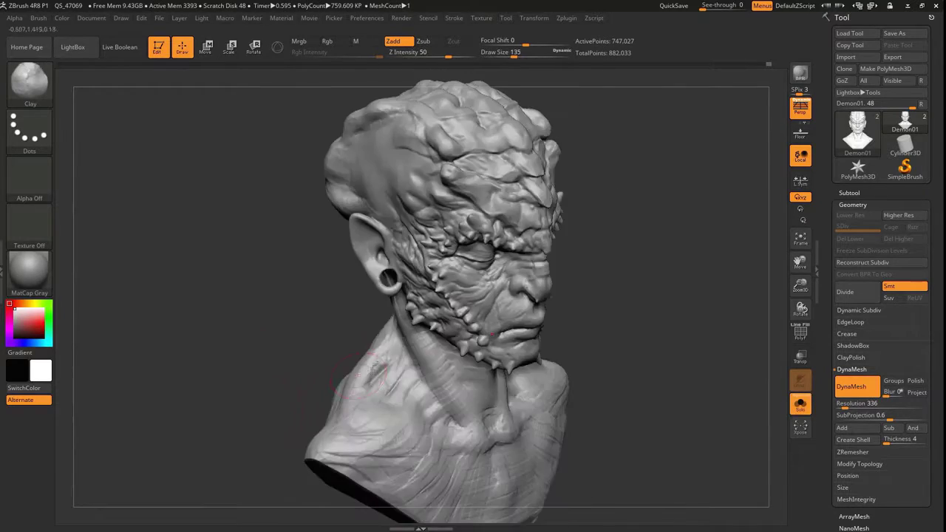
Build up the side of the neck below the ear on the isolated bust with ClayBuildup at draw size 135
{"action": "left_click_drag", "start_coordinate": [271, 238], "coordinate": [241, 417]}
{"action": "key", "text": "b"}
{"action": "key", "text": "c"}
{"action": "key", "text": "b"}
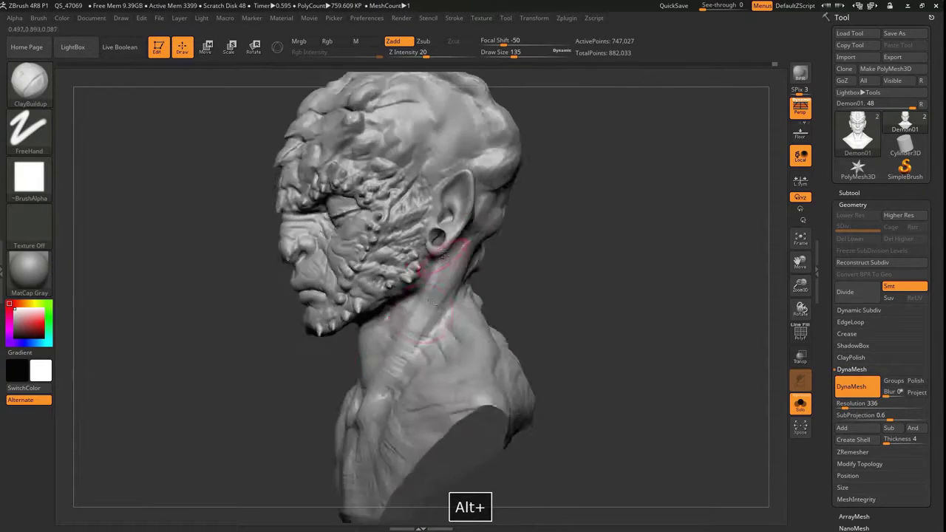
{"action": "mouse_move", "coordinate": [364, 369]}
{"action": "left_mouse_down"}
{"action": "mouse_move", "coordinate": [443, 355]}
{"action": "mouse_move", "coordinate": [370, 373]}
{"action": "mouse_move", "coordinate": [392, 376]}
{"action": "left_mouse_up"}
Carve the creases along the side and front of the neck with DamStandard at draw size 135
{"action": "key", "text": "b"}
{"action": "key", "text": "d"}
{"action": "key", "text": "s"}
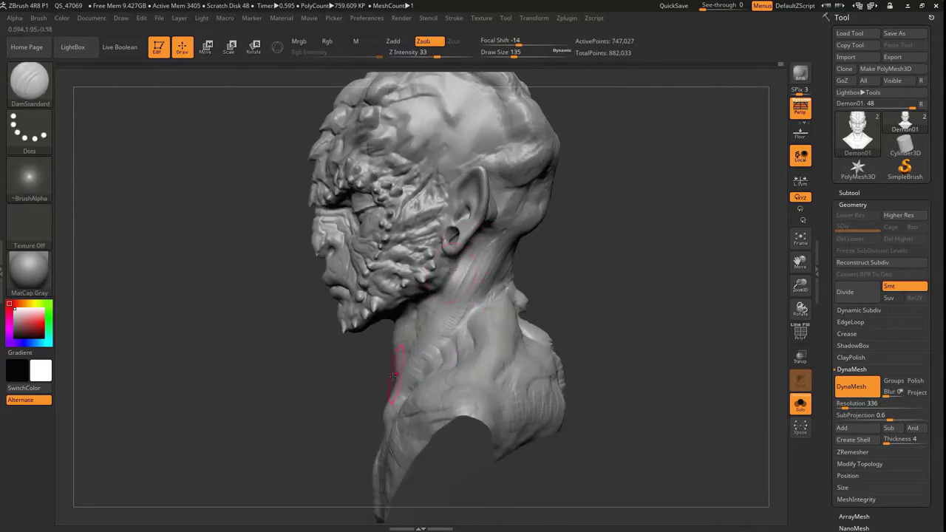
{"action": "left_click_drag", "start_coordinate": [211, 376], "coordinate": [453, 294]}
Polish the neck muscles with sPolish and adjust the sides of the neck with Move at draw size 171
{"action": "key", "text": "b"}
{"action": "key", "text": "s"}
{"action": "key", "text": "p"}
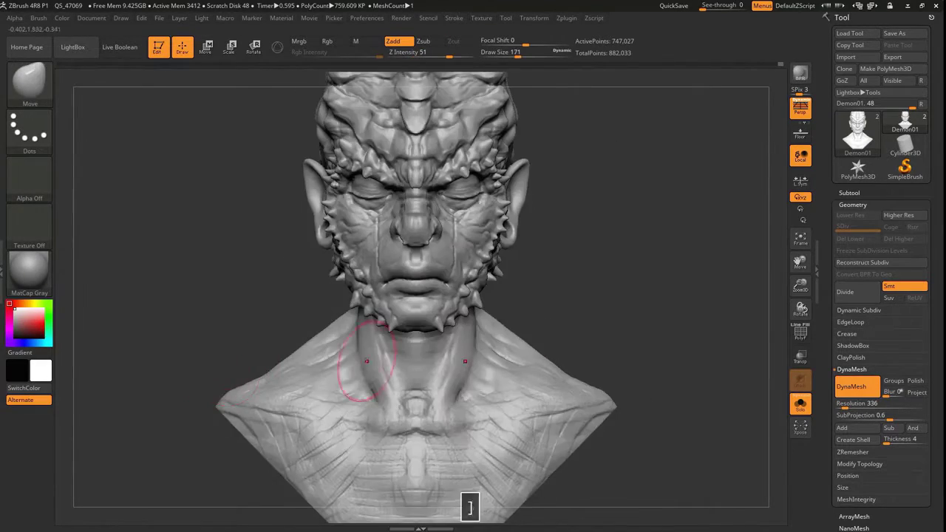
{"action": "mouse_move", "coordinate": [635, 310]}
{"action": "left_mouse_down"}
{"action": "mouse_move", "coordinate": [533, 316]}
{"action": "mouse_move", "coordinate": [688, 310]}
{"action": "left_mouse_up"}
Build up the neck, collarbones and upper back with ClayBuildup at draw sizes 151 and 115, and quick-save the project
{"action": "key", "text": "b"}
{"action": "key", "text": "c"}
{"action": "key", "text": "b"}
{"action": "key", "text": "["}
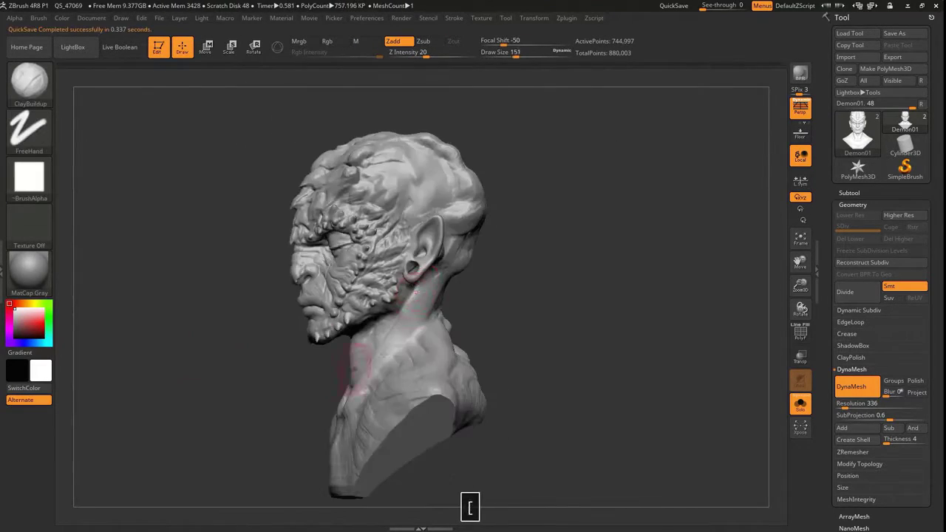
{"action": "left_click_drag", "start_coordinate": [362, 411], "coordinate": [385, 397]}
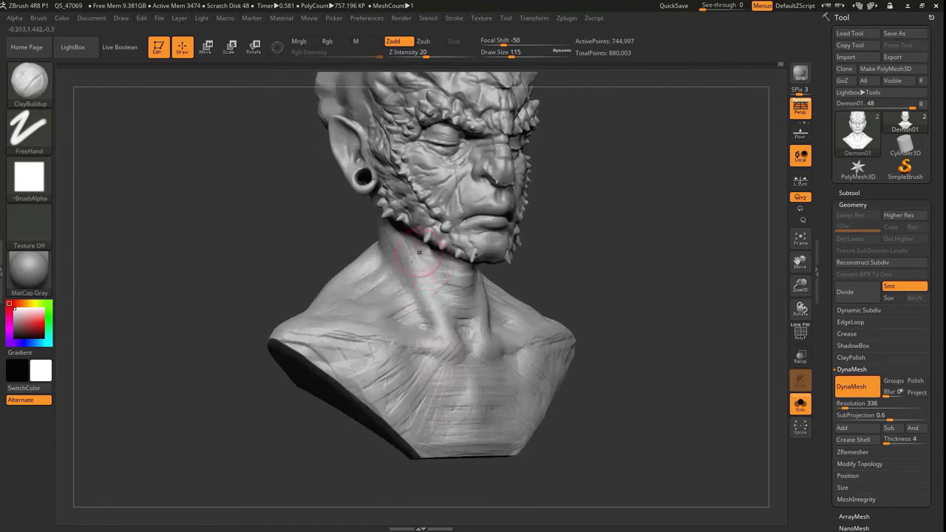
{"action": "mouse_move", "coordinate": [397, 373]}
{"action": "left_mouse_down"}
{"action": "mouse_move", "coordinate": [444, 375]}
{"action": "mouse_move", "coordinate": [387, 383]}
{"action": "left_mouse_up"}
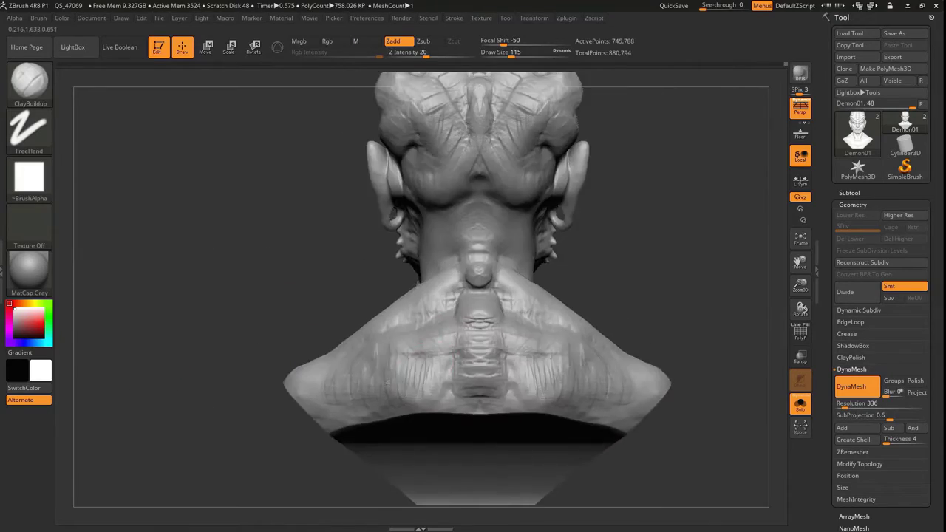
{"action": "left_click_drag", "start_coordinate": [194, 356], "coordinate": [271, 303]}
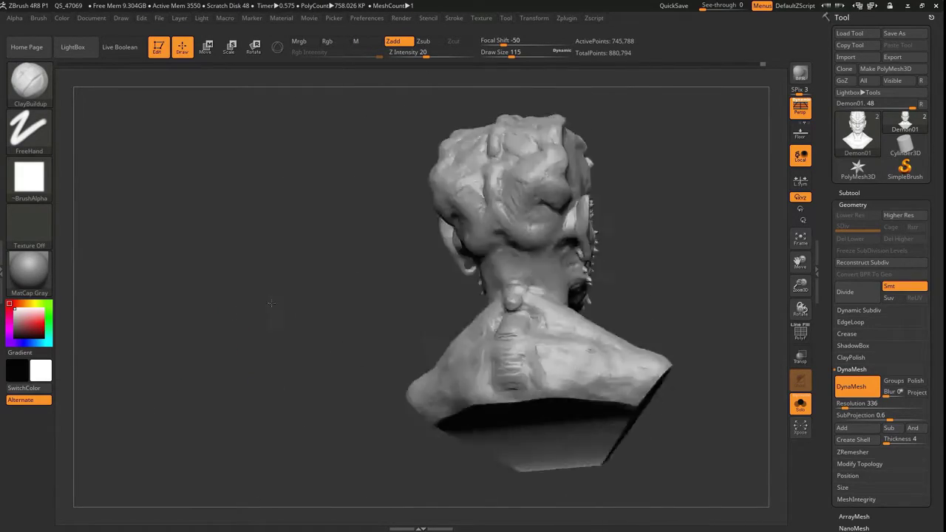
Refine the proportions of the head, nose and jaw with Move at draw sizes from 159 down to 87, quick-saving the project
{"action": "mouse_move", "coordinate": [173, 326]}
{"action": "left_mouse_down", "text": "alt"}
{"action": "mouse_move", "coordinate": [355, 288]}
{"action": "mouse_move", "coordinate": [417, 284]}
{"action": "mouse_move", "coordinate": [401, 296]}
{"action": "mouse_move", "coordinate": [429, 306]}
{"action": "mouse_move", "coordinate": [199, 252]}
{"action": "left_mouse_up", "text": "alt"}
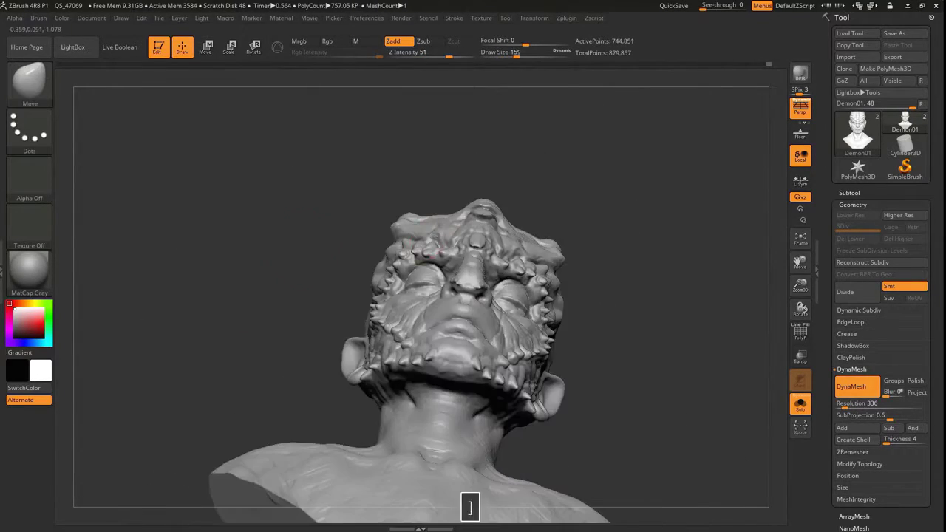
{"action": "mouse_move", "coordinate": [281, 414]}
{"action": "left_mouse_down"}
{"action": "mouse_move", "coordinate": [334, 435]}
{"action": "mouse_move", "coordinate": [295, 399]}
{"action": "mouse_move", "coordinate": [210, 357]}
{"action": "left_mouse_up"}
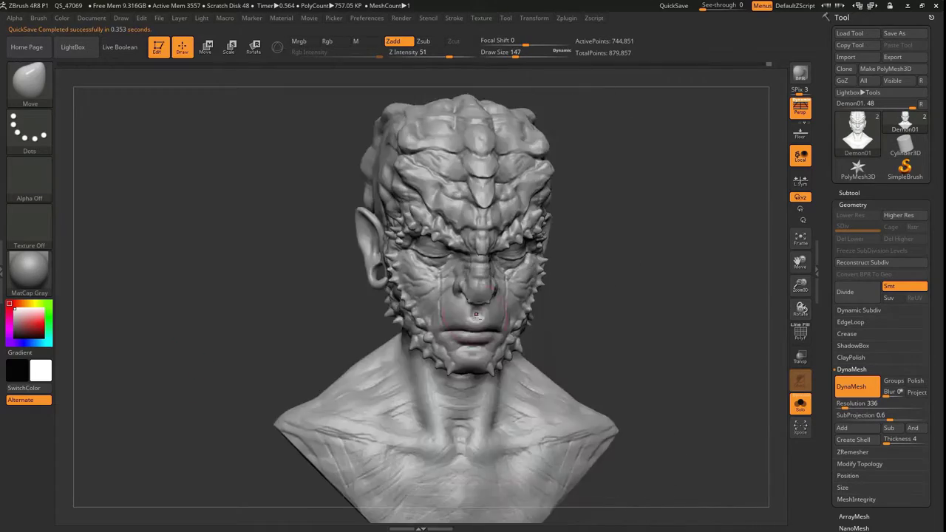
{"action": "key", "text": "bracketleft"}
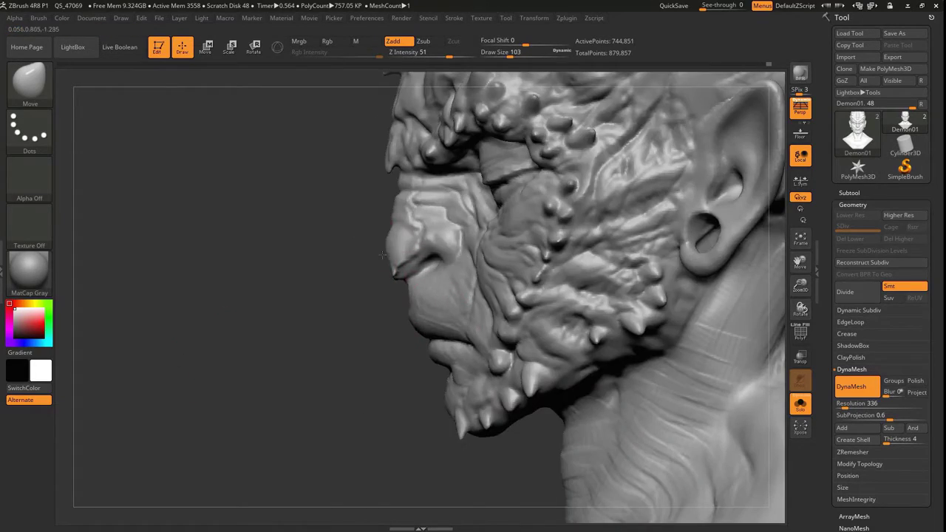
{"action": "mouse_move", "coordinate": [383, 255]}
{"action": "left_mouse_down"}
{"action": "mouse_move", "coordinate": [350, 344]}
{"action": "mouse_move", "coordinate": [302, 391]}
{"action": "mouse_move", "coordinate": [302, 322]}
{"action": "mouse_move", "coordinate": [182, 381]}
{"action": "mouse_move", "coordinate": [405, 339]}
{"action": "left_mouse_up"}
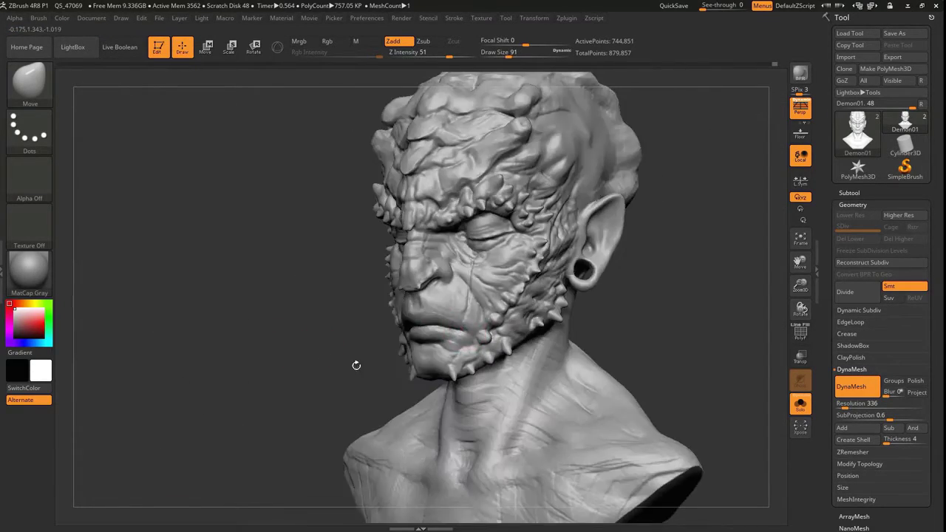
{"action": "mouse_move", "coordinate": [355, 365]}
{"action": "left_mouse_down"}
{"action": "mouse_move", "coordinate": [224, 397]}
{"action": "mouse_move", "coordinate": [207, 319]}
{"action": "mouse_move", "coordinate": [148, 376]}
{"action": "mouse_move", "coordinate": [288, 244]}
{"action": "mouse_move", "coordinate": [570, 228]}
{"action": "left_mouse_up"}
{"action": "key", "text": "s"}
{"action": "key", "text": "b"}
{"action": "key", "text": "m"}
{"action": "key", "text": "v"}
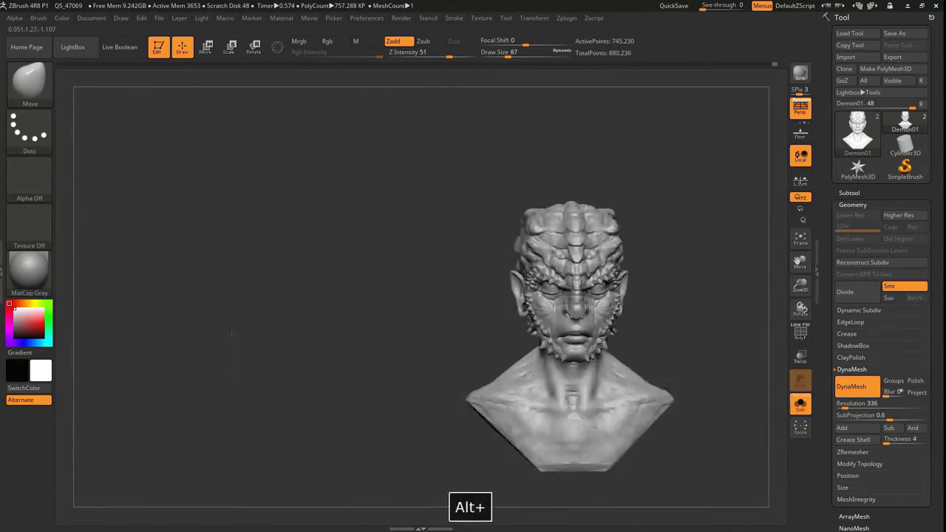
Show the horns with the bust and adjust their shape with Move at draw sizes 135 to 163, quick-saving the project
{"action": "left_click_drag", "start_coordinate": [195, 311], "coordinate": [195, 346], "text": "alt"}
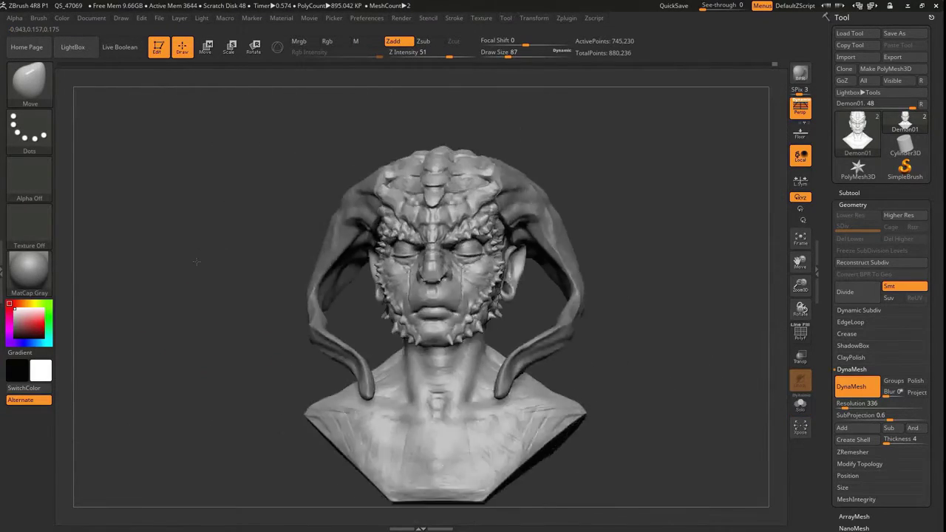
{"action": "left_click_drag", "start_coordinate": [473, 236], "coordinate": [194, 169]}
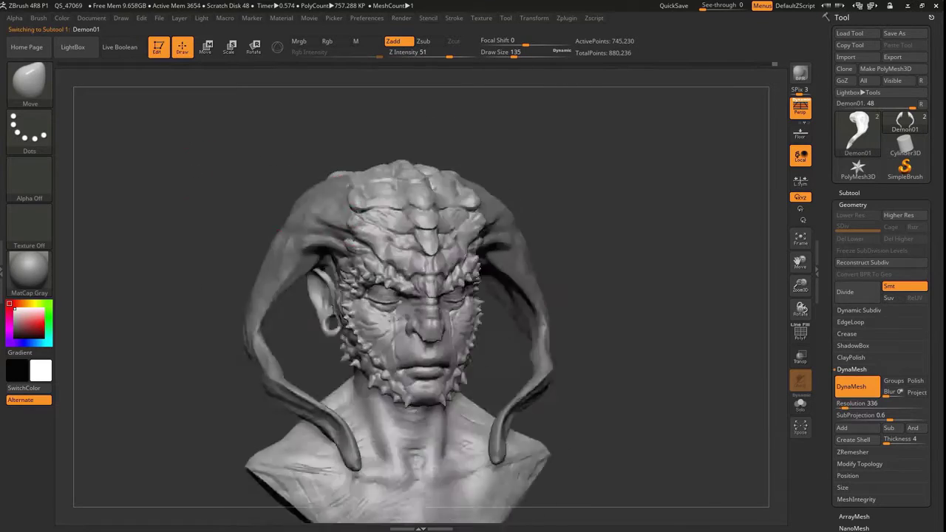
{"action": "left_click_drag", "start_coordinate": [281, 170], "coordinate": [418, 251]}
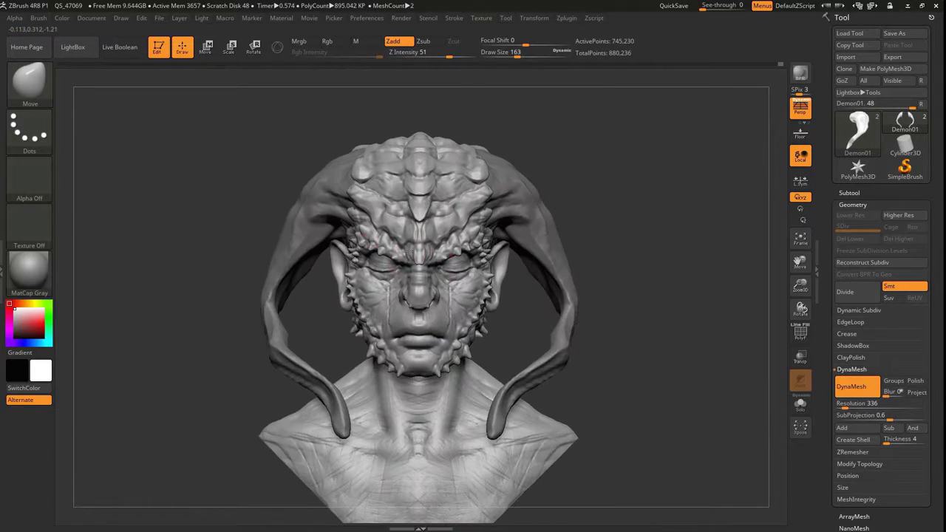
{"action": "mouse_move", "coordinate": [411, 318]}
{"action": "left_mouse_down"}
{"action": "mouse_move", "coordinate": [332, 222]}
{"action": "mouse_move", "coordinate": [306, 212]}
{"action": "mouse_move", "coordinate": [348, 253]}
{"action": "mouse_move", "coordinate": [355, 356]}
{"action": "left_mouse_up"}
{"action": "key", "text": "["}
{"action": "left_click_drag", "start_coordinate": [606, 230], "coordinate": [334, 232]}
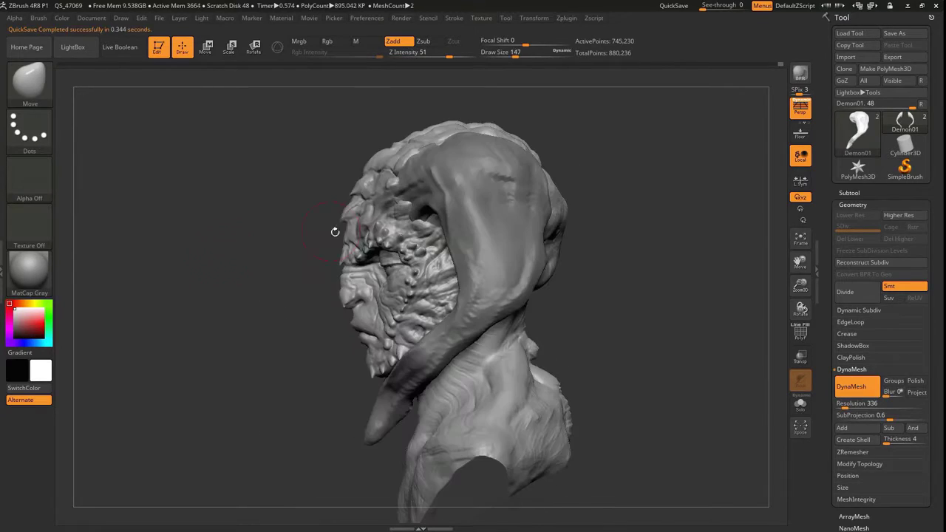
{"action": "left_click_drag", "start_coordinate": [214, 324], "coordinate": [332, 281]}
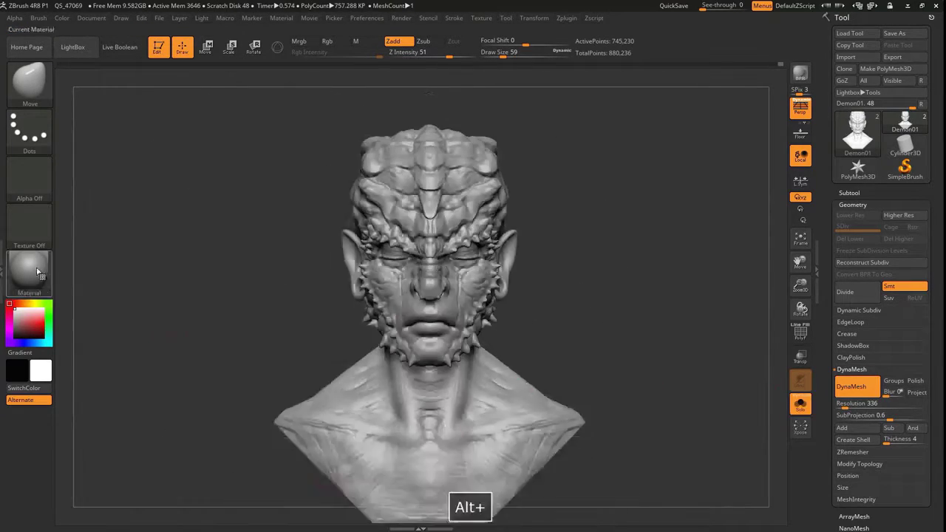
Compare the zbro_clayset materials on the model and apply zbro_clayset_s06
{"action": "double_click", "coordinate": [521, 174]}
{"action": "double_click", "coordinate": [522, 234]}
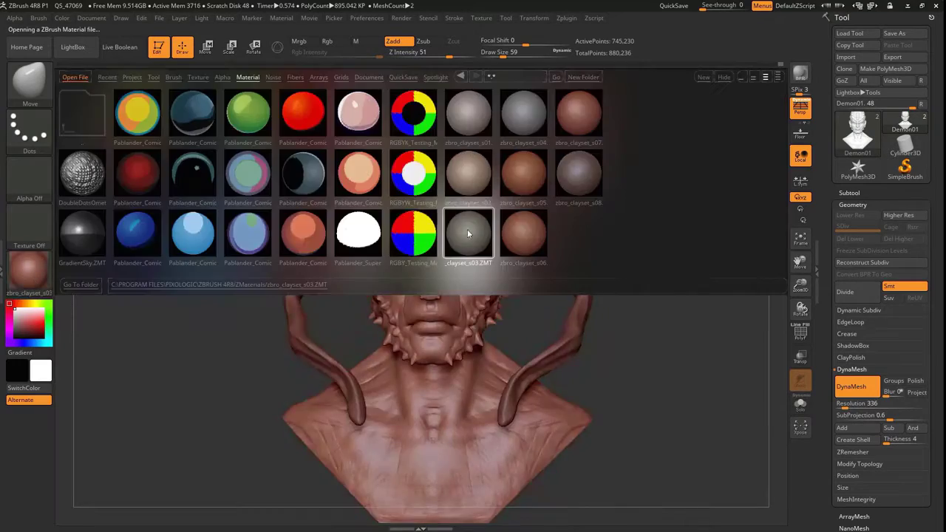
{"action": "double_click", "coordinate": [467, 234]}
{"action": "double_click", "coordinate": [575, 165]}
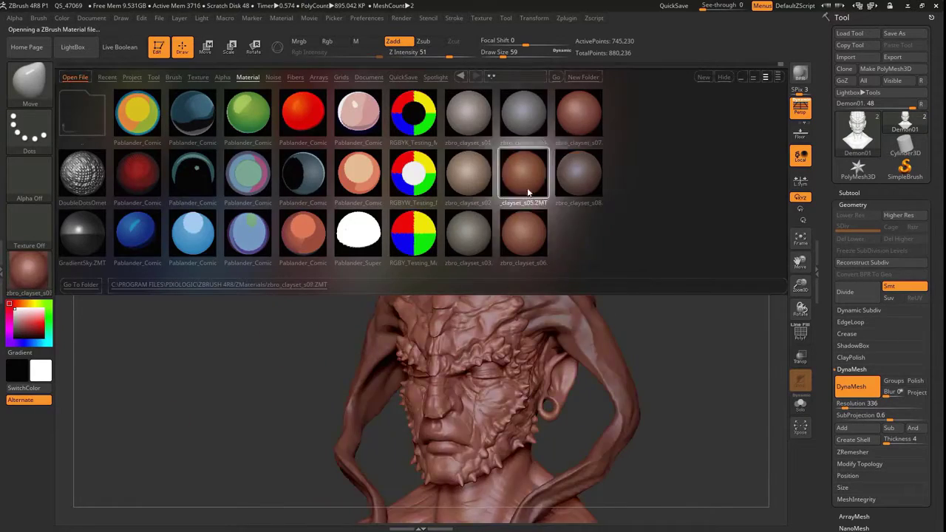
Build up the sides of the neck and the upper shoulders with ClayBuildup at draw size 167
{"action": "mouse_move", "coordinate": [133, 347]}
{"action": "left_mouse_down", "text": "alt"}
{"action": "mouse_move", "coordinate": [133, 312]}
{"action": "mouse_move", "coordinate": [260, 413]}
{"action": "mouse_move", "coordinate": [385, 369]}
{"action": "mouse_move", "coordinate": [473, 311]}
{"action": "left_mouse_up", "text": "alt"}
{"action": "key", "text": "bracketleft"}
{"action": "key", "text": "bracketright"}
{"action": "mouse_move", "coordinate": [188, 221]}
{"action": "left_mouse_down", "text": "alt"}
{"action": "mouse_move", "coordinate": [188, 260]}
{"action": "mouse_move", "coordinate": [266, 273]}
{"action": "mouse_move", "coordinate": [326, 266]}
{"action": "mouse_move", "coordinate": [362, 240]}
{"action": "left_mouse_up", "text": "alt"}
{"action": "key", "text": "b"}
{"action": "key", "text": "c"}
{"action": "key", "text": "b"}
{"action": "left_click_drag", "start_coordinate": [232, 430], "coordinate": [414, 255]}
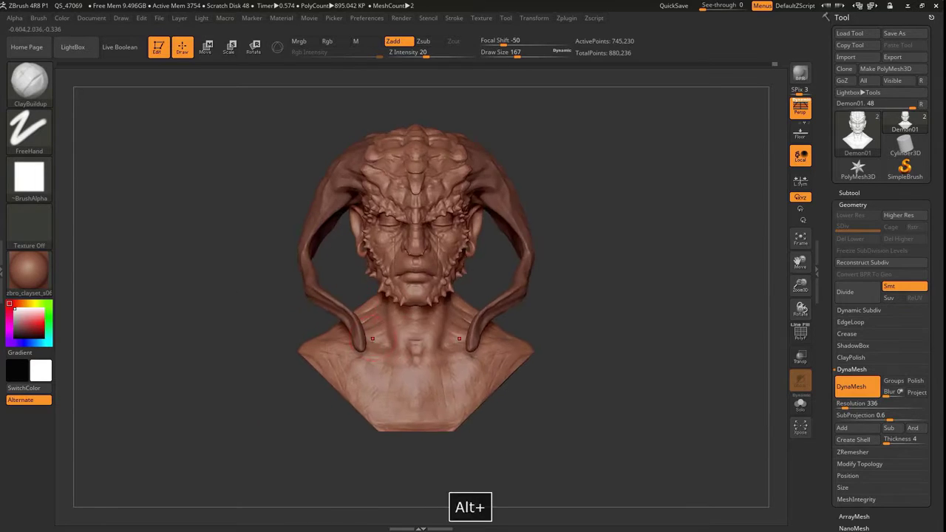
{"action": "left_click_drag", "start_coordinate": [373, 339], "coordinate": [357, 314]}
{"action": "key", "text": "ctrl+shift+s"}
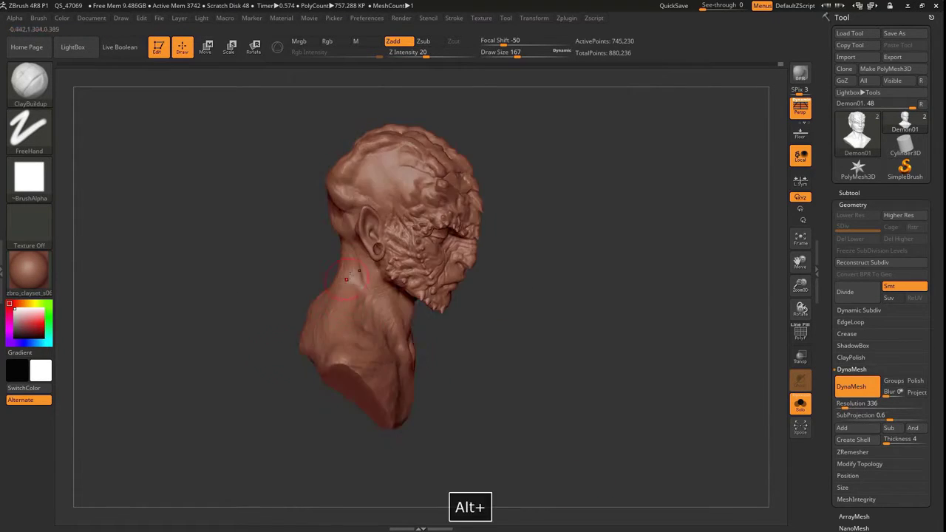
Thicken the neck of the isolated bust with Inflat and build up the neck and shoulders with ClayBuildup
{"action": "key", "text": "b"}
{"action": "key", "text": "i"}
{"action": "key", "text": "n"}
{"action": "mouse_move", "coordinate": [310, 229]}
{"action": "left_mouse_down"}
{"action": "mouse_move", "coordinate": [473, 244]}
{"action": "mouse_move", "coordinate": [369, 192]}
{"action": "mouse_move", "coordinate": [292, 322]}
{"action": "mouse_move", "coordinate": [347, 318]}
{"action": "mouse_move", "coordinate": [310, 311]}
{"action": "mouse_move", "coordinate": [282, 284]}
{"action": "mouse_move", "coordinate": [309, 432]}
{"action": "left_mouse_up"}
{"action": "key", "text": "bracketright"}
{"action": "key", "text": "b"}
{"action": "key", "text": "c"}
{"action": "key", "text": "b"}
{"action": "mouse_move", "coordinate": [377, 462]}
{"action": "left_mouse_down"}
{"action": "mouse_move", "coordinate": [251, 338]}
{"action": "mouse_move", "coordinate": [179, 421]}
{"action": "left_mouse_up"}
Fill out the neck and shoulder surfaces with the Clay brush and quick-save the project
{"action": "key", "text": "b"}
{"action": "key", "text": "c"}
{"action": "key", "text": "l"}
{"action": "key", "text": "9"}
{"action": "key", "text": "bracketleft"}
{"action": "mouse_move", "coordinate": [325, 353]}
{"action": "left_mouse_down"}
{"action": "mouse_move", "coordinate": [131, 345]}
{"action": "mouse_move", "coordinate": [192, 346]}
{"action": "mouse_move", "coordinate": [196, 372]}
{"action": "mouse_move", "coordinate": [349, 330]}
{"action": "mouse_move", "coordinate": [212, 412]}
{"action": "mouse_move", "coordinate": [229, 310]}
{"action": "left_mouse_up"}
Polish the neck, chest and shoulders with sPolish, touch them up with ClayBuildup and save the work
{"action": "key", "text": "b"}
{"action": "key", "text": "s"}
{"action": "key", "text": "p"}
{"action": "key", "text": "shift"}
{"action": "key", "text": "bracketleft"}
{"action": "mouse_move", "coordinate": [165, 311]}
{"action": "left_mouse_down"}
{"action": "mouse_move", "coordinate": [327, 391]}
{"action": "mouse_move", "coordinate": [384, 347]}
{"action": "mouse_move", "coordinate": [428, 268]}
{"action": "mouse_move", "coordinate": [428, 290]}
{"action": "mouse_move", "coordinate": [411, 219]}
{"action": "mouse_move", "coordinate": [268, 365]}
{"action": "mouse_move", "coordinate": [311, 399]}
{"action": "left_mouse_up"}
{"action": "key", "text": "b"}
{"action": "key", "text": "c"}
{"action": "key", "text": "b"}
{"action": "key", "text": "F9"}
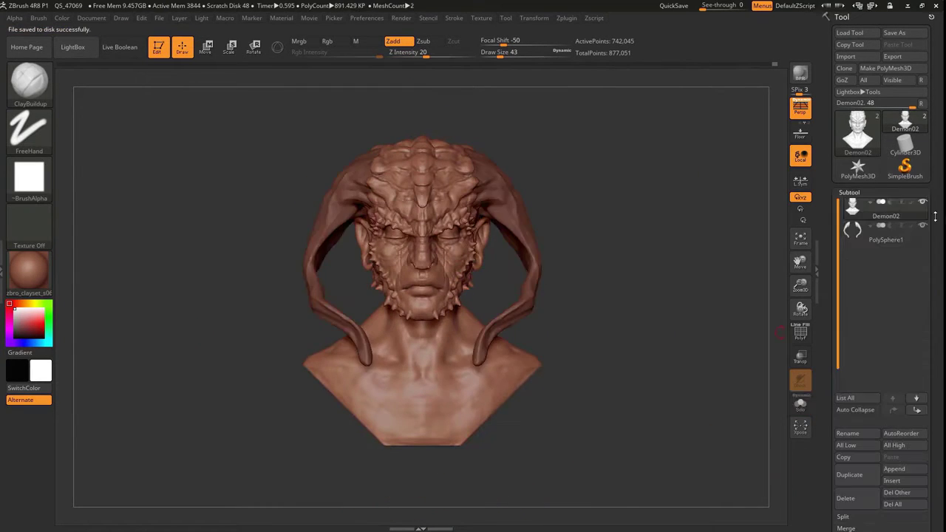
Duplicate the Demon02 bust subtool and ZRemesh the isolated copy with a target polygons count of 5
{"action": "left_click", "coordinate": [880, 227]}
{"action": "scroll", "coordinate": [857, 264], "scroll_direction": "down", "scroll_amount": 3}
{"action": "left_click", "coordinate": [853, 286]}
{"action": "left_click", "coordinate": [852, 233]}
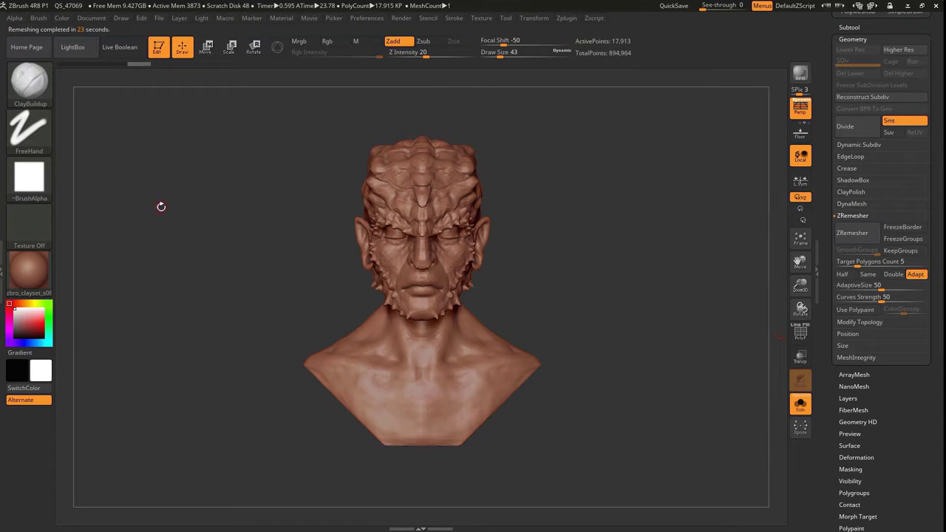
{"action": "key", "text": "shift+f"}
{"action": "key", "text": "shift+f"}
Subdivide the remeshed Demon03 bust and project the Demon02 details onto it with ProjectAll at distance 0.02
{"action": "scroll", "coordinate": [879, 333], "scroll_direction": "up", "scroll_amount": 5}
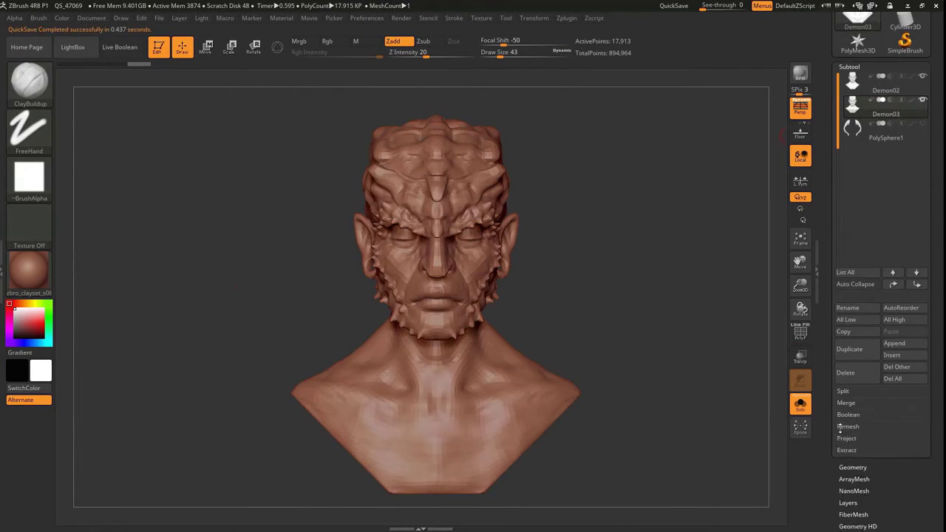
{"action": "left_click", "coordinate": [846, 439]}
{"action": "key", "text": "ctrl+d"}
{"action": "key", "text": "ctrl+d"}
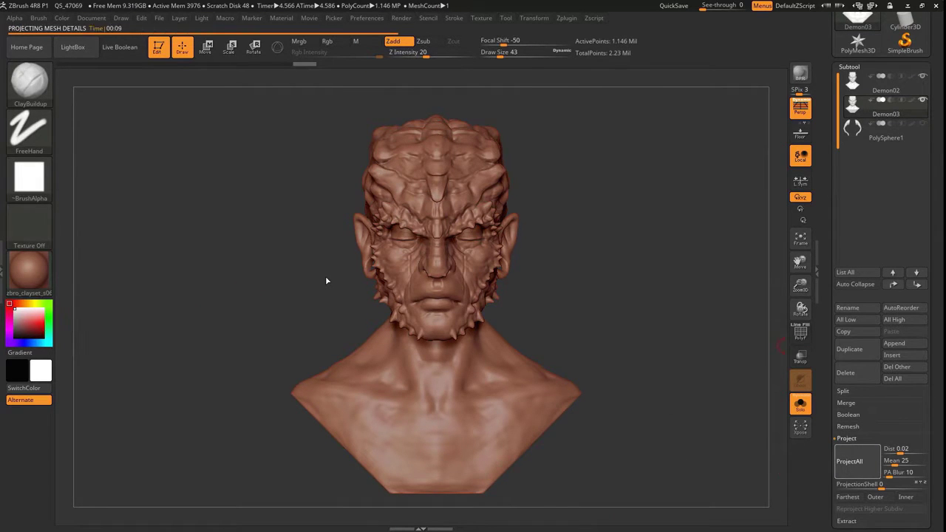
{"action": "left_click_drag", "start_coordinate": [332, 355], "coordinate": [331, 281], "text": "alt"}
{"action": "mouse_move", "coordinate": [881, 101]}
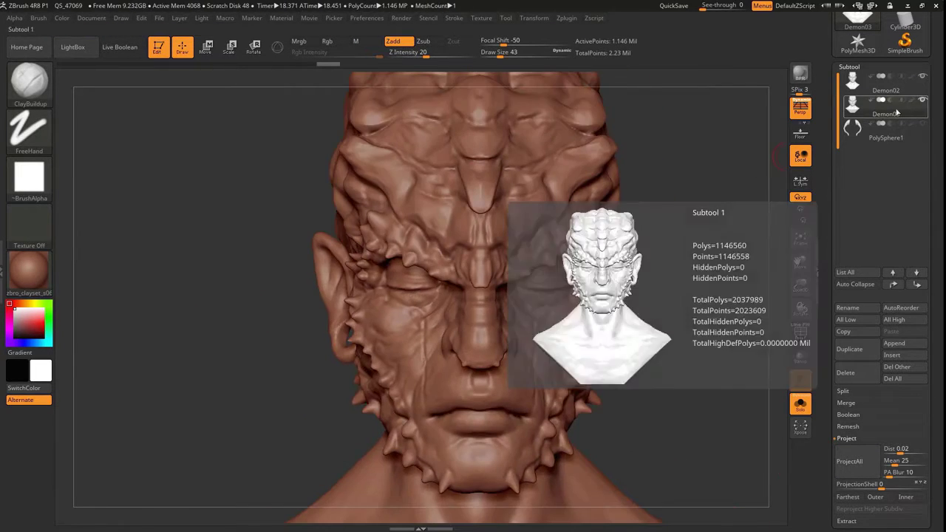
Set up the Standard brush with the Spray stroke and a speckled alpha for skin texture on the face
{"action": "mouse_move", "coordinate": [197, 361]}
{"action": "left_mouse_down"}
{"action": "mouse_move", "coordinate": [170, 296]}
{"action": "mouse_move", "coordinate": [202, 231]}
{"action": "left_mouse_up"}
{"action": "key", "text": "d"}
{"action": "key", "text": "bracketleft"}
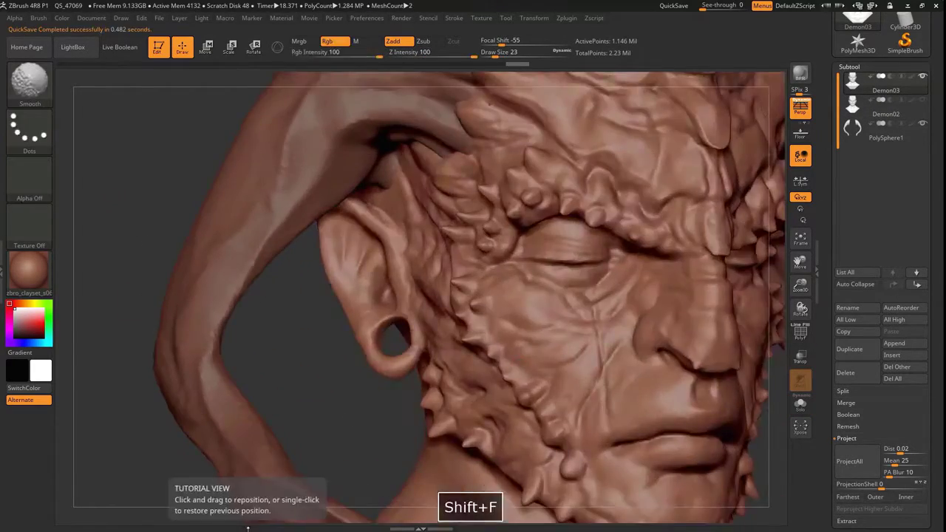
{"action": "left_click", "coordinate": [29, 129]}
{"action": "left_click", "coordinate": [30, 177]}
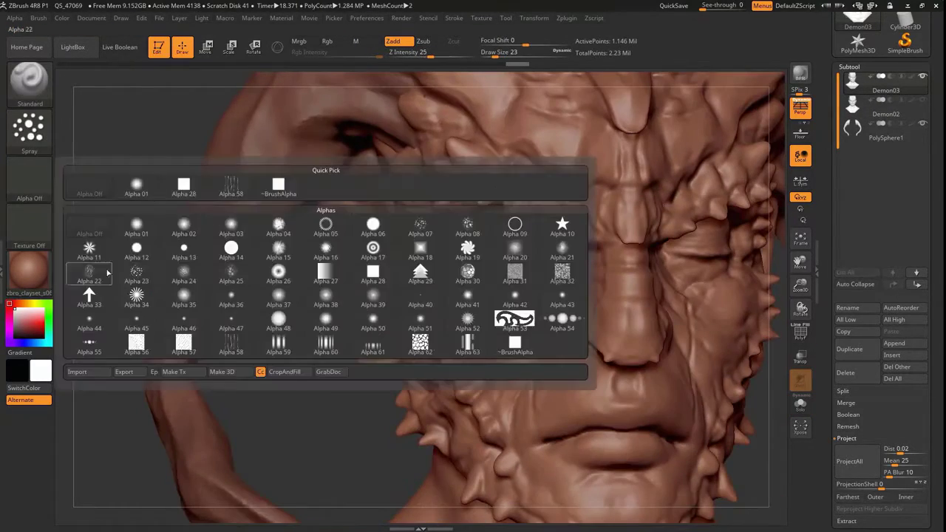
{"action": "mouse_move", "coordinate": [347, 438]}
{"action": "left_mouse_down"}
{"action": "mouse_move", "coordinate": [296, 354]}
{"action": "mouse_move", "coordinate": [173, 244]}
{"action": "mouse_move", "coordinate": [221, 443]}
{"action": "left_mouse_up"}
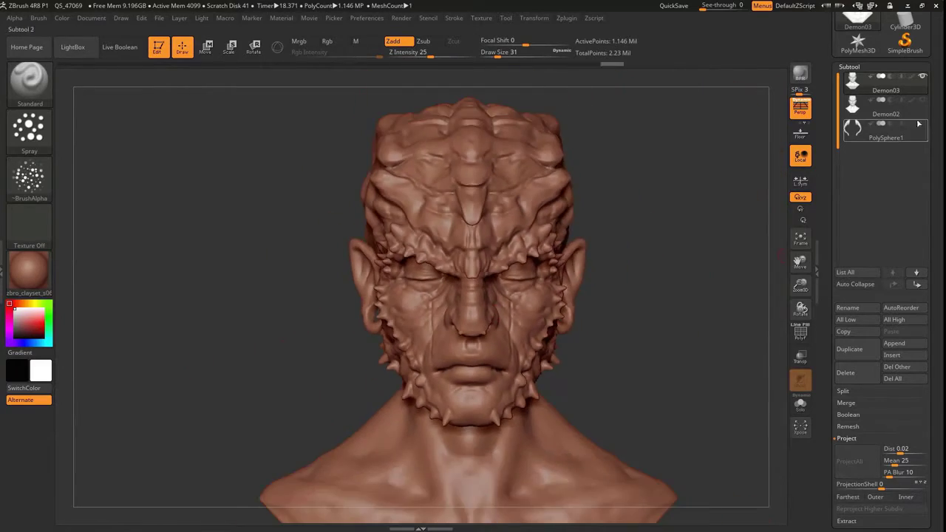
Subdivide the bust once more and apply the zbro_clayset_s06 material to the recovered tool
{"action": "key", "text": "ctrl+d"}
{"action": "left_click_drag", "start_coordinate": [232, 513], "coordinate": [369, 404]}
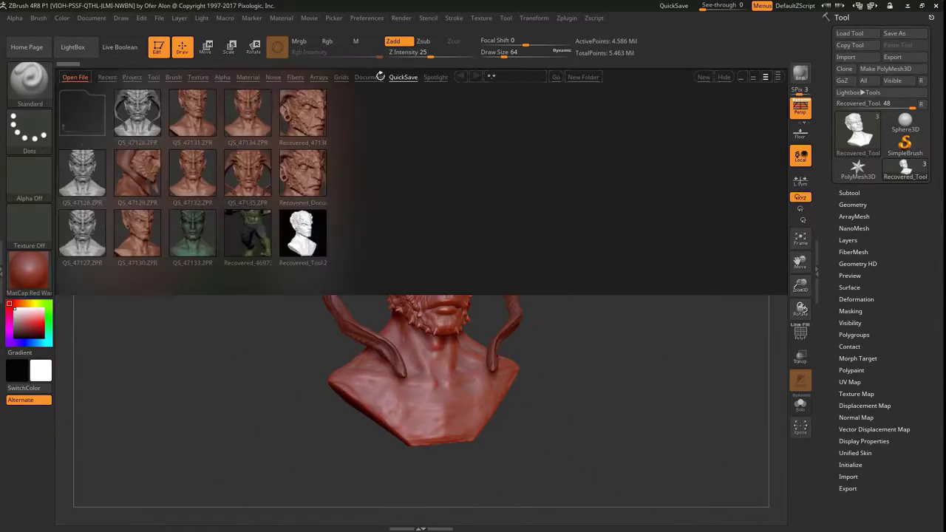
{"action": "left_click", "coordinate": [248, 77]}
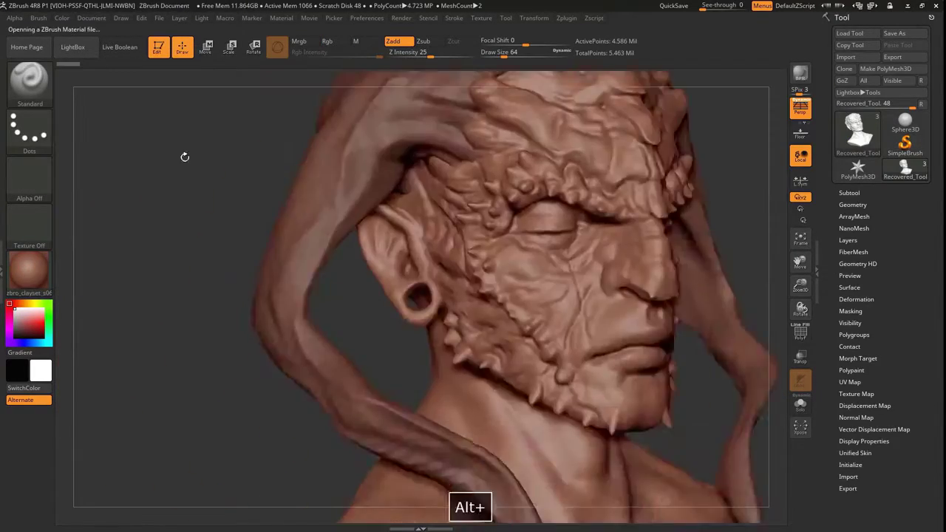
Spray skin pores over the face with the Standard brush and Alpha 07 at draw size 28 and Z Intensity 25
{"action": "left_click", "coordinate": [29, 178]}
{"action": "left_click", "coordinate": [136, 249]}
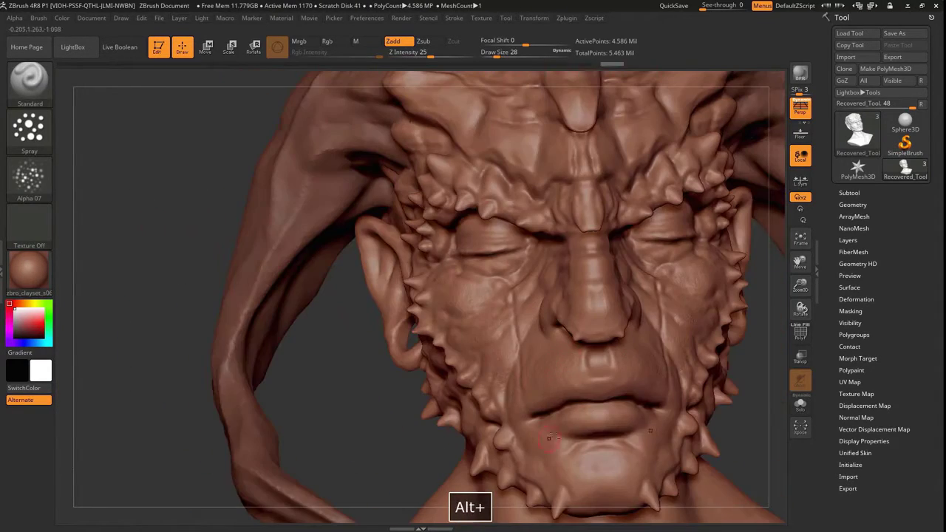
{"action": "left_click_drag", "start_coordinate": [549, 438], "coordinate": [370, 292]}
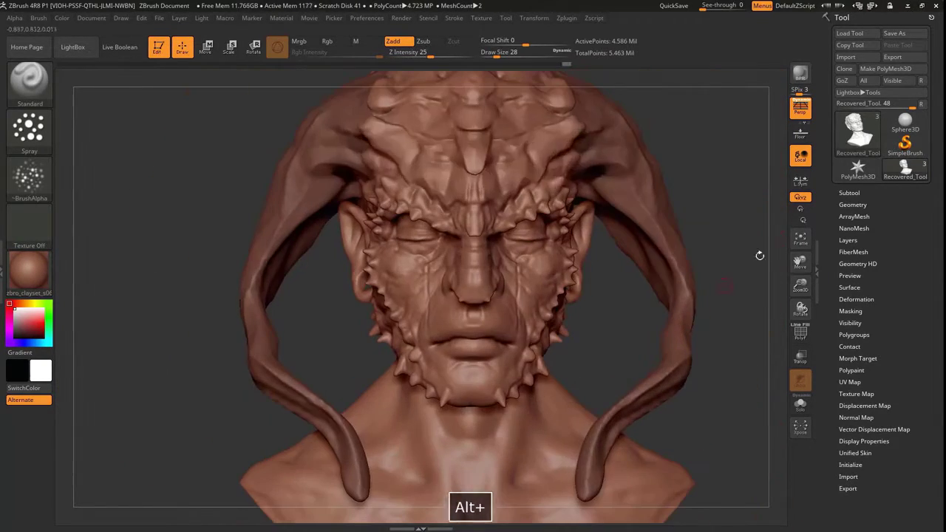
Add surface noise to the bust with NoiseMaker at noise scale 1 and strength -0.00073
{"action": "left_click", "coordinate": [849, 288]}
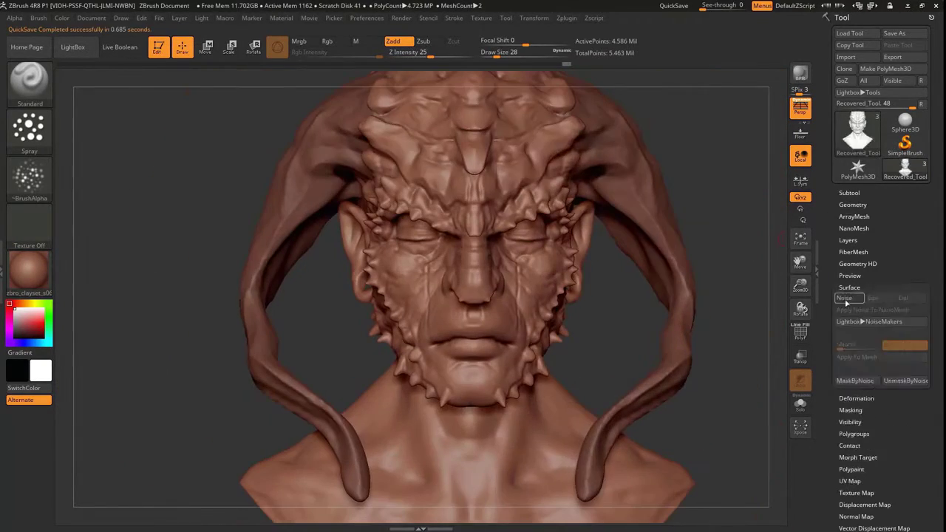
{"action": "left_click", "coordinate": [916, 345]}
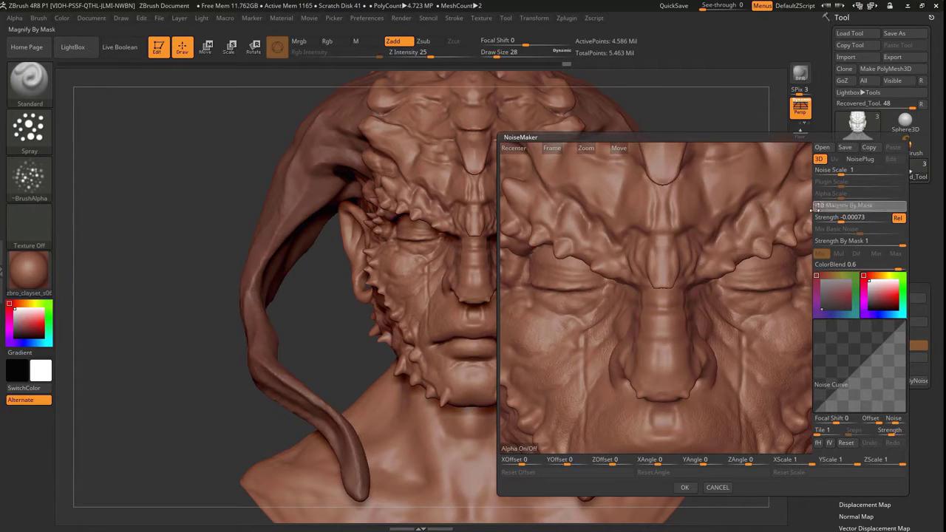
{"action": "left_click", "coordinate": [684, 487]}
Spray fine pores over the cheeks, lips, chin and jaw at draw size 28 and Z Intensity 9
{"action": "left_click_drag", "start_coordinate": [684, 487], "coordinate": [447, 372], "text": "alt"}
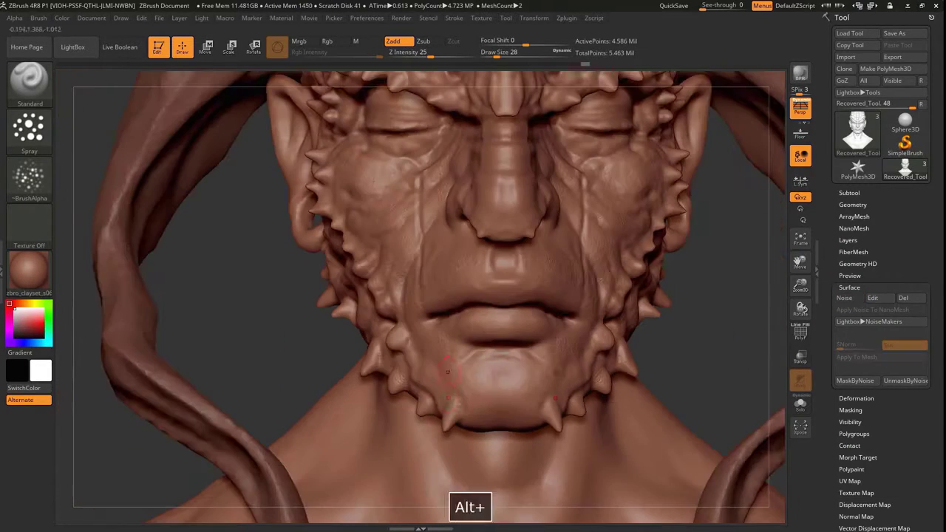
{"action": "left_click_drag", "start_coordinate": [396, 107], "coordinate": [470, 363]}
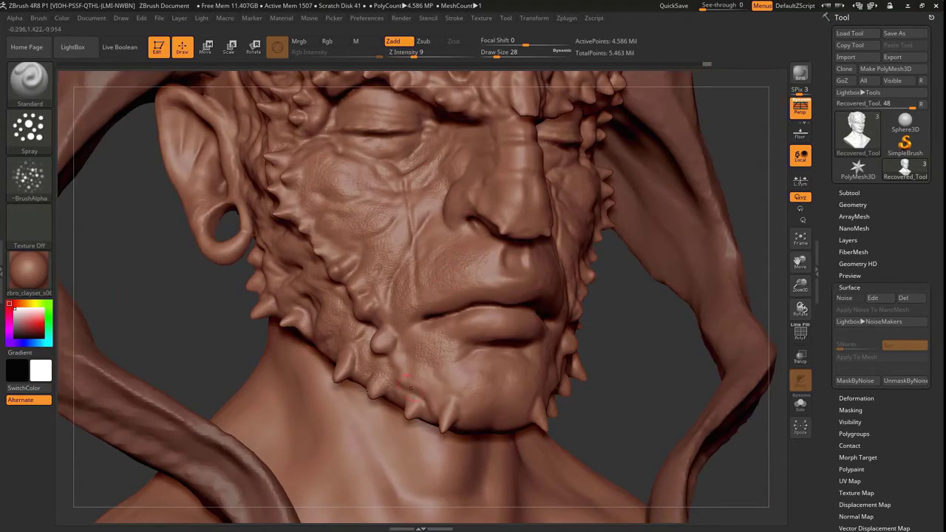
{"action": "mouse_move", "coordinate": [408, 384]}
{"action": "left_mouse_down", "text": "alt"}
{"action": "mouse_move", "coordinate": [483, 244]}
{"action": "mouse_move", "coordinate": [515, 214]}
{"action": "left_mouse_up", "text": "alt"}
{"action": "left_click_drag", "start_coordinate": [461, 365], "coordinate": [391, 235], "text": "alt"}
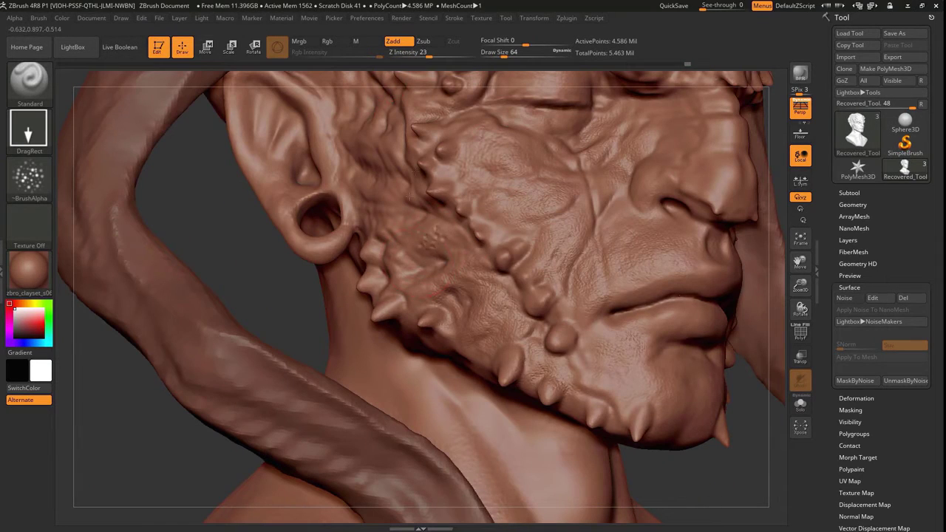
Undo the last four texture strokes on the side of the face
{"action": "key", "text": "ctrl+z"}
{"action": "key", "text": "ctrl+z"}
{"action": "key", "text": "ctrl+z"}
{"action": "key", "text": "ctrl+z"}
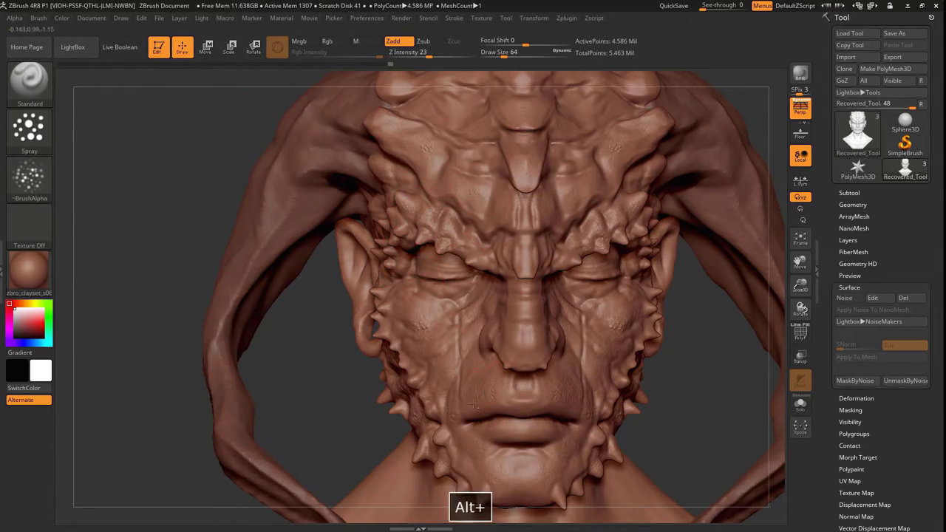
Texture the skin around the mouth and stamp wrinkles on the lips with Alpha 58 and DragRect at draw size 64
{"action": "mouse_move", "coordinate": [475, 405]}
{"action": "left_mouse_down", "text": "alt"}
{"action": "mouse_move", "coordinate": [414, 355]}
{"action": "mouse_move", "coordinate": [231, 292]}
{"action": "mouse_move", "coordinate": [169, 296]}
{"action": "left_mouse_up", "text": "alt"}
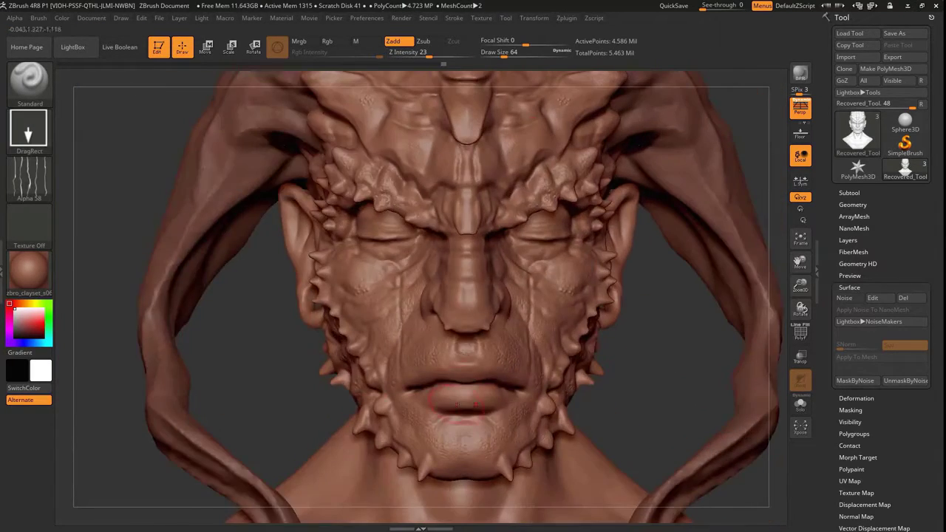
{"action": "left_click_drag", "start_coordinate": [458, 404], "coordinate": [378, 214], "text": "alt"}
{"action": "left_click_drag", "start_coordinate": [357, 277], "coordinate": [97, 244], "text": "alt"}
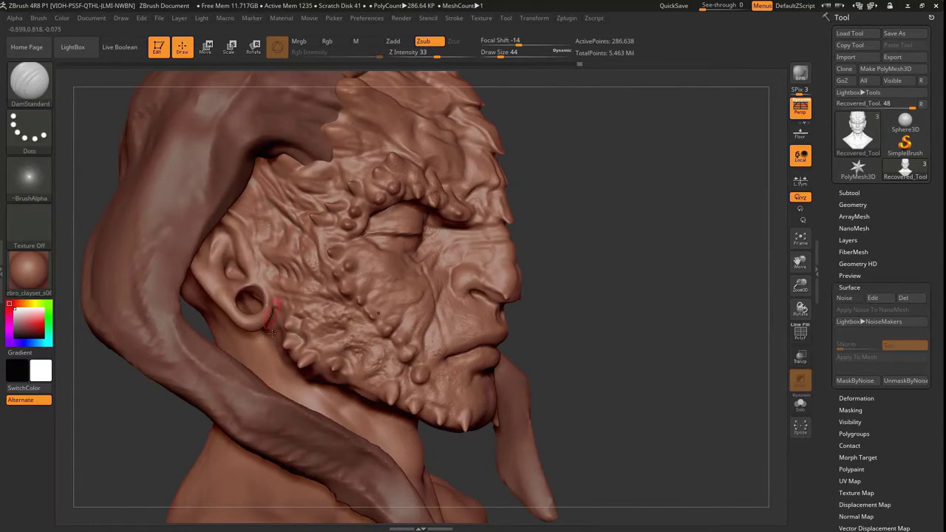
Carve creases around the ear, cheek and temple with DamStandard at draw sizes 44 and 28, quick-saving the project
{"action": "mouse_move", "coordinate": [337, 334]}
{"action": "left_mouse_down"}
{"action": "mouse_move", "coordinate": [466, 443]}
{"action": "mouse_move", "coordinate": [407, 271]}
{"action": "mouse_move", "coordinate": [396, 265]}
{"action": "mouse_move", "coordinate": [554, 397]}
{"action": "mouse_move", "coordinate": [434, 305]}
{"action": "mouse_move", "coordinate": [539, 325]}
{"action": "left_mouse_up"}
{"action": "left_click_drag", "start_coordinate": [416, 379], "coordinate": [304, 320]}
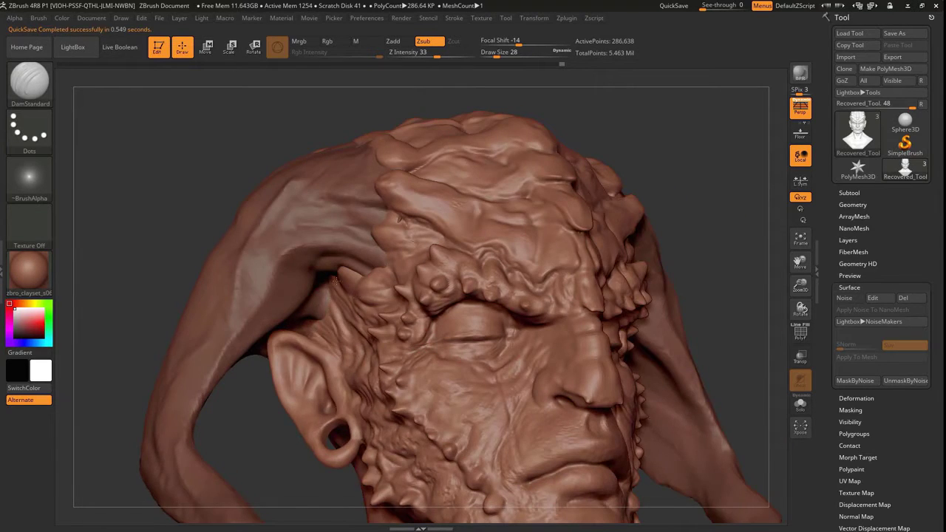
Duplicate the head subtool and make the copy, Recovered_Tool1, the active subtool
{"action": "left_click_drag", "start_coordinate": [336, 279], "coordinate": [441, 265]}
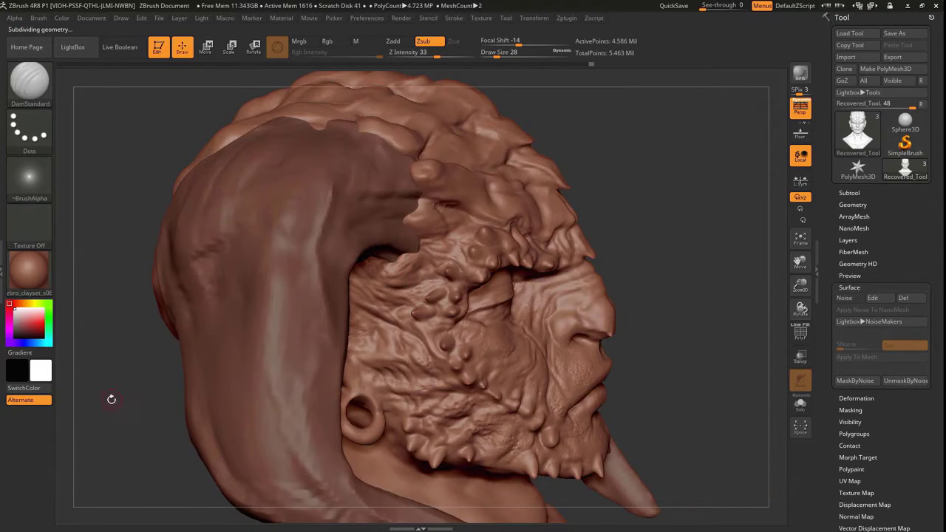
{"action": "mouse_move", "coordinate": [110, 399]}
{"action": "left_mouse_down"}
{"action": "mouse_move", "coordinate": [158, 288]}
{"action": "mouse_move", "coordinate": [158, 340]}
{"action": "left_mouse_up"}
{"action": "left_click", "coordinate": [849, 192]}
{"action": "left_click", "coordinate": [886, 235]}
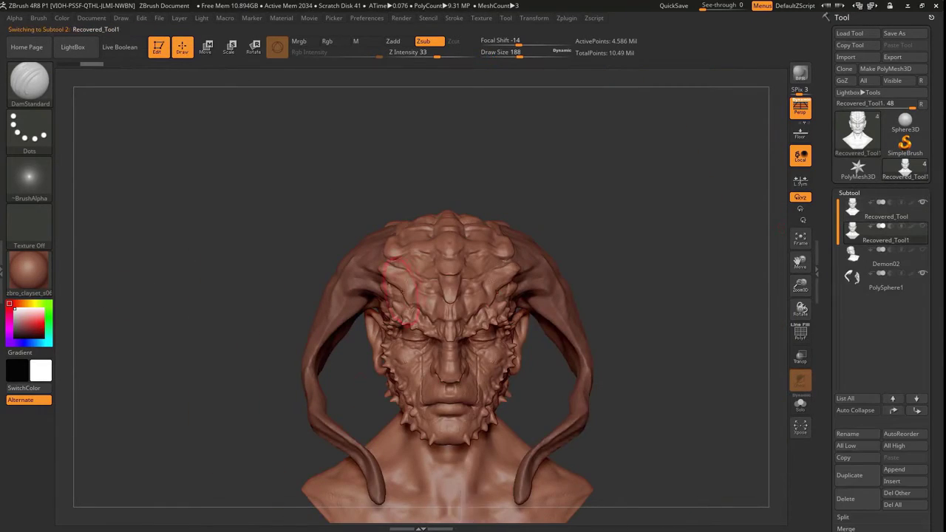
Lower the subdivision level of the head copy and reshape the lower face with the Nudge brush at draw size 200
{"action": "key", "text": "shift+d"}
{"action": "key", "text": "b"}
{"action": "key", "text": "n"}
{"action": "key", "text": "u"}
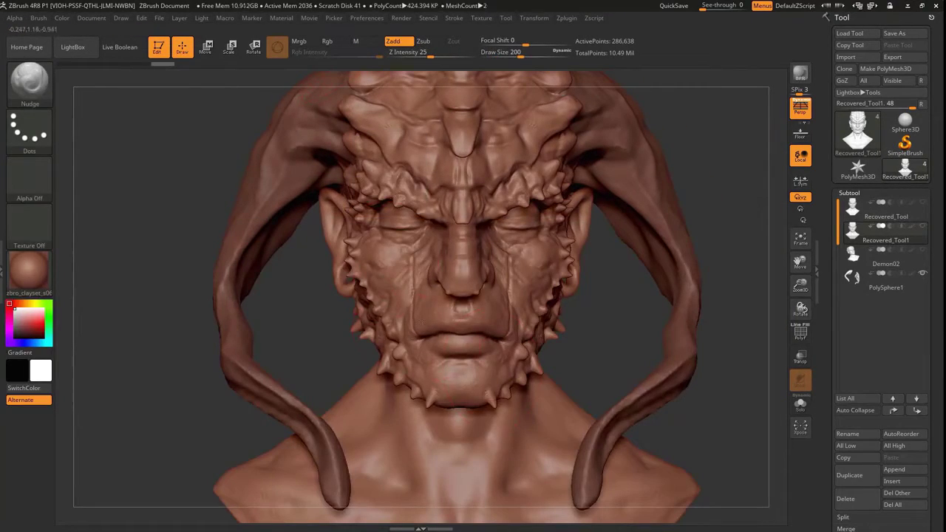
{"action": "left_click_drag", "start_coordinate": [404, 409], "coordinate": [510, 338]}
{"action": "key", "text": "bracketleft"}
{"action": "left_click_drag", "start_coordinate": [177, 200], "coordinate": [237, 416]}
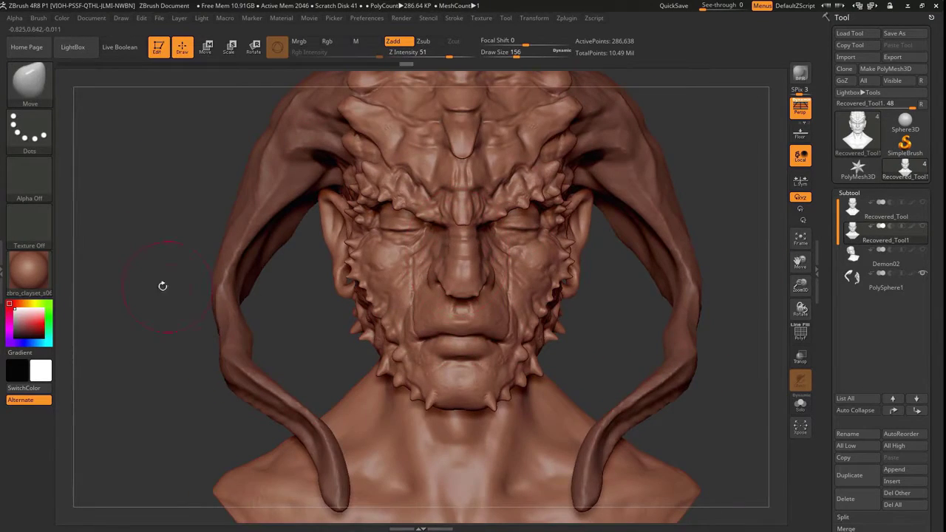
Carve the creases around the lips with DamStandard at draw size 40 and Z Intensity 33
{"action": "key", "text": "b"}
{"action": "key", "text": "d"}
{"action": "key", "text": "s"}
{"action": "mouse_move", "coordinate": [547, 296]}
{"action": "left_mouse_down"}
{"action": "mouse_move", "coordinate": [665, 303]}
{"action": "mouse_move", "coordinate": [438, 333]}
{"action": "left_mouse_up"}
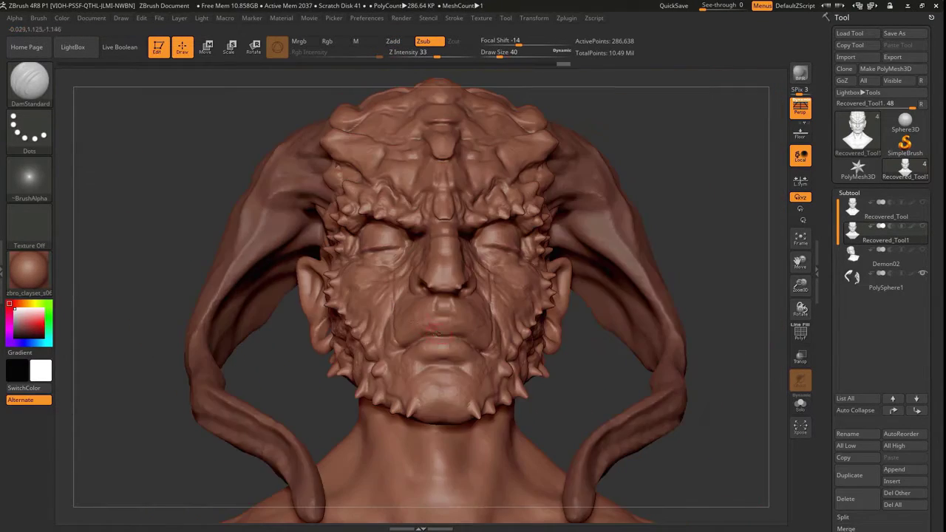
{"action": "left_click_drag", "start_coordinate": [177, 244], "coordinate": [208, 245]}
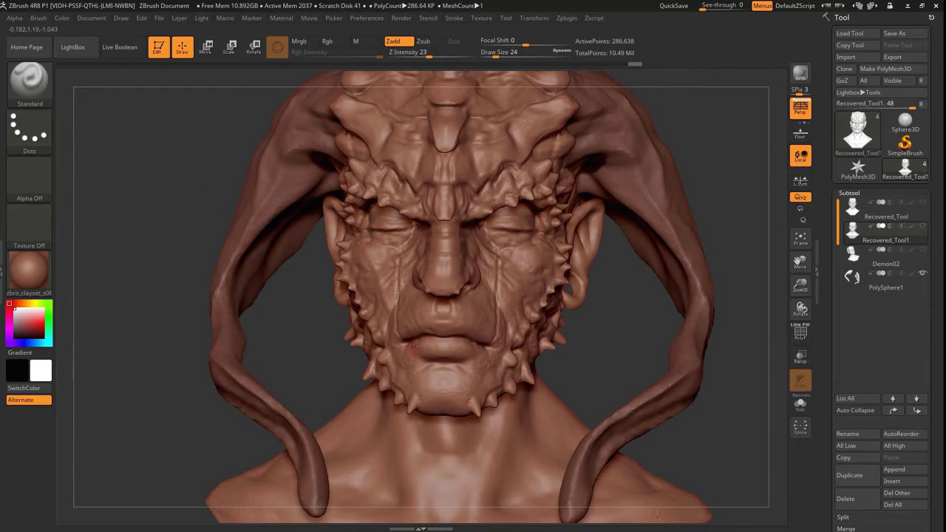
Build up skin folds around the mouth and chin with the Standard brush at draw sizes 24 and 16, raising the subdivision level
{"action": "left_click_drag", "start_coordinate": [361, 243], "coordinate": [390, 324]}
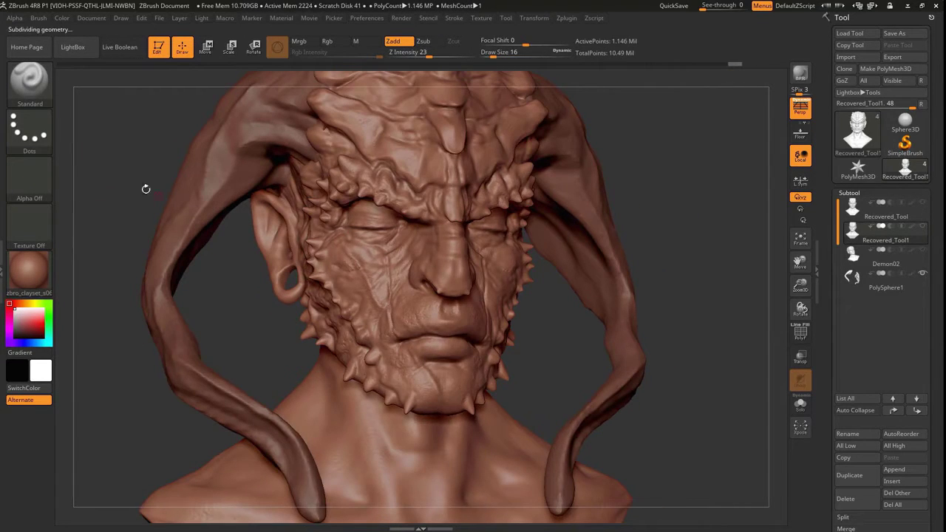
{"action": "key", "text": "f"}
{"action": "left_click_drag", "start_coordinate": [143, 312], "coordinate": [441, 374], "text": "alt"}
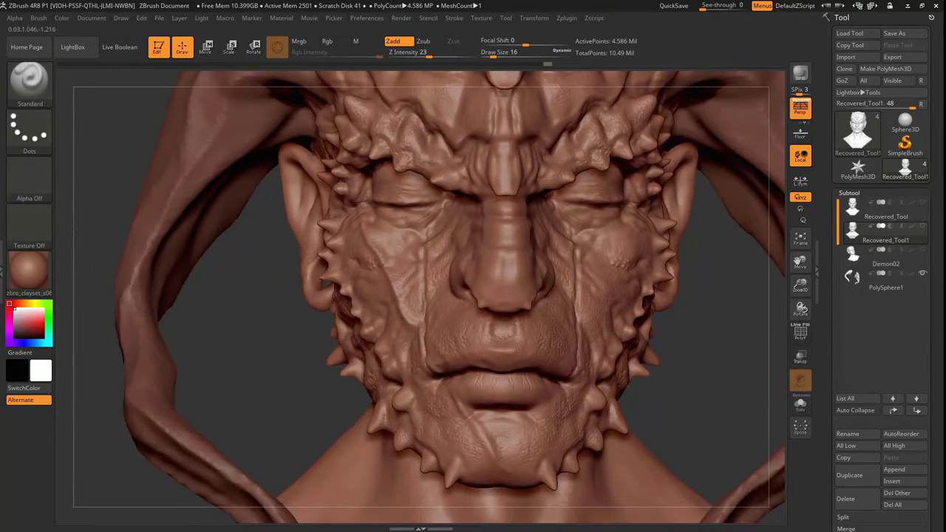
{"action": "key", "text": "bracketright"}
{"action": "left_click_drag", "start_coordinate": [237, 408], "coordinate": [177, 403]}
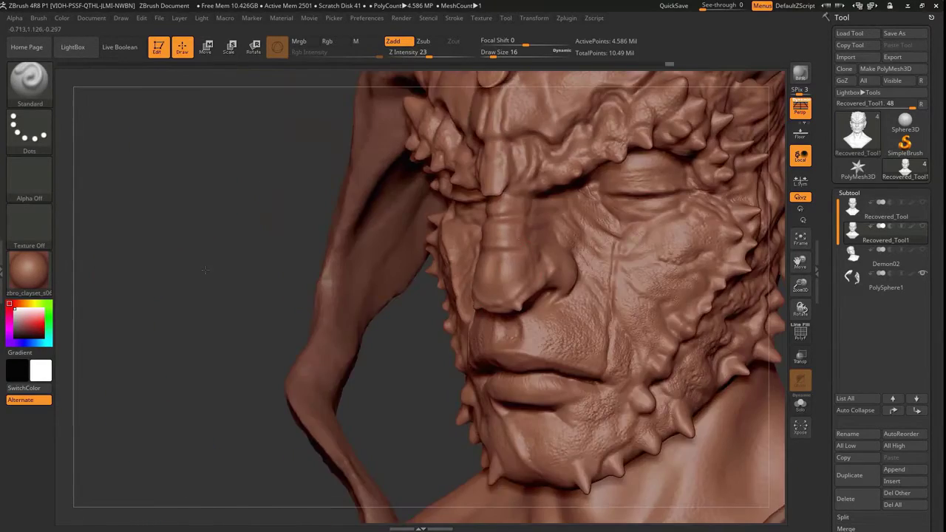
Sharpen the fine facial creases with DamStandard at draw size 16
{"action": "key", "text": "b"}
{"action": "key", "text": "d"}
{"action": "key", "text": "s"}
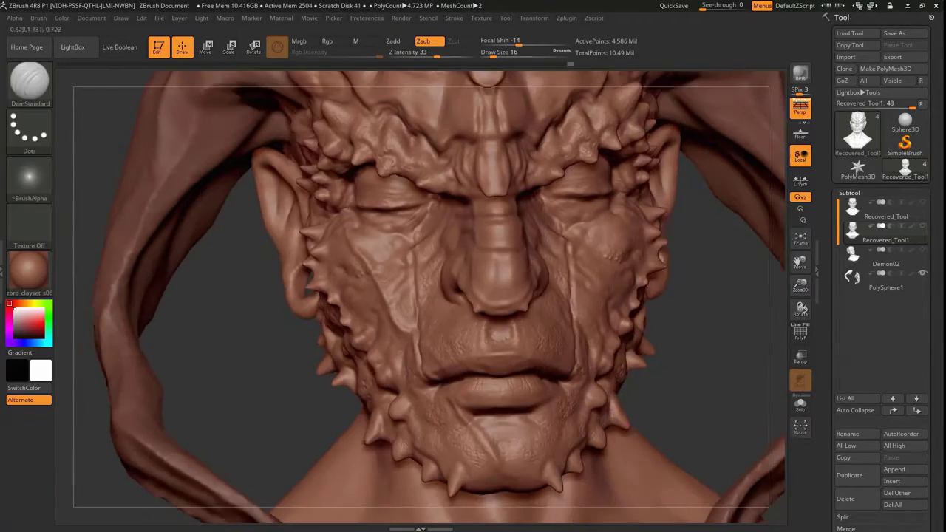
Lower the subdivision level and adjust the facial forms with the Move brush at draw sizes 96, 84 and 192, quick-saving the project
{"action": "key", "text": "bracketright"}
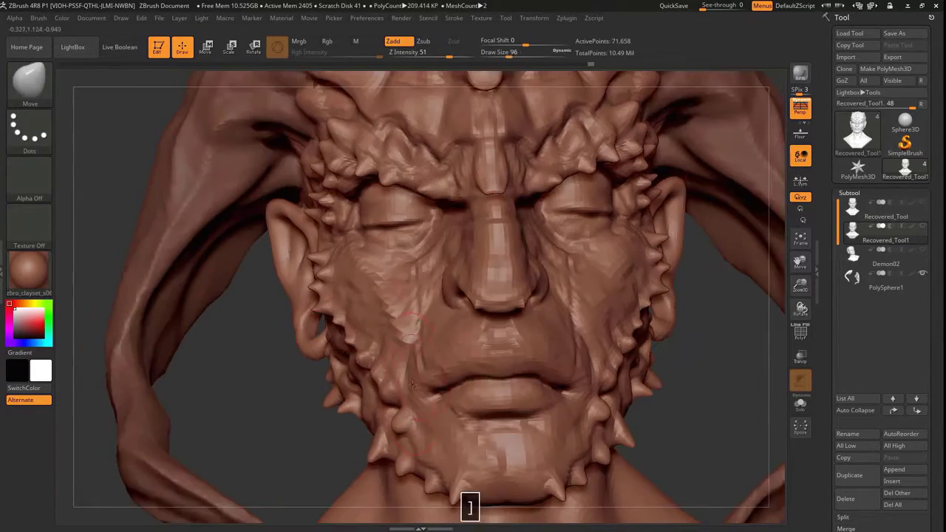
{"action": "key", "text": "shift+d"}
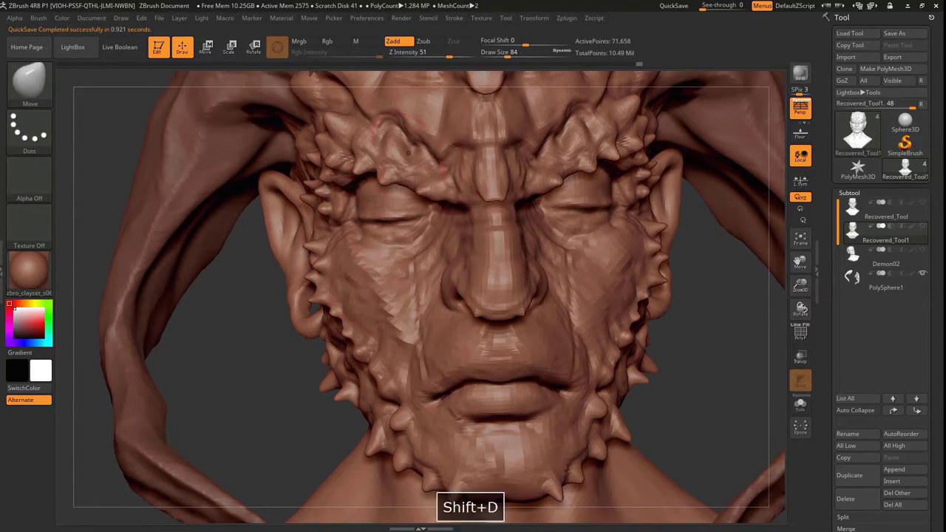
{"action": "key", "text": "f"}
{"action": "key", "text": "bracketright"}
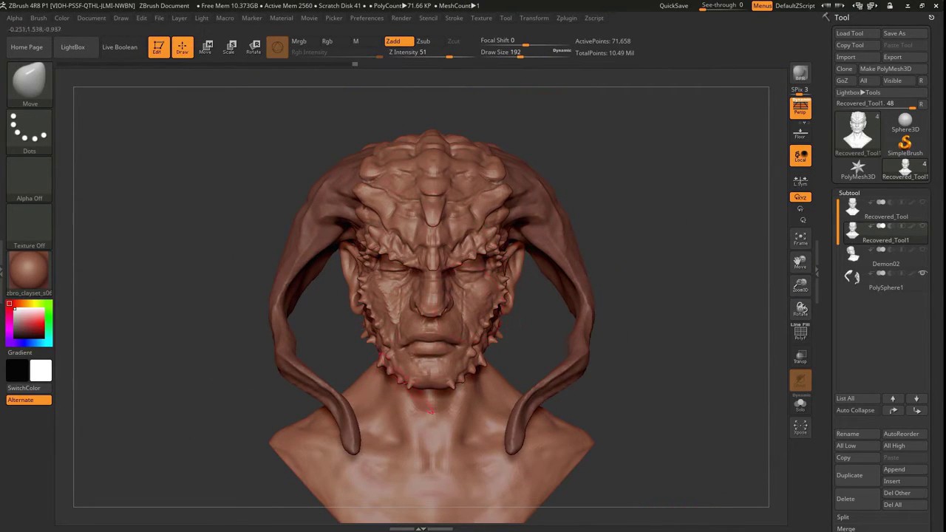
Carve creases on the neck beneath the jaw with the DamStandard brush at draw size 96
{"action": "key", "text": "bracketright"}
{"action": "left_click_drag", "start_coordinate": [185, 414], "coordinate": [167, 416]}
{"action": "key", "text": "b"}
{"action": "key", "text": "d"}
{"action": "key", "text": "s"}
{"action": "key", "text": "bracketleft"}
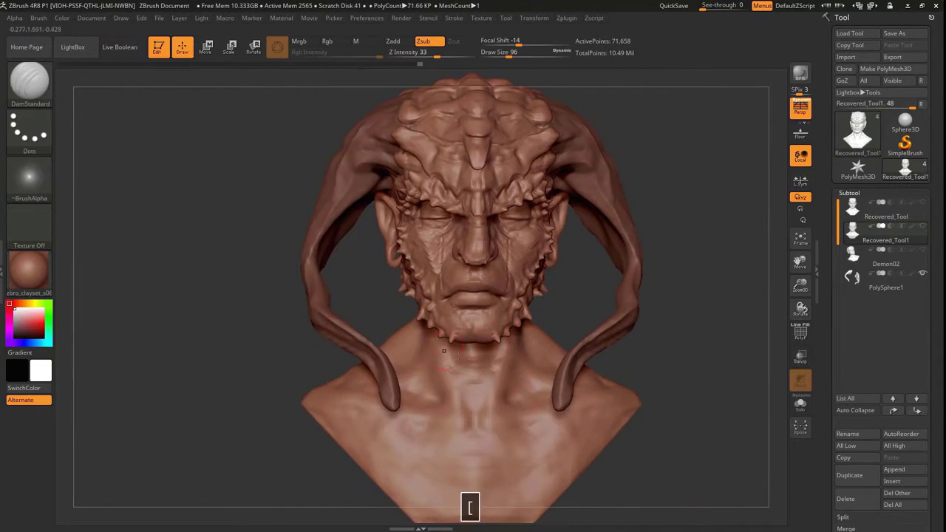
{"action": "left_click_drag", "start_coordinate": [444, 351], "coordinate": [315, 350], "text": "alt"}
Cut a scar across the forehead with the Slash3 brush, raising the subdivision level and reducing the draw size to 20
{"action": "key", "text": "b"}
{"action": "key", "text": "s"}
{"action": "key", "text": "l"}
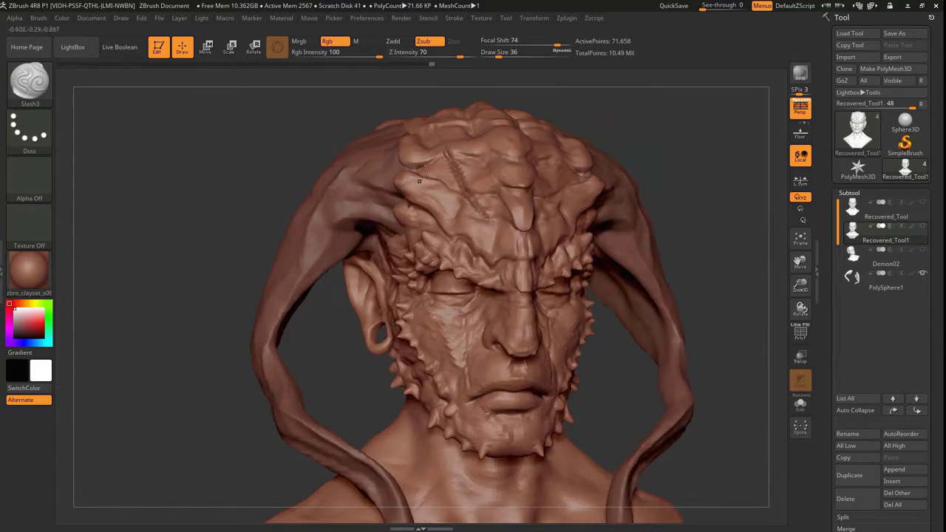
{"action": "key", "text": "ctrl+d"}
{"action": "key", "text": "bracketleft"}
{"action": "key", "text": "ctrl+d"}
{"action": "left_click_drag", "start_coordinate": [180, 299], "coordinate": [470, 207], "text": "alt"}
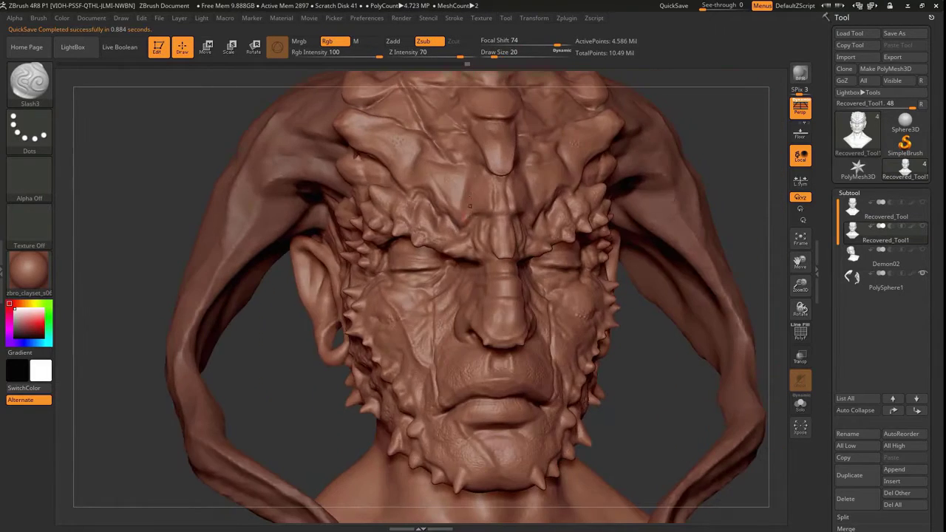
{"action": "left_click_drag", "start_coordinate": [458, 424], "coordinate": [152, 200], "text": "alt"}
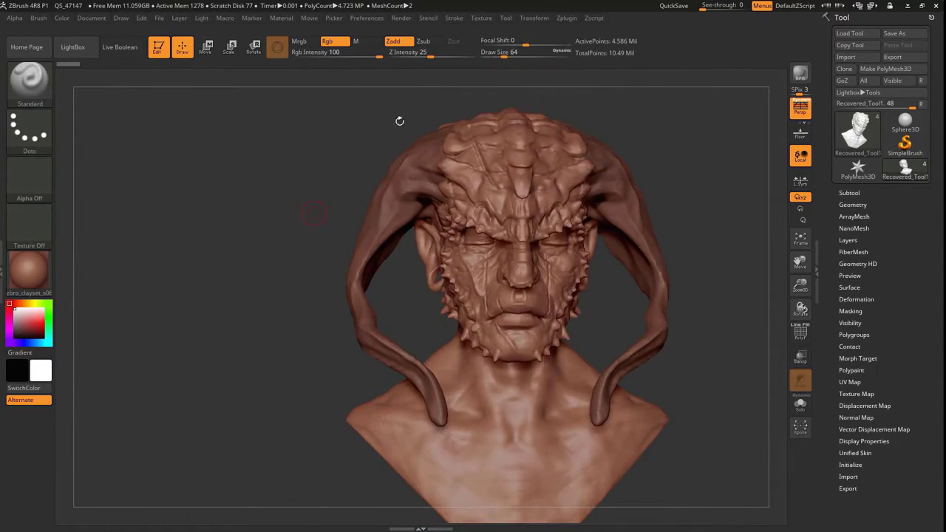
Load the man's portrait photo into Spotlight as a reference beside the bust
{"action": "left_click", "coordinate": [481, 18]}
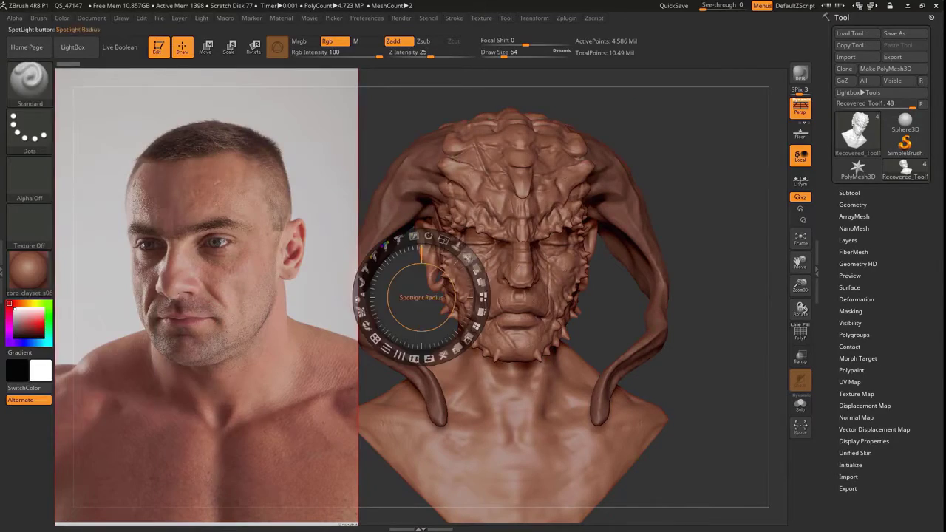
{"action": "key", "text": "shift+z"}
{"action": "mouse_move", "coordinate": [466, 257]}
{"action": "left_mouse_down", "text": "alt"}
{"action": "mouse_move", "coordinate": [357, 258]}
{"action": "mouse_move", "coordinate": [436, 516]}
{"action": "mouse_move", "coordinate": [496, 303]}
{"action": "mouse_move", "coordinate": [439, 341]}
{"action": "left_mouse_up", "text": "alt"}
Reshape the area around the mouth corners at a low subdivision level with the Move brush at draw size 60
{"action": "key", "text": "b"}
{"action": "key", "text": "m"}
{"action": "key", "text": "v"}
{"action": "key", "text": "shift+d"}
{"action": "key", "text": "d"}
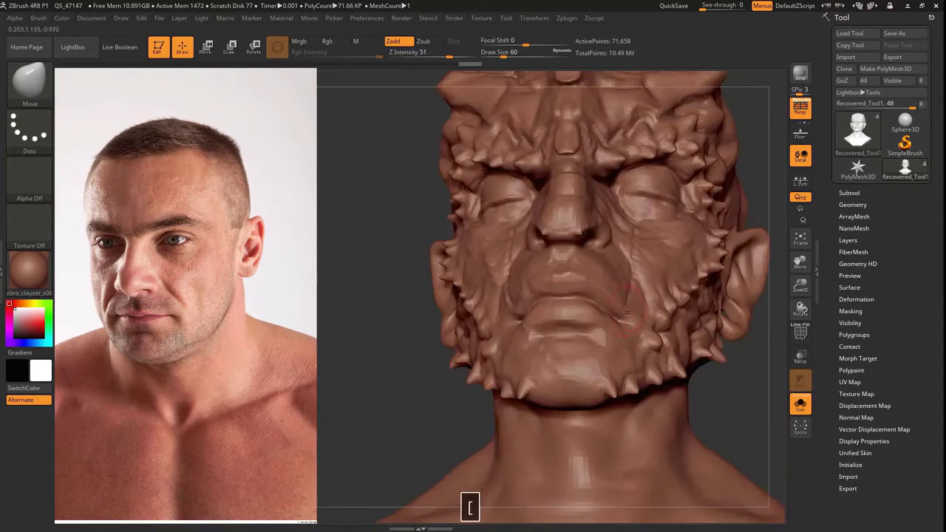
{"action": "mouse_move", "coordinate": [627, 312]}
{"action": "left_mouse_down"}
{"action": "mouse_move", "coordinate": [401, 372]}
{"action": "mouse_move", "coordinate": [343, 329]}
{"action": "mouse_move", "coordinate": [391, 369]}
{"action": "mouse_move", "coordinate": [421, 351]}
{"action": "mouse_move", "coordinate": [376, 334]}
{"action": "left_mouse_up"}
Build up the facial forms with the Clay brush and swell them with the Inflat brush
{"action": "key", "text": "b"}
{"action": "key", "text": "c"}
{"action": "key", "text": "l"}
{"action": "key", "text": "b"}
{"action": "key", "text": "i"}
{"action": "key", "text": "n"}
{"action": "key", "text": "]"}
{"action": "mouse_move", "coordinate": [506, 271]}
{"action": "left_mouse_down"}
{"action": "mouse_move", "coordinate": [456, 320]}
{"action": "mouse_move", "coordinate": [429, 329]}
{"action": "mouse_move", "coordinate": [516, 264]}
{"action": "mouse_move", "coordinate": [473, 310]}
{"action": "mouse_move", "coordinate": [581, 369]}
{"action": "left_mouse_up"}
Carve facial creases with the DamStandard brush and build up the surrounding forms with ClayBuildup
{"action": "key", "text": "b"}
{"action": "key", "text": "d"}
{"action": "key", "text": "s"}
{"action": "key", "text": "b"}
{"action": "key", "text": "c"}
{"action": "key", "text": "b"}
{"action": "mouse_move", "coordinate": [663, 233]}
{"action": "left_mouse_down"}
{"action": "mouse_move", "coordinate": [359, 342]}
{"action": "mouse_move", "coordinate": [384, 348]}
{"action": "mouse_move", "coordinate": [338, 349]}
{"action": "mouse_move", "coordinate": [397, 332]}
{"action": "mouse_move", "coordinate": [375, 315]}
{"action": "mouse_move", "coordinate": [377, 380]}
{"action": "mouse_move", "coordinate": [362, 373]}
{"action": "mouse_move", "coordinate": [365, 332]}
{"action": "left_mouse_up"}
Swell the facial forms with Inflat at draw size 92 and tighten the creases with the Pinch brush
{"action": "key", "text": "b"}
{"action": "key", "text": "i"}
{"action": "key", "text": "n"}
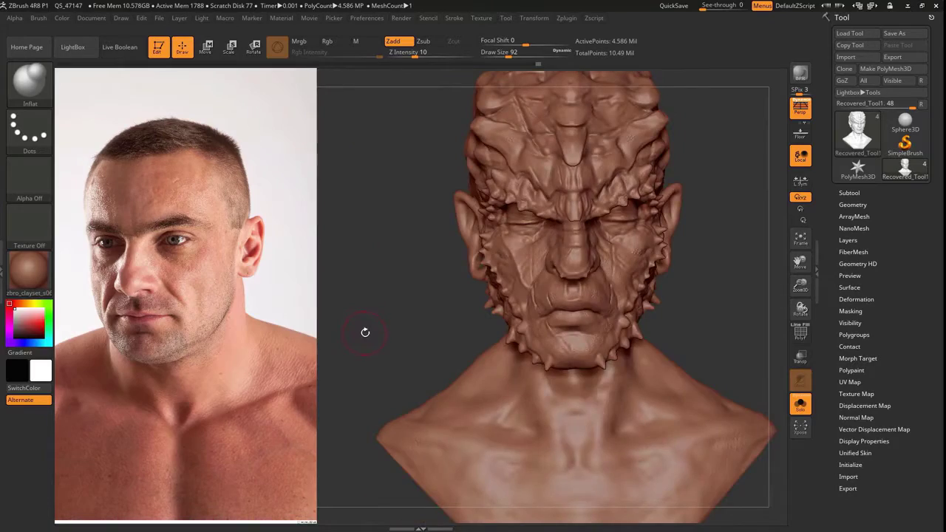
{"action": "key", "text": "b"}
{"action": "key", "text": "p"}
{"action": "key", "text": "i"}
{"action": "mouse_move", "coordinate": [384, 414]}
{"action": "left_mouse_down"}
{"action": "mouse_move", "coordinate": [362, 354]}
{"action": "mouse_move", "coordinate": [519, 280]}
{"action": "left_mouse_up"}
Cut fine creases at the mouth corners with the Slash3 brush at draw size 12
{"action": "key", "text": "b"}
{"action": "key", "text": "s"}
{"action": "key", "text": "3"}
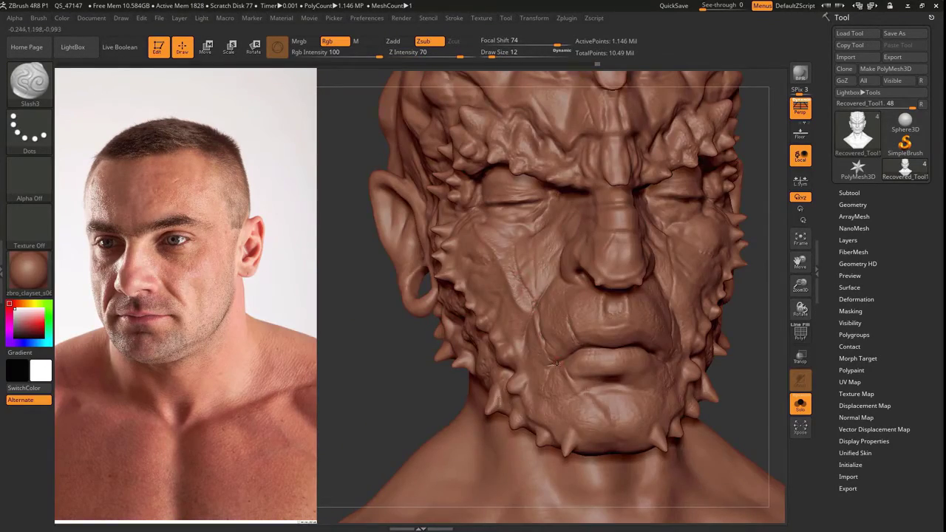
{"action": "left_click_drag", "start_coordinate": [554, 362], "coordinate": [487, 333]}
Try to load the Leathery Skin15 and Leathery Skin99 alphas for the Standard brush
{"action": "key", "text": "b"}
{"action": "key", "text": "s"}
{"action": "key", "text": "t"}
{"action": "key", "text": "comma"}
{"action": "double_click", "coordinate": [137, 233]}
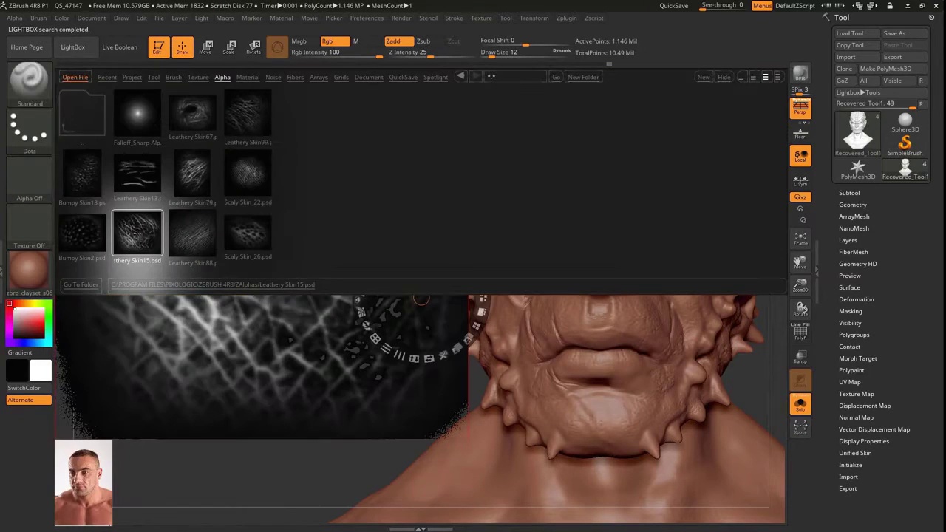
{"action": "key", "text": "comma"}
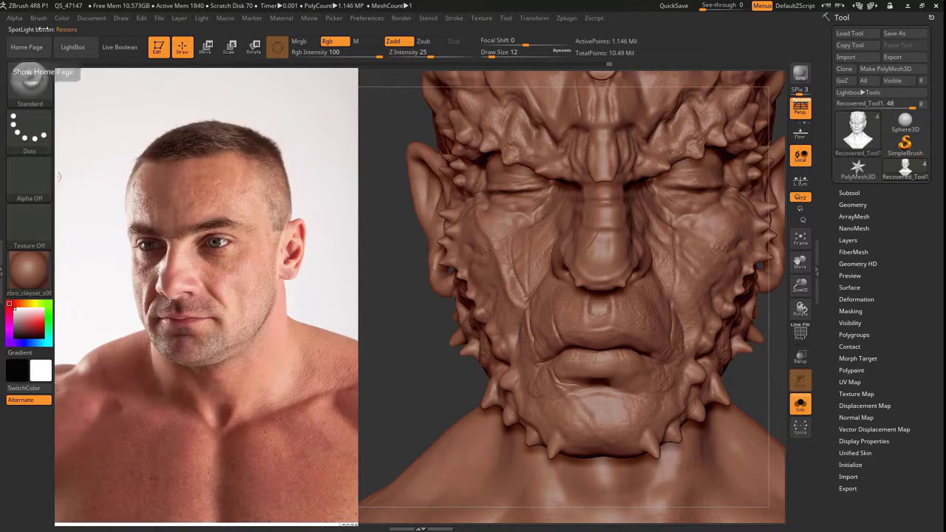
{"action": "key", "text": "z"}
{"action": "key", "text": "comma"}
{"action": "double_click", "coordinate": [237, 112]}
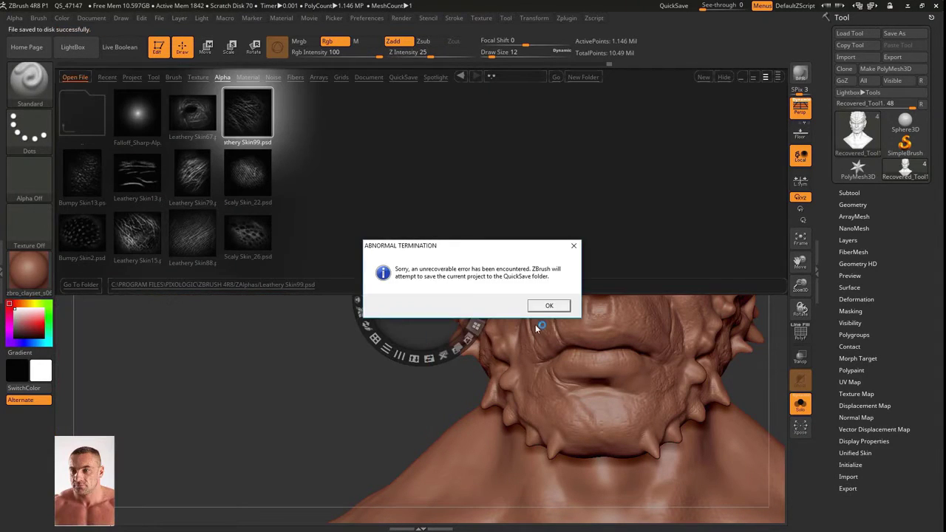
Stamp the Bumpy Skin2 alpha onto the cheek with the Standard brush's DragRect stroke and set Z Intensity to 10
{"action": "key", "text": "F9"}
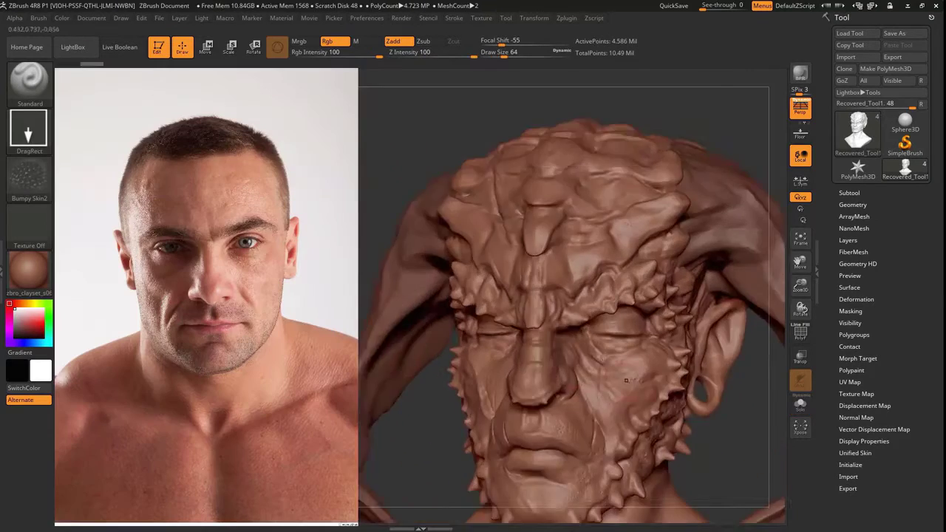
{"action": "left_click_drag", "start_coordinate": [637, 388], "coordinate": [684, 428]}
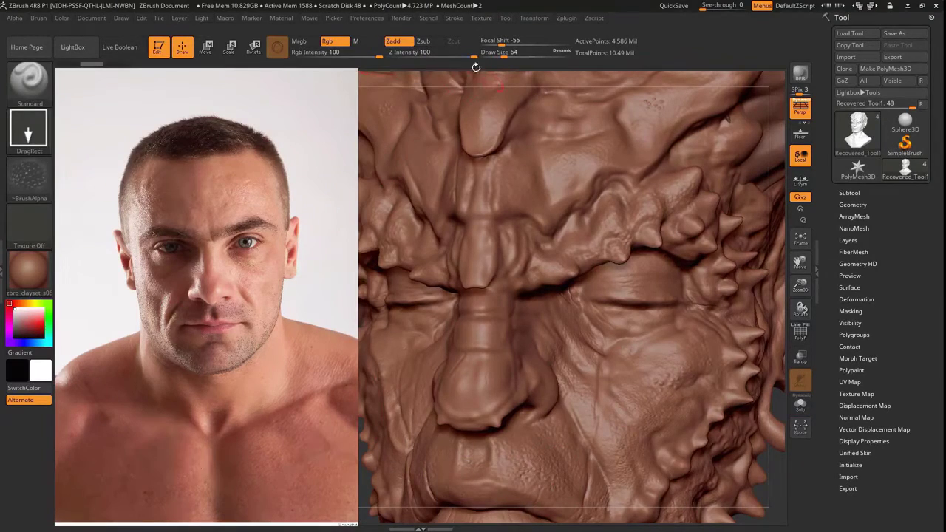
{"action": "left_click_drag", "start_coordinate": [412, 54], "coordinate": [414, 53]}
{"action": "key", "text": "ctrl+shift+z"}
{"action": "key", "text": "ctrl+z"}
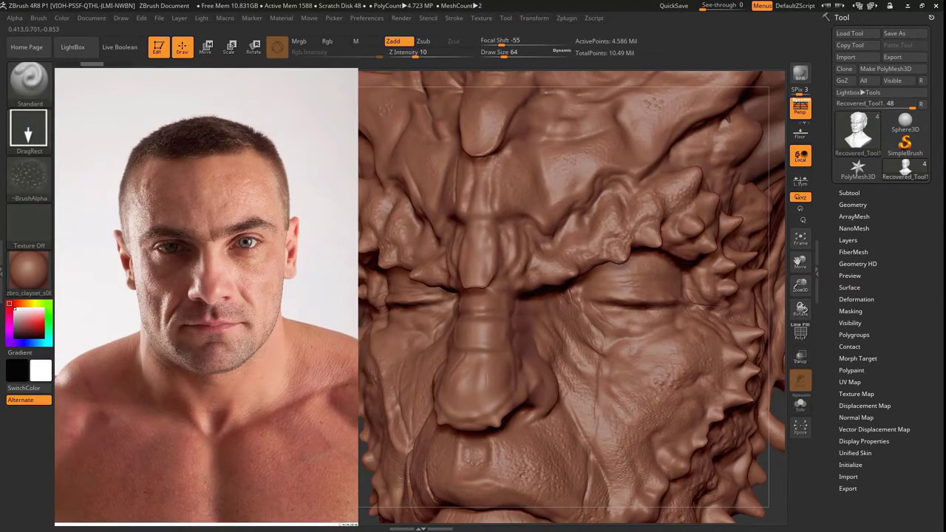
Switch to a leathery skin alpha and stamp it over the cheeks, upper lip and chin at Z Intensity 12
{"action": "left_click", "coordinate": [29, 175]}
{"action": "left_click", "coordinate": [274, 185]}
{"action": "key", "text": "ctrl+z"}
{"action": "mouse_move", "coordinate": [399, 444]}
{"action": "left_mouse_down"}
{"action": "mouse_move", "coordinate": [433, 427]}
{"action": "mouse_move", "coordinate": [550, 246]}
{"action": "mouse_move", "coordinate": [698, 325]}
{"action": "left_mouse_up"}
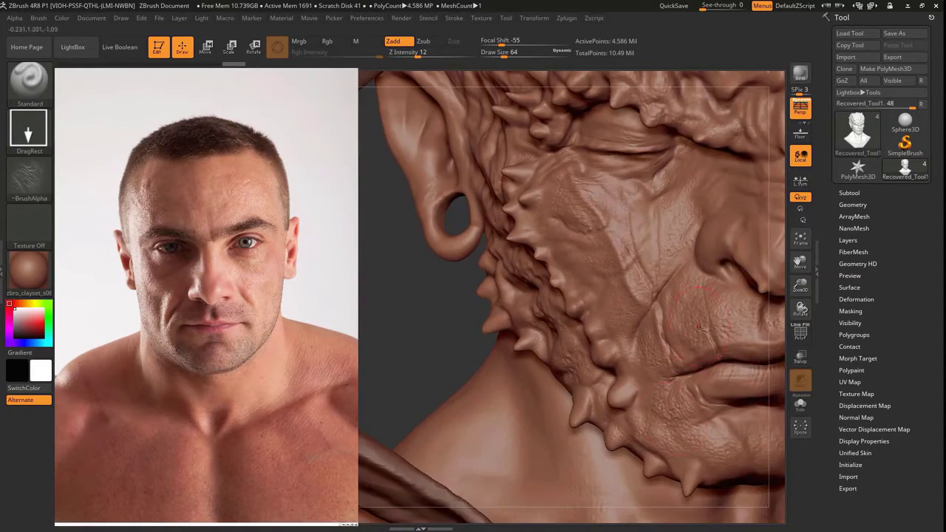
{"action": "left_click_drag", "start_coordinate": [442, 383], "coordinate": [524, 225]}
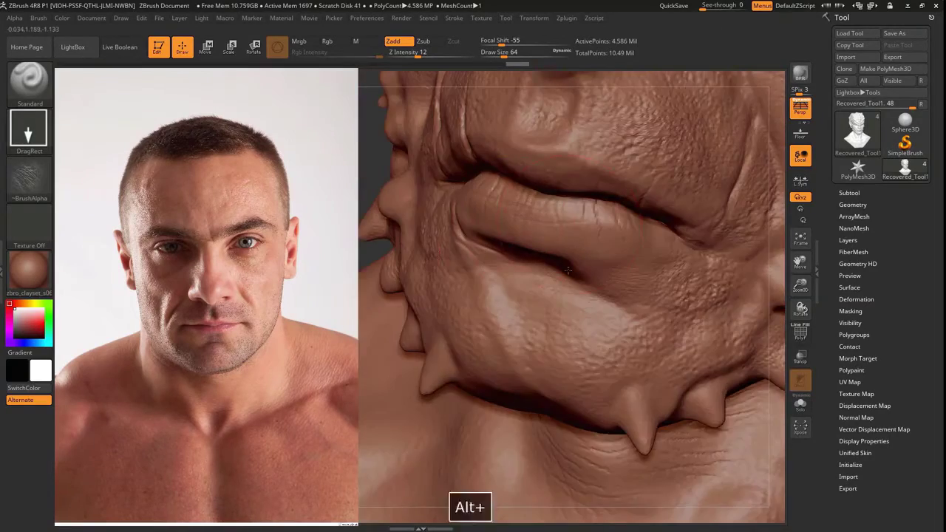
{"action": "left_click_drag", "start_coordinate": [567, 270], "coordinate": [517, 222], "text": "alt"}
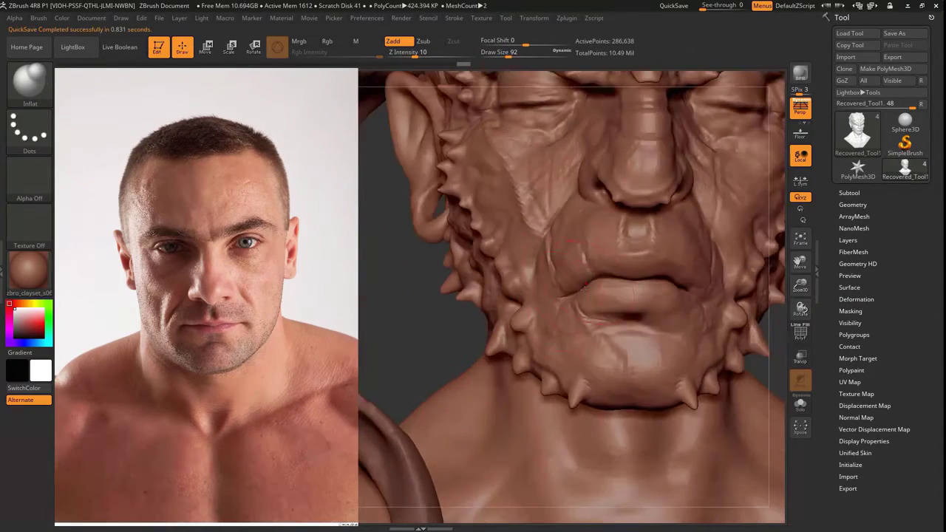
Swell the mouth corners with Inflat at draw size 92 and carve creases around the nostril wings with DamStandard at draw size 24
{"action": "mouse_move", "coordinate": [576, 331]}
{"action": "left_mouse_down"}
{"action": "mouse_move", "coordinate": [402, 338]}
{"action": "mouse_move", "coordinate": [503, 338]}
{"action": "left_mouse_up"}
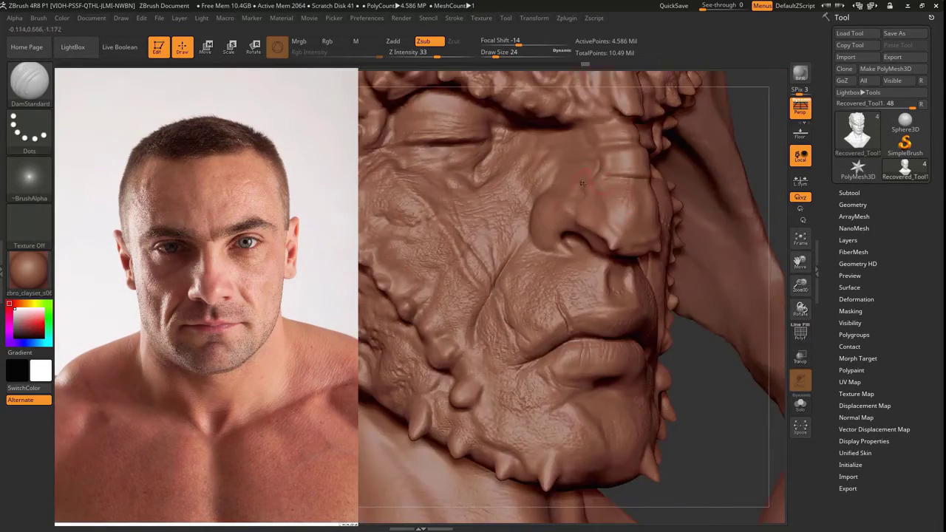
{"action": "mouse_move", "coordinate": [583, 184]}
{"action": "left_mouse_down"}
{"action": "mouse_move", "coordinate": [477, 190]}
{"action": "mouse_move", "coordinate": [530, 266]}
{"action": "mouse_move", "coordinate": [409, 456]}
{"action": "mouse_move", "coordinate": [702, 360]}
{"action": "left_mouse_up"}
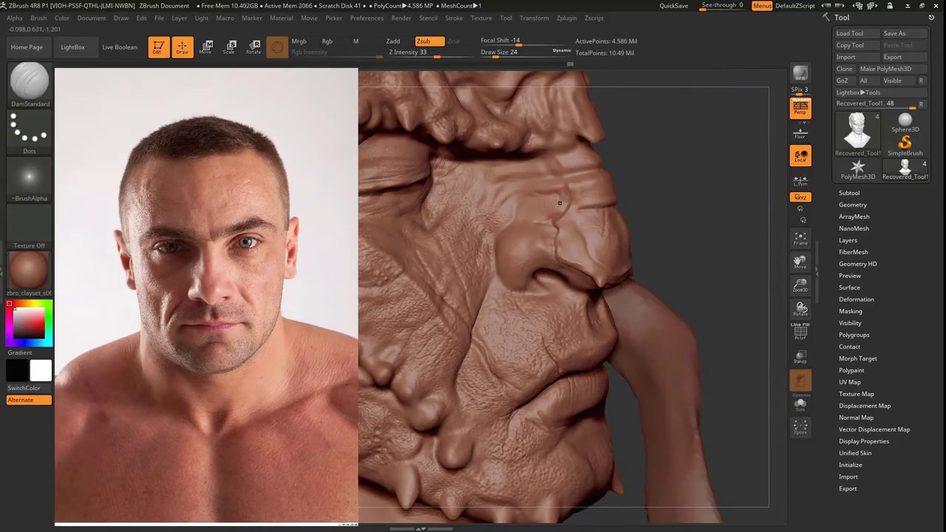
{"action": "mouse_move", "coordinate": [559, 202]}
{"action": "left_mouse_down"}
{"action": "mouse_move", "coordinate": [517, 214]}
{"action": "mouse_move", "coordinate": [365, 219]}
{"action": "mouse_move", "coordinate": [413, 299]}
{"action": "mouse_move", "coordinate": [370, 205]}
{"action": "mouse_move", "coordinate": [376, 400]}
{"action": "mouse_move", "coordinate": [506, 204]}
{"action": "mouse_move", "coordinate": [396, 413]}
{"action": "mouse_move", "coordinate": [674, 294]}
{"action": "left_mouse_up"}
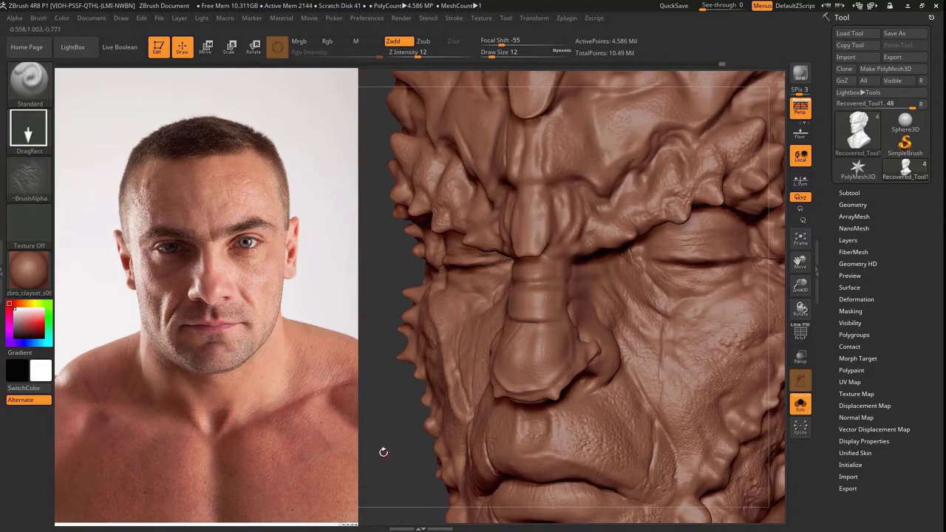
Carve fine creases at the inner eye corners with the DamStandard brush at draw size 12
{"action": "left_click_drag", "start_coordinate": [383, 451], "coordinate": [444, 444]}
{"action": "key", "text": "b"}
{"action": "key", "text": "d"}
{"action": "key", "text": "s"}
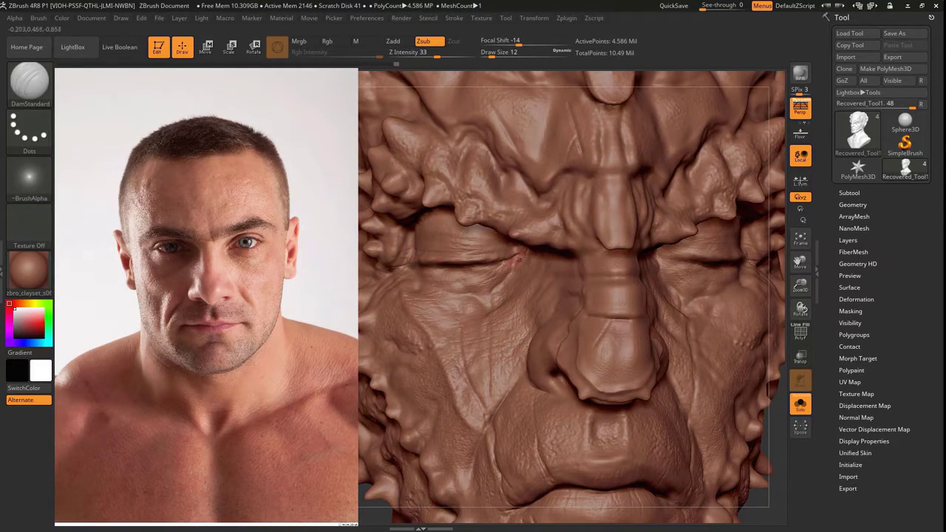
{"action": "mouse_move", "coordinate": [517, 255]}
{"action": "left_mouse_down", "text": "alt"}
{"action": "mouse_move", "coordinate": [416, 270]}
{"action": "mouse_move", "coordinate": [650, 200]}
{"action": "left_mouse_up", "text": "alt"}
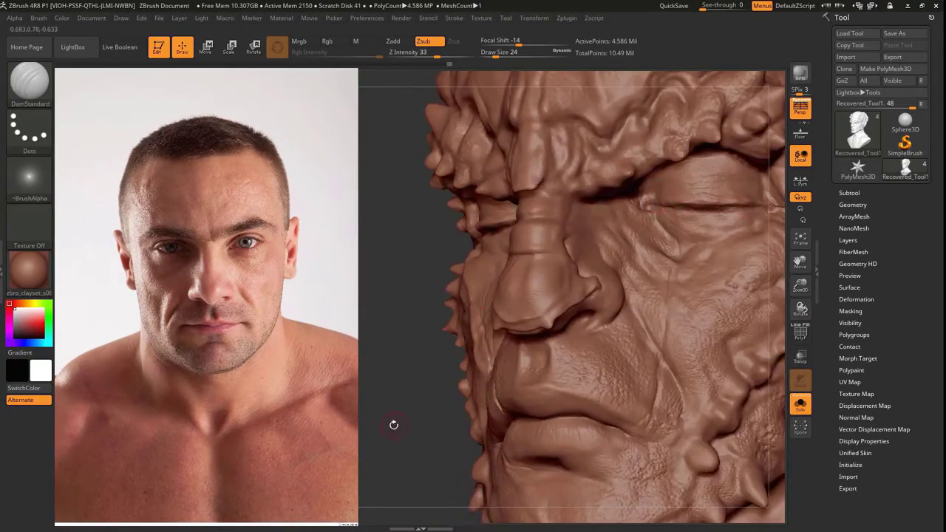
Add soft volume to the lips with the Standard brush using Alpha 01, Z Intensity 12 and draw size 32
{"action": "left_click_drag", "start_coordinate": [394, 425], "coordinate": [485, 365], "text": "alt"}
{"action": "key", "text": "b"}
{"action": "key", "text": "s"}
{"action": "key", "text": "t"}
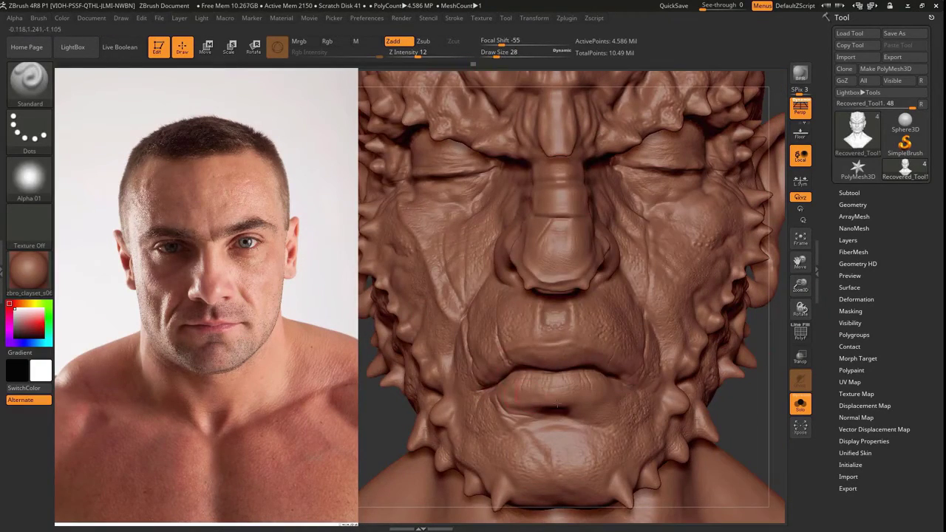
{"action": "left_click_drag", "start_coordinate": [381, 437], "coordinate": [533, 363]}
{"action": "key", "text": "bracketright"}
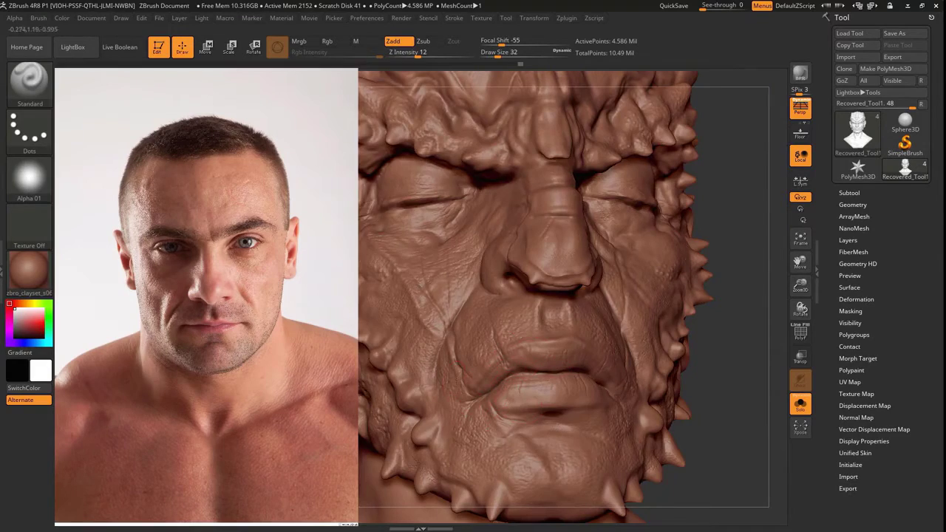
Adjust the shape of the mouth corners at a low subdivision level with the Move brush at draw size 52
{"action": "left_click_drag", "start_coordinate": [733, 455], "coordinate": [621, 333], "text": "alt"}
{"action": "key", "text": "b"}
{"action": "key", "text": "m"}
{"action": "key", "text": "v"}
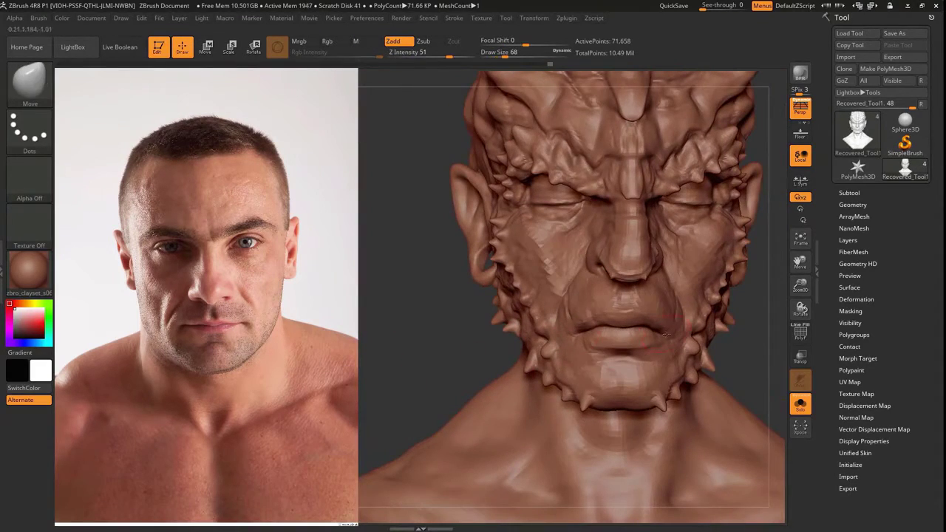
{"action": "key", "text": "bracketleft"}
{"action": "mouse_move", "coordinate": [413, 332]}
{"action": "left_mouse_down"}
{"action": "mouse_move", "coordinate": [443, 318]}
{"action": "mouse_move", "coordinate": [473, 332]}
{"action": "left_mouse_up"}
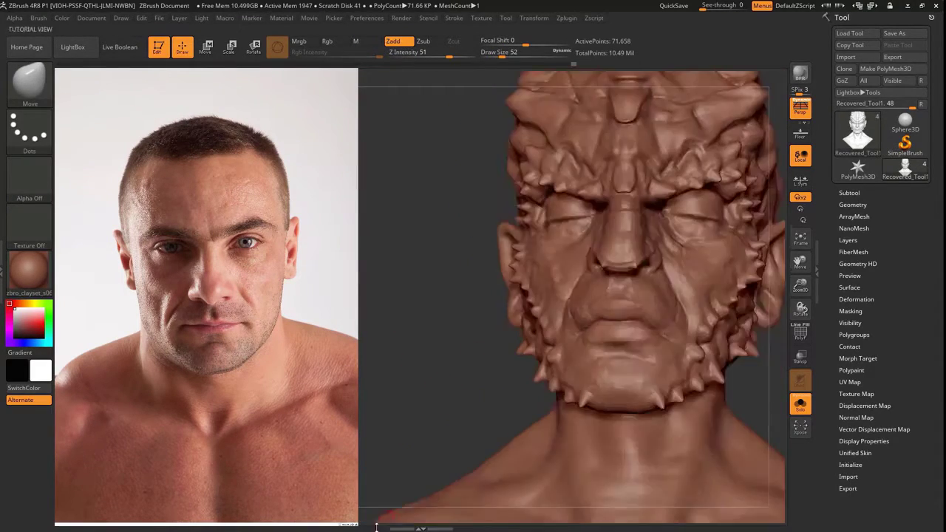
Build up the folds beside the mouth with the ClayBuildup brush
{"action": "key", "text": "b"}
{"action": "key", "text": "c"}
{"action": "key", "text": "b"}
{"action": "left_click_drag", "start_coordinate": [663, 338], "coordinate": [599, 349]}
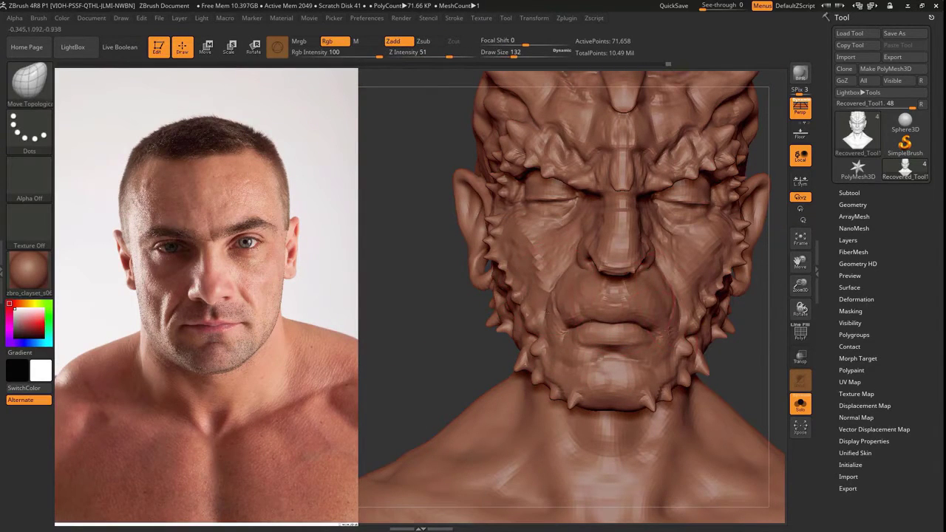
Refine the nose and mouth corners with the Move Topological brush, reducing its draw size progressively below 80
{"action": "key", "text": "bracketleft"}
{"action": "key", "text": "bracketleft"}
{"action": "key", "text": "bracketleft"}
{"action": "key", "text": "bracketleft"}
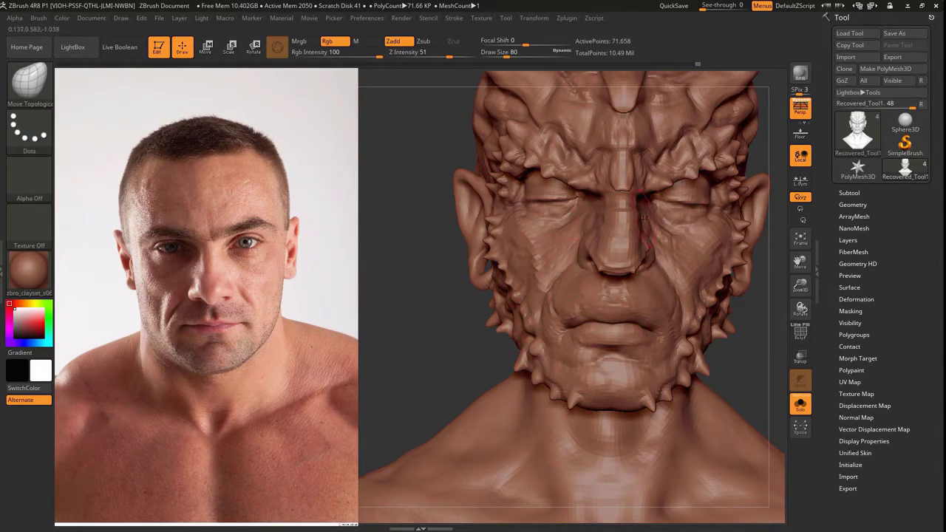
{"action": "mouse_move", "coordinate": [411, 341]}
{"action": "left_mouse_down"}
{"action": "mouse_move", "coordinate": [384, 319]}
{"action": "mouse_move", "coordinate": [414, 328]}
{"action": "mouse_move", "coordinate": [562, 313]}
{"action": "left_mouse_up"}
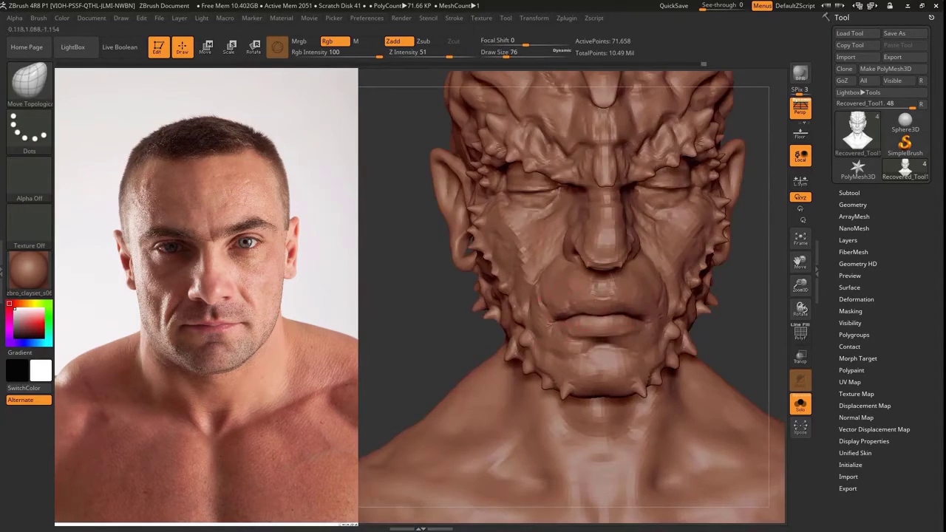
{"action": "key", "text": "bracketleft"}
{"action": "key", "text": "bracketleft"}
{"action": "key", "text": "bracketleft"}
{"action": "mouse_move", "coordinate": [399, 340]}
{"action": "left_mouse_down"}
{"action": "mouse_move", "coordinate": [403, 348]}
{"action": "mouse_move", "coordinate": [393, 335]}
{"action": "mouse_move", "coordinate": [376, 416]}
{"action": "mouse_move", "coordinate": [502, 428]}
{"action": "mouse_move", "coordinate": [532, 418]}
{"action": "mouse_move", "coordinate": [435, 302]}
{"action": "left_mouse_up"}
Raise the bust two subdivision levels and detail the face with the DamStandard and Blob brushes
{"action": "key", "text": "ctrl+d"}
{"action": "key", "text": "ctrl+d"}
{"action": "key", "text": "b"}
{"action": "key", "text": "d"}
{"action": "key", "text": "s"}
{"action": "key", "text": "b"}
{"action": "key", "text": "b"}
{"action": "key", "text": "l"}
{"action": "left_click_drag", "start_coordinate": [742, 455], "coordinate": [470, 383]}
{"action": "mouse_move", "coordinate": [686, 450]}
{"action": "left_mouse_down"}
{"action": "mouse_move", "coordinate": [703, 437]}
{"action": "mouse_move", "coordinate": [651, 403]}
{"action": "mouse_move", "coordinate": [475, 426]}
{"action": "left_mouse_up"}
Build up the cheek and spiky jaw surface with the Clay brush at draw size 28
{"action": "key", "text": "b"}
{"action": "key", "text": "c"}
{"action": "key", "text": "b"}
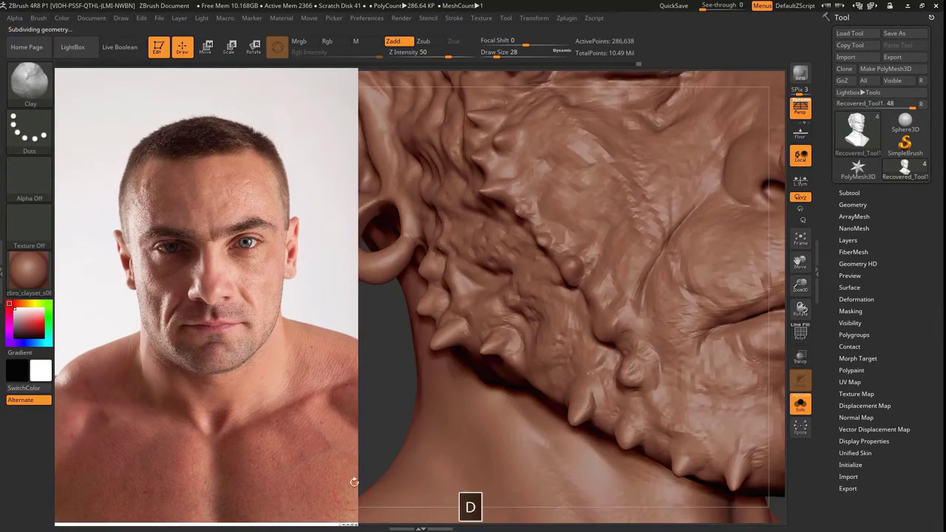
{"action": "mouse_move", "coordinate": [354, 482]}
{"action": "left_mouse_down", "text": "alt"}
{"action": "mouse_move", "coordinate": [390, 359]}
{"action": "mouse_move", "coordinate": [584, 343]}
{"action": "mouse_move", "coordinate": [704, 374]}
{"action": "mouse_move", "coordinate": [379, 331]}
{"action": "mouse_move", "coordinate": [422, 295]}
{"action": "mouse_move", "coordinate": [458, 317]}
{"action": "left_mouse_up", "text": "alt"}
Swell the facial forms at 4.586 million points with the Inflat brush at draw size 96
{"action": "key", "text": "b"}
{"action": "key", "text": "i"}
{"action": "key", "text": "n"}
{"action": "key", "text": "bracketright"}
{"action": "key", "text": "bracketright"}
Enlarge the portrait photo in Spotlight to show a close-up of the skin
{"action": "key", "text": "z"}
{"action": "key", "text": "z"}
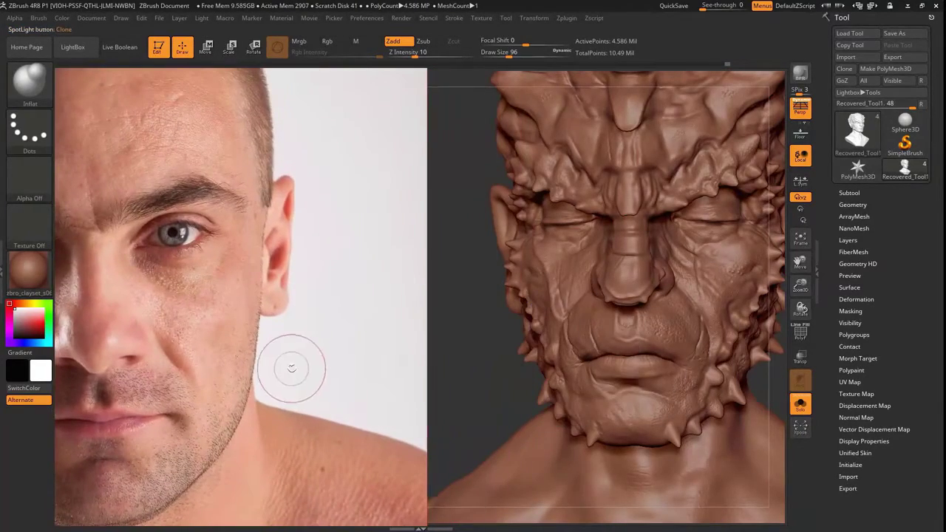
{"action": "mouse_move", "coordinate": [334, 368]}
{"action": "left_mouse_down"}
{"action": "mouse_move", "coordinate": [454, 380]}
{"action": "mouse_move", "coordinate": [458, 338]}
{"action": "left_mouse_up"}
Stamp the Scaly Skin_26 alpha over the cheeks and forehead with the Standard brush at Z Intensity 20, and hide the reference photo
{"action": "key", "text": "b"}
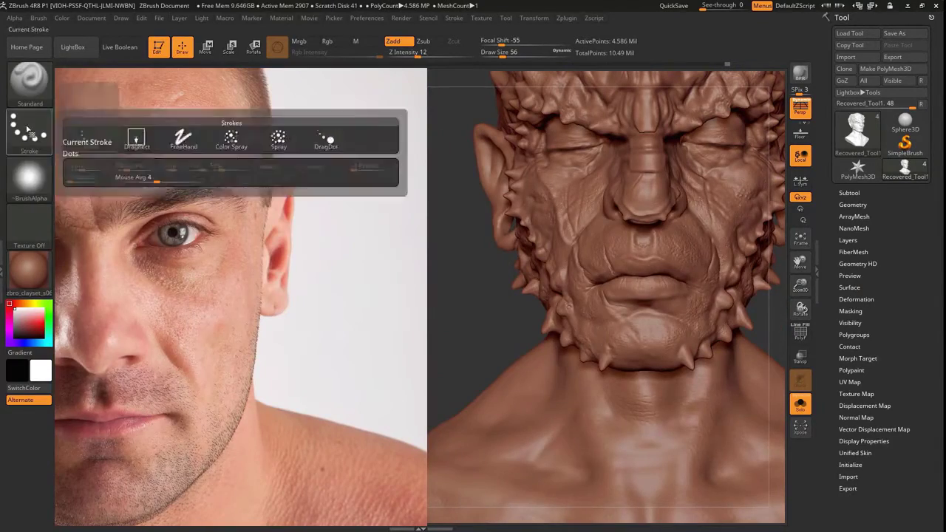
{"action": "left_click", "coordinate": [137, 140]}
{"action": "left_click", "coordinate": [30, 177]}
{"action": "left_click", "coordinate": [510, 186]}
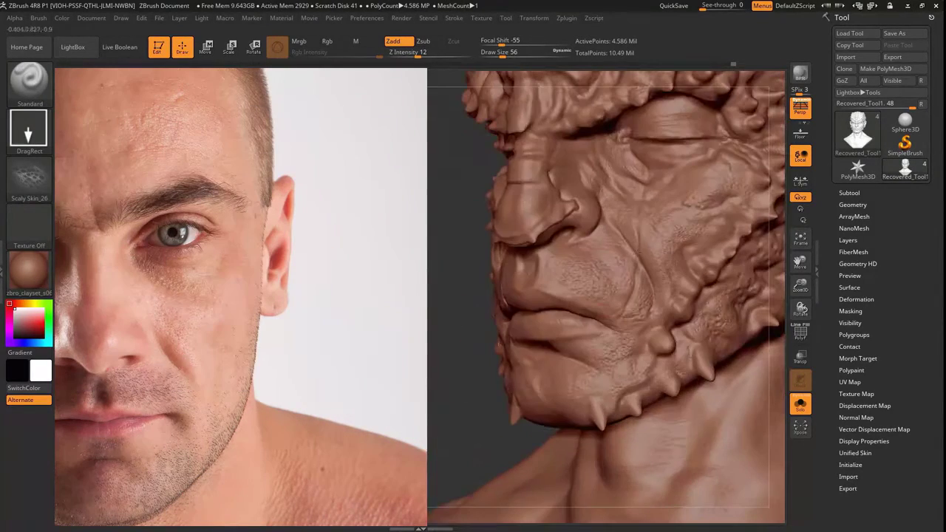
{"action": "mouse_move", "coordinate": [479, 338]}
{"action": "left_mouse_down", "text": "alt"}
{"action": "mouse_move", "coordinate": [449, 310]}
{"action": "mouse_move", "coordinate": [444, 244]}
{"action": "left_mouse_up", "text": "alt"}
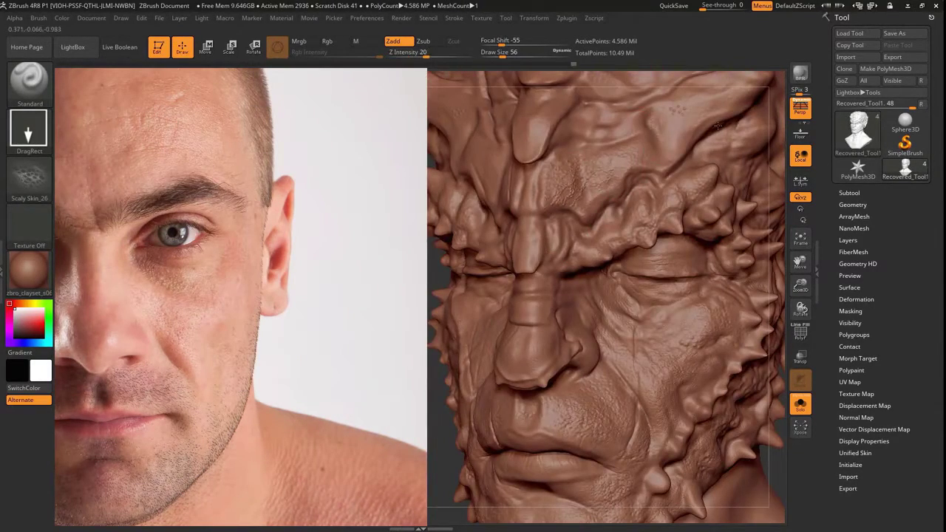
{"action": "mouse_move", "coordinate": [533, 323]}
{"action": "left_mouse_down", "text": "alt"}
{"action": "mouse_move", "coordinate": [439, 392]}
{"action": "mouse_move", "coordinate": [268, 308]}
{"action": "mouse_move", "coordinate": [341, 289]}
{"action": "mouse_move", "coordinate": [369, 233]}
{"action": "left_mouse_up", "text": "alt"}
{"action": "key", "text": "shift+z"}
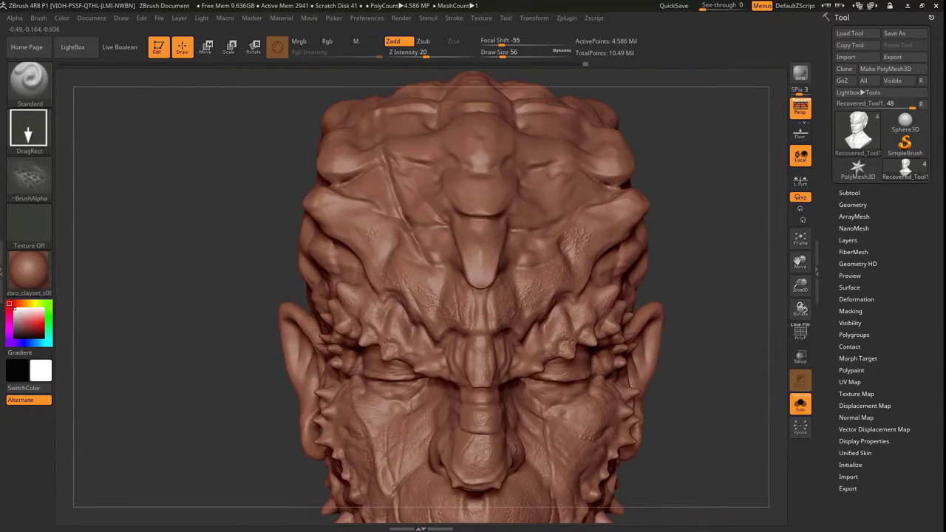
Stamp the scaly skin alpha over the forehead, horned brow plates and nose bridge with the Standard brush at draw size 56, and quick-save
{"action": "left_click_drag", "start_coordinate": [411, 282], "coordinate": [498, 133]}
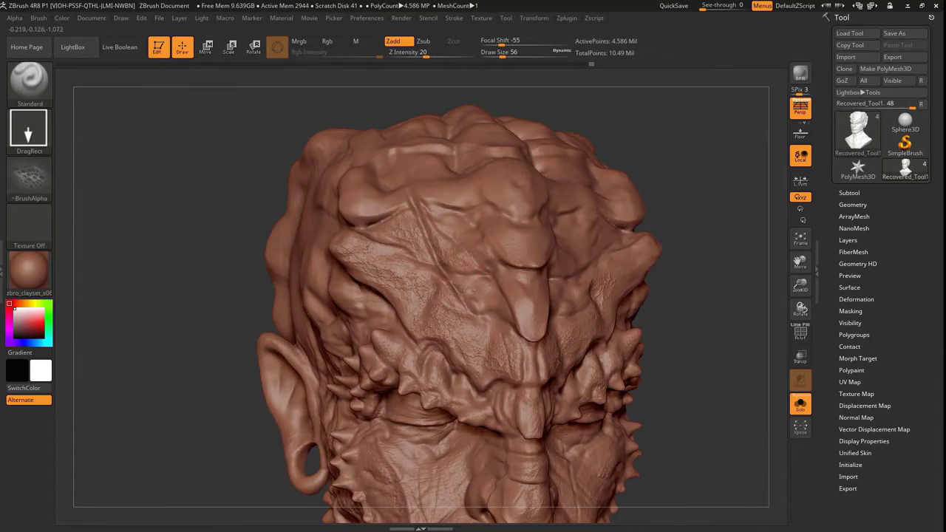
{"action": "left_click_drag", "start_coordinate": [266, 369], "coordinate": [283, 384]}
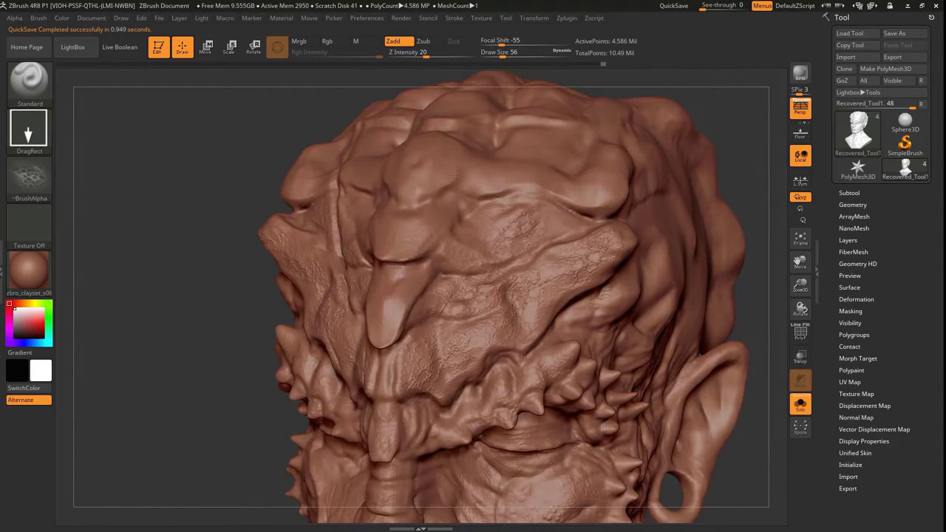
{"action": "left_click_drag", "start_coordinate": [397, 311], "coordinate": [424, 165]}
{"action": "left_click_drag", "start_coordinate": [385, 339], "coordinate": [363, 418]}
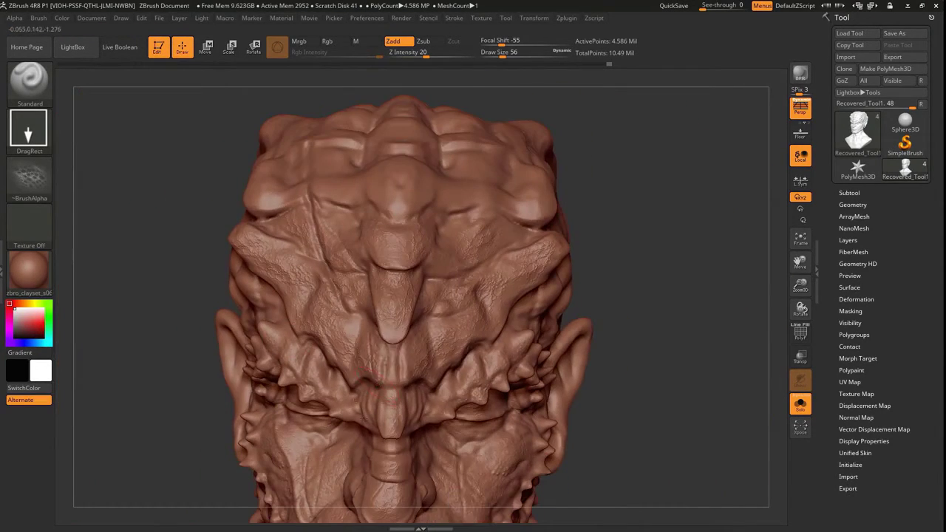
{"action": "mouse_move", "coordinate": [206, 284]}
{"action": "left_mouse_down"}
{"action": "mouse_move", "coordinate": [533, 193]}
{"action": "mouse_move", "coordinate": [532, 443]}
{"action": "mouse_move", "coordinate": [500, 407]}
{"action": "mouse_move", "coordinate": [550, 367]}
{"action": "mouse_move", "coordinate": [436, 340]}
{"action": "mouse_move", "coordinate": [405, 277]}
{"action": "mouse_move", "coordinate": [548, 302]}
{"action": "left_mouse_up"}
{"action": "mouse_move", "coordinate": [584, 332]}
{"action": "left_mouse_down"}
{"action": "mouse_move", "coordinate": [264, 291]}
{"action": "mouse_move", "coordinate": [377, 174]}
{"action": "left_mouse_up"}
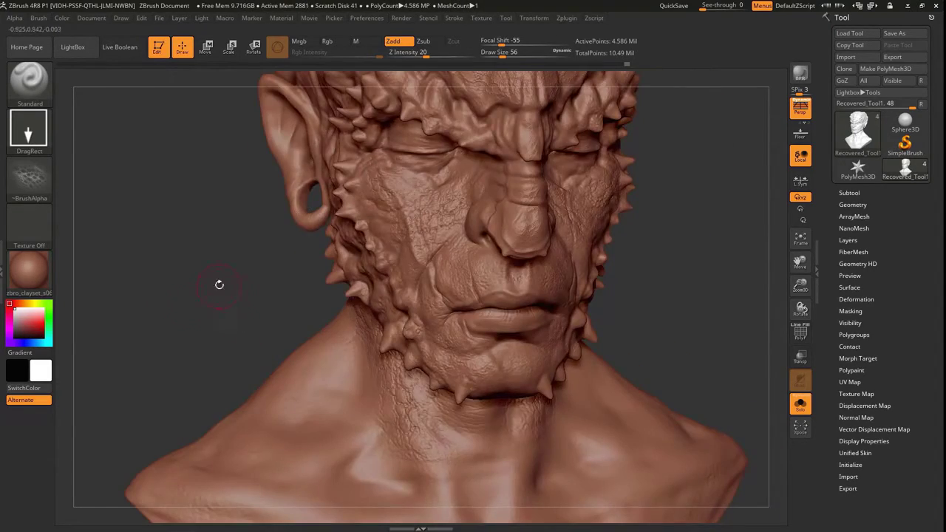
Stamp the scaly skin alpha over the neck, lower face and shoulders with the Standard brush at Z Intensity 20, and quick-save
{"action": "left_click_drag", "start_coordinate": [218, 285], "coordinate": [392, 274], "text": "alt"}
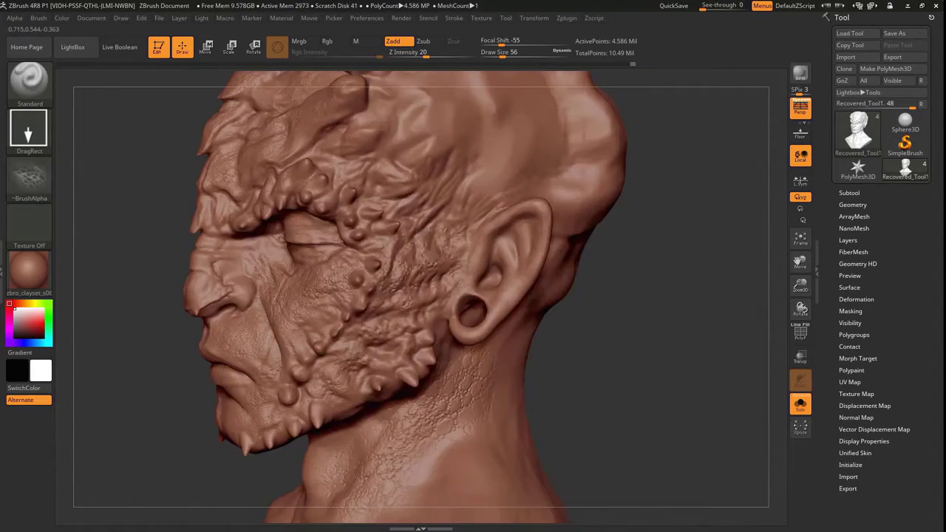
{"action": "mouse_move", "coordinate": [389, 450]}
{"action": "left_mouse_down", "text": "alt"}
{"action": "mouse_move", "coordinate": [391, 502]}
{"action": "mouse_move", "coordinate": [522, 448]}
{"action": "mouse_move", "coordinate": [332, 473]}
{"action": "mouse_move", "coordinate": [259, 370]}
{"action": "mouse_move", "coordinate": [196, 333]}
{"action": "left_mouse_up", "text": "alt"}
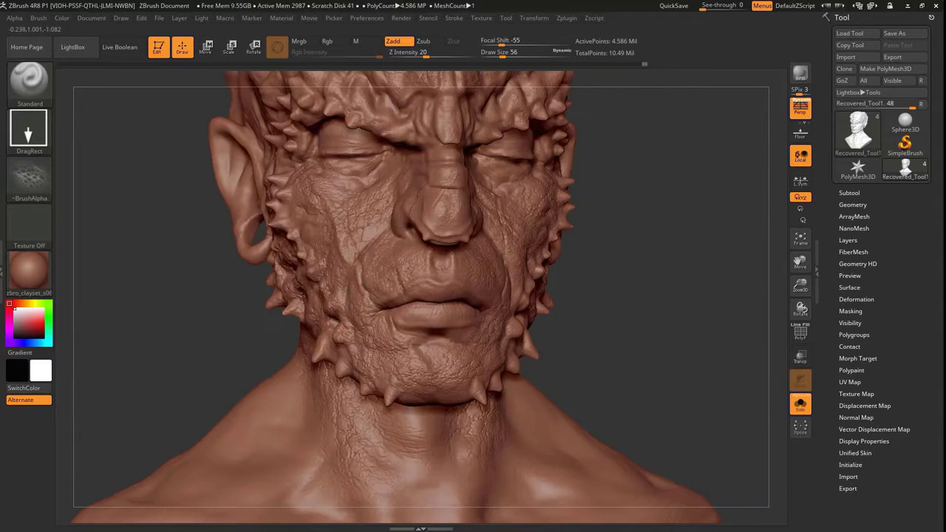
{"action": "key", "text": "9"}
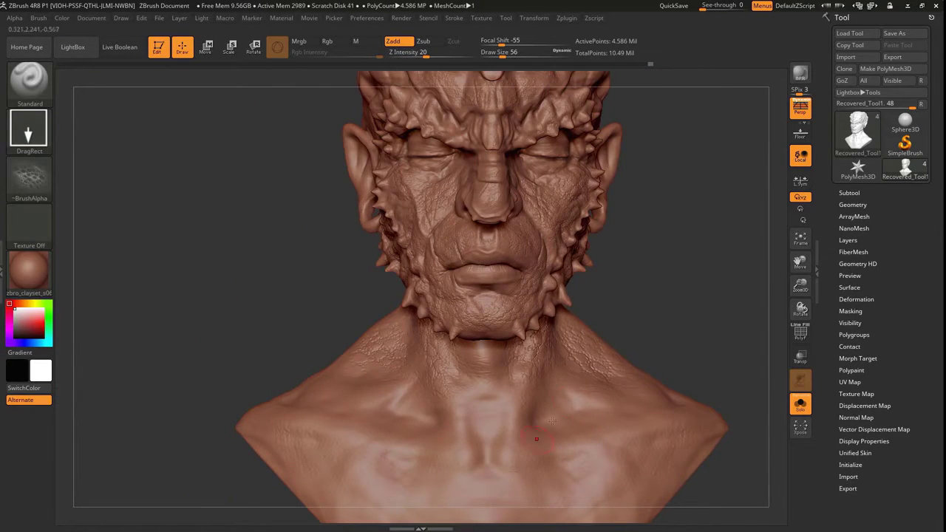
{"action": "left_click_drag", "start_coordinate": [283, 466], "coordinate": [521, 402], "text": "alt"}
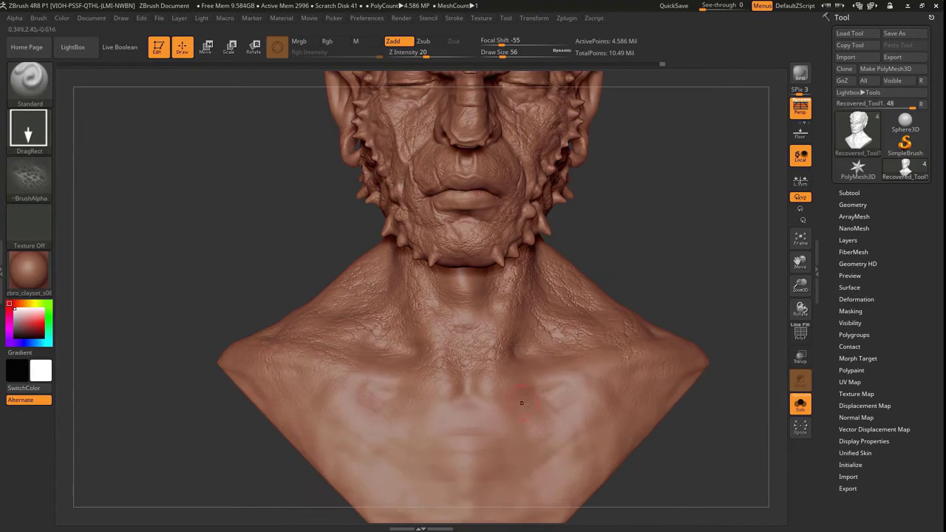
Extend the scaly skin texture over the temples, the back of the head and the back of the neck
{"action": "left_click_drag", "start_coordinate": [312, 429], "coordinate": [509, 215]}
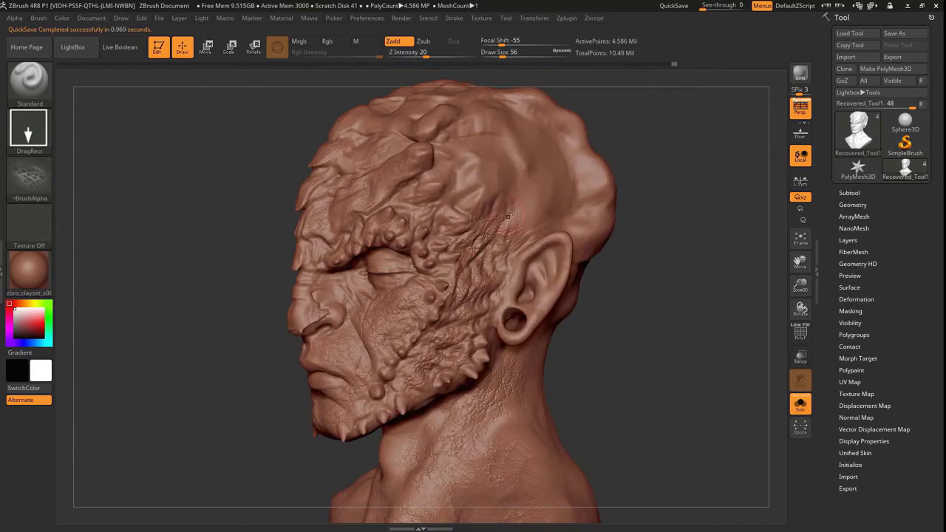
{"action": "left_click_drag", "start_coordinate": [157, 309], "coordinate": [355, 310]}
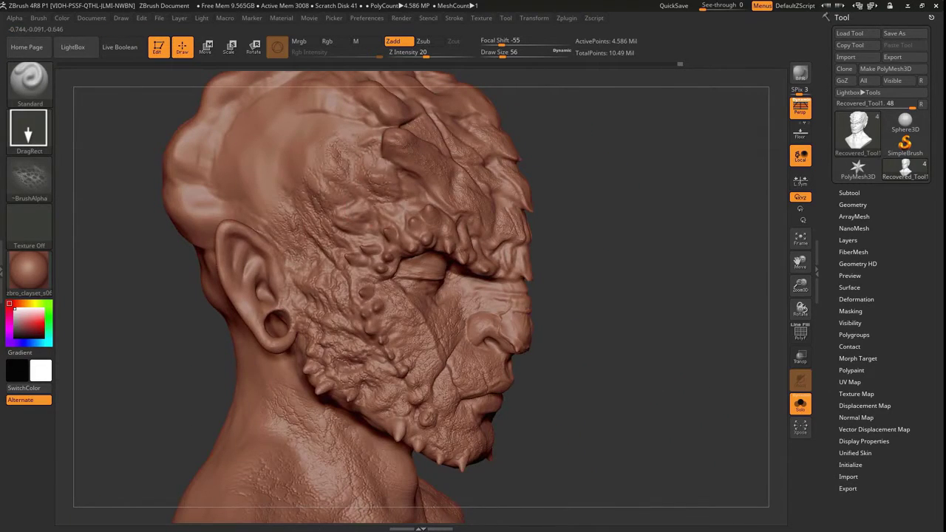
{"action": "left_click_drag", "start_coordinate": [221, 296], "coordinate": [464, 321]}
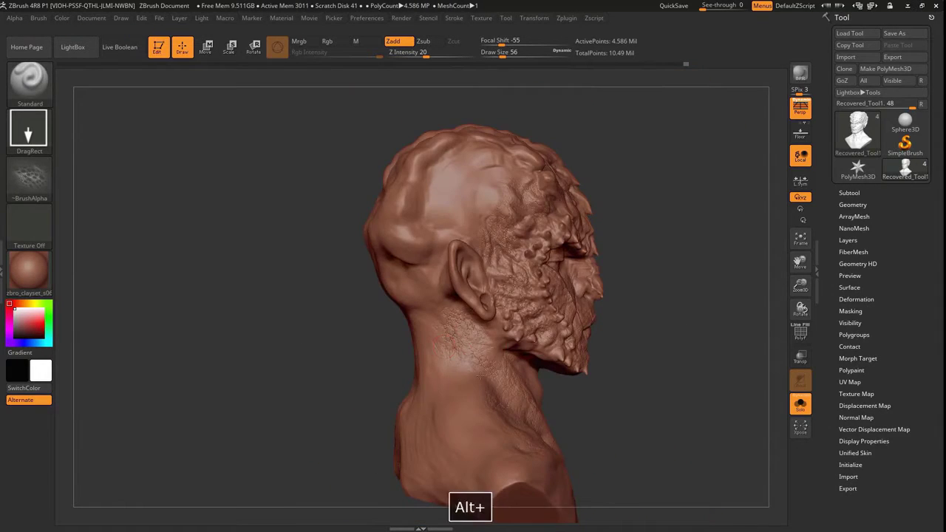
{"action": "left_click_drag", "start_coordinate": [479, 375], "coordinate": [258, 366]}
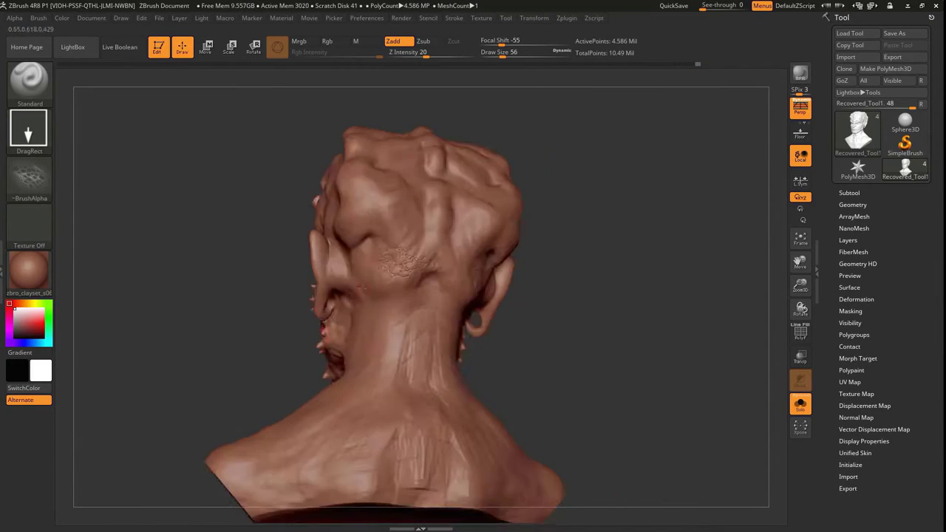
{"action": "left_click_drag", "start_coordinate": [355, 414], "coordinate": [421, 491]}
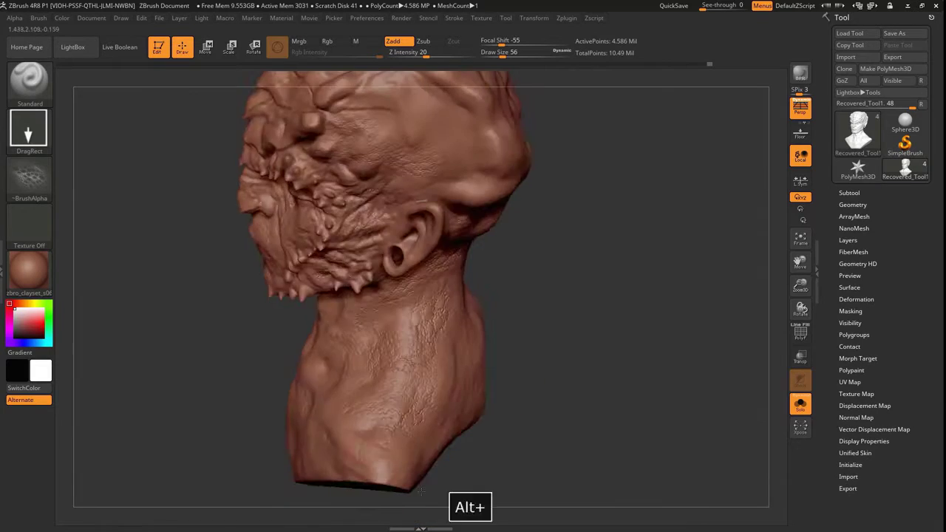
Cover the chest and the lower edge of the bust with the scaly skin alpha, and quick-save
{"action": "left_click_drag", "start_coordinate": [148, 393], "coordinate": [310, 423]}
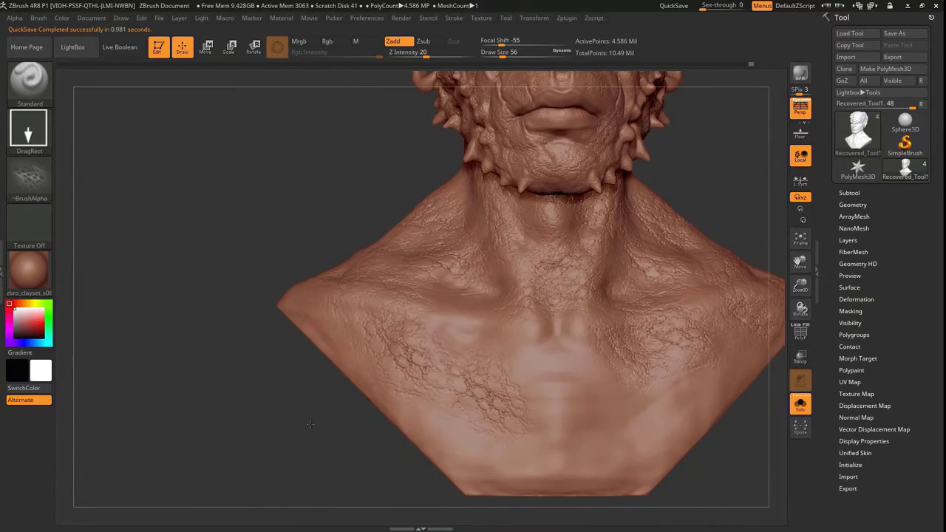
{"action": "left_click_drag", "start_coordinate": [671, 494], "coordinate": [348, 433], "text": "alt"}
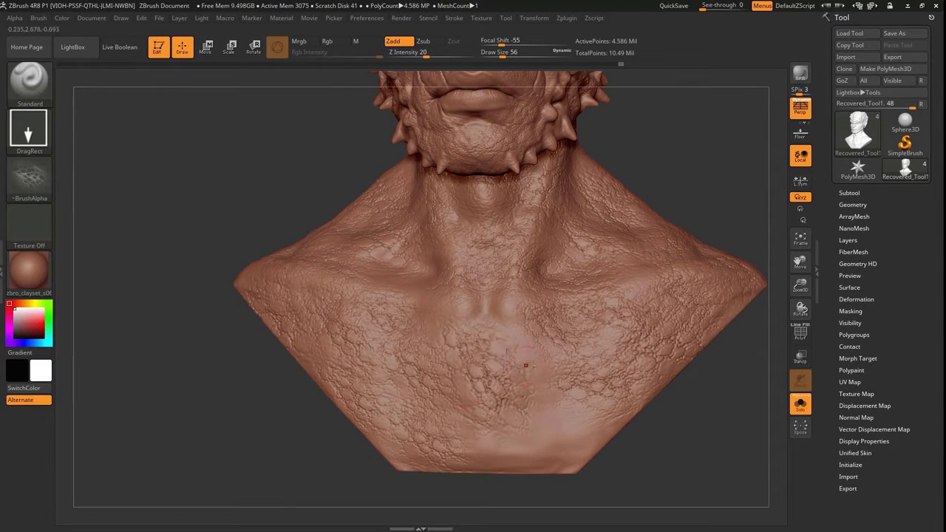
{"action": "mouse_move", "coordinate": [218, 419]}
{"action": "left_mouse_down"}
{"action": "mouse_move", "coordinate": [196, 384]}
{"action": "mouse_move", "coordinate": [207, 380]}
{"action": "mouse_move", "coordinate": [179, 357]}
{"action": "mouse_move", "coordinate": [385, 237]}
{"action": "mouse_move", "coordinate": [397, 177]}
{"action": "mouse_move", "coordinate": [414, 222]}
{"action": "left_mouse_up"}
{"action": "mouse_move", "coordinate": [260, 332]}
{"action": "left_mouse_down"}
{"action": "mouse_move", "coordinate": [226, 374]}
{"action": "mouse_move", "coordinate": [221, 348]}
{"action": "mouse_move", "coordinate": [355, 325]}
{"action": "mouse_move", "coordinate": [521, 264]}
{"action": "mouse_move", "coordinate": [532, 244]}
{"action": "mouse_move", "coordinate": [532, 295]}
{"action": "mouse_move", "coordinate": [354, 347]}
{"action": "mouse_move", "coordinate": [212, 363]}
{"action": "left_mouse_up"}
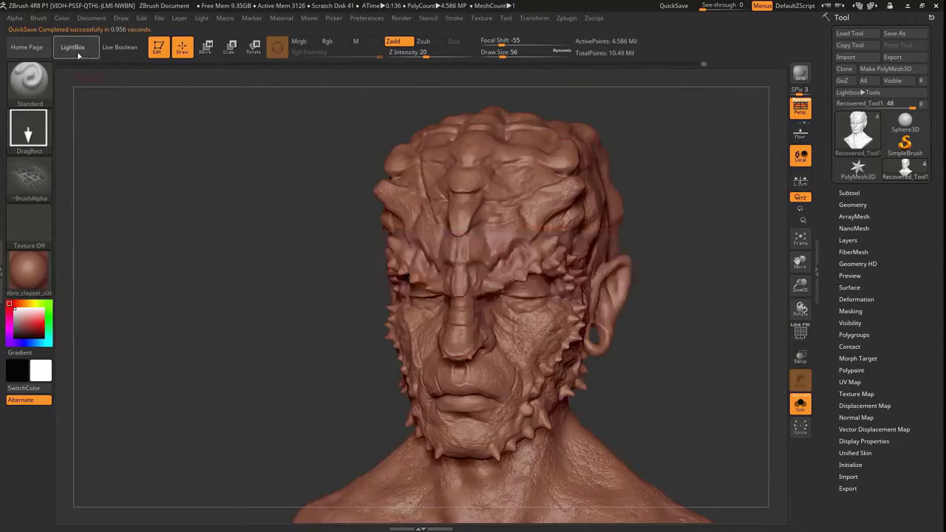
Preview the gw_oxide and md_antique_bronze materials on the bust, and return to the zbro_clayset_s06 material
{"action": "left_click", "coordinate": [73, 47]}
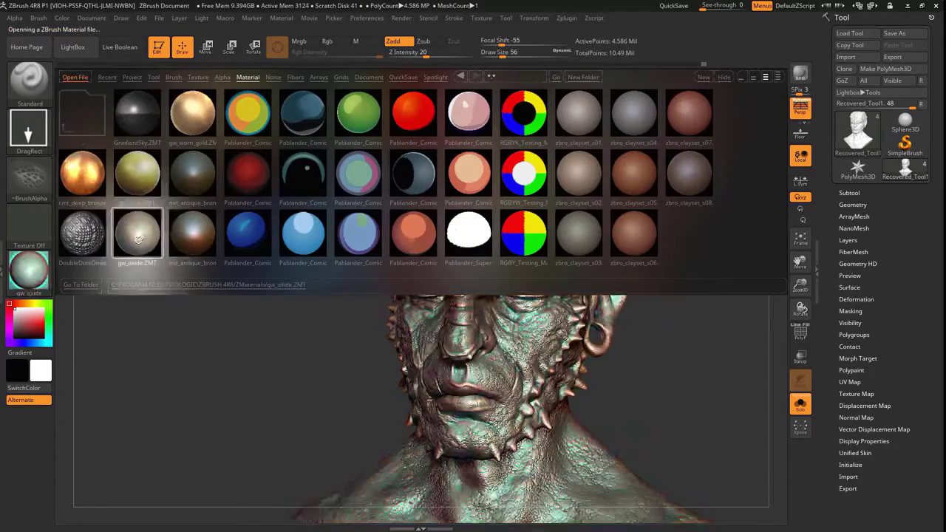
{"action": "double_click", "coordinate": [187, 175]}
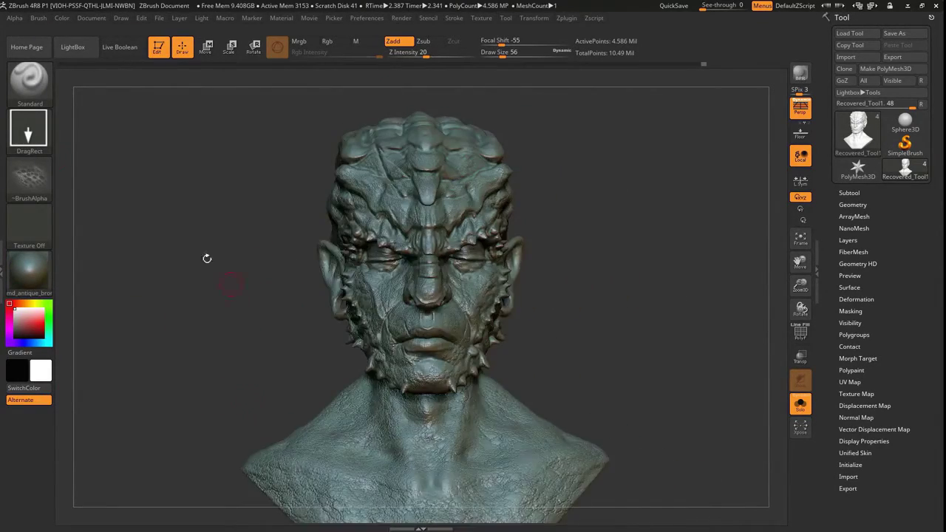
{"action": "left_click", "coordinate": [28, 270]}
Show the horns together with the head, and reshape the face at lower subdivision levels with the Move brush at draw sizes 120 and 96
{"action": "key", "text": "shift+d"}
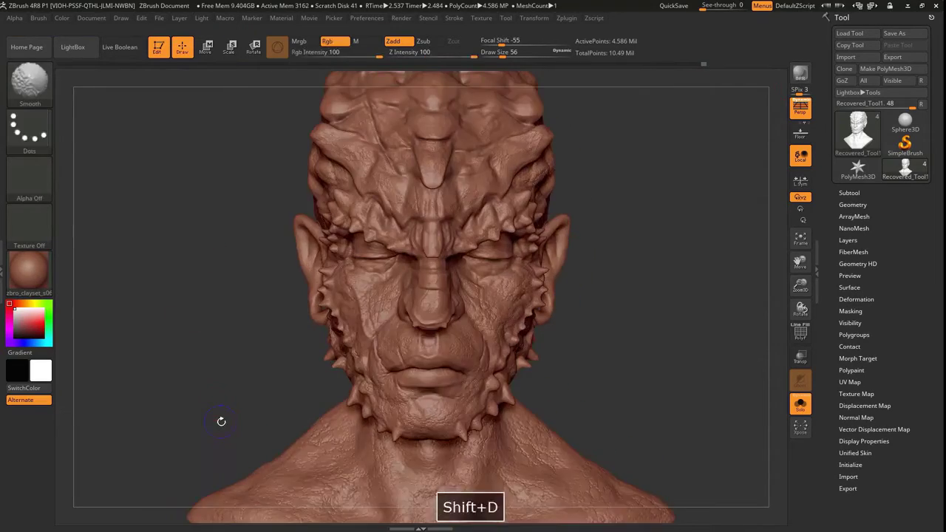
{"action": "left_click_drag", "start_coordinate": [170, 310], "coordinate": [165, 342], "text": "alt"}
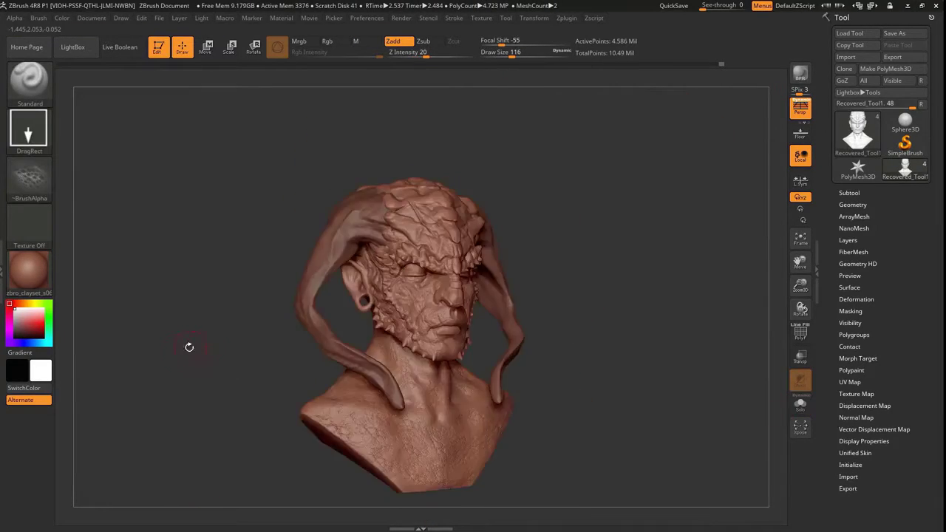
{"action": "key", "text": "shift+d"}
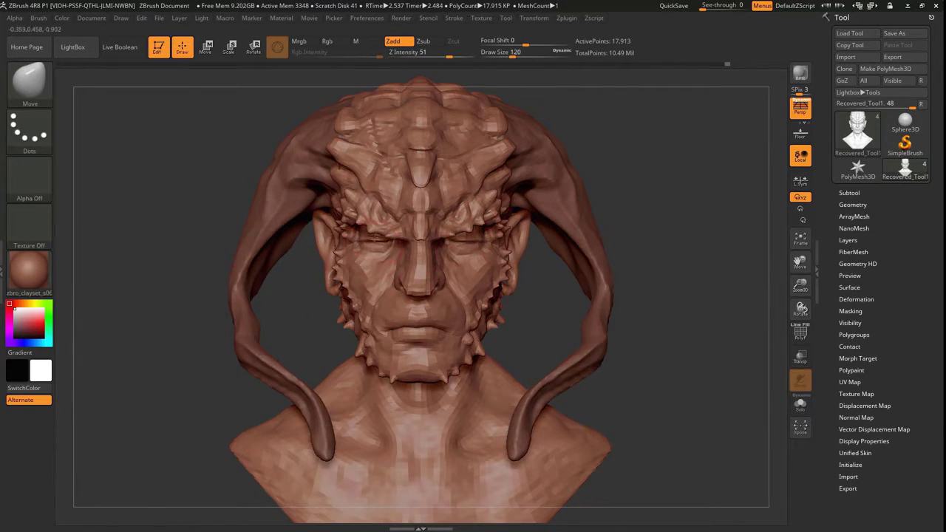
{"action": "mouse_move", "coordinate": [166, 342]}
{"action": "left_mouse_down"}
{"action": "mouse_move", "coordinate": [119, 342]}
{"action": "mouse_move", "coordinate": [170, 341]}
{"action": "mouse_move", "coordinate": [198, 311]}
{"action": "mouse_move", "coordinate": [190, 328]}
{"action": "mouse_move", "coordinate": [149, 323]}
{"action": "mouse_move", "coordinate": [169, 448]}
{"action": "mouse_move", "coordinate": [167, 337]}
{"action": "mouse_move", "coordinate": [331, 208]}
{"action": "left_mouse_up"}
{"action": "key", "text": "["}
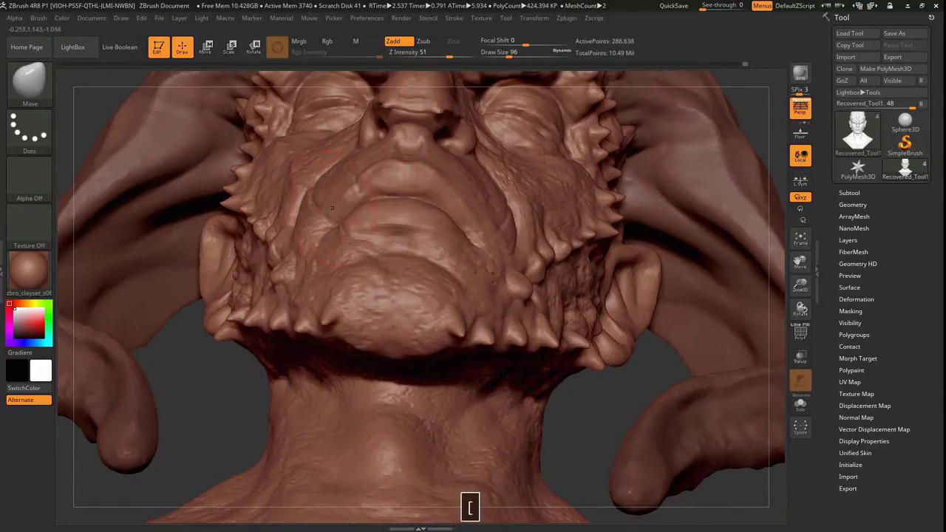
{"action": "key", "text": "["}
Swell the lips and lower face with the Inflat brush at Z Intensity 10, and refine the mouth shape with the Move brush
{"action": "right_click_drag", "start_coordinate": [484, 220], "coordinate": [468, 242]}
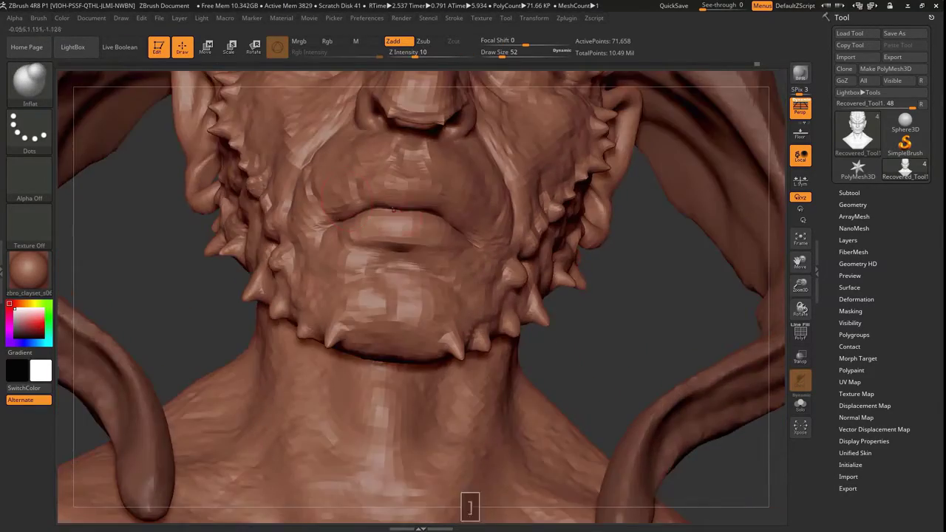
{"action": "mouse_move", "coordinate": [393, 210]}
{"action": "left_mouse_down"}
{"action": "mouse_move", "coordinate": [193, 280]}
{"action": "mouse_move", "coordinate": [135, 312]}
{"action": "mouse_move", "coordinate": [409, 190]}
{"action": "mouse_move", "coordinate": [229, 304]}
{"action": "left_mouse_up"}
{"action": "key", "text": "ctrl+d"}
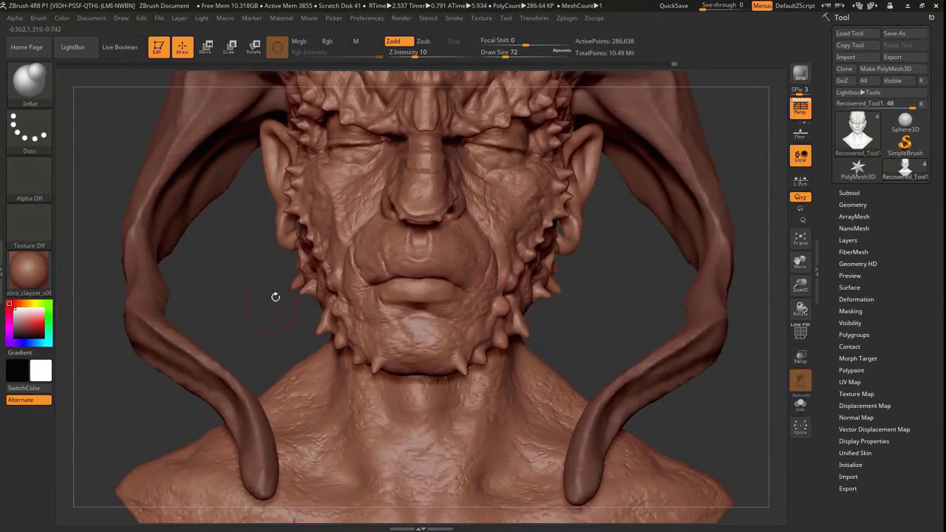
{"action": "left_click_drag", "start_coordinate": [527, 289], "coordinate": [354, 263]}
{"action": "key", "text": "bracketleft"}
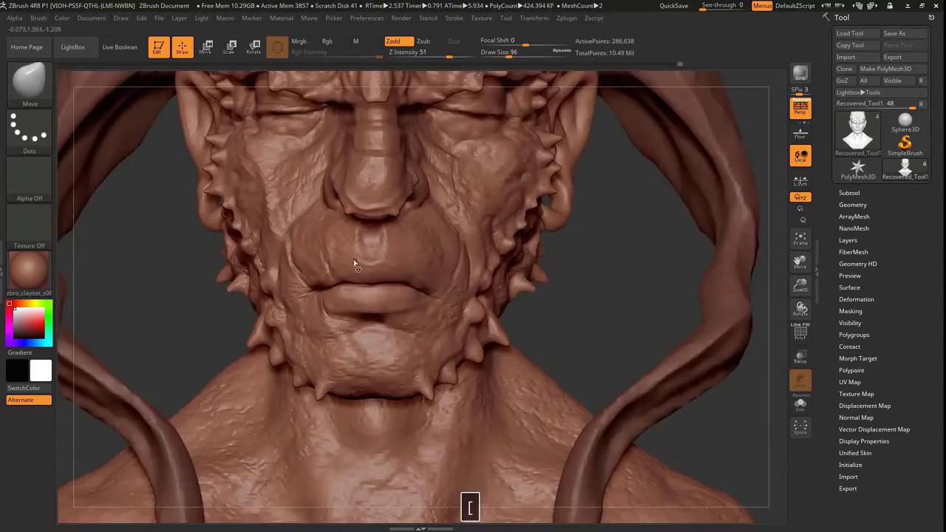
{"action": "left_click_drag", "start_coordinate": [188, 288], "coordinate": [184, 321]}
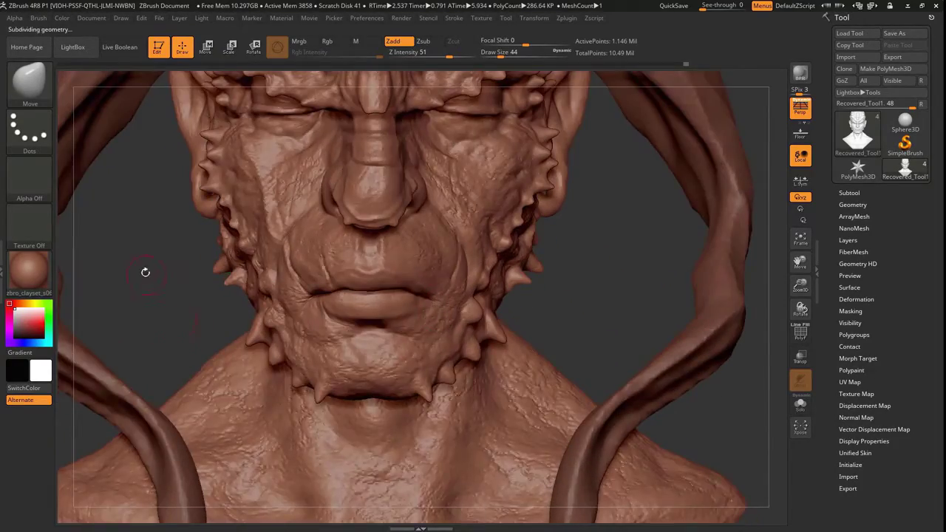
Isolate the head at the highest subdivision level and carve creases around the mouth and jaw with DamStandard at draw size 16
{"action": "left_click_drag", "start_coordinate": [145, 272], "coordinate": [212, 327]}
{"action": "key", "text": "b"}
{"action": "key", "text": "d"}
{"action": "key", "text": "s"}
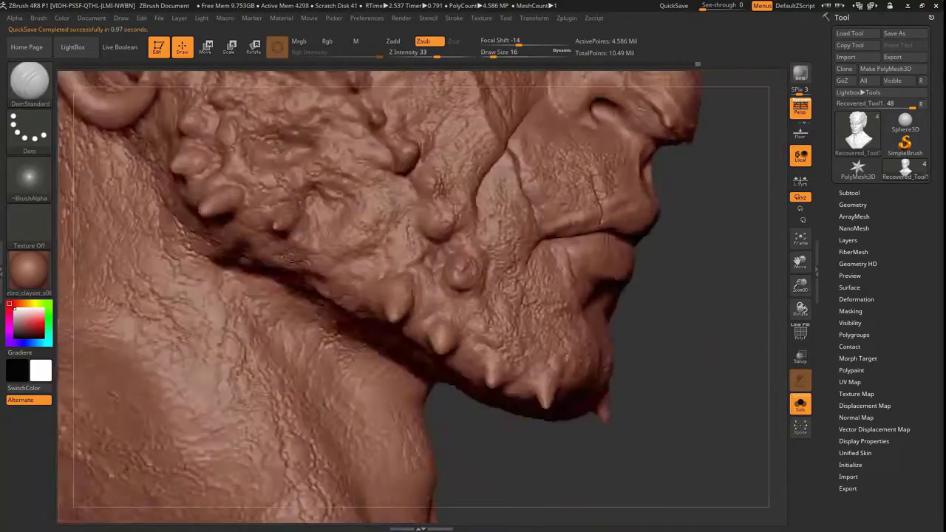
{"action": "left_click_drag", "start_coordinate": [709, 332], "coordinate": [728, 318]}
{"action": "mouse_move", "coordinate": [418, 329]}
{"action": "left_mouse_down"}
{"action": "mouse_move", "coordinate": [520, 379]}
{"action": "mouse_move", "coordinate": [404, 317]}
{"action": "mouse_move", "coordinate": [725, 317]}
{"action": "mouse_move", "coordinate": [650, 296]}
{"action": "mouse_move", "coordinate": [518, 211]}
{"action": "left_mouse_up"}
{"action": "mouse_move", "coordinate": [417, 318]}
{"action": "left_mouse_down"}
{"action": "mouse_move", "coordinate": [545, 240]}
{"action": "mouse_move", "coordinate": [214, 319]}
{"action": "left_mouse_up"}
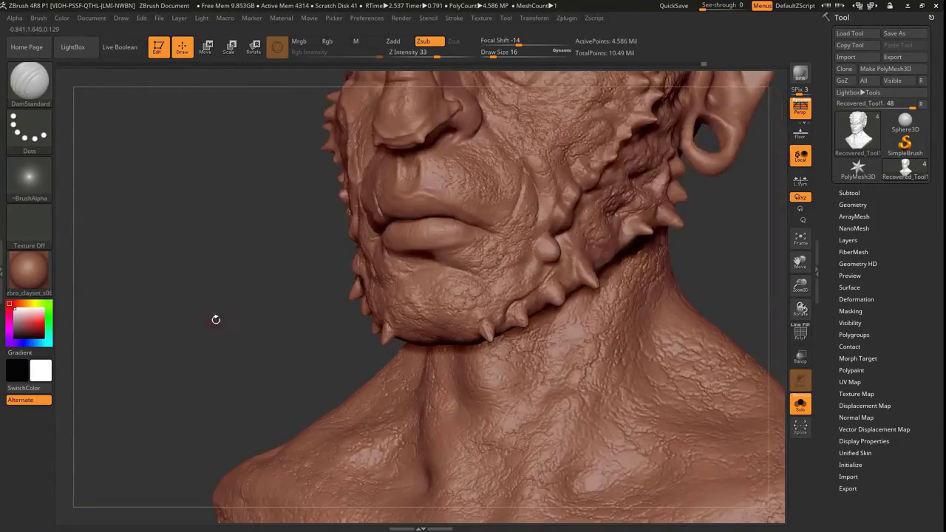
Soften the skin texture above the upper lip with the SmoothPeaks brush at draw size 44, and quick-save
{"action": "key", "text": "b"}
{"action": "left_click", "coordinate": [78, 170]}
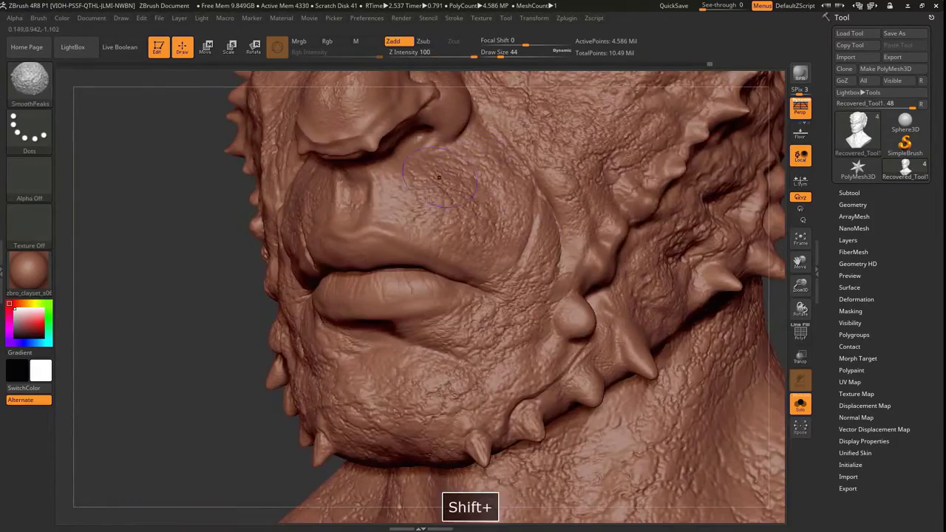
{"action": "left_click_drag", "start_coordinate": [438, 178], "coordinate": [458, 187]}
{"action": "mouse_move", "coordinate": [221, 430]}
{"action": "left_mouse_down", "text": "shift"}
{"action": "mouse_move", "coordinate": [393, 330]}
{"action": "mouse_move", "coordinate": [257, 347]}
{"action": "left_mouse_up", "text": "shift"}
{"action": "mouse_move", "coordinate": [185, 428]}
{"action": "left_mouse_down"}
{"action": "mouse_move", "coordinate": [244, 414]}
{"action": "mouse_move", "coordinate": [222, 333]}
{"action": "left_mouse_up"}
{"action": "key", "text": "9"}
{"action": "mouse_move", "coordinate": [615, 360]}
{"action": "left_mouse_down"}
{"action": "mouse_move", "coordinate": [442, 244]}
{"action": "mouse_move", "coordinate": [518, 258]}
{"action": "mouse_move", "coordinate": [295, 354]}
{"action": "mouse_move", "coordinate": [227, 371]}
{"action": "mouse_move", "coordinate": [335, 311]}
{"action": "mouse_move", "coordinate": [488, 295]}
{"action": "mouse_move", "coordinate": [560, 259]}
{"action": "mouse_move", "coordinate": [484, 333]}
{"action": "left_mouse_up"}
{"action": "key", "text": "9"}
{"action": "key", "text": "0"}
Carve curved grooves into the round knobs beside the mouth with DamStandard at draw size 16 and Z Intensity 33
{"action": "key", "text": "b"}
{"action": "key", "text": "d"}
{"action": "key", "text": "s"}
{"action": "left_click_drag", "start_coordinate": [581, 233], "coordinate": [592, 259]}
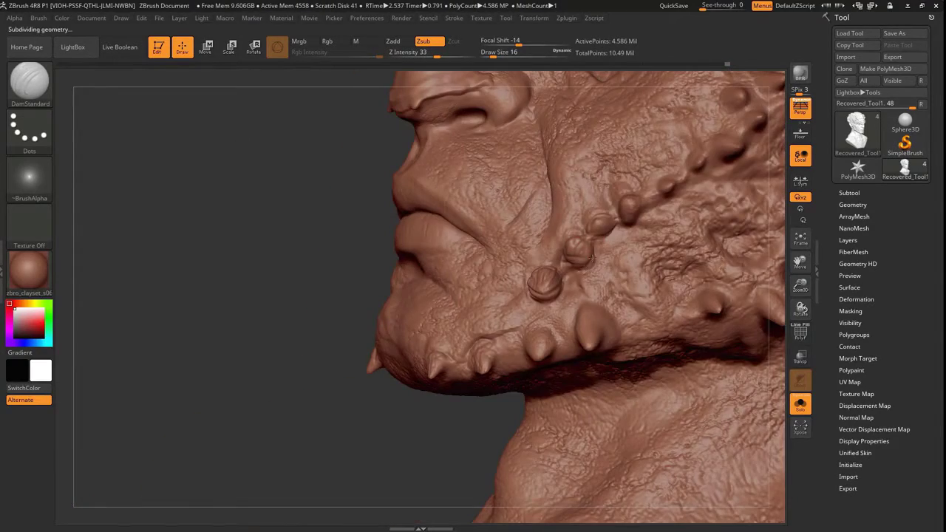
{"action": "left_click_drag", "start_coordinate": [513, 314], "coordinate": [317, 189]}
Rework the jaw knobs and spikes with the Clay and Inflat brushes at draw size 16
{"action": "key", "text": "b"}
{"action": "key", "text": "c"}
{"action": "key", "text": "l"}
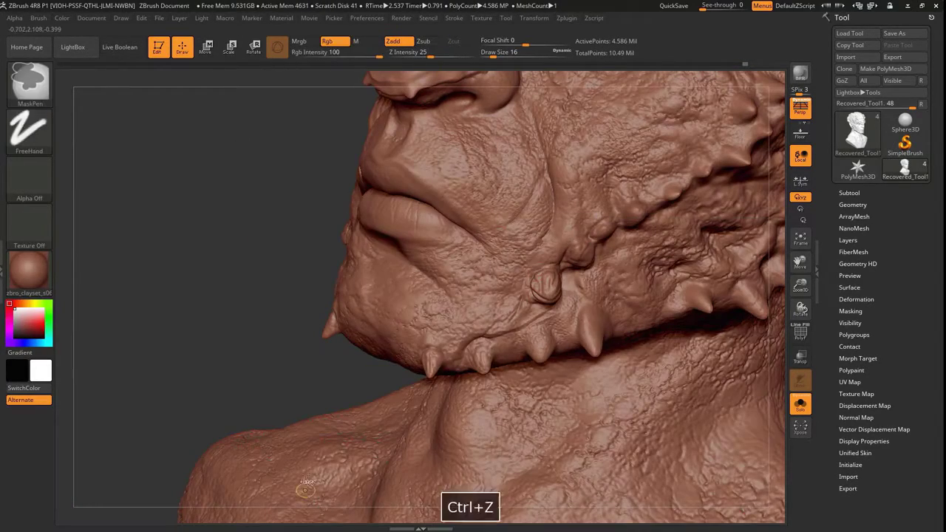
{"action": "key", "text": "b"}
{"action": "key", "text": "i"}
{"action": "key", "text": "n"}
{"action": "mouse_move", "coordinate": [170, 436]}
{"action": "left_mouse_down"}
{"action": "mouse_move", "coordinate": [140, 399]}
{"action": "mouse_move", "coordinate": [221, 396]}
{"action": "mouse_move", "coordinate": [166, 379]}
{"action": "left_mouse_up"}
Set up the Standard brush with the DragRect stroke and Alpha 22 at Z Intensity 20, and quick-save
{"action": "key", "text": "b"}
{"action": "key", "text": "s"}
{"action": "key", "text": "t"}
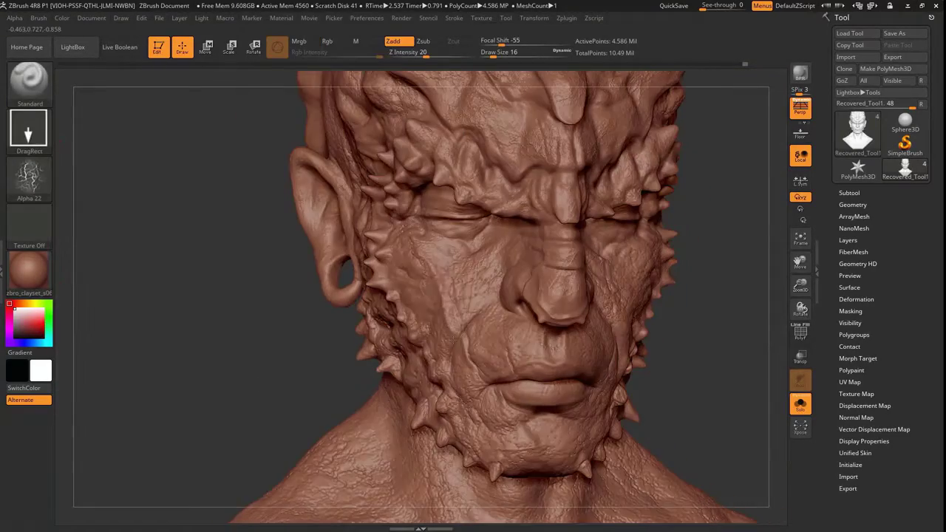
{"action": "mouse_move", "coordinate": [170, 325]}
{"action": "left_mouse_down"}
{"action": "mouse_move", "coordinate": [180, 313]}
{"action": "mouse_move", "coordinate": [316, 405]}
{"action": "mouse_move", "coordinate": [296, 414]}
{"action": "mouse_move", "coordinate": [231, 373]}
{"action": "mouse_move", "coordinate": [343, 323]}
{"action": "mouse_move", "coordinate": [190, 384]}
{"action": "mouse_move", "coordinate": [203, 445]}
{"action": "left_mouse_up"}
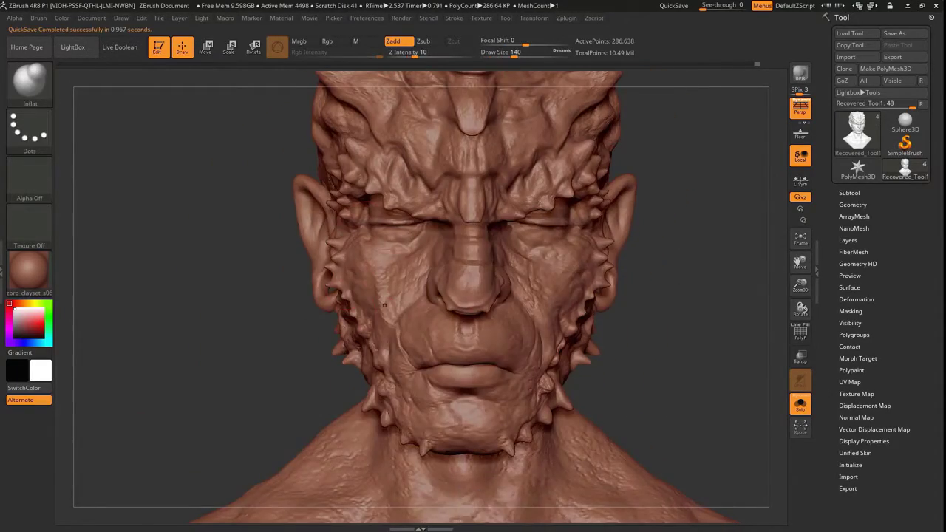
Swell the cheeks with the Inflat brush at draw size 140, and deepen the facial creases with DamStandard at draw size 24
{"action": "mouse_move", "coordinate": [384, 304]}
{"action": "left_mouse_down"}
{"action": "mouse_move", "coordinate": [347, 311]}
{"action": "mouse_move", "coordinate": [174, 283]}
{"action": "mouse_move", "coordinate": [175, 328]}
{"action": "mouse_move", "coordinate": [182, 323]}
{"action": "mouse_move", "coordinate": [211, 361]}
{"action": "mouse_move", "coordinate": [193, 365]}
{"action": "mouse_move", "coordinate": [311, 374]}
{"action": "left_mouse_up"}
{"action": "key", "text": "d"}
{"action": "key", "text": "b"}
{"action": "key", "text": "d"}
{"action": "key", "text": "s"}
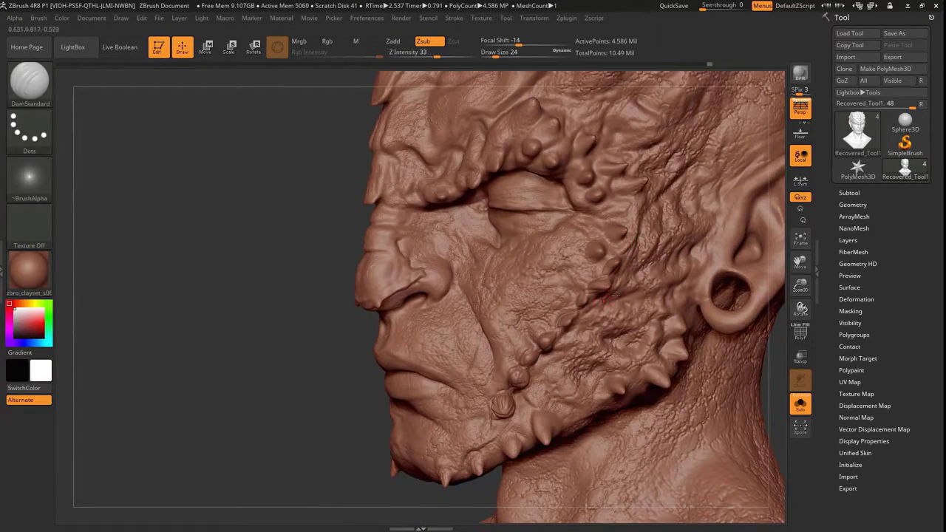
{"action": "mouse_move", "coordinate": [310, 374]}
{"action": "left_mouse_down"}
{"action": "mouse_move", "coordinate": [250, 340]}
{"action": "mouse_move", "coordinate": [250, 265]}
{"action": "mouse_move", "coordinate": [525, 301]}
{"action": "left_mouse_up"}
Carve fine ridges into the jaw spikes with DamStandard at draw size 14 and Z Intensity 33
{"action": "key", "text": "b"}
{"action": "key", "text": "t"}
{"action": "key", "text": "d"}
{"action": "key", "text": "b"}
{"action": "key", "text": "d"}
{"action": "key", "text": "s"}
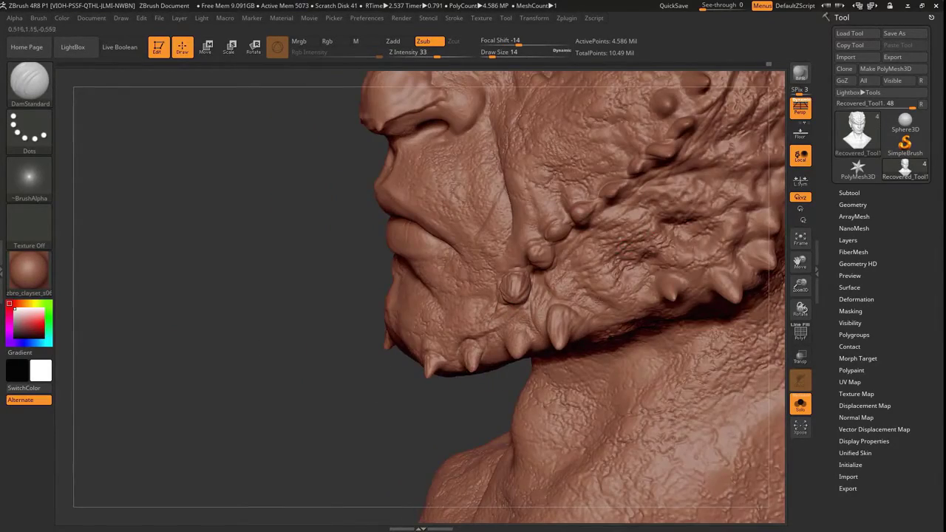
Stamp skin texture onto the side of the face with the Standard brush, DragRect stroke and Leathery Skin15 alpha at Z Intensity 20
{"action": "mouse_move", "coordinate": [599, 299]}
{"action": "left_mouse_down"}
{"action": "mouse_move", "coordinate": [529, 383]}
{"action": "mouse_move", "coordinate": [497, 343]}
{"action": "left_mouse_up"}
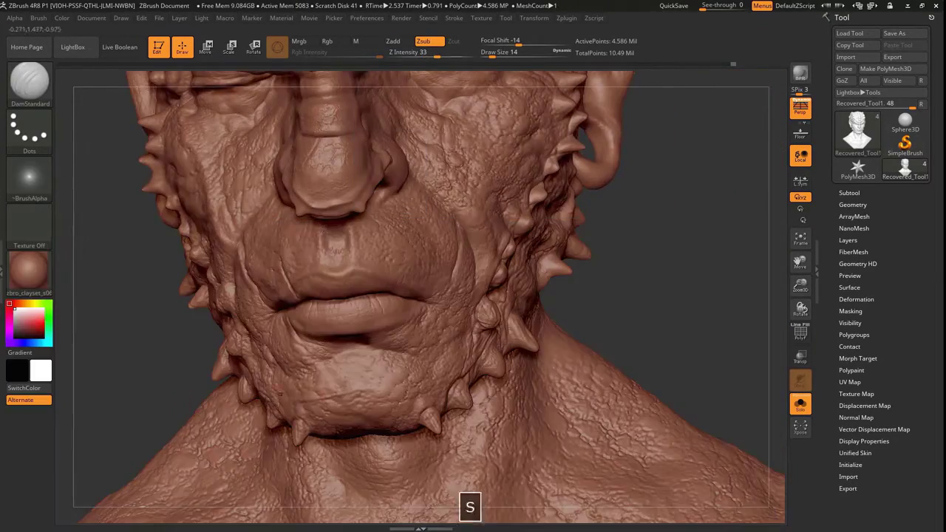
{"action": "mouse_move", "coordinate": [122, 393]}
{"action": "left_mouse_down"}
{"action": "mouse_move", "coordinate": [180, 286]}
{"action": "mouse_move", "coordinate": [213, 278]}
{"action": "mouse_move", "coordinate": [194, 371]}
{"action": "left_mouse_up"}
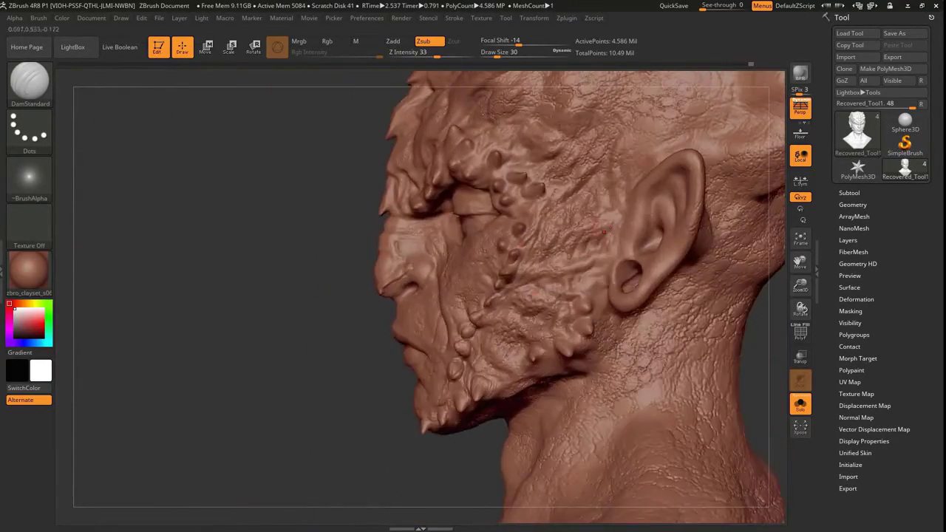
{"action": "left_click", "coordinate": [29, 176]}
{"action": "left_click", "coordinate": [610, 133]}
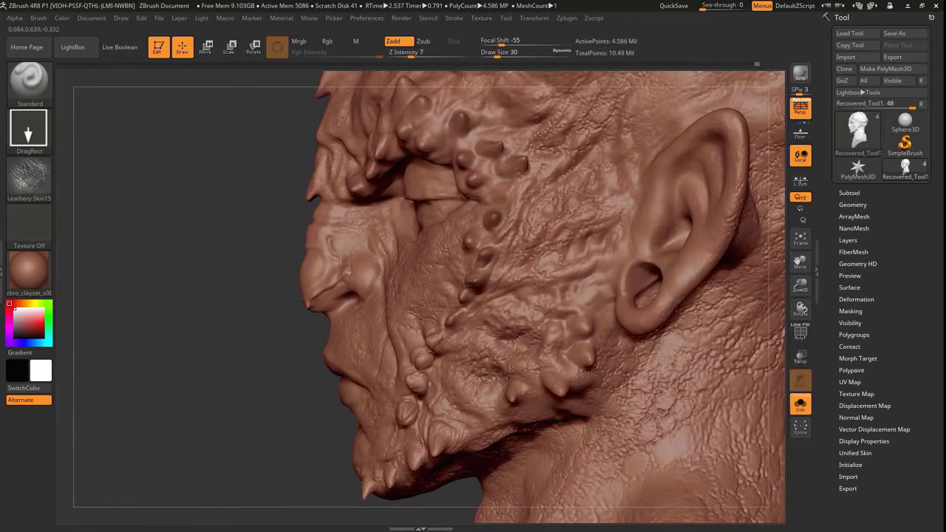
{"action": "left_click_drag", "start_coordinate": [408, 56], "coordinate": [425, 57]}
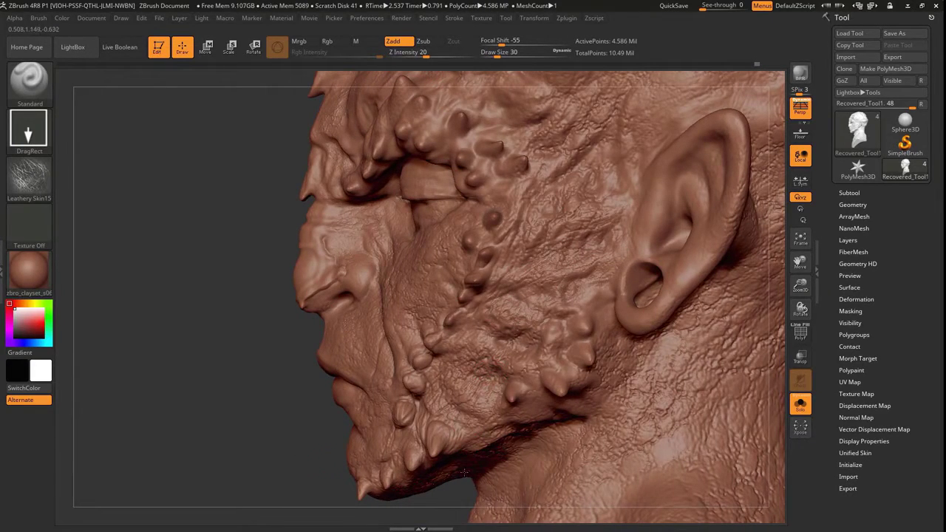
{"action": "left_click_drag", "start_coordinate": [464, 473], "coordinate": [443, 477], "text": "alt"}
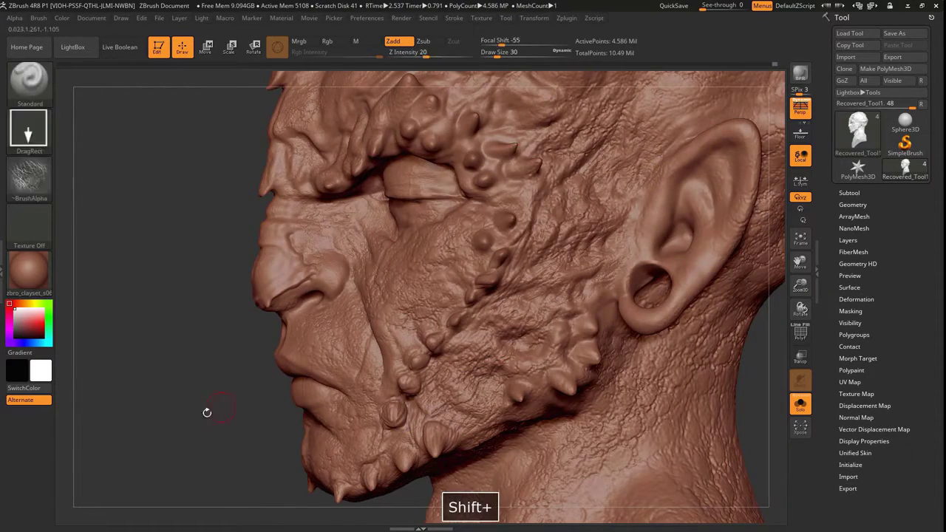
{"action": "mouse_move", "coordinate": [207, 413]}
{"action": "left_mouse_down"}
{"action": "mouse_move", "coordinate": [187, 295]}
{"action": "mouse_move", "coordinate": [282, 325]}
{"action": "left_mouse_up"}
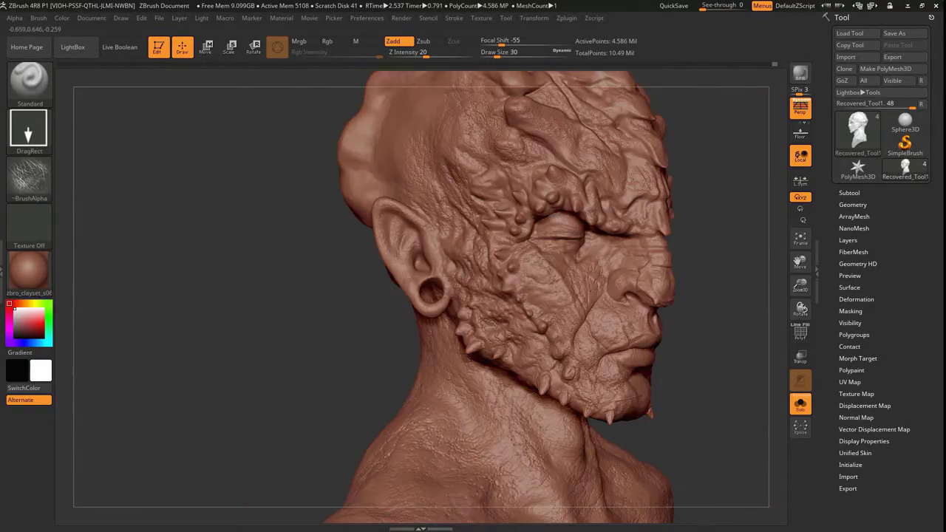
{"action": "left_click_drag", "start_coordinate": [387, 494], "coordinate": [517, 285], "text": "alt"}
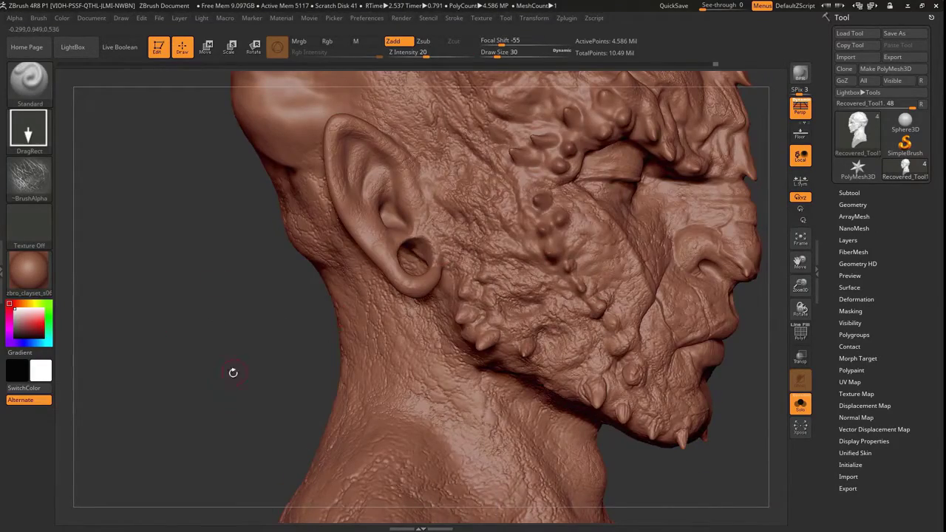
{"action": "mouse_move", "coordinate": [233, 372]}
{"action": "left_mouse_down"}
{"action": "mouse_move", "coordinate": [190, 202]}
{"action": "mouse_move", "coordinate": [293, 278]}
{"action": "mouse_move", "coordinate": [256, 353]}
{"action": "mouse_move", "coordinate": [514, 323]}
{"action": "left_mouse_up"}
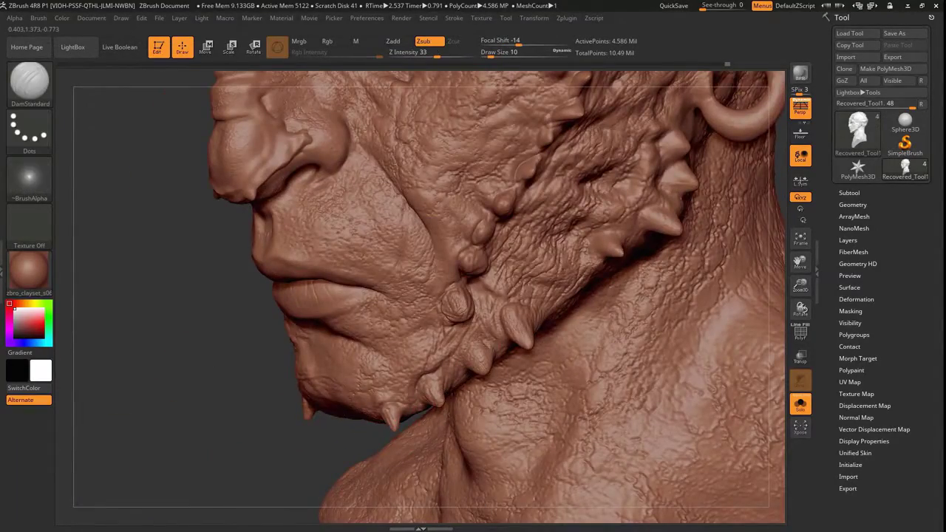
Swell the knobs and spikes beside the mouth with the Inflat brush at draw size 22 and Z Intensity 10
{"action": "key", "text": "b"}
{"action": "key", "text": "i"}
{"action": "key", "text": "n"}
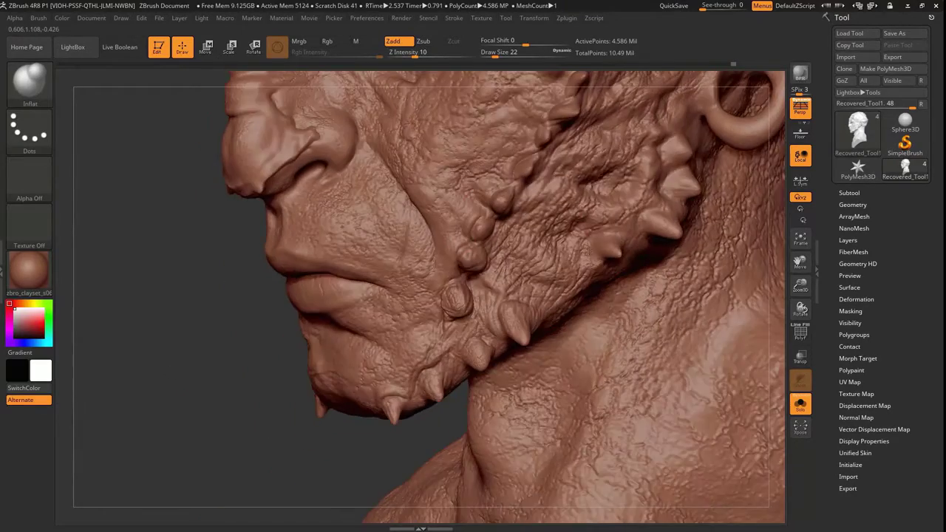
{"action": "mouse_move", "coordinate": [244, 222]}
{"action": "left_mouse_down"}
{"action": "mouse_move", "coordinate": [239, 345]}
{"action": "mouse_move", "coordinate": [336, 314]}
{"action": "left_mouse_up"}
Carve creases around the rear jaw knobs with DamStandard at draw size 22, undo the last stroke and reduce the draw size
{"action": "key", "text": "b"}
{"action": "key", "text": "d"}
{"action": "key", "text": "s"}
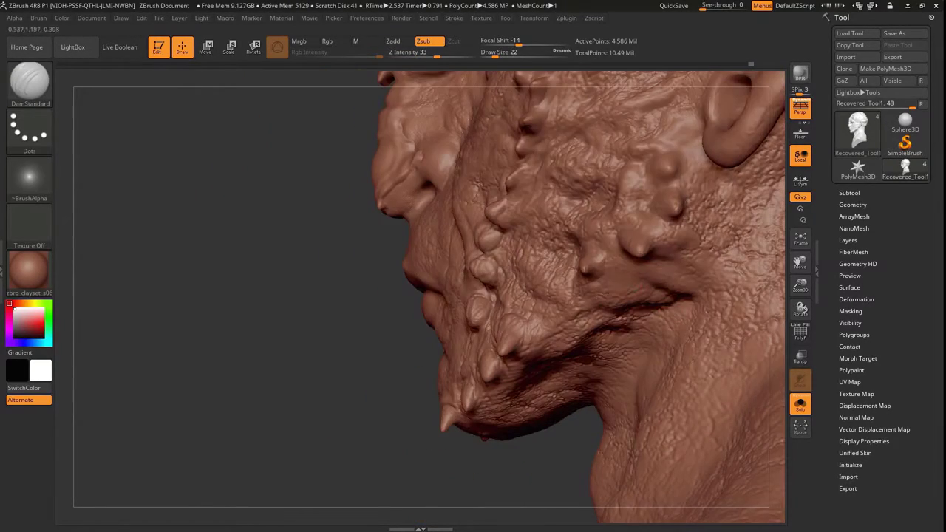
{"action": "left_click_drag", "start_coordinate": [666, 227], "coordinate": [695, 222]}
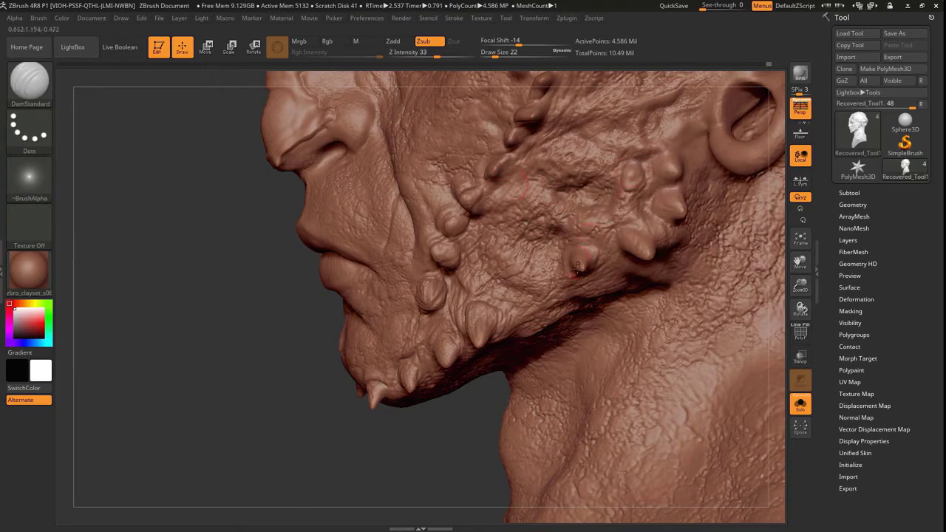
{"action": "left_click_drag", "start_coordinate": [657, 162], "coordinate": [623, 174]}
{"action": "mouse_move", "coordinate": [118, 414]}
{"action": "left_mouse_down"}
{"action": "mouse_move", "coordinate": [116, 480]}
{"action": "mouse_move", "coordinate": [141, 427]}
{"action": "mouse_move", "coordinate": [273, 433]}
{"action": "mouse_move", "coordinate": [200, 450]}
{"action": "mouse_move", "coordinate": [193, 244]}
{"action": "mouse_move", "coordinate": [207, 309]}
{"action": "mouse_move", "coordinate": [238, 342]}
{"action": "mouse_move", "coordinate": [214, 423]}
{"action": "mouse_move", "coordinate": [737, 332]}
{"action": "mouse_move", "coordinate": [458, 284]}
{"action": "left_mouse_up"}
{"action": "key", "text": "ctrl+z"}
{"action": "key", "text": "bracketleft"}
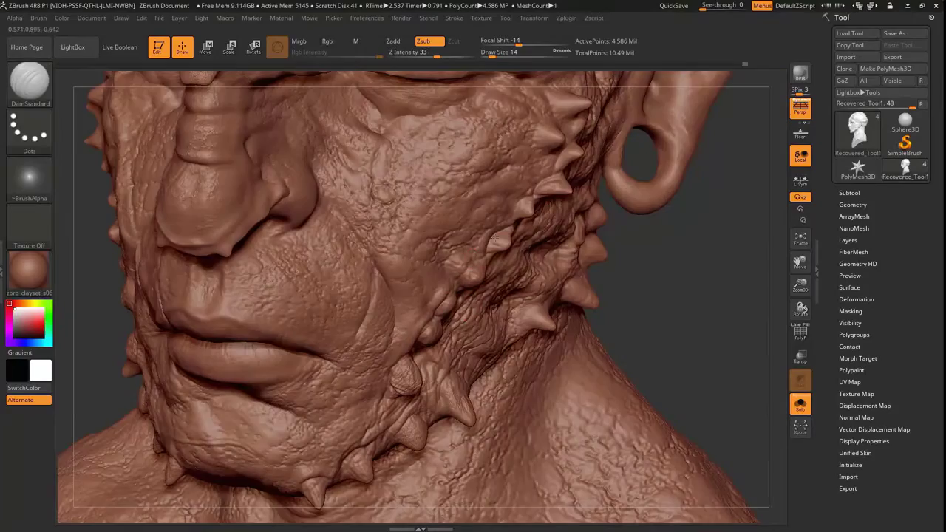
Carve fine ridges into the cheek and rear jaw spikes with DamStandard at draw sizes between 10 and 22
{"action": "key", "text": "b"}
{"action": "left_click_drag", "start_coordinate": [528, 200], "coordinate": [182, 397]}
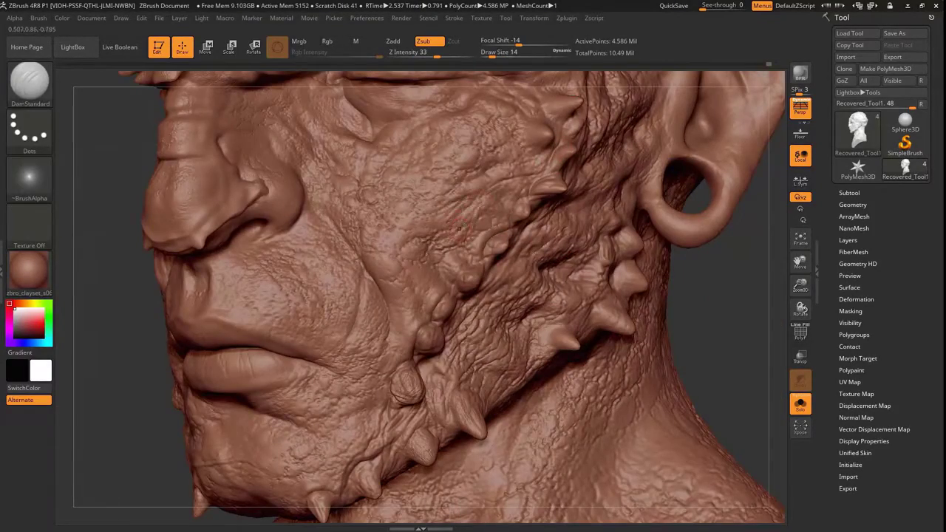
{"action": "mouse_move", "coordinate": [148, 431]}
{"action": "left_mouse_down"}
{"action": "mouse_move", "coordinate": [203, 371]}
{"action": "mouse_move", "coordinate": [126, 416]}
{"action": "mouse_move", "coordinate": [184, 422]}
{"action": "mouse_move", "coordinate": [226, 323]}
{"action": "mouse_move", "coordinate": [333, 348]}
{"action": "left_mouse_up"}
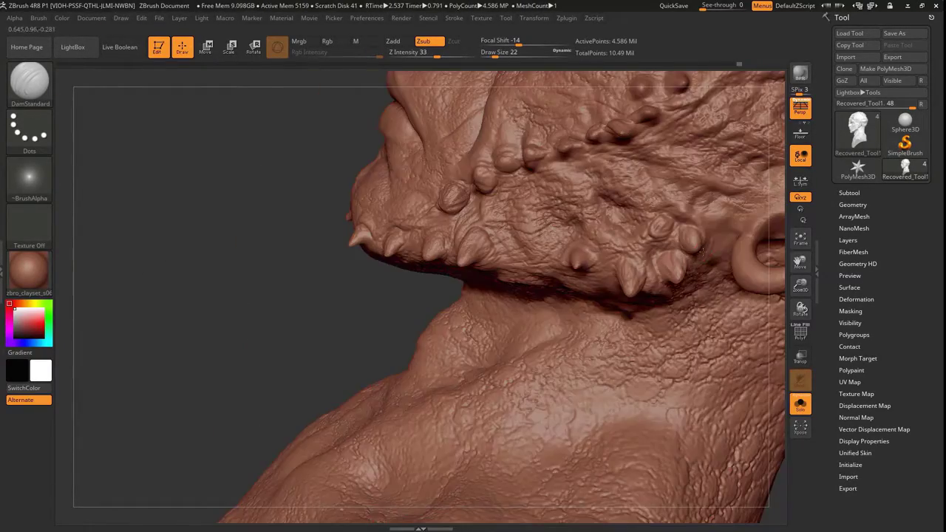
{"action": "left_click_drag", "start_coordinate": [279, 301], "coordinate": [281, 325], "text": "alt"}
{"action": "left_click_drag", "start_coordinate": [680, 434], "coordinate": [636, 473]}
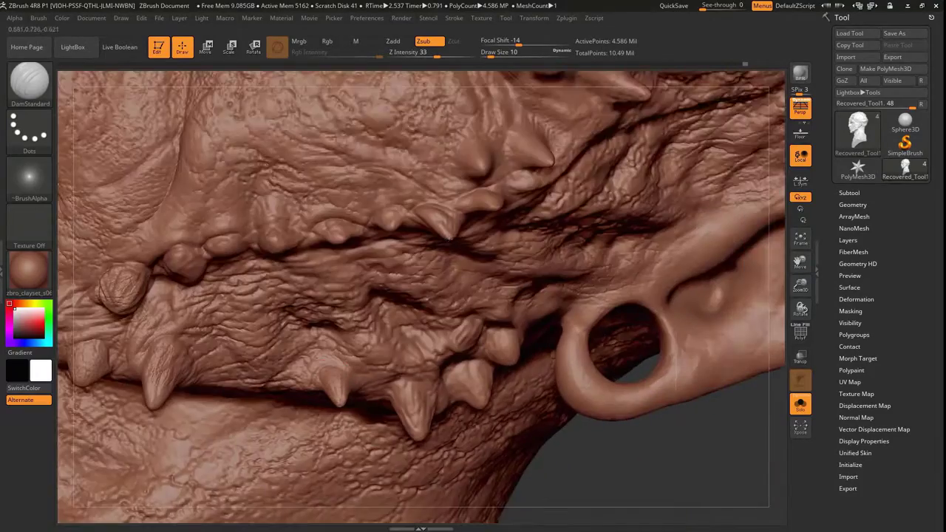
{"action": "left_click_drag", "start_coordinate": [454, 158], "coordinate": [475, 145]}
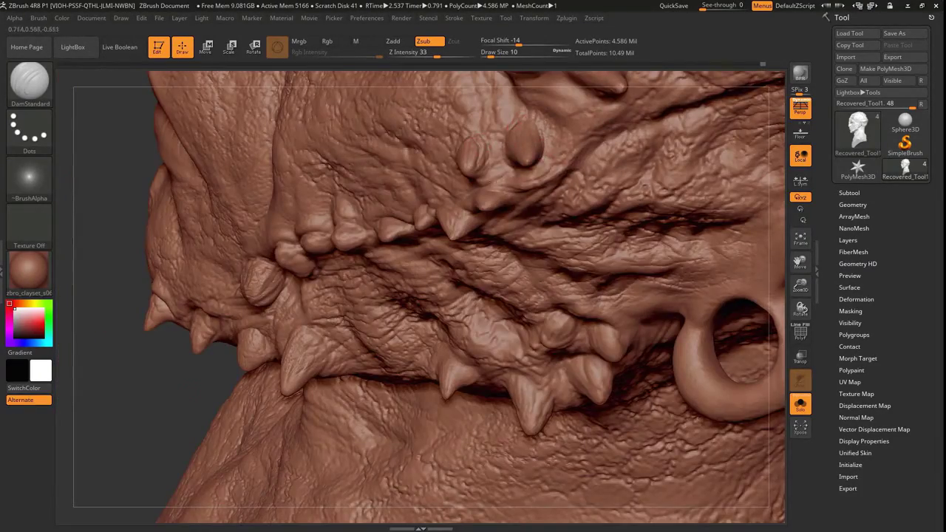
{"action": "mouse_move", "coordinate": [221, 414]}
{"action": "left_mouse_down"}
{"action": "mouse_move", "coordinate": [152, 438]}
{"action": "mouse_move", "coordinate": [182, 424]}
{"action": "mouse_move", "coordinate": [133, 406]}
{"action": "mouse_move", "coordinate": [147, 401]}
{"action": "mouse_move", "coordinate": [181, 326]}
{"action": "left_mouse_up"}
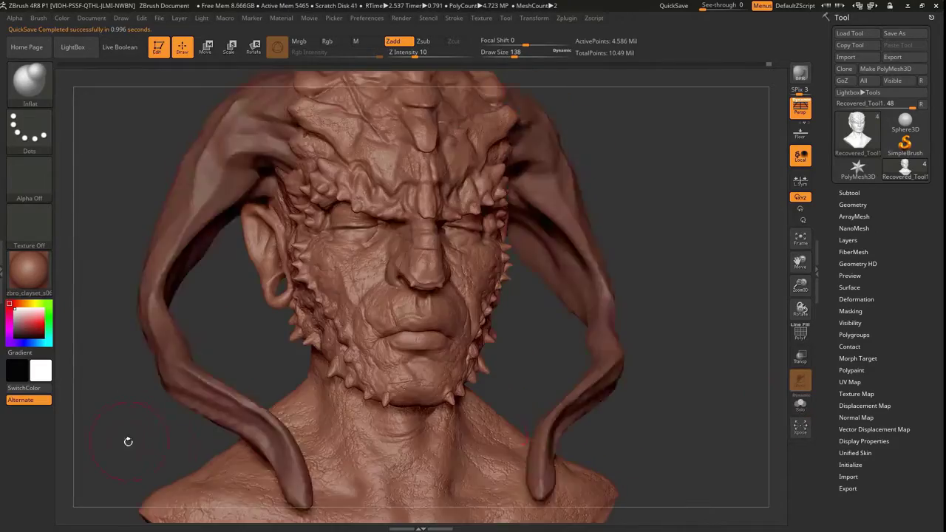
Carve creases into the nose, brow folds and eyelids with DamStandard at draw sizes from 22 down to 14
{"action": "left_click_drag", "start_coordinate": [127, 439], "coordinate": [150, 369], "text": "alt"}
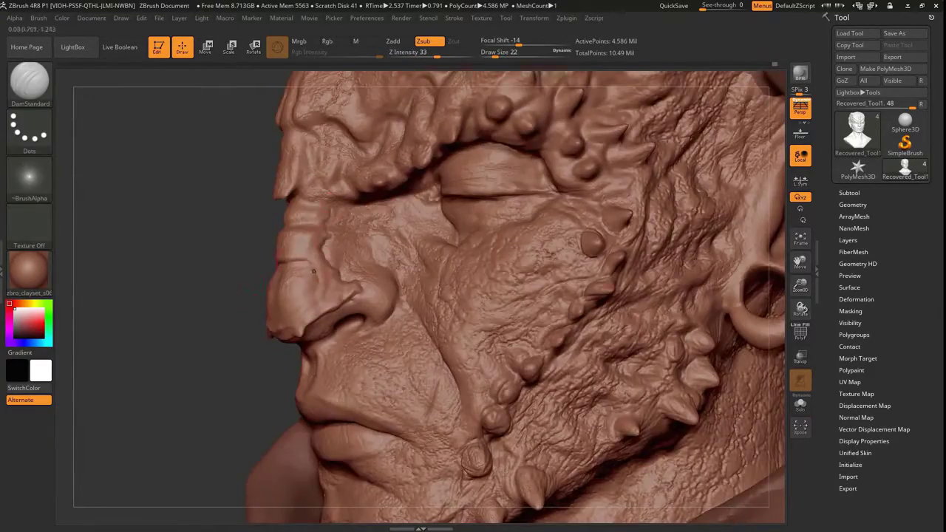
{"action": "mouse_move", "coordinate": [313, 272]}
{"action": "left_mouse_down"}
{"action": "mouse_move", "coordinate": [395, 371]}
{"action": "mouse_move", "coordinate": [221, 244]}
{"action": "mouse_move", "coordinate": [393, 234]}
{"action": "left_mouse_up"}
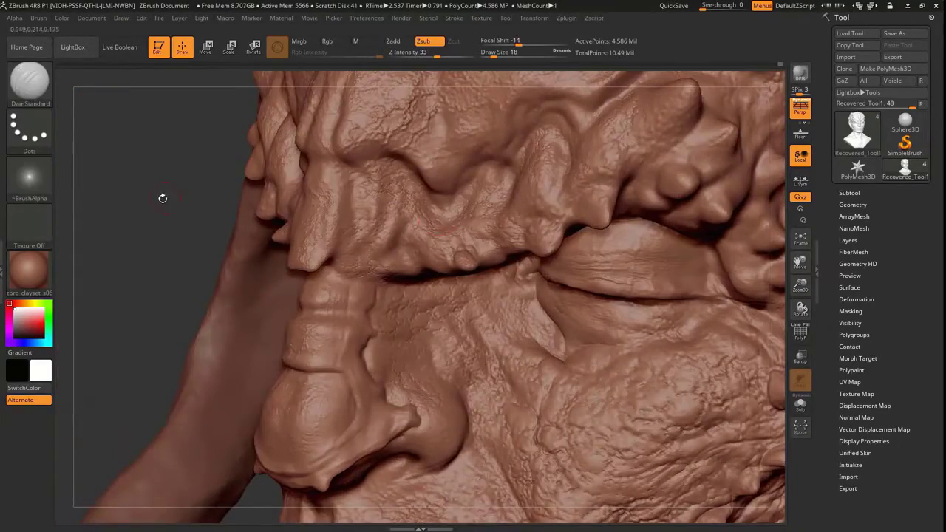
{"action": "left_click_drag", "start_coordinate": [162, 198], "coordinate": [303, 250], "text": "shift"}
{"action": "mouse_move", "coordinate": [650, 331]}
{"action": "left_mouse_down"}
{"action": "mouse_move", "coordinate": [502, 303]}
{"action": "mouse_move", "coordinate": [621, 318]}
{"action": "left_mouse_up"}
{"action": "mouse_move", "coordinate": [423, 174]}
{"action": "left_mouse_down"}
{"action": "mouse_move", "coordinate": [450, 258]}
{"action": "mouse_move", "coordinate": [481, 266]}
{"action": "left_mouse_up"}
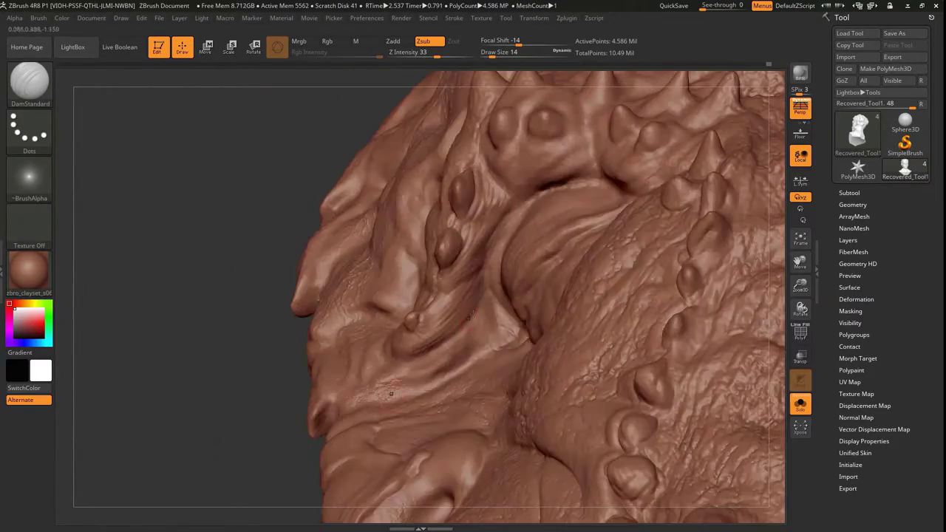
{"action": "mouse_move", "coordinate": [469, 339]}
{"action": "left_mouse_down"}
{"action": "mouse_move", "coordinate": [266, 327]}
{"action": "mouse_move", "coordinate": [344, 186]}
{"action": "mouse_move", "coordinate": [136, 298]}
{"action": "mouse_move", "coordinate": [185, 281]}
{"action": "mouse_move", "coordinate": [296, 215]}
{"action": "left_mouse_up"}
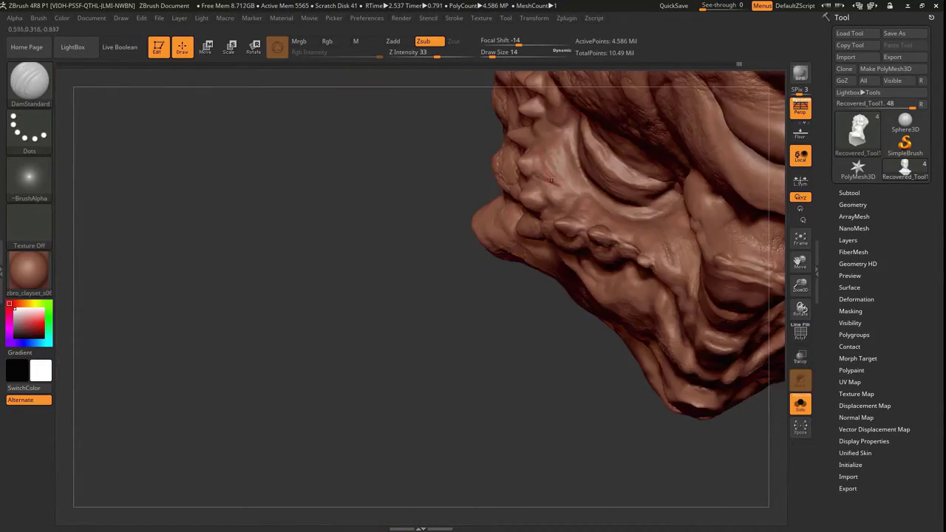
Deepen the folds around the temple and brow spikes with DamStandard at draw size 14 and Z Intensity 33
{"action": "left_click_drag", "start_coordinate": [537, 129], "coordinate": [443, 184]}
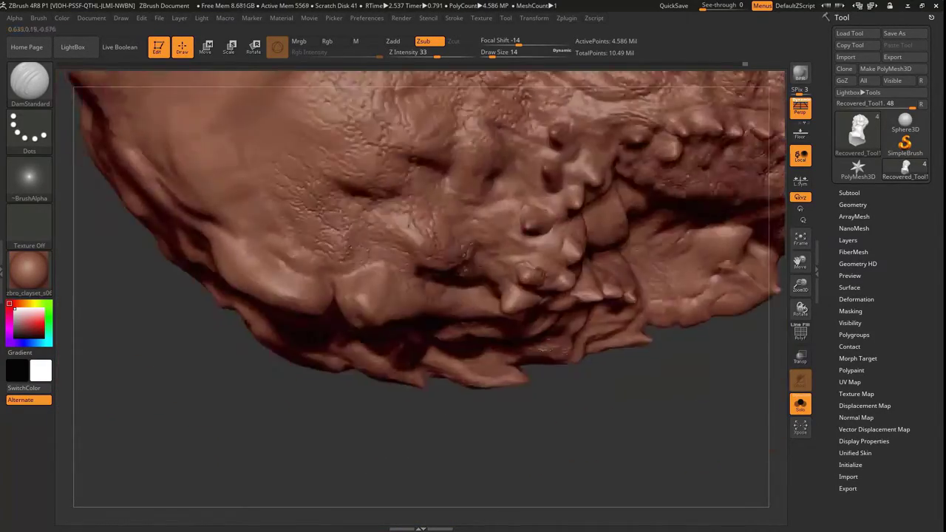
{"action": "left_click_drag", "start_coordinate": [554, 233], "coordinate": [560, 188]}
{"action": "mouse_move", "coordinate": [443, 296]}
{"action": "left_mouse_down"}
{"action": "mouse_move", "coordinate": [384, 266]}
{"action": "mouse_move", "coordinate": [384, 222]}
{"action": "left_mouse_up"}
{"action": "key", "text": "f"}
{"action": "mouse_move", "coordinate": [351, 473]}
{"action": "left_mouse_down"}
{"action": "mouse_move", "coordinate": [192, 396]}
{"action": "mouse_move", "coordinate": [222, 325]}
{"action": "mouse_move", "coordinate": [310, 318]}
{"action": "mouse_move", "coordinate": [222, 348]}
{"action": "mouse_move", "coordinate": [296, 340]}
{"action": "left_mouse_up"}
{"action": "left_click_drag", "start_coordinate": [551, 436], "coordinate": [547, 488]}
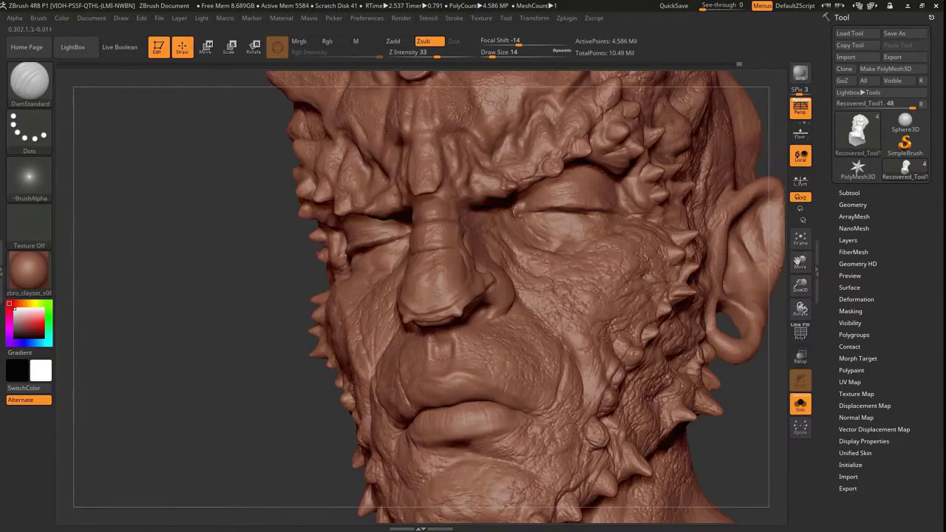
Set up the Standard brush with the Dots stroke and Alpha 01 at draw size 14 and Z Intensity 28 for detailing the bust
{"action": "left_click_drag", "start_coordinate": [221, 397], "coordinate": [169, 403]}
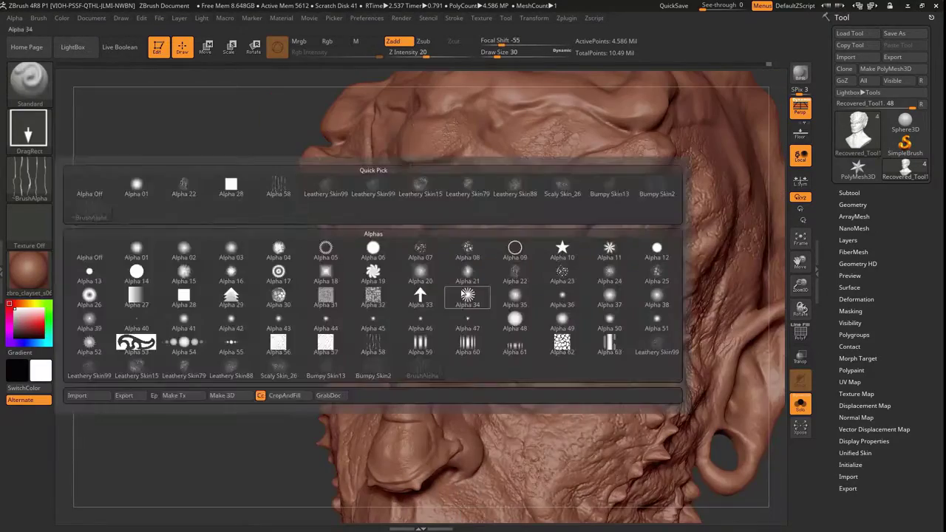
{"action": "right_click_drag", "start_coordinate": [493, 251], "coordinate": [398, 240]}
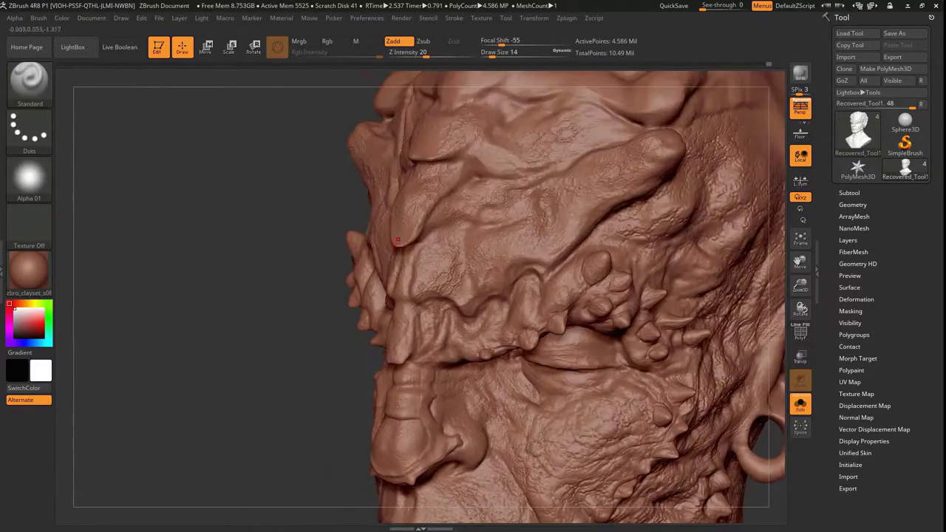
{"action": "right_click_drag", "start_coordinate": [521, 263], "coordinate": [474, 317]}
{"action": "right_click_drag", "start_coordinate": [436, 399], "coordinate": [436, 349], "text": "alt"}
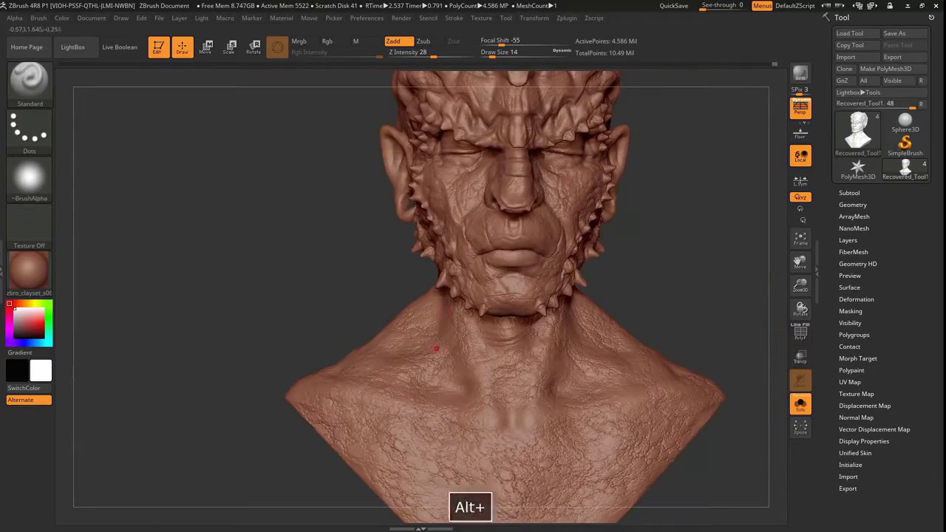
{"action": "right_click_drag", "start_coordinate": [522, 488], "coordinate": [556, 447], "text": "alt"}
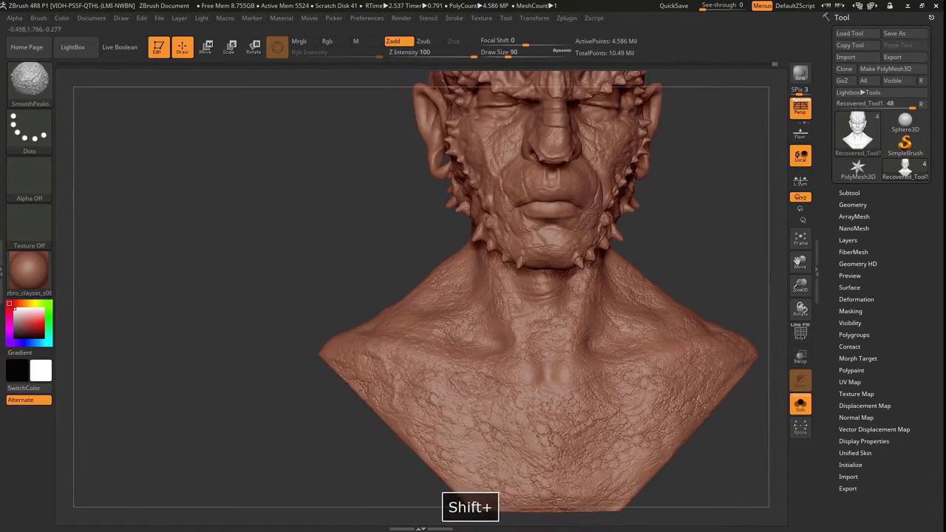
{"action": "mouse_move", "coordinate": [413, 280]}
{"action": "right_mouse_down", "text": "shift"}
{"action": "mouse_move", "coordinate": [377, 276]}
{"action": "mouse_move", "coordinate": [414, 251]}
{"action": "mouse_move", "coordinate": [435, 170]}
{"action": "mouse_move", "coordinate": [399, 172]}
{"action": "mouse_move", "coordinate": [517, 281]}
{"action": "right_mouse_up", "text": "shift"}
Slash a long scar across the forehead with the Slash3 brush at draw size 18 and Z Intensity 70, using size 14 around the nose
{"action": "key", "text": "["}
{"action": "key", "text": "["}
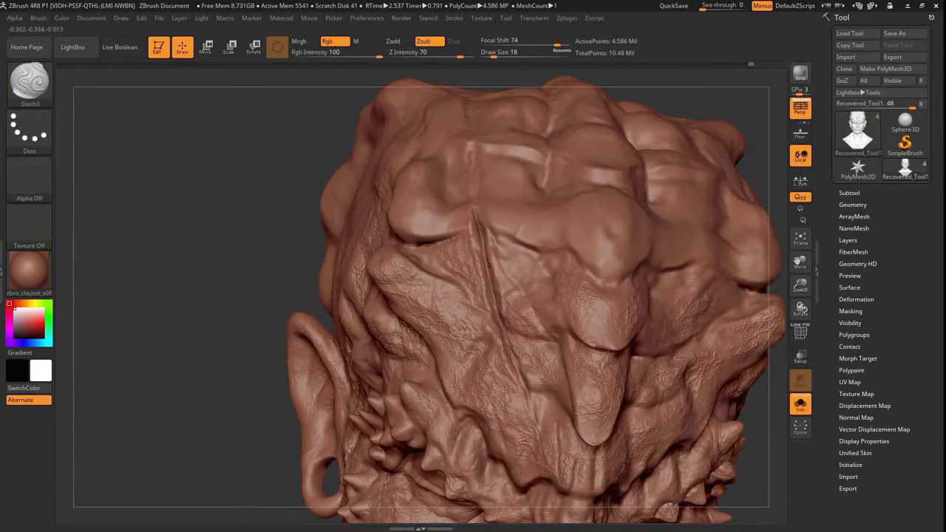
{"action": "mouse_move", "coordinate": [497, 292]}
{"action": "right_mouse_down"}
{"action": "mouse_move", "coordinate": [559, 427]}
{"action": "mouse_move", "coordinate": [562, 392]}
{"action": "mouse_move", "coordinate": [627, 287]}
{"action": "right_mouse_up"}
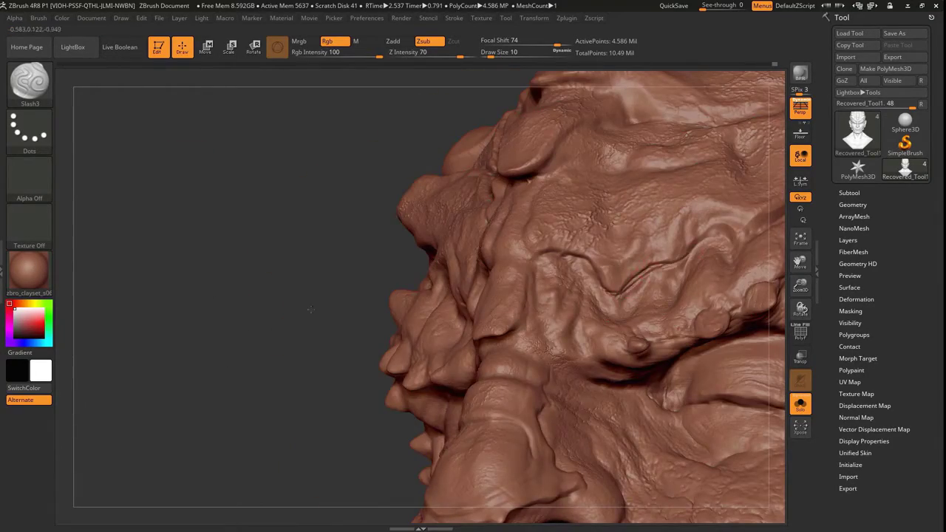
{"action": "mouse_move", "coordinate": [310, 309]}
{"action": "right_mouse_down"}
{"action": "mouse_move", "coordinate": [385, 318]}
{"action": "mouse_move", "coordinate": [318, 315]}
{"action": "mouse_move", "coordinate": [414, 332]}
{"action": "right_mouse_up"}
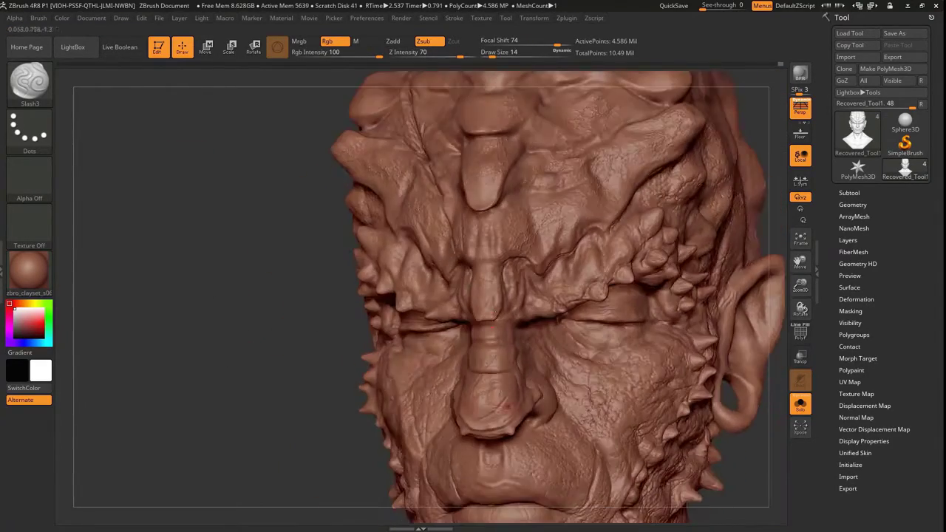
{"action": "mouse_move", "coordinate": [505, 407]}
{"action": "right_mouse_down"}
{"action": "mouse_move", "coordinate": [490, 270]}
{"action": "mouse_move", "coordinate": [547, 251]}
{"action": "mouse_move", "coordinate": [517, 244]}
{"action": "mouse_move", "coordinate": [603, 231]}
{"action": "mouse_move", "coordinate": [639, 154]}
{"action": "mouse_move", "coordinate": [604, 76]}
{"action": "mouse_move", "coordinate": [264, 243]}
{"action": "mouse_move", "coordinate": [433, 291]}
{"action": "mouse_move", "coordinate": [264, 401]}
{"action": "mouse_move", "coordinate": [440, 205]}
{"action": "right_mouse_up"}
Carve creases around the brow horn, temple knobs and eye corner with DamStandard at draw sizes 22 and 18
{"action": "key", "text": "b"}
{"action": "key", "text": "d"}
{"action": "key", "text": "s"}
{"action": "mouse_move", "coordinate": [430, 242]}
{"action": "right_mouse_down"}
{"action": "mouse_move", "coordinate": [283, 367]}
{"action": "mouse_move", "coordinate": [584, 269]}
{"action": "right_mouse_up"}
{"action": "right_click_drag", "start_coordinate": [256, 383], "coordinate": [362, 356]}
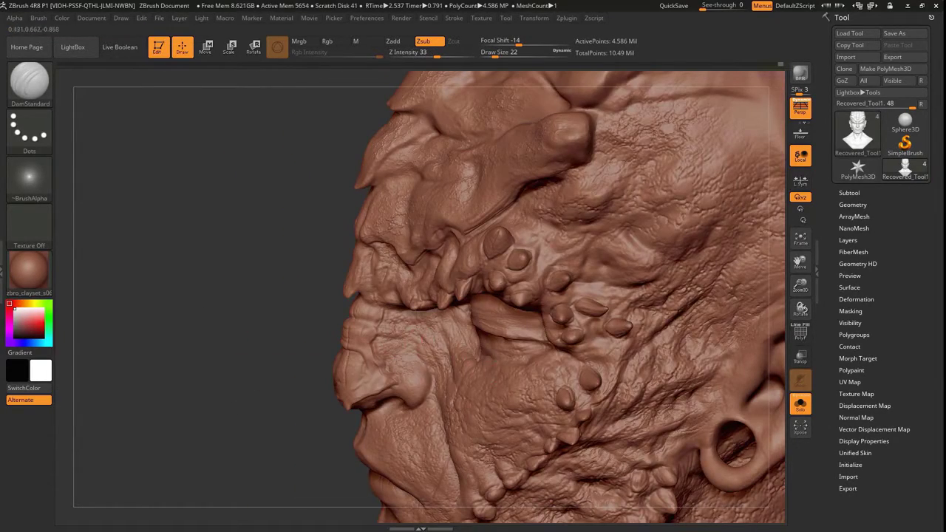
{"action": "right_click_drag", "start_coordinate": [540, 240], "coordinate": [556, 235]}
{"action": "right_click_drag", "start_coordinate": [586, 274], "coordinate": [614, 271]}
{"action": "key", "text": "bracketleft"}
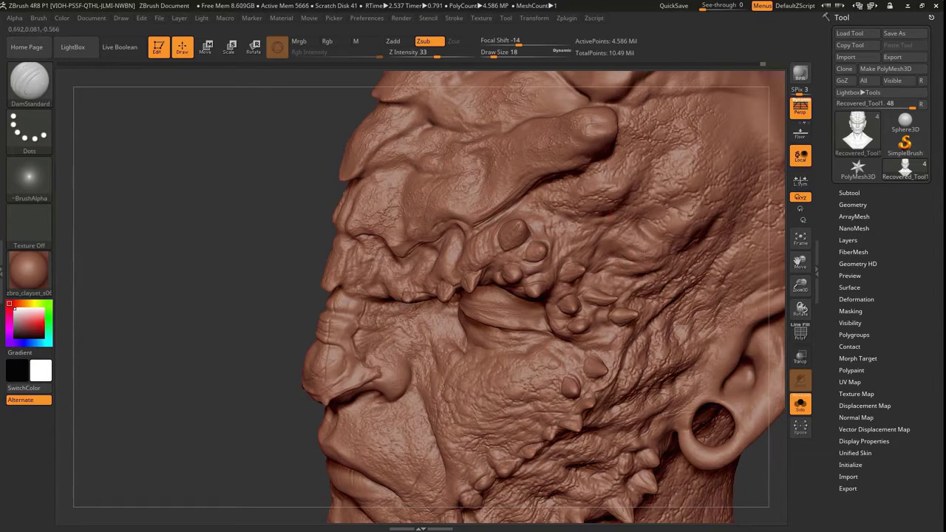
{"action": "right_click_drag", "start_coordinate": [643, 284], "coordinate": [705, 279]}
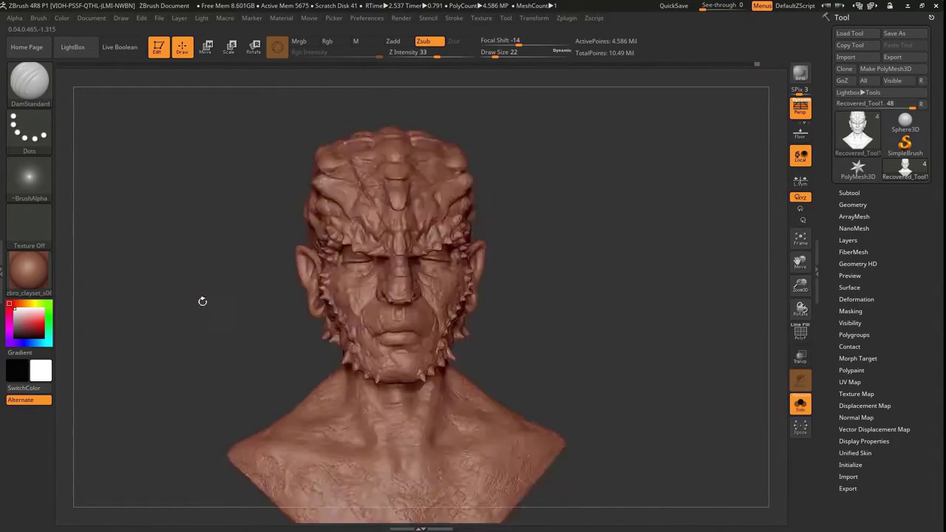
Inflate the forms around the earlobe and cheek spikes with the Inflat brush at draw size 38 and Z Intensity 10
{"action": "right_click_drag", "start_coordinate": [203, 299], "coordinate": [281, 372]}
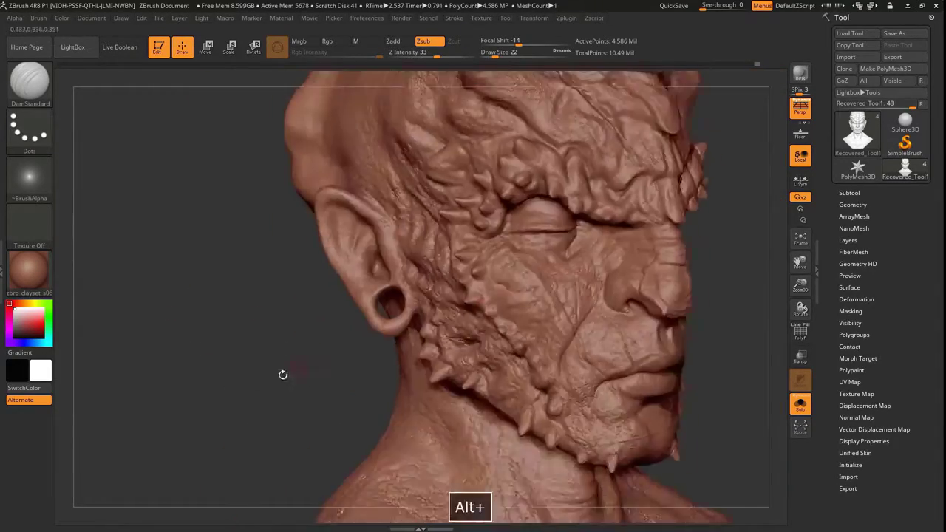
{"action": "key", "text": "b"}
{"action": "key", "text": "i"}
{"action": "key", "text": "n"}
{"action": "key", "text": "bracketright"}
{"action": "key", "text": "bracketleft"}
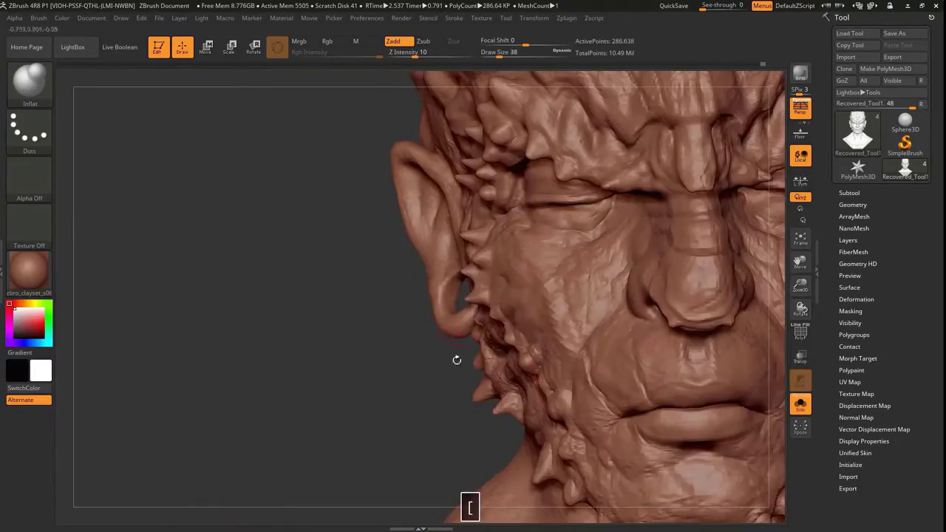
Carve creases around the temple and cheek knobs with DamStandard at draw sizes 26 and 18 and Z Intensity 33
{"action": "key", "text": "b"}
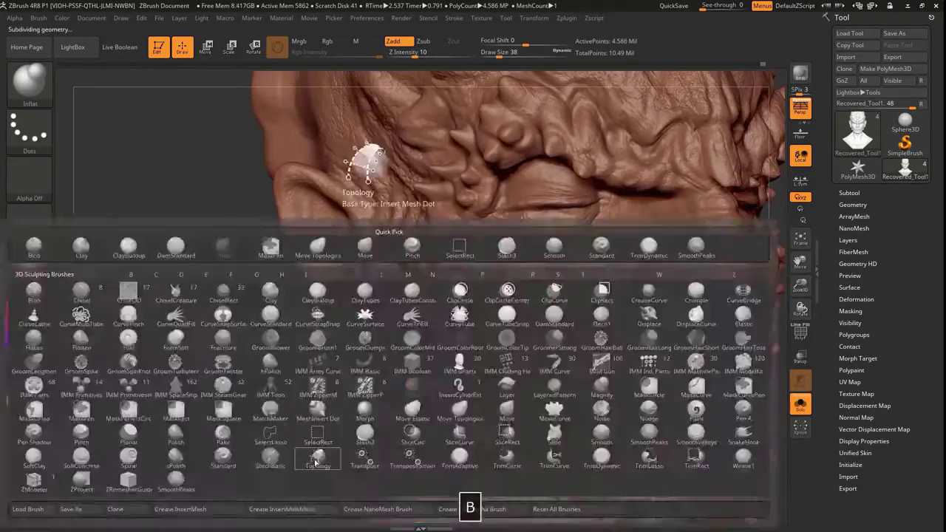
{"action": "key", "text": "d"}
{"action": "key", "text": "s"}
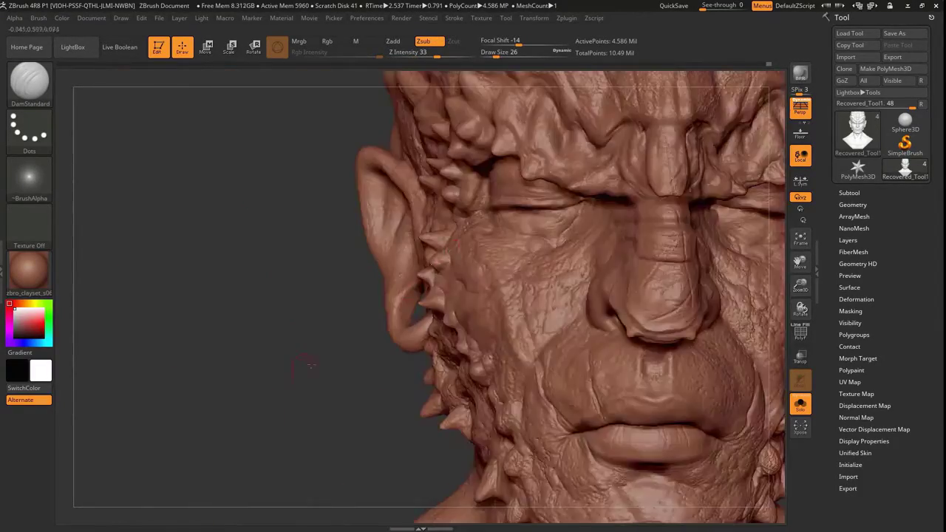
{"action": "key", "text": "shift"}
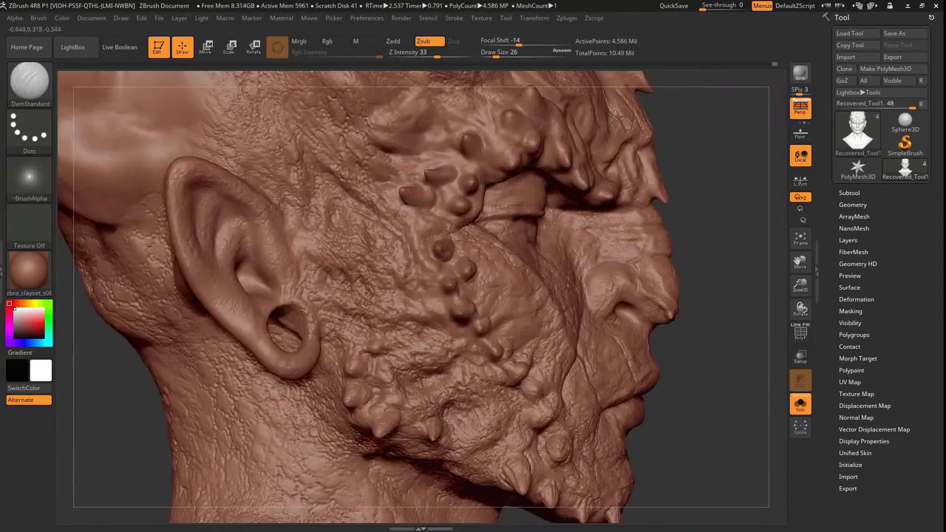
{"action": "key", "text": "bracketleft"}
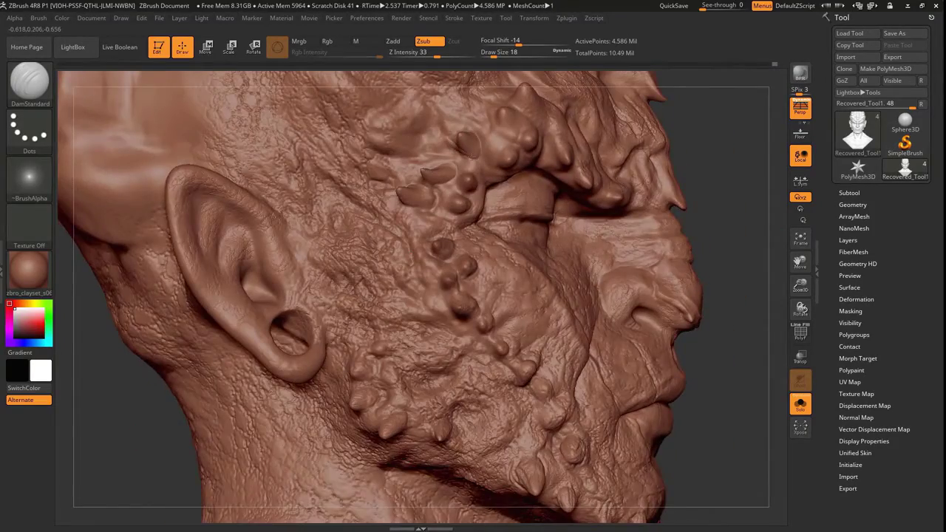
{"action": "right_click_drag", "start_coordinate": [472, 156], "coordinate": [461, 189]}
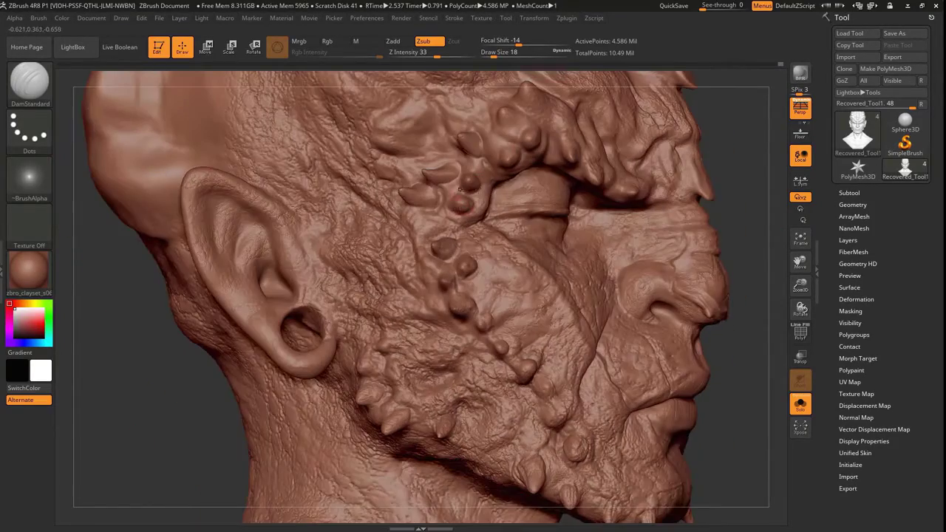
{"action": "right_click_drag", "start_coordinate": [497, 341], "coordinate": [523, 400]}
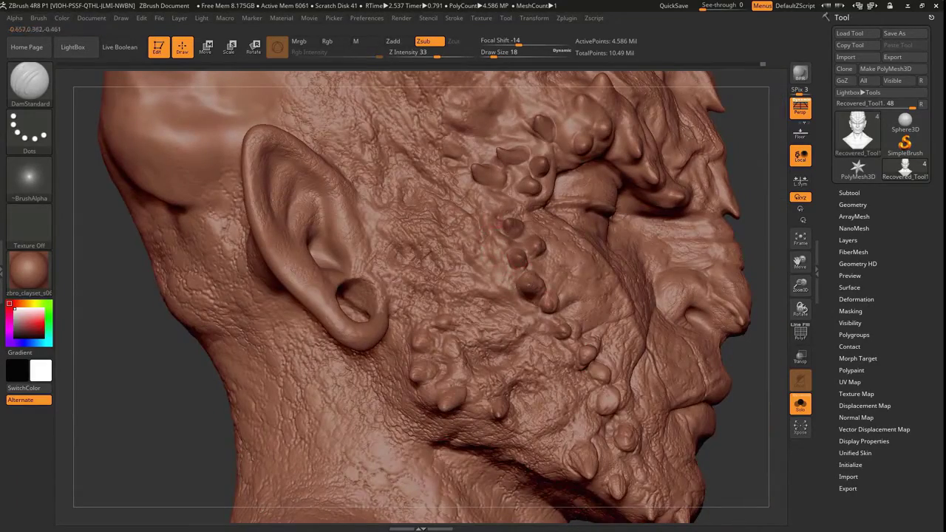
{"action": "mouse_move", "coordinate": [222, 310]}
{"action": "right_mouse_down"}
{"action": "mouse_move", "coordinate": [244, 333]}
{"action": "mouse_move", "coordinate": [197, 325]}
{"action": "mouse_move", "coordinate": [548, 287]}
{"action": "mouse_move", "coordinate": [326, 255]}
{"action": "mouse_move", "coordinate": [540, 236]}
{"action": "right_mouse_up"}
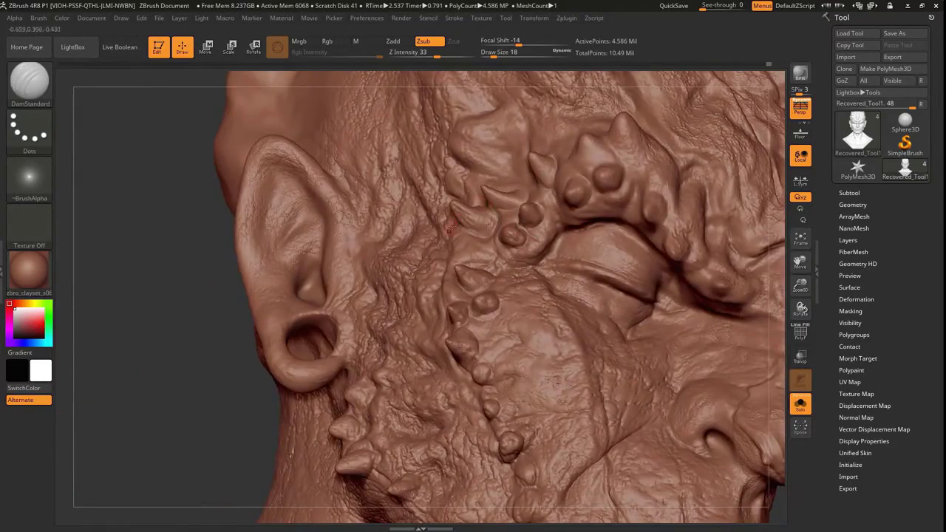
{"action": "right_click_drag", "start_coordinate": [450, 226], "coordinate": [488, 334]}
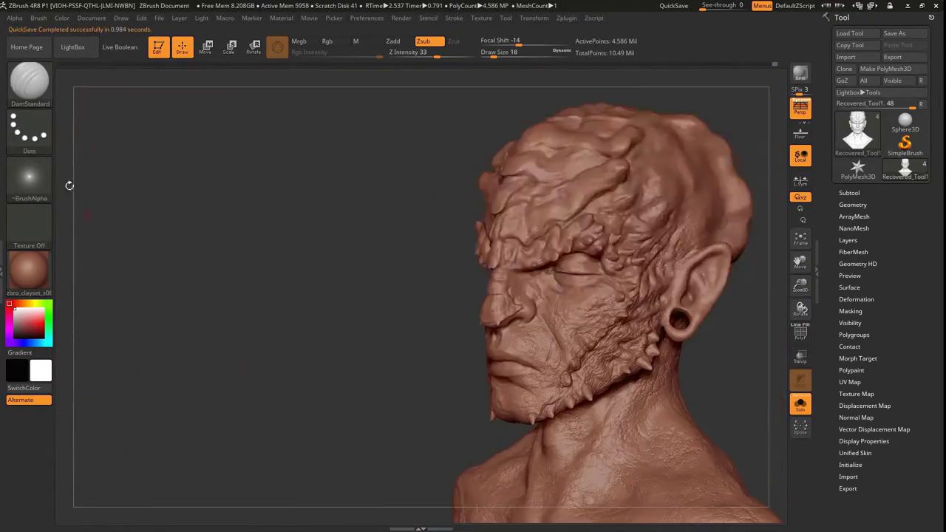
Try the gw_hulk and antique bronze materials on the bust and show the horns together with it
{"action": "left_click", "coordinate": [29, 270]}
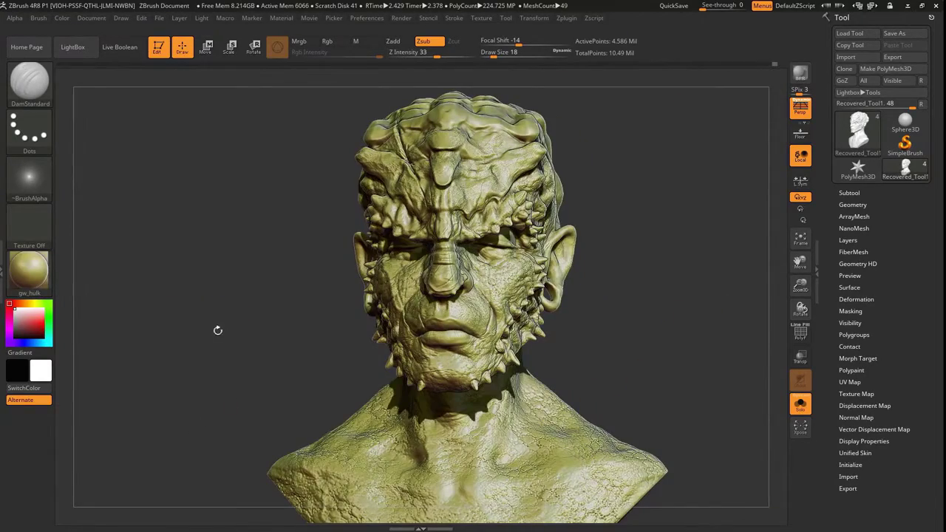
{"action": "left_click", "coordinate": [30, 269]}
{"action": "left_click", "coordinate": [175, 200]}
{"action": "key", "text": "alt+s"}
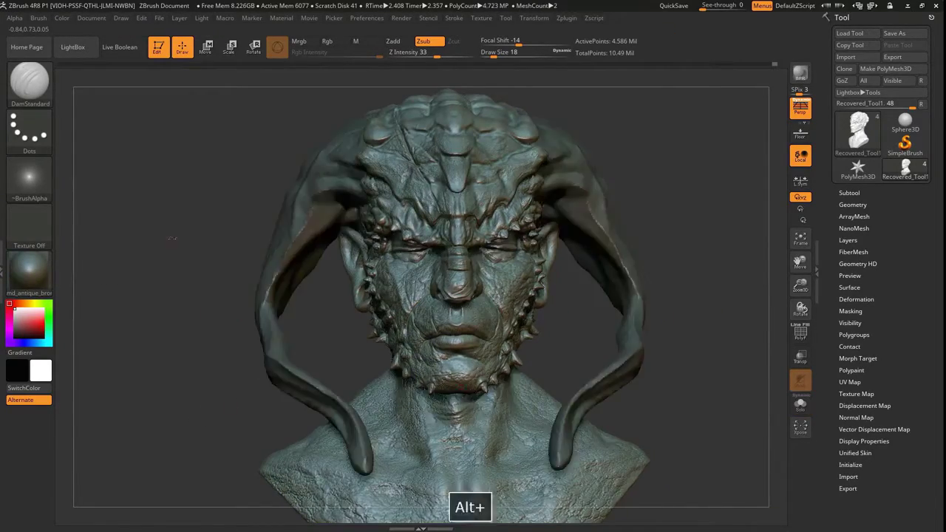
{"action": "left_click_drag", "start_coordinate": [213, 314], "coordinate": [241, 211]}
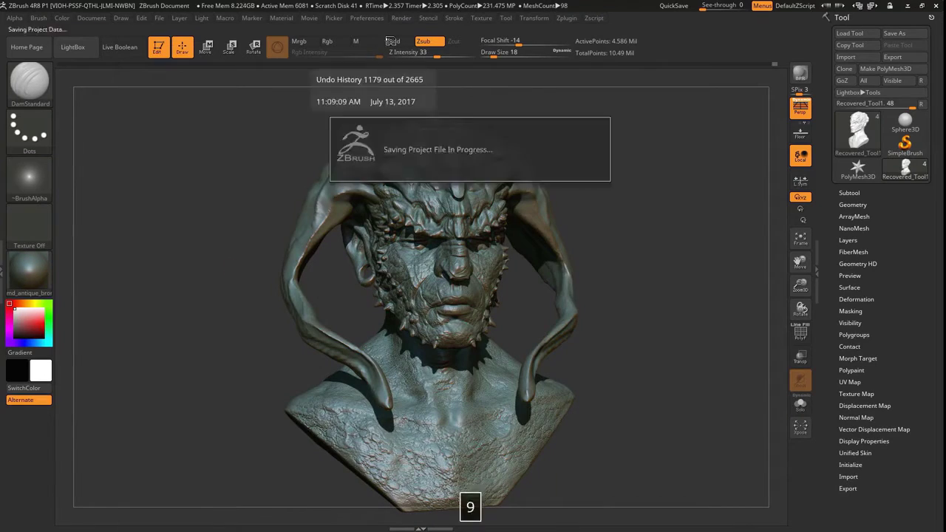
Render the horned bust with BPR to check the antique bronze surface and shadows
{"action": "left_click", "coordinate": [402, 18]}
{"action": "left_click", "coordinate": [436, 114]}
{"action": "key", "text": "shift+r"}
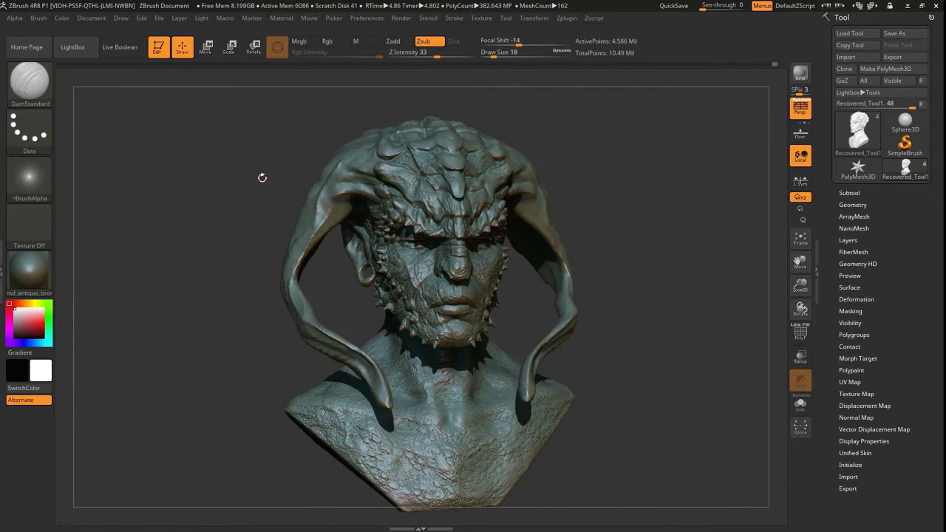
{"action": "left_click_drag", "start_coordinate": [189, 276], "coordinate": [155, 266]}
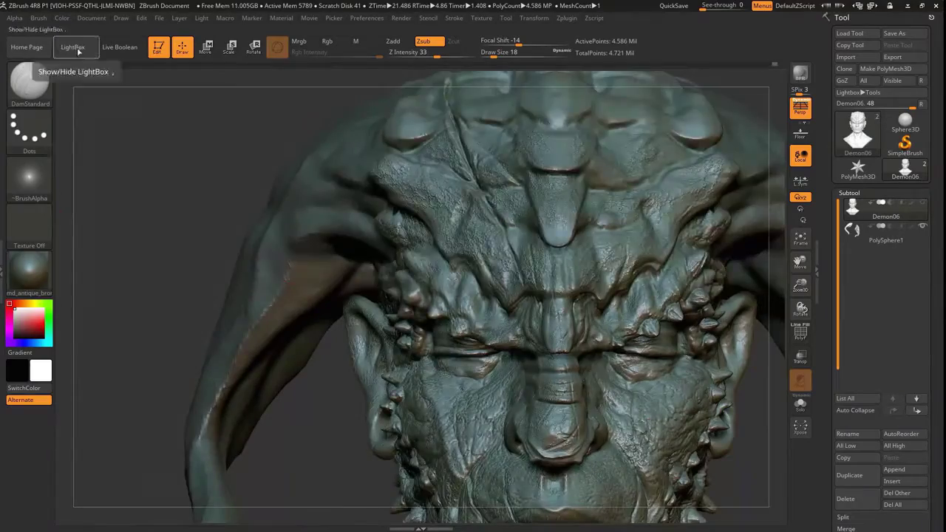
Stamp SW_ReptileSkin scales over the skull using the Standard brush with DragRect at Z Intensity 13 and draw sizes 26 to 66
{"action": "left_click", "coordinate": [72, 47]}
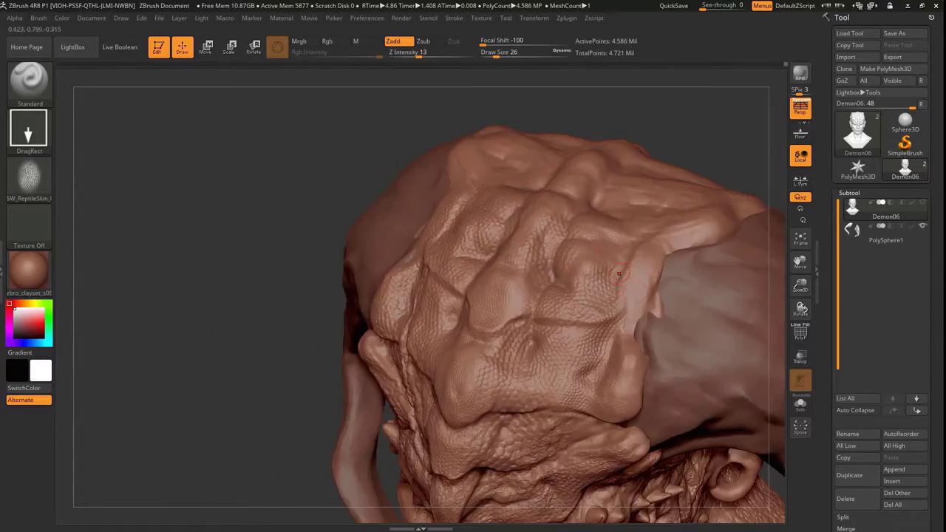
{"action": "mouse_move", "coordinate": [207, 222]}
{"action": "left_mouse_down", "text": "alt"}
{"action": "mouse_move", "coordinate": [226, 192]}
{"action": "mouse_move", "coordinate": [243, 238]}
{"action": "mouse_move", "coordinate": [532, 128]}
{"action": "left_mouse_up", "text": "alt"}
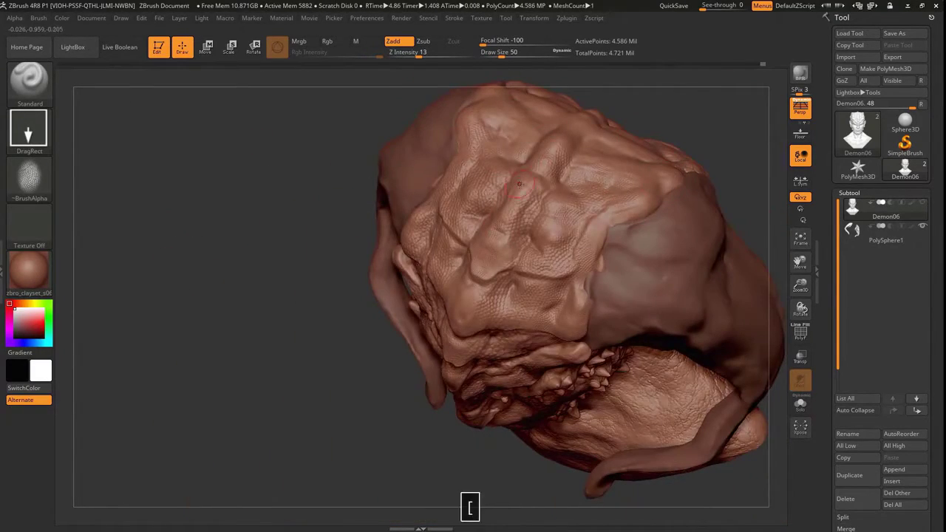
{"action": "mouse_move", "coordinate": [520, 185]}
{"action": "left_mouse_down"}
{"action": "mouse_move", "coordinate": [182, 239]}
{"action": "mouse_move", "coordinate": [457, 225]}
{"action": "left_mouse_up"}
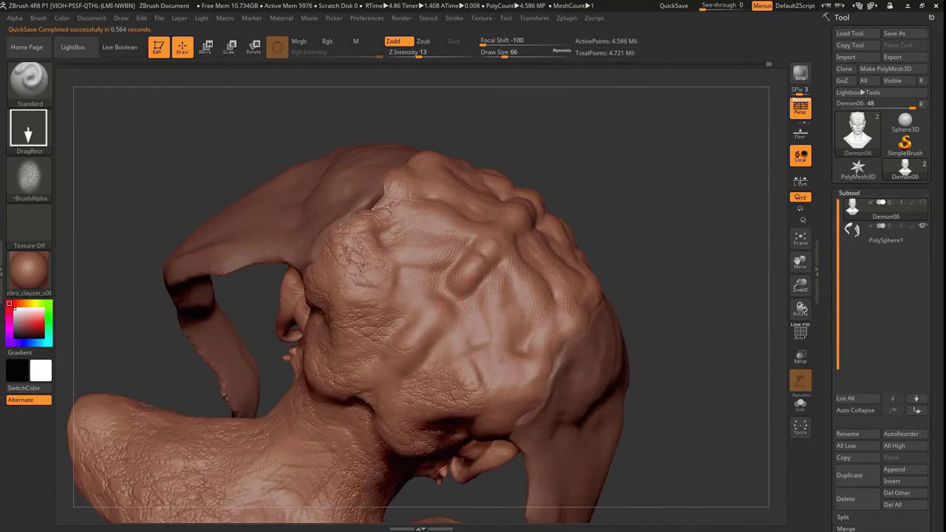
{"action": "left_click_drag", "start_coordinate": [503, 361], "coordinate": [221, 185]}
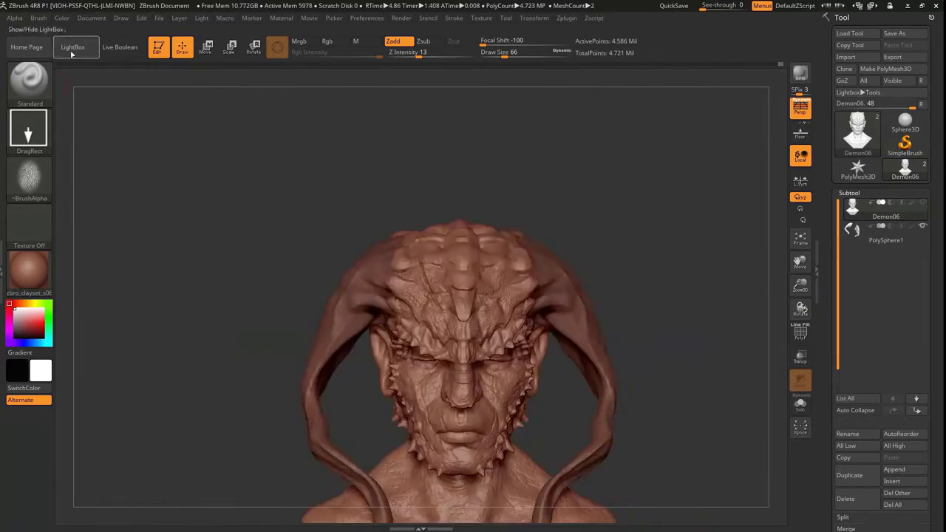
Load the SW_Veins_05 alpha and stamp veins on the face with the Standard brush at Z Intensity 13
{"action": "left_click", "coordinate": [72, 54]}
{"action": "double_click", "coordinate": [359, 180]}
{"action": "left_click_drag", "start_coordinate": [144, 273], "coordinate": [152, 355], "text": "alt"}
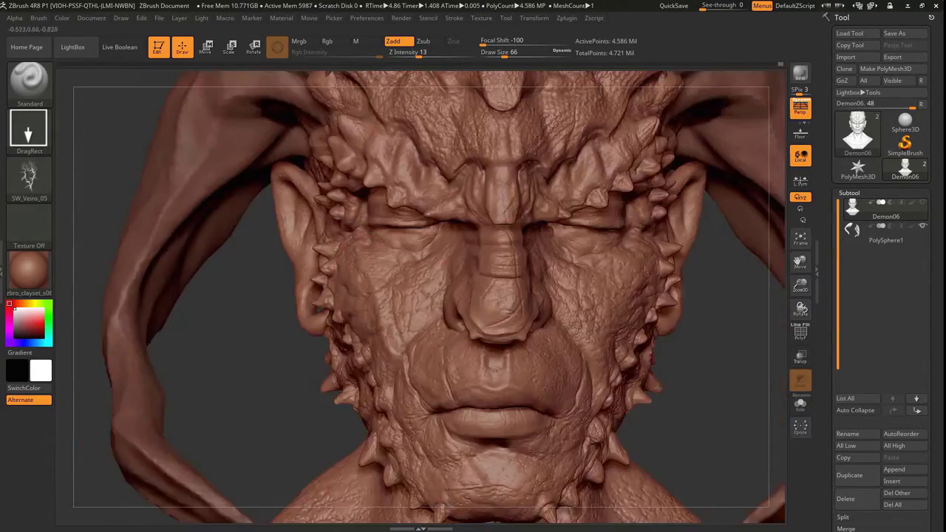
{"action": "left_click_drag", "start_coordinate": [665, 255], "coordinate": [561, 255]}
Refine the area beneath the eyes with DamStandard and stamp more veins with the Standard brush at draw size 22
{"action": "mouse_move", "coordinate": [340, 296]}
{"action": "left_mouse_down"}
{"action": "mouse_move", "coordinate": [244, 296]}
{"action": "mouse_move", "coordinate": [429, 296]}
{"action": "mouse_move", "coordinate": [240, 296]}
{"action": "left_mouse_up"}
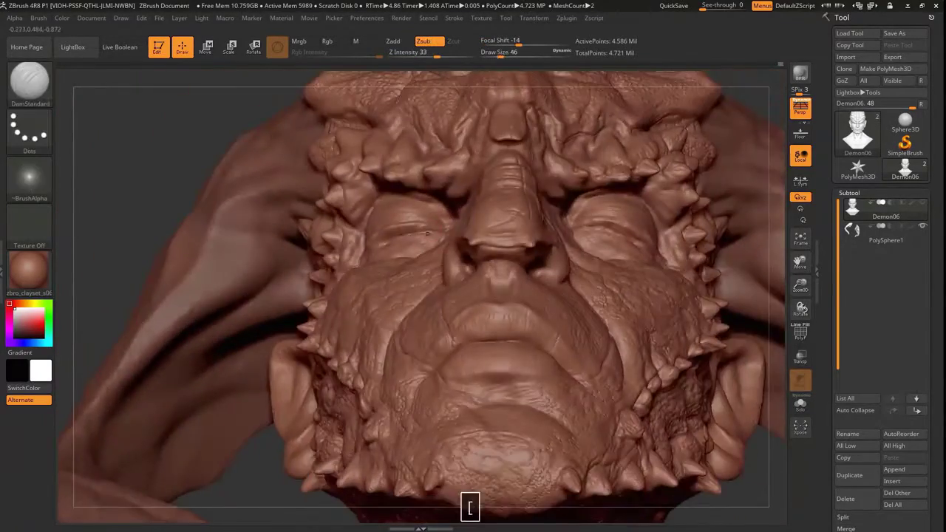
{"action": "left_click_drag", "start_coordinate": [517, 296], "coordinate": [384, 296]}
{"action": "mouse_move", "coordinate": [222, 222]}
{"action": "left_mouse_down"}
{"action": "mouse_move", "coordinate": [135, 169]}
{"action": "mouse_move", "coordinate": [153, 238]}
{"action": "mouse_move", "coordinate": [153, 310]}
{"action": "mouse_move", "coordinate": [425, 371]}
{"action": "mouse_move", "coordinate": [190, 154]}
{"action": "mouse_move", "coordinate": [221, 221]}
{"action": "mouse_move", "coordinate": [178, 242]}
{"action": "left_mouse_up"}
{"action": "key", "text": "b"}
{"action": "key", "text": "s"}
{"action": "key", "text": "t"}
{"action": "left_click_drag", "start_coordinate": [347, 351], "coordinate": [178, 249]}
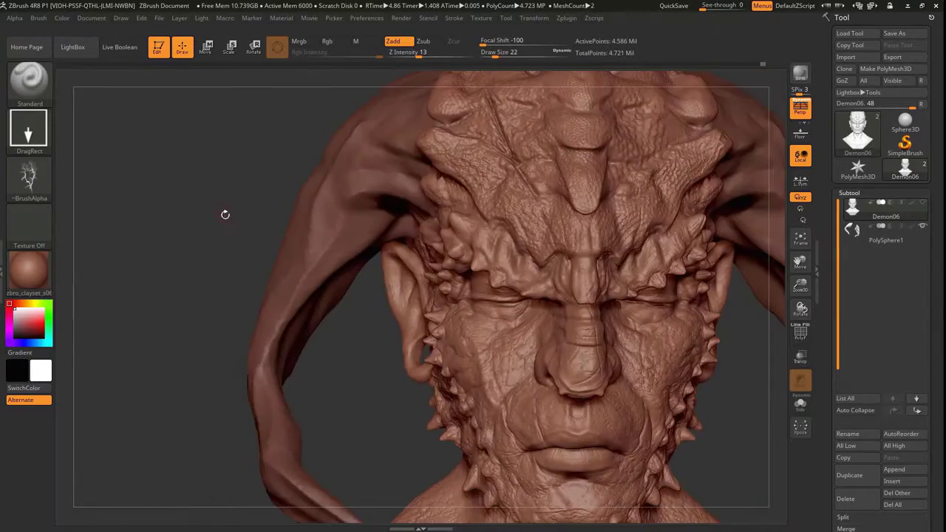
{"action": "left_click_drag", "start_coordinate": [193, 201], "coordinate": [203, 244]}
Load the SW_AlienSkin_22 alpha and stamp its texture over the lower face and ear area, reaching draw size 42 and Z Intensity 18
{"action": "key", "text": "comma"}
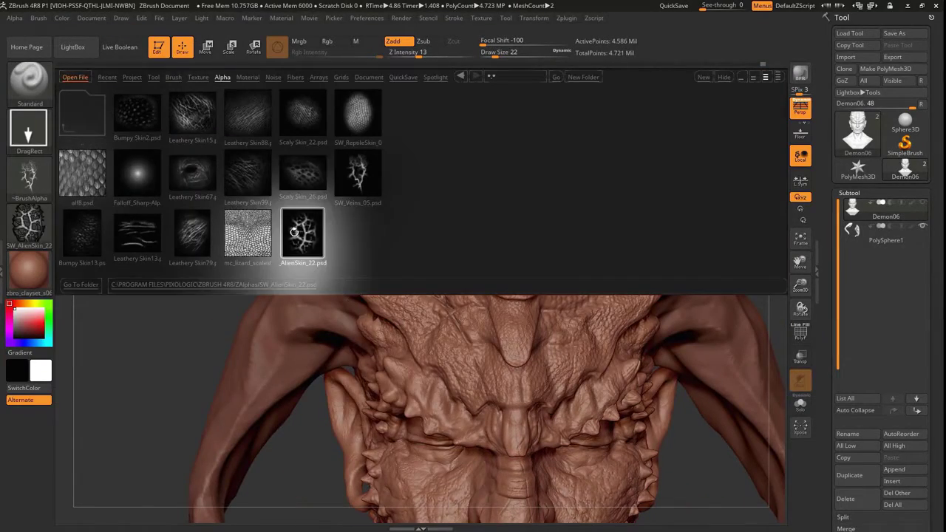
{"action": "double_click", "coordinate": [294, 232]}
{"action": "left_click_drag", "start_coordinate": [294, 233], "coordinate": [639, 383]}
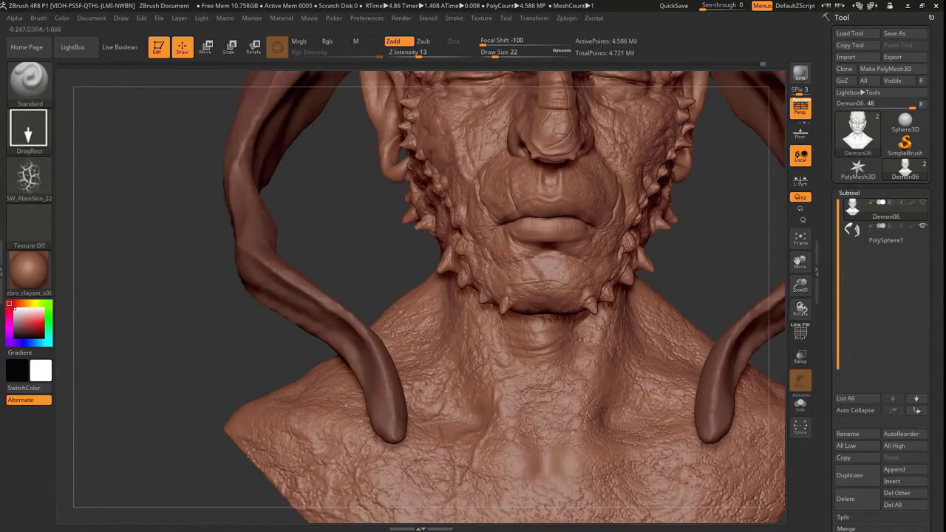
{"action": "mouse_move", "coordinate": [499, 202]}
{"action": "left_mouse_down"}
{"action": "mouse_move", "coordinate": [281, 348]}
{"action": "mouse_move", "coordinate": [374, 327]}
{"action": "mouse_move", "coordinate": [518, 222]}
{"action": "mouse_move", "coordinate": [628, 192]}
{"action": "left_mouse_up"}
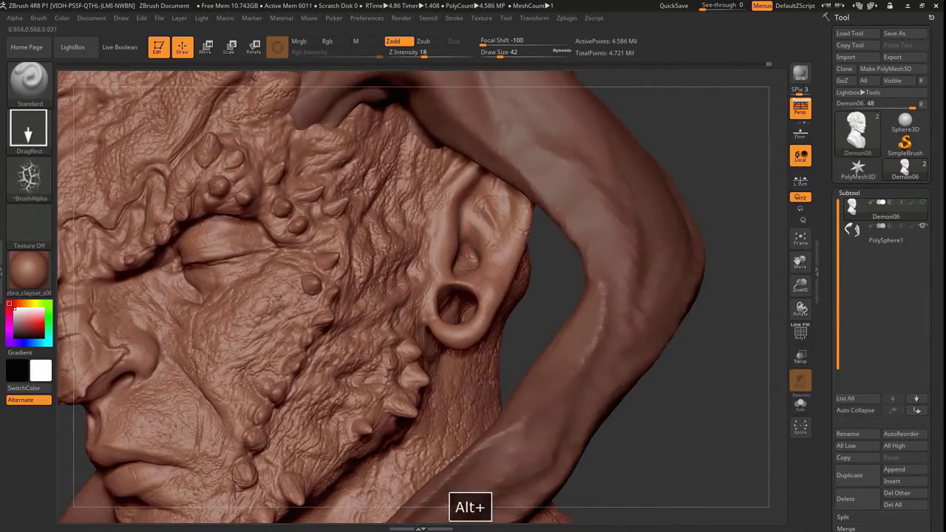
{"action": "left_click_drag", "start_coordinate": [739, 184], "coordinate": [739, 244], "text": "shift"}
{"action": "mouse_move", "coordinate": [517, 384]}
{"action": "left_mouse_down"}
{"action": "mouse_move", "coordinate": [241, 382]}
{"action": "mouse_move", "coordinate": [548, 375]}
{"action": "left_mouse_up"}
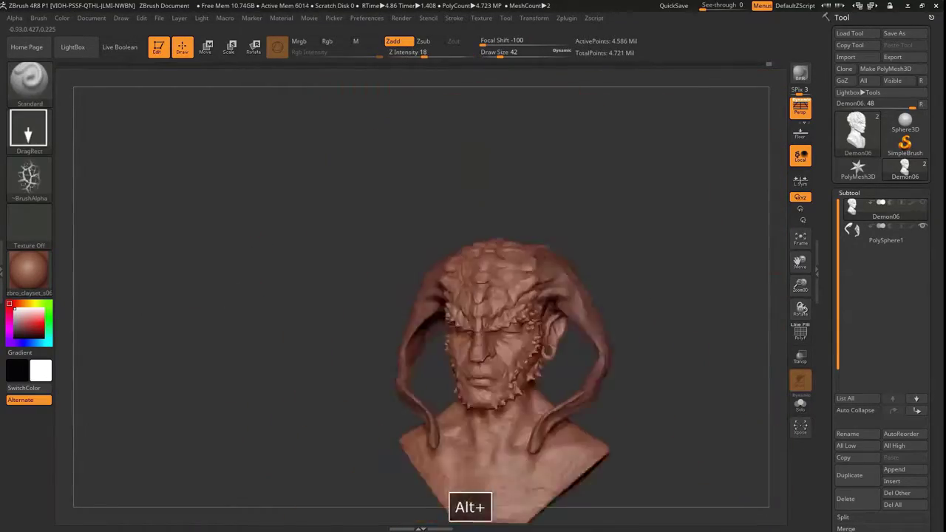
Sharpen the jaw spikes with the Pinch brush at draw size 50 and Z Intensity 20
{"action": "key", "text": "b"}
{"action": "key", "text": "p"}
{"action": "key", "text": "i"}
{"action": "key", "text": "bracketleft"}
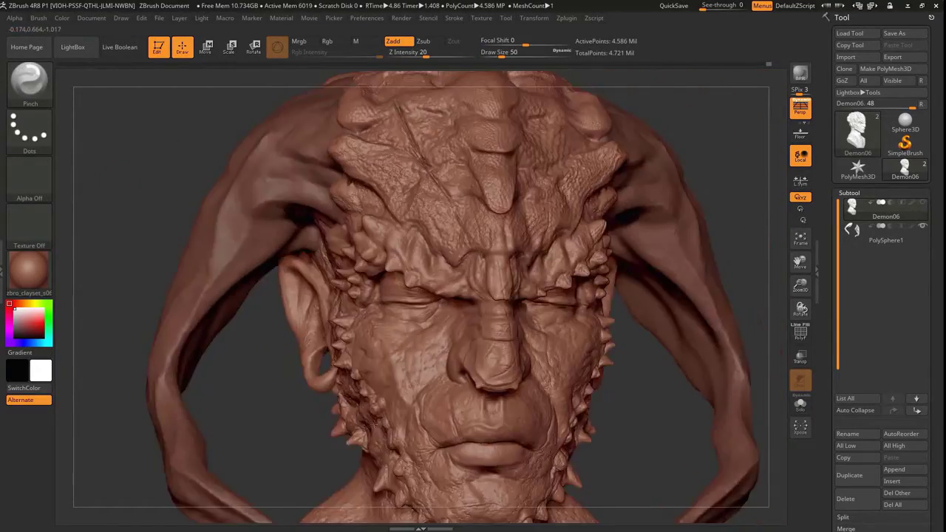
Isolate the head and cut fine creases around the eyelid and brow spikes with DamStandard at draw sizes 18 and 9
{"action": "key", "text": "b"}
{"action": "key", "text": "d"}
{"action": "key", "text": "s"}
{"action": "left_click_drag", "start_coordinate": [134, 237], "coordinate": [606, 441]}
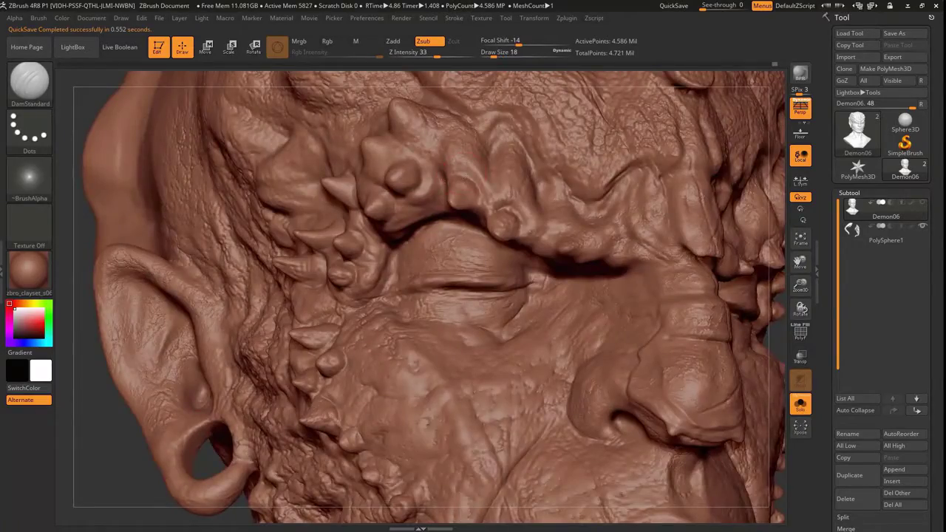
{"action": "mouse_move", "coordinate": [473, 295]}
{"action": "left_mouse_down", "text": "alt"}
{"action": "mouse_move", "coordinate": [176, 190]}
{"action": "mouse_move", "coordinate": [612, 382]}
{"action": "mouse_move", "coordinate": [444, 295]}
{"action": "mouse_move", "coordinate": [328, 201]}
{"action": "mouse_move", "coordinate": [392, 233]}
{"action": "mouse_move", "coordinate": [148, 311]}
{"action": "mouse_move", "coordinate": [467, 230]}
{"action": "left_mouse_up", "text": "alt"}
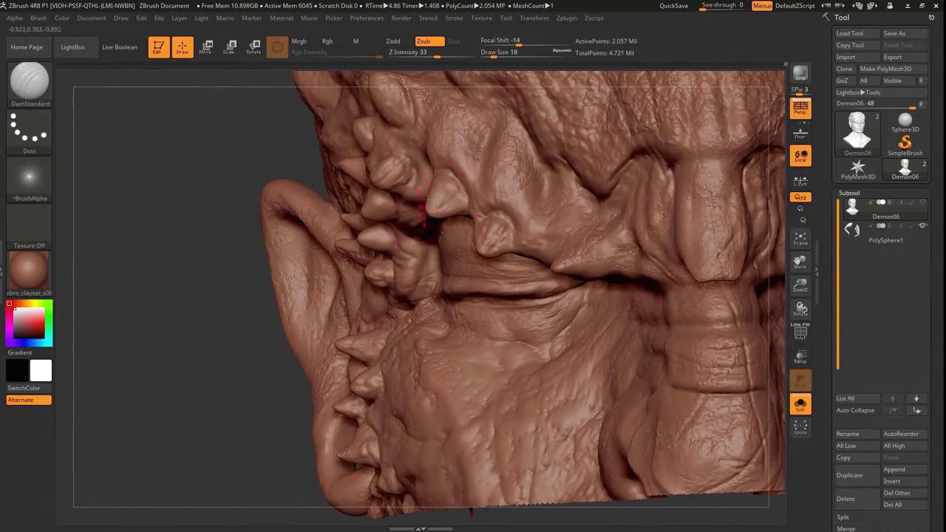
{"action": "left_click_drag", "start_coordinate": [423, 206], "coordinate": [399, 210]}
{"action": "left_click_drag", "start_coordinate": [304, 211], "coordinate": [301, 208]}
{"action": "key", "text": "["}
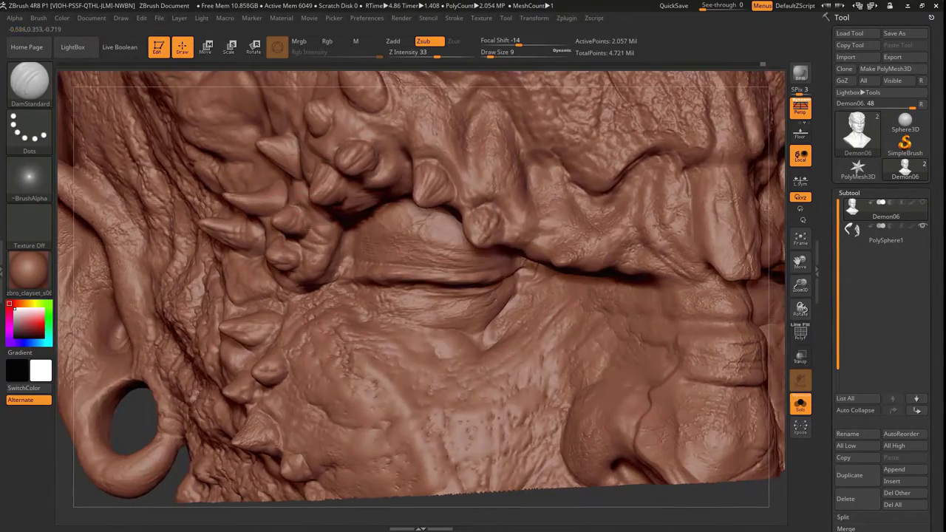
Swell the small knobs around the brow and temple with the Inflat brush at draw size 18 and Z Intensity 10
{"action": "key", "text": "b"}
{"action": "key", "text": "i"}
{"action": "key", "text": "n"}
{"action": "key", "text": "]"}
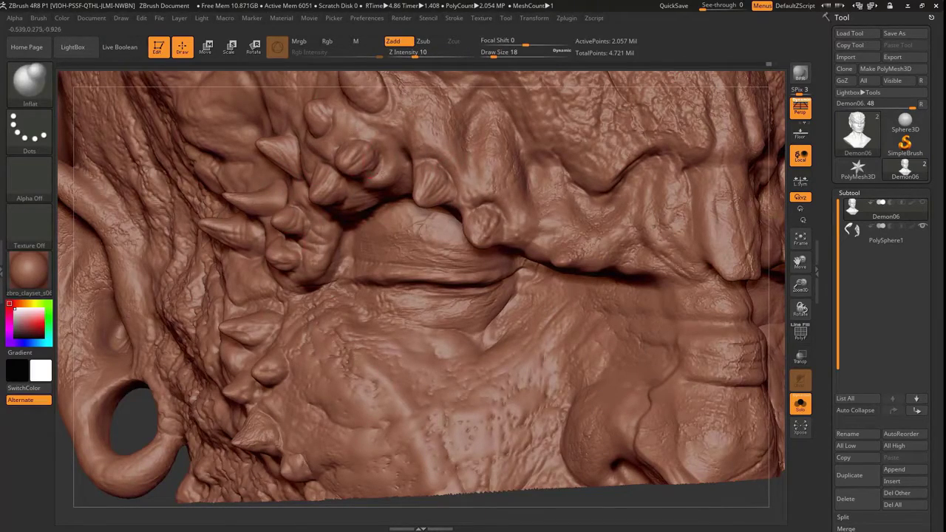
{"action": "mouse_move", "coordinate": [91, 442]}
{"action": "left_mouse_down"}
{"action": "mouse_move", "coordinate": [185, 333]}
{"action": "mouse_move", "coordinate": [289, 251]}
{"action": "left_mouse_up"}
Deepen the grooves between the brow and temple spikes with DamStandard at draw size 22 and Z Intensity 33
{"action": "key", "text": "b"}
{"action": "key", "text": "d"}
{"action": "key", "text": "s"}
{"action": "key", "text": "["}
{"action": "left_click_drag", "start_coordinate": [363, 191], "coordinate": [204, 220]}
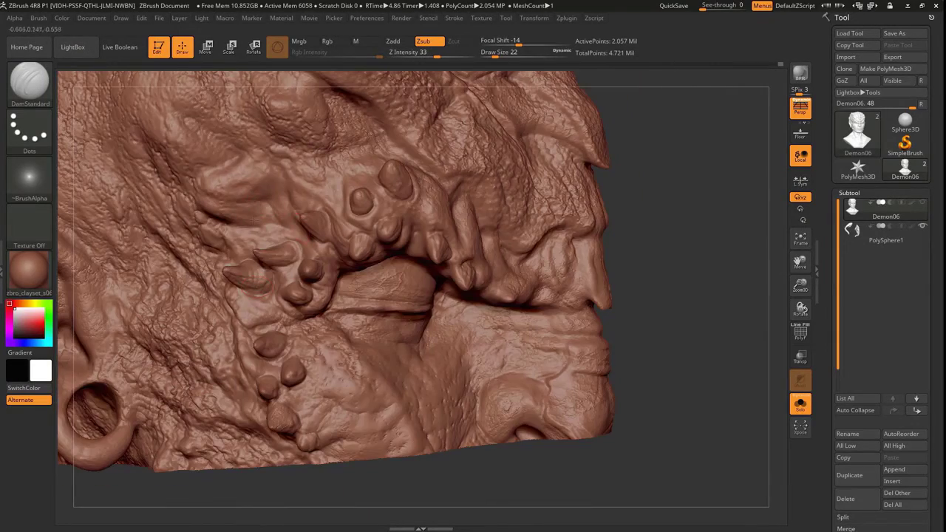
{"action": "left_click_drag", "start_coordinate": [689, 346], "coordinate": [167, 431]}
Open the surface noise settings and spray skin pores over the cheeks with the Standard brush at Z Intensity 5, draw sizes 22 and 30
{"action": "left_click", "coordinate": [849, 72]}
{"action": "left_click", "coordinate": [845, 83]}
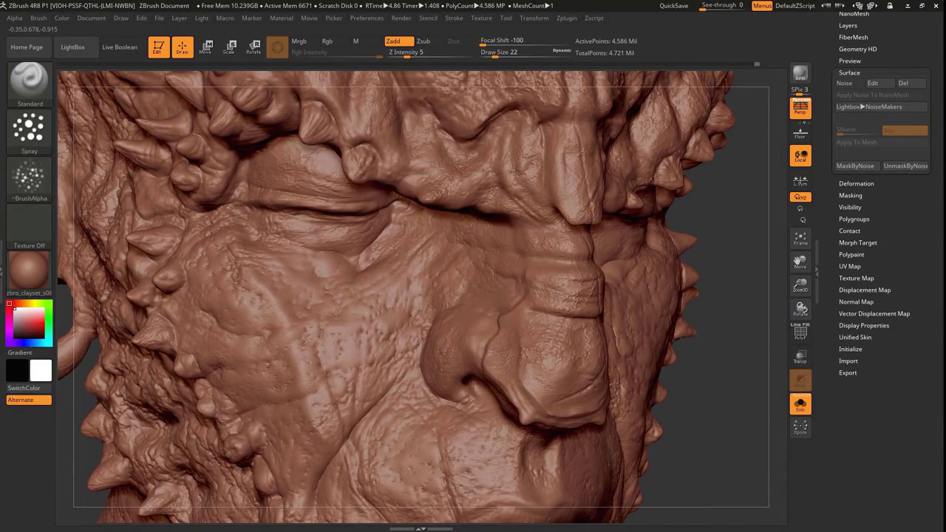
{"action": "left_click_drag", "start_coordinate": [500, 479], "coordinate": [595, 275]}
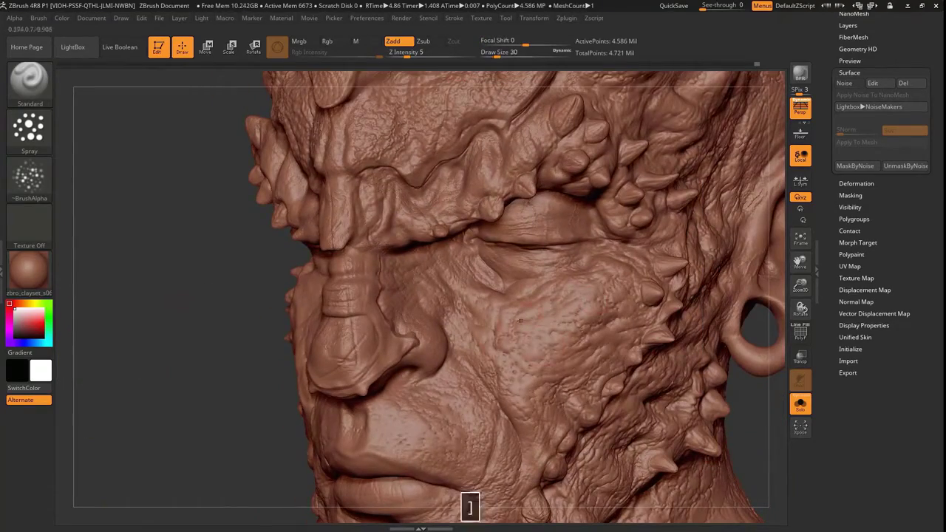
{"action": "key", "text": "shift+f"}
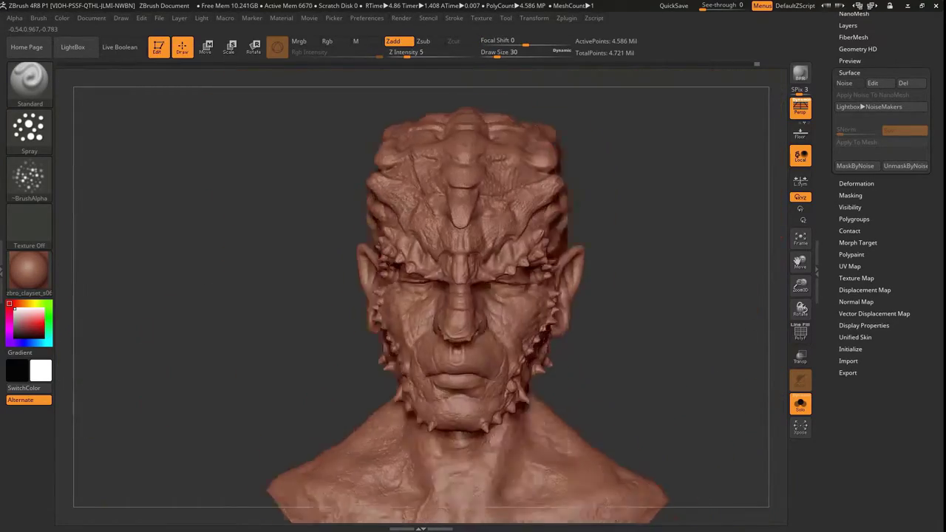
Soften the sharp skin detail around the brow and cheeks with the SmoothPeaks brush at draw size 30 and Z Intensity 100
{"action": "mouse_move", "coordinate": [141, 393]}
{"action": "left_mouse_down"}
{"action": "mouse_move", "coordinate": [157, 286]}
{"action": "mouse_move", "coordinate": [164, 384]}
{"action": "mouse_move", "coordinate": [222, 340]}
{"action": "mouse_move", "coordinate": [298, 308]}
{"action": "mouse_move", "coordinate": [450, 399]}
{"action": "left_mouse_up"}
{"action": "left_click_drag", "start_coordinate": [417, 500], "coordinate": [456, 265]}
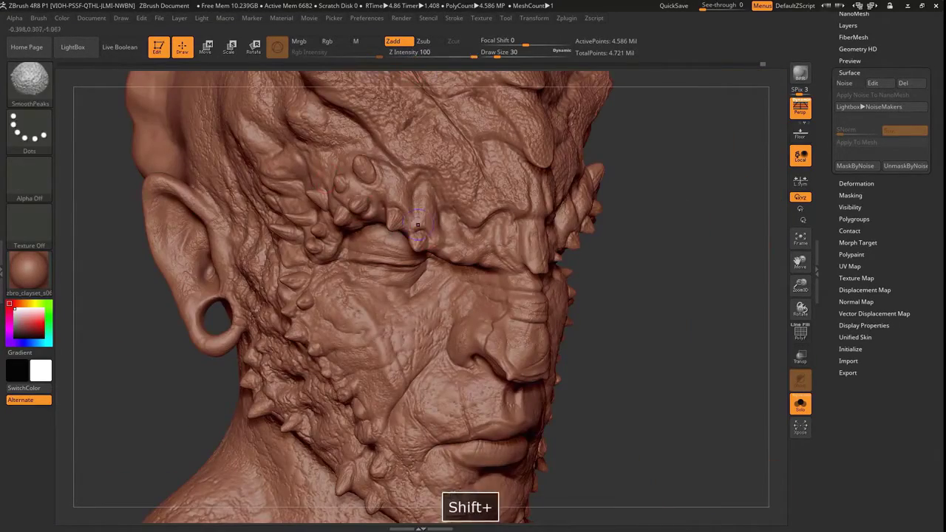
{"action": "left_click_drag", "start_coordinate": [416, 224], "coordinate": [249, 309]}
{"action": "left_click_drag", "start_coordinate": [151, 444], "coordinate": [178, 422]}
Show the horns again and refine the head's creases with DamStandard at draw size 82 and Z Intensity 33
{"action": "key", "text": "b"}
{"action": "key", "text": "d"}
{"action": "key", "text": "s"}
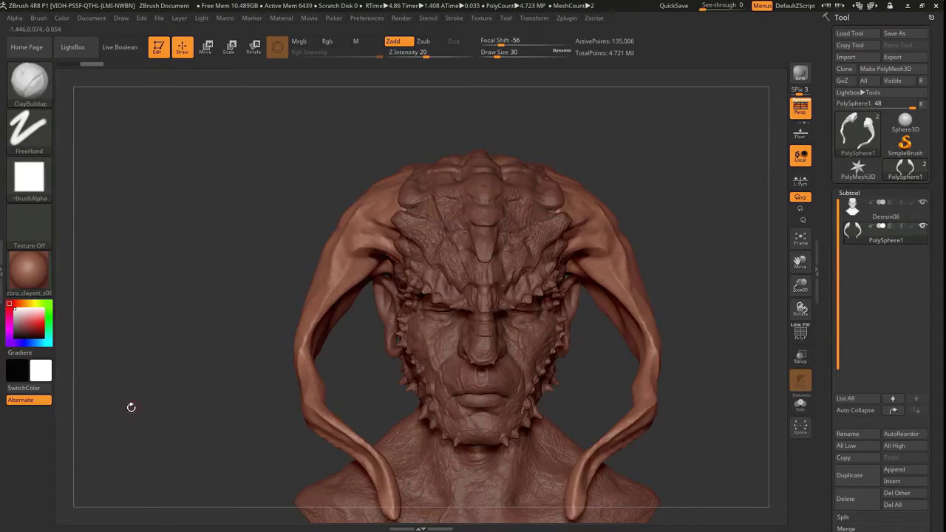
{"action": "left_click_drag", "start_coordinate": [129, 406], "coordinate": [266, 414]}
{"action": "left_click", "coordinate": [420, 244], "text": "alt"}
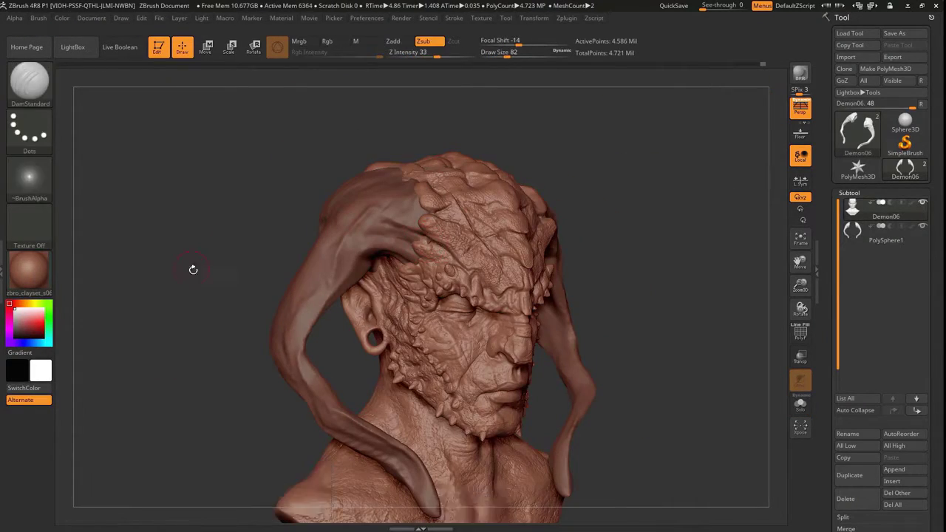
{"action": "left_click_drag", "start_coordinate": [192, 268], "coordinate": [325, 221]}
Select the horns and shape their planes with TrimDynamic and ClayBuildup, using draw size 80 and Z Intensity 20 for ClayBuildup
{"action": "left_click", "coordinate": [326, 310], "text": "alt"}
{"action": "key", "text": "b"}
{"action": "key", "text": "t"}
{"action": "key", "text": "d"}
{"action": "mouse_move", "coordinate": [137, 367]}
{"action": "left_mouse_down"}
{"action": "mouse_move", "coordinate": [65, 289]}
{"action": "mouse_move", "coordinate": [315, 298]}
{"action": "mouse_move", "coordinate": [281, 347]}
{"action": "mouse_move", "coordinate": [192, 391]}
{"action": "left_mouse_up"}
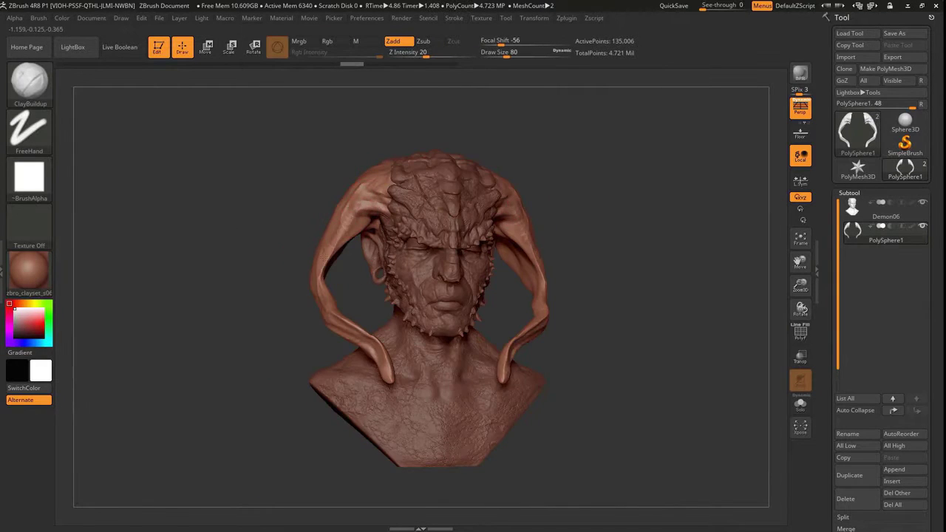
{"action": "mouse_move", "coordinate": [192, 391]}
{"action": "left_mouse_down"}
{"action": "mouse_move", "coordinate": [295, 377]}
{"action": "mouse_move", "coordinate": [243, 379]}
{"action": "mouse_move", "coordinate": [248, 433]}
{"action": "mouse_move", "coordinate": [319, 314]}
{"action": "mouse_move", "coordinate": [214, 329]}
{"action": "left_mouse_up"}
Build wrinkled ridges along the horns with ClayBuildup and cut the grooves between them with DamStandard
{"action": "mouse_move", "coordinate": [211, 226]}
{"action": "left_mouse_down", "text": "alt"}
{"action": "mouse_move", "coordinate": [194, 321]}
{"action": "mouse_move", "coordinate": [270, 191]}
{"action": "mouse_move", "coordinate": [244, 259]}
{"action": "mouse_move", "coordinate": [255, 296]}
{"action": "mouse_move", "coordinate": [268, 303]}
{"action": "mouse_move", "coordinate": [229, 201]}
{"action": "mouse_move", "coordinate": [296, 206]}
{"action": "mouse_move", "coordinate": [255, 208]}
{"action": "mouse_move", "coordinate": [123, 317]}
{"action": "mouse_move", "coordinate": [180, 285]}
{"action": "mouse_move", "coordinate": [303, 292]}
{"action": "left_mouse_up", "text": "alt"}
{"action": "key", "text": "b"}
{"action": "key", "text": "c"}
{"action": "key", "text": "b"}
{"action": "key", "text": "b"}
{"action": "key", "text": "d"}
{"action": "key", "text": "s"}
{"action": "left_click_drag", "start_coordinate": [147, 366], "coordinate": [209, 369]}
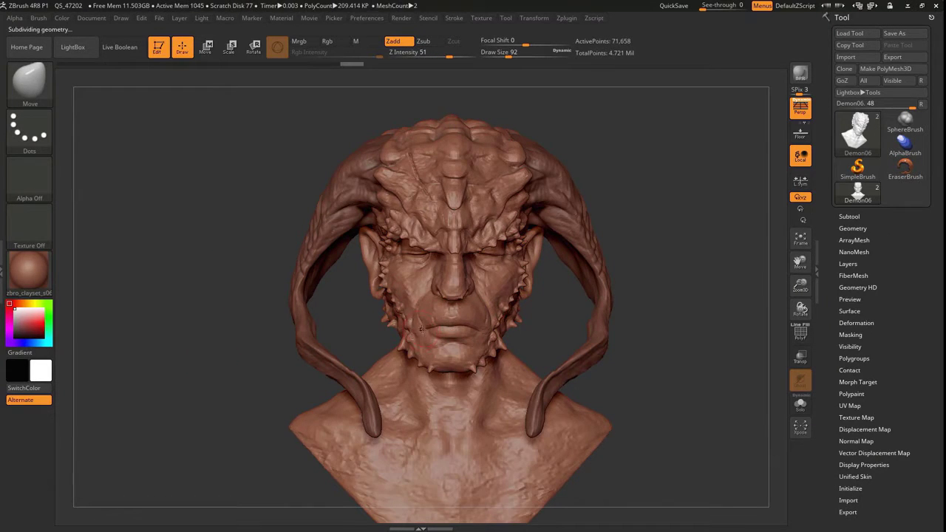
Adjust the head's proportions at a lower subdivision level with the Move brush at Z Intensity 51, draw sizes 92 and 100
{"action": "mouse_move", "coordinate": [240, 416]}
{"action": "left_mouse_down"}
{"action": "mouse_move", "coordinate": [190, 275]}
{"action": "mouse_move", "coordinate": [399, 258]}
{"action": "left_mouse_up"}
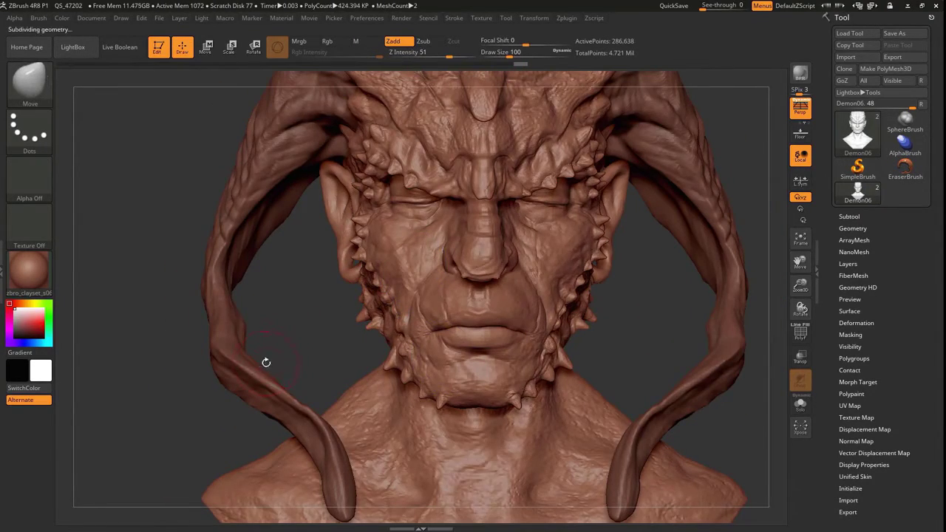
{"action": "mouse_move", "coordinate": [266, 362]}
{"action": "left_mouse_down"}
{"action": "mouse_move", "coordinate": [277, 333]}
{"action": "mouse_move", "coordinate": [173, 333]}
{"action": "mouse_move", "coordinate": [221, 347]}
{"action": "mouse_move", "coordinate": [155, 347]}
{"action": "left_mouse_up"}
{"action": "key", "text": "d"}
Thicken the horn ridges with backface-masked ClayBuildup at draw size 100 and flatten them with TrimDynamic at draw size 88
{"action": "key", "text": "b"}
{"action": "key", "text": "c"}
{"action": "key", "text": "b"}
{"action": "left_click", "coordinate": [38, 18]}
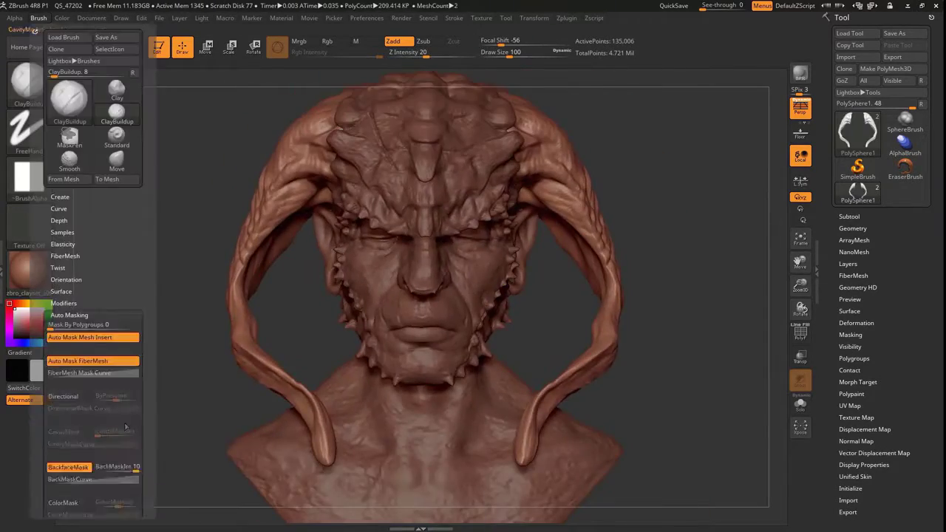
{"action": "mouse_move", "coordinate": [222, 369]}
{"action": "left_mouse_down"}
{"action": "mouse_move", "coordinate": [295, 259]}
{"action": "mouse_move", "coordinate": [359, 205]}
{"action": "mouse_move", "coordinate": [259, 281]}
{"action": "mouse_move", "coordinate": [167, 317]}
{"action": "mouse_move", "coordinate": [177, 329]}
{"action": "mouse_move", "coordinate": [154, 416]}
{"action": "mouse_move", "coordinate": [460, 379]}
{"action": "mouse_move", "coordinate": [369, 302]}
{"action": "mouse_move", "coordinate": [306, 306]}
{"action": "mouse_move", "coordinate": [193, 281]}
{"action": "left_mouse_up"}
{"action": "key", "text": "b"}
{"action": "key", "text": "t"}
{"action": "key", "text": "d"}
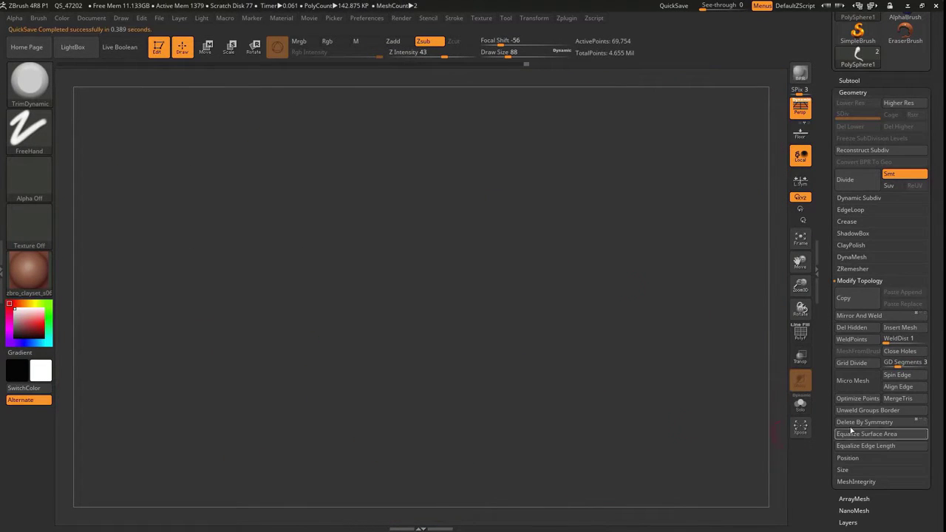
Remesh a duplicate of the horns with ZRemesher at Target Polygons Count 5 and project the original detail onto it
{"action": "left_click", "coordinate": [849, 80]}
{"action": "left_click", "coordinate": [883, 141]}
{"action": "left_click", "coordinate": [800, 403]}
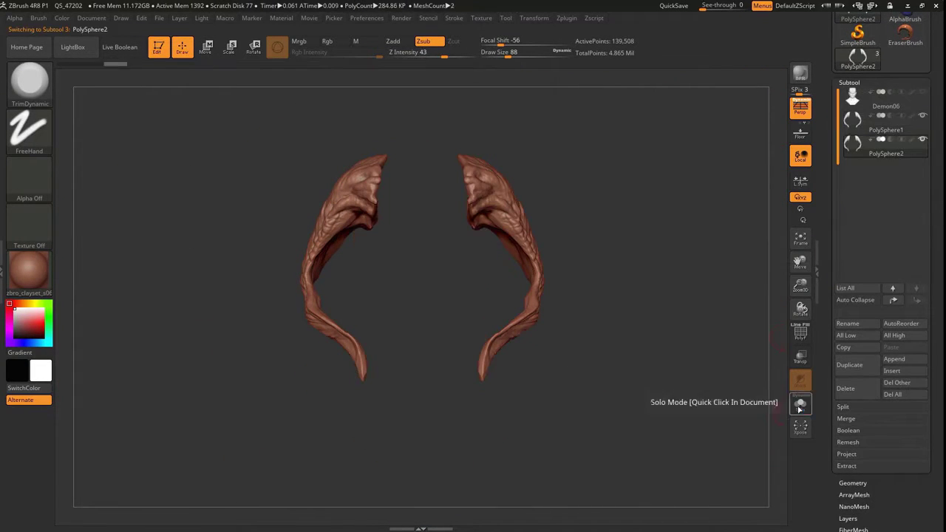
{"action": "left_click", "coordinate": [853, 269]}
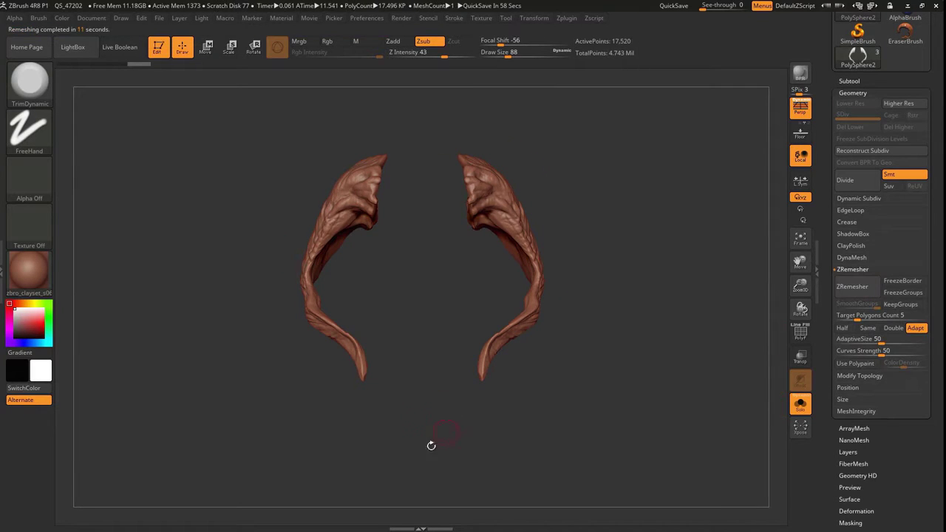
{"action": "left_click", "coordinate": [849, 81]}
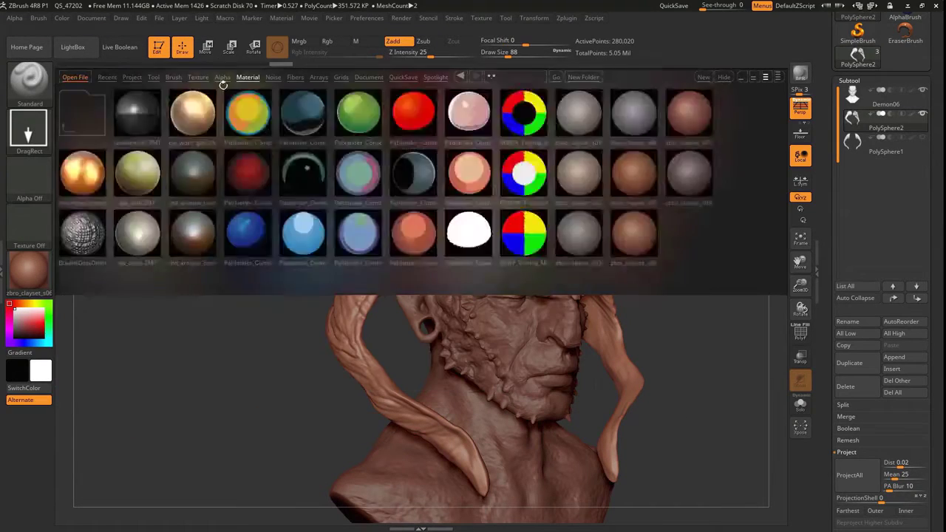
Load a wrinkled-skin alpha and stamp it over the horn bases with the Standard brush in DragRect mode at Z Intensity 14
{"action": "left_click", "coordinate": [222, 77]}
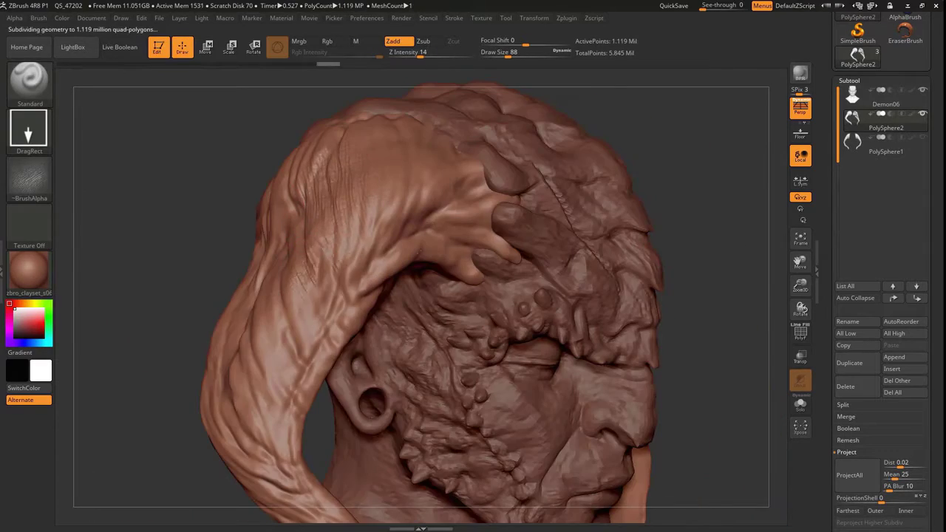
{"action": "mouse_move", "coordinate": [724, 222]}
{"action": "left_mouse_down"}
{"action": "mouse_move", "coordinate": [606, 230]}
{"action": "mouse_move", "coordinate": [351, 270]}
{"action": "mouse_move", "coordinate": [261, 266]}
{"action": "mouse_move", "coordinate": [362, 317]}
{"action": "mouse_move", "coordinate": [344, 341]}
{"action": "mouse_move", "coordinate": [403, 355]}
{"action": "mouse_move", "coordinate": [233, 246]}
{"action": "mouse_move", "coordinate": [376, 275]}
{"action": "left_mouse_up"}
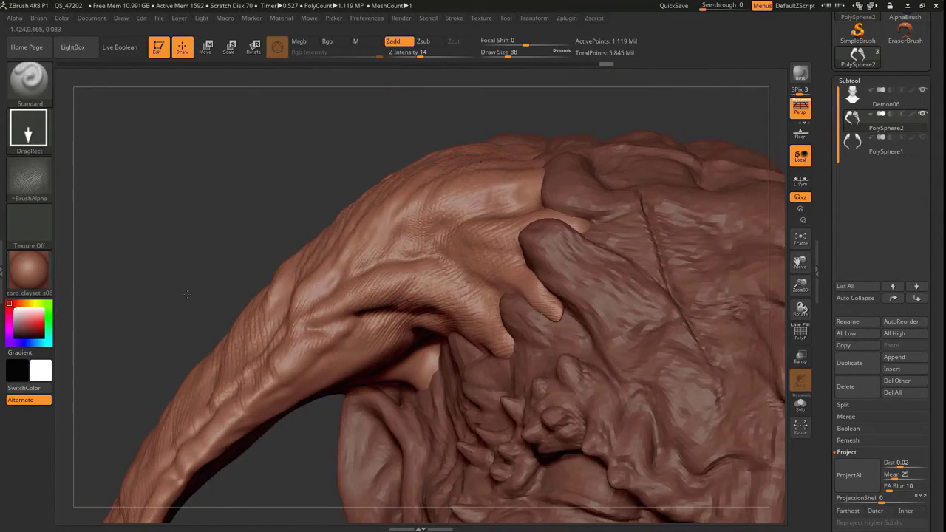
{"action": "left_click_drag", "start_coordinate": [187, 294], "coordinate": [148, 348], "text": "alt"}
Roughen the finger-like prongs at the horn base with the Blob brush at draw size 24 and Z Intensity 25
{"action": "key", "text": "b"}
{"action": "key", "text": "b"}
{"action": "key", "text": "l"}
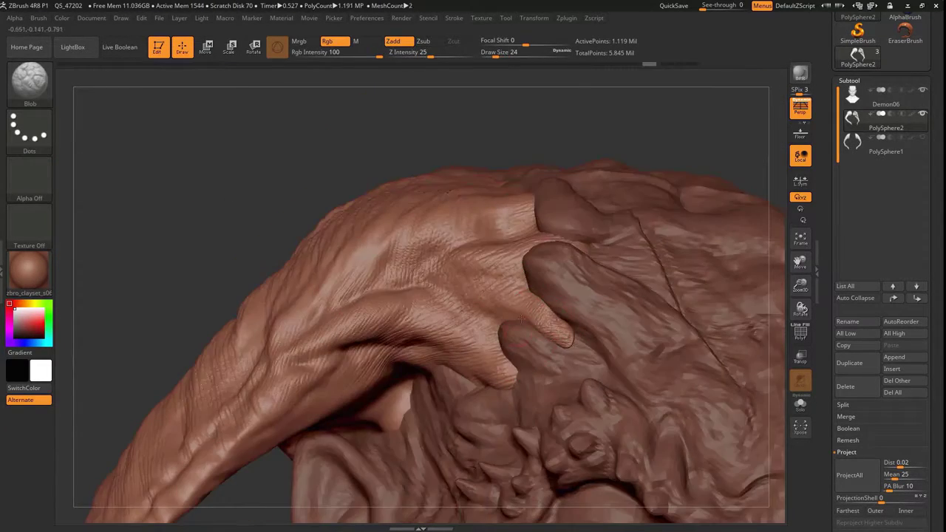
{"action": "left_click_drag", "start_coordinate": [521, 318], "coordinate": [473, 336], "text": "alt"}
Isolate the horns and stamp skin wrinkles along their undersides and tips with the Standard brush at Z Intensity 14
{"action": "key", "text": "b"}
{"action": "key", "text": "s"}
{"action": "key", "text": "t"}
{"action": "left_click", "coordinate": [800, 403]}
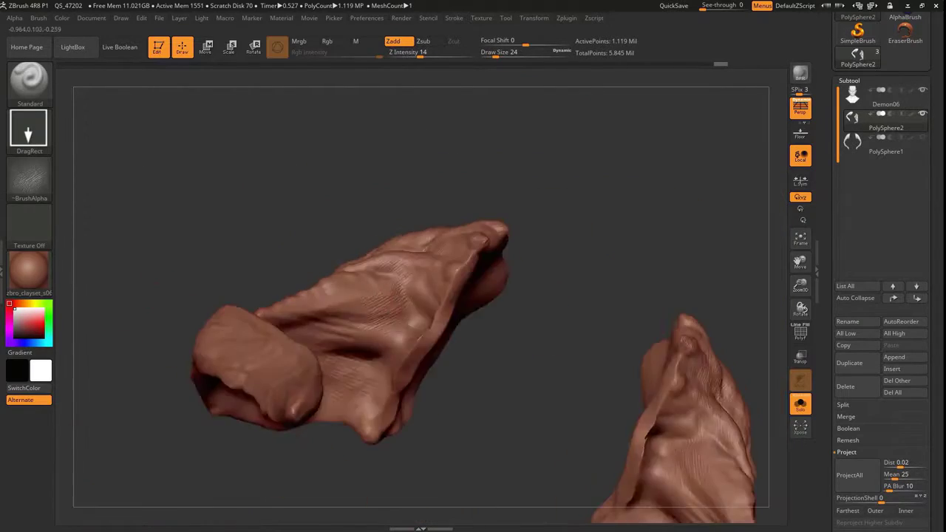
{"action": "left_click_drag", "start_coordinate": [517, 384], "coordinate": [433, 420]}
{"action": "left_click_drag", "start_coordinate": [475, 279], "coordinate": [473, 185], "text": "alt"}
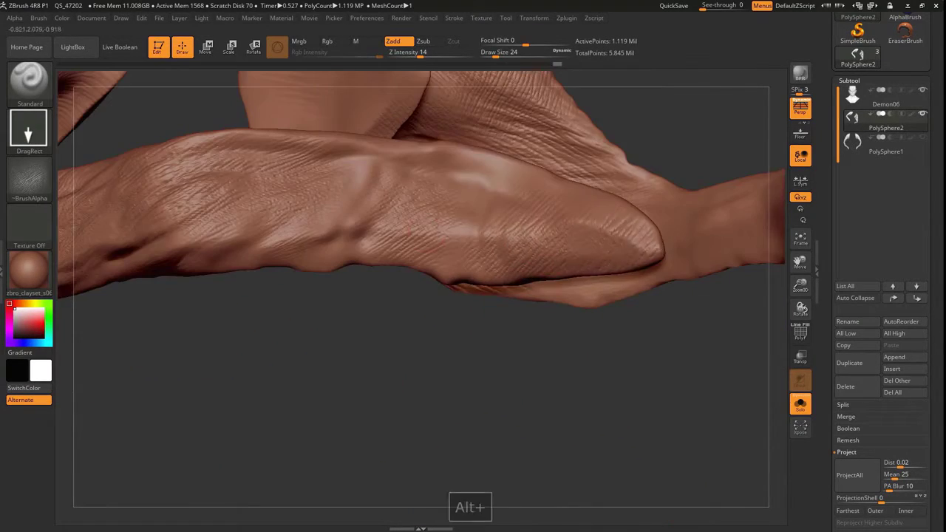
{"action": "mouse_move", "coordinate": [247, 345]}
{"action": "left_mouse_down", "text": "alt"}
{"action": "mouse_move", "coordinate": [310, 370]}
{"action": "mouse_move", "coordinate": [273, 392]}
{"action": "mouse_move", "coordinate": [295, 414]}
{"action": "mouse_move", "coordinate": [178, 380]}
{"action": "left_mouse_up", "text": "alt"}
Spray Alpha 58 streaks along the horns at draw size 104 and Z Intensity 14, softening them with SmoothPeaks
{"action": "key", "text": "b"}
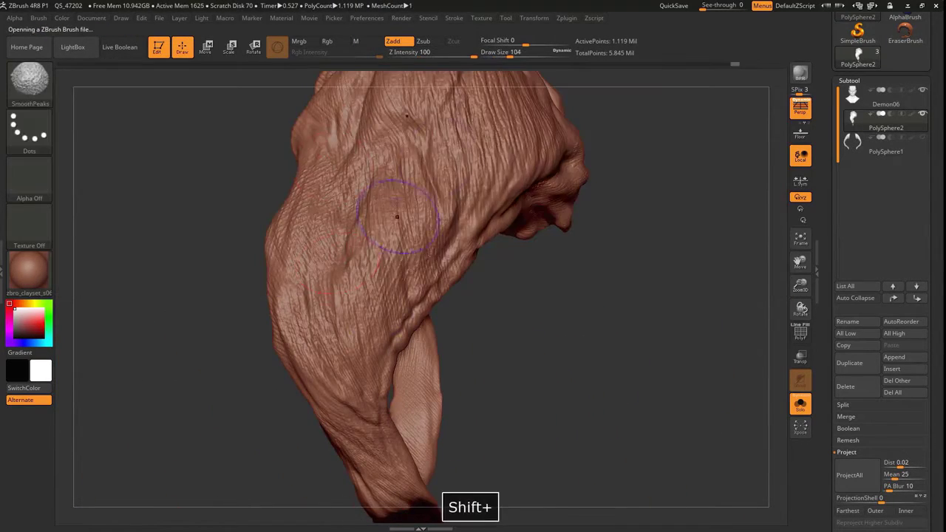
{"action": "left_click_drag", "start_coordinate": [391, 211], "coordinate": [152, 330], "text": "alt"}
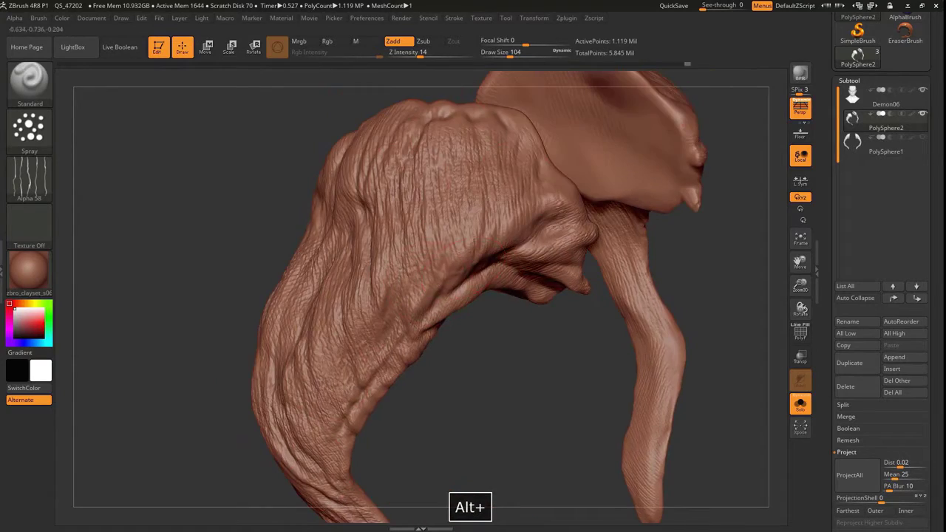
{"action": "mouse_move", "coordinate": [327, 344]}
{"action": "left_mouse_down", "text": "alt"}
{"action": "mouse_move", "coordinate": [251, 325]}
{"action": "mouse_move", "coordinate": [259, 294]}
{"action": "mouse_move", "coordinate": [218, 325]}
{"action": "left_mouse_up", "text": "alt"}
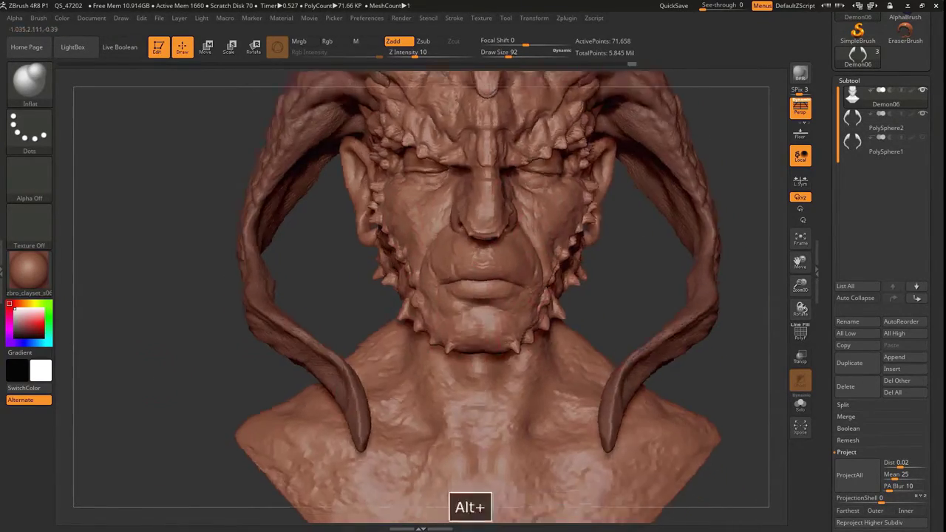
Reshape the low-subdivision head with Inflat and Move, and spray streaks over its forehead at full subdivision with draw size 44
{"action": "left_click_drag", "start_coordinate": [266, 369], "coordinate": [233, 414], "text": "alt"}
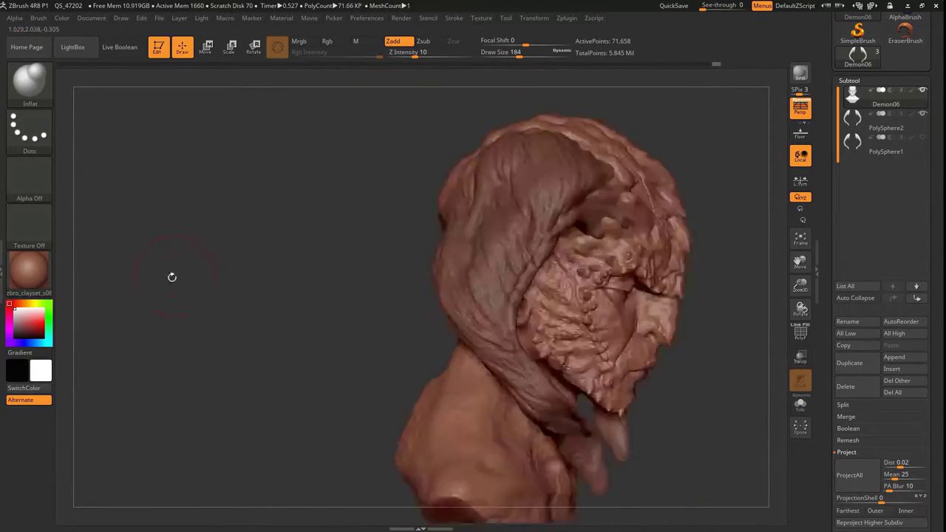
{"action": "left_click_drag", "start_coordinate": [171, 274], "coordinate": [285, 283]}
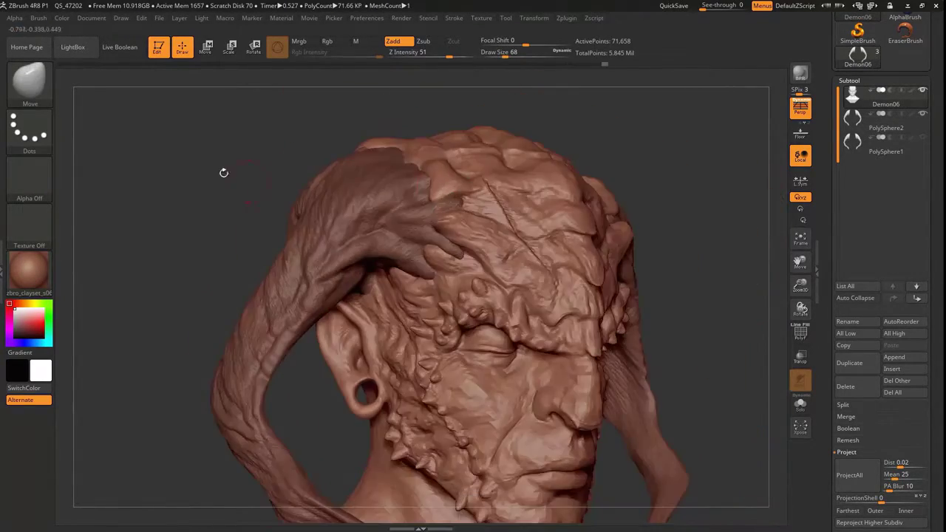
{"action": "mouse_move", "coordinate": [223, 172]}
{"action": "left_mouse_down"}
{"action": "mouse_move", "coordinate": [150, 367]}
{"action": "mouse_move", "coordinate": [159, 295]}
{"action": "left_mouse_up"}
{"action": "key", "text": "d"}
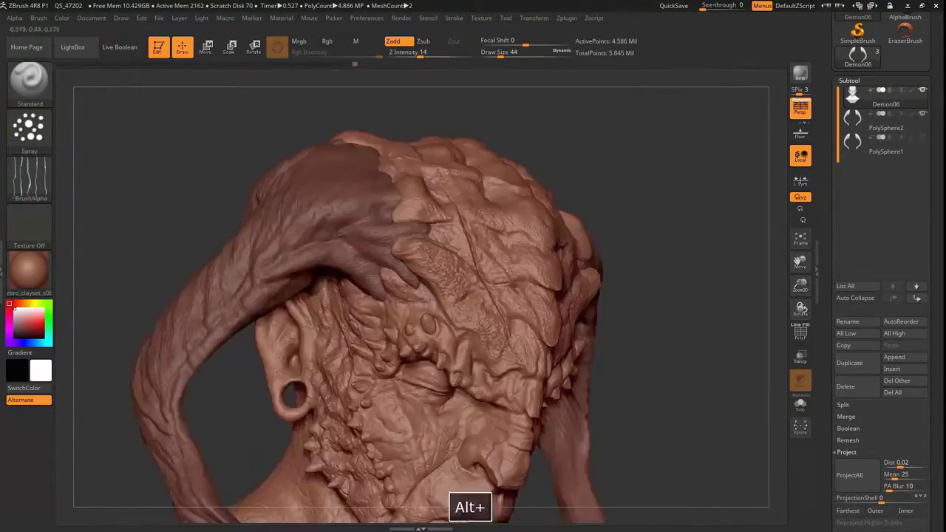
{"action": "left_click_drag", "start_coordinate": [159, 296], "coordinate": [174, 280]}
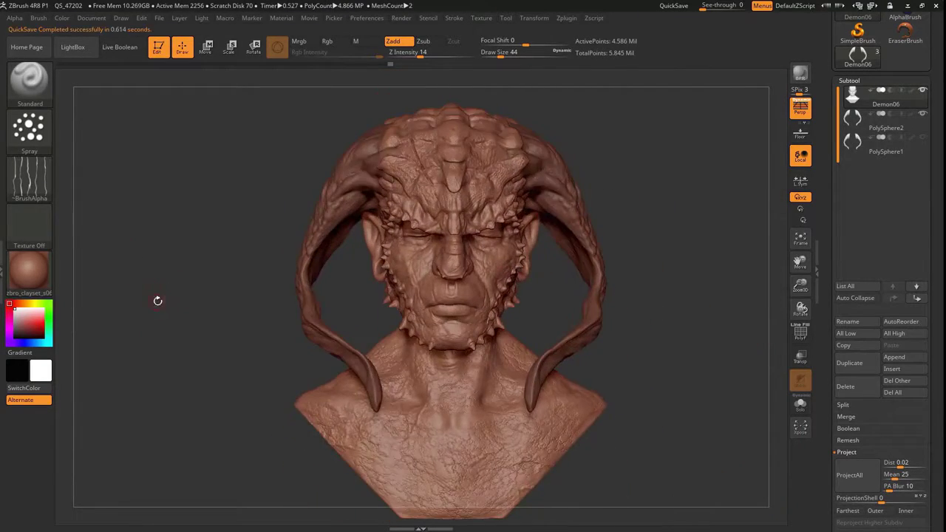
Duplicate the head, reduce the copy to a lower subdivision level, and mirror and weld it into a symmetrical mesh
{"action": "left_click", "coordinate": [896, 257]}
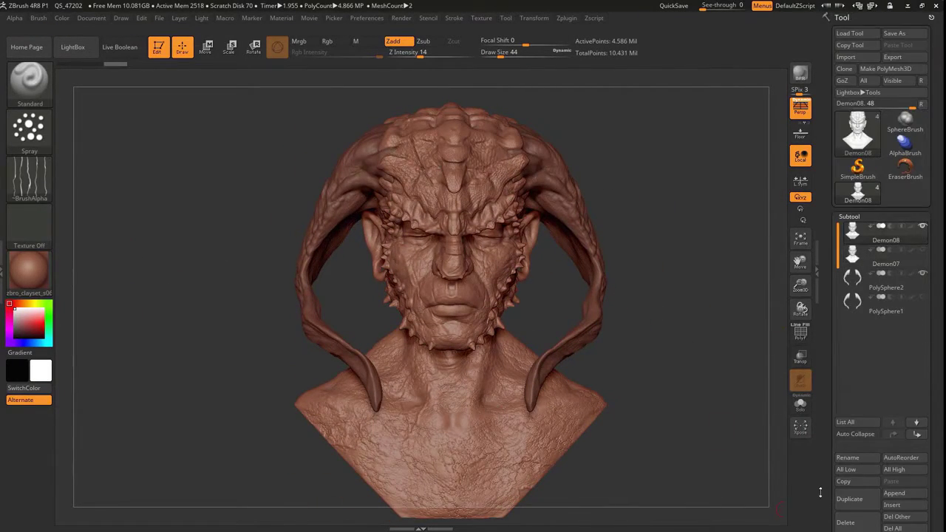
{"action": "key", "text": "shift+d"}
{"action": "scroll", "coordinate": [880, 137], "scroll_direction": "down", "scroll_amount": 5}
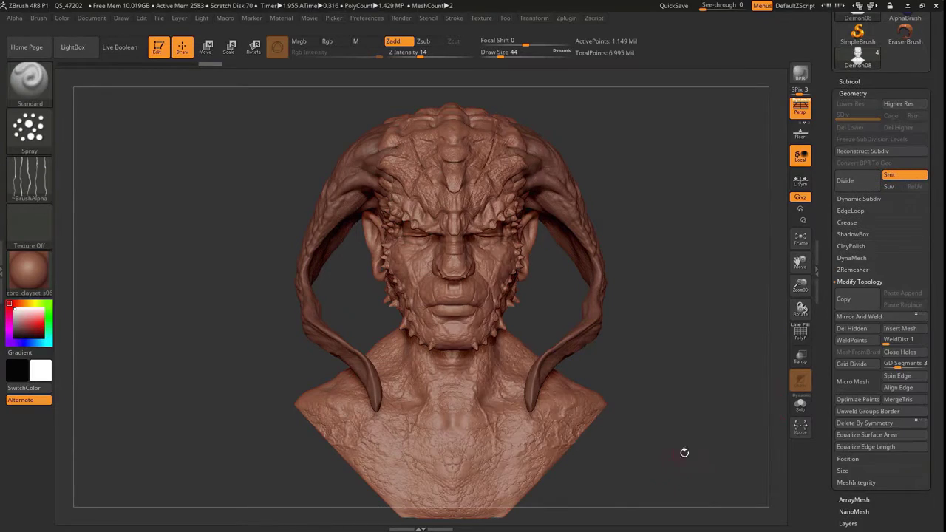
{"action": "scroll", "coordinate": [872, 414], "scroll_direction": "up", "scroll_amount": 3}
{"action": "left_click", "coordinate": [857, 452]}
{"action": "left_click_drag", "start_coordinate": [237, 327], "coordinate": [714, 436]}
{"action": "left_click_drag", "start_coordinate": [214, 201], "coordinate": [518, 266]}
Hide the horns and remesh the new head copy Demon09 with ZRemesher at Target Polygons Count 5
{"action": "left_click", "coordinate": [849, 216]}
{"action": "left_click", "coordinate": [923, 253]}
{"action": "scroll", "coordinate": [880, 244], "scroll_direction": "down", "scroll_amount": 3}
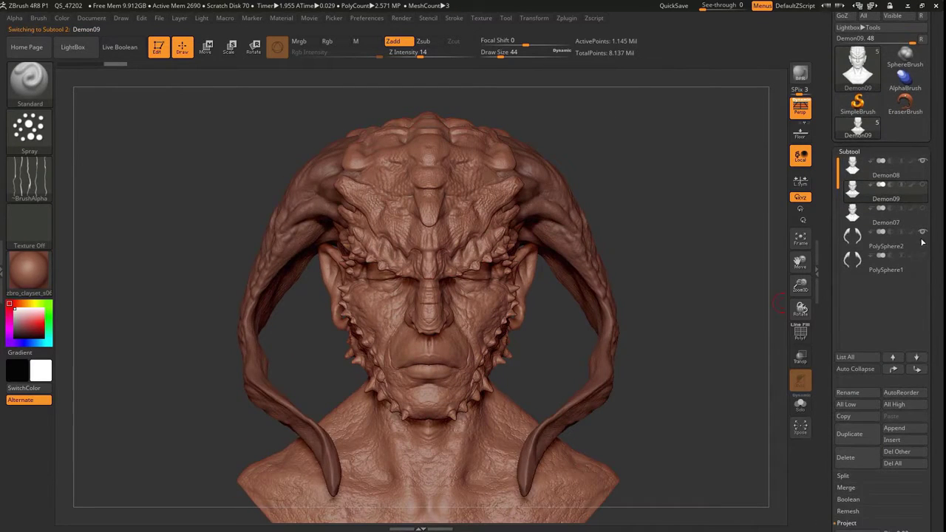
{"action": "left_click", "coordinate": [923, 74]}
{"action": "scroll", "coordinate": [857, 192], "scroll_direction": "down", "scroll_amount": 5}
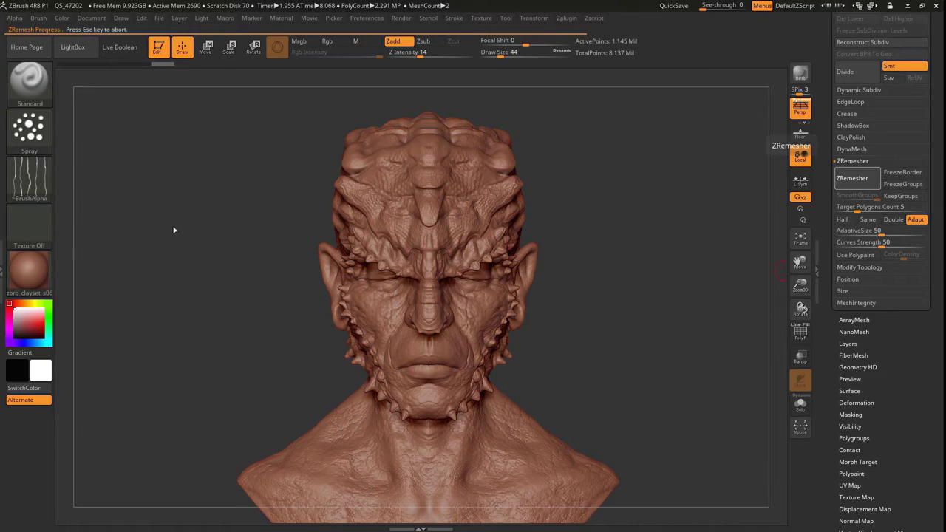
{"action": "left_click_drag", "start_coordinate": [173, 230], "coordinate": [517, 266]}
Isolate the remeshed head, smooth the scales off its cranium at draw size 116 and mask that area
{"action": "left_click", "coordinate": [800, 404]}
{"action": "key", "text": "shift"}
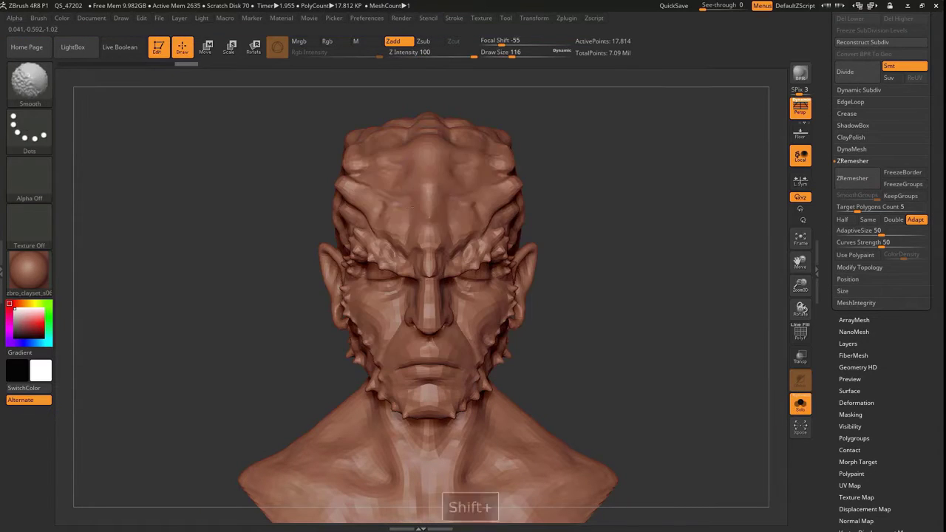
{"action": "mouse_move", "coordinate": [411, 209]}
{"action": "left_mouse_down"}
{"action": "mouse_move", "coordinate": [347, 207]}
{"action": "mouse_move", "coordinate": [399, 199]}
{"action": "mouse_move", "coordinate": [359, 180]}
{"action": "mouse_move", "coordinate": [257, 303]}
{"action": "left_mouse_up"}
{"action": "mouse_move", "coordinate": [400, 230]}
{"action": "left_mouse_down", "text": "ctrl"}
{"action": "mouse_move", "coordinate": [540, 142]}
{"action": "mouse_move", "coordinate": [513, 196]}
{"action": "mouse_move", "coordinate": [444, 236]}
{"action": "left_mouse_up", "text": "ctrl"}
Subdivide the remeshed head and project the source head's detail onto its unmasked face
{"action": "left_click", "coordinate": [840, 409]}
{"action": "mouse_move", "coordinate": [665, 310]}
{"action": "left_mouse_down"}
{"action": "mouse_move", "coordinate": [387, 347]}
{"action": "mouse_move", "coordinate": [248, 515]}
{"action": "left_mouse_up"}
{"action": "key", "text": "ctrl+d"}
{"action": "key", "text": "ctrl+d"}
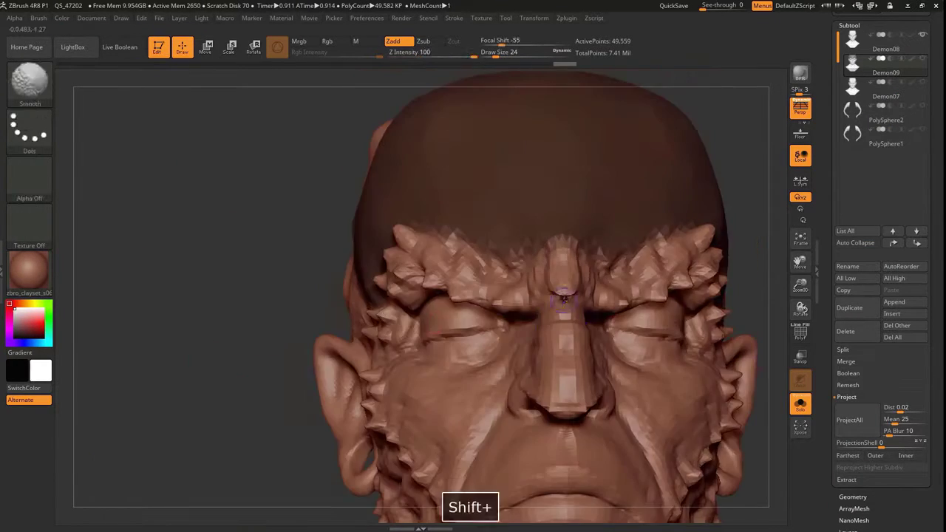
Project the facial detail onto the head's higher subdivision levels with ProjectAll at Dist 0.02, Mean 25 and PA Blur 10
{"action": "key", "text": "b"}
{"action": "key", "text": "c"}
{"action": "key", "text": "b"}
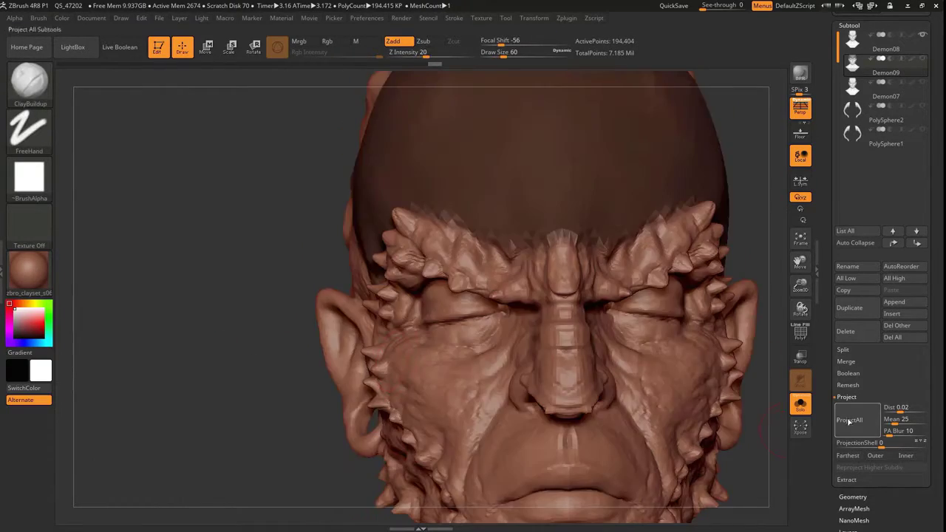
{"action": "left_click_drag", "start_coordinate": [192, 266], "coordinate": [233, 281]}
{"action": "left_click_drag", "start_coordinate": [214, 402], "coordinate": [242, 396]}
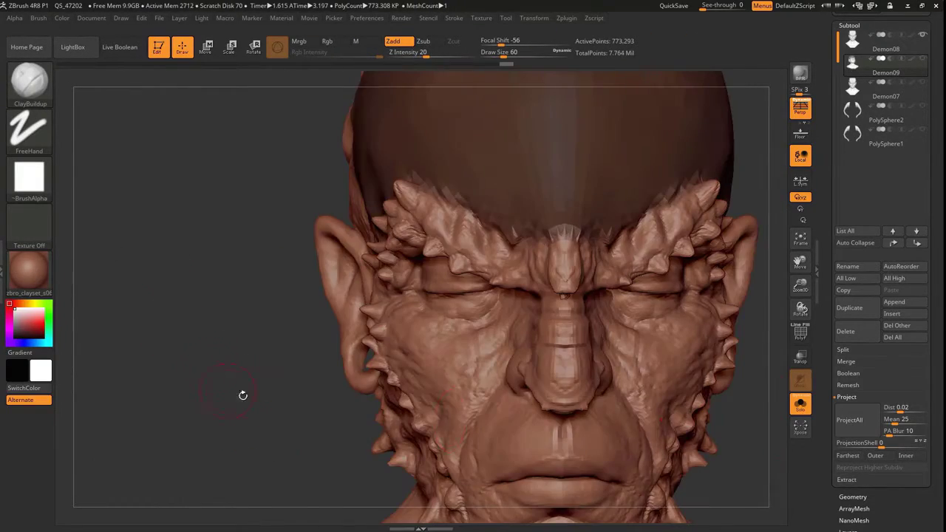
{"action": "left_click_drag", "start_coordinate": [217, 328], "coordinate": [207, 338]}
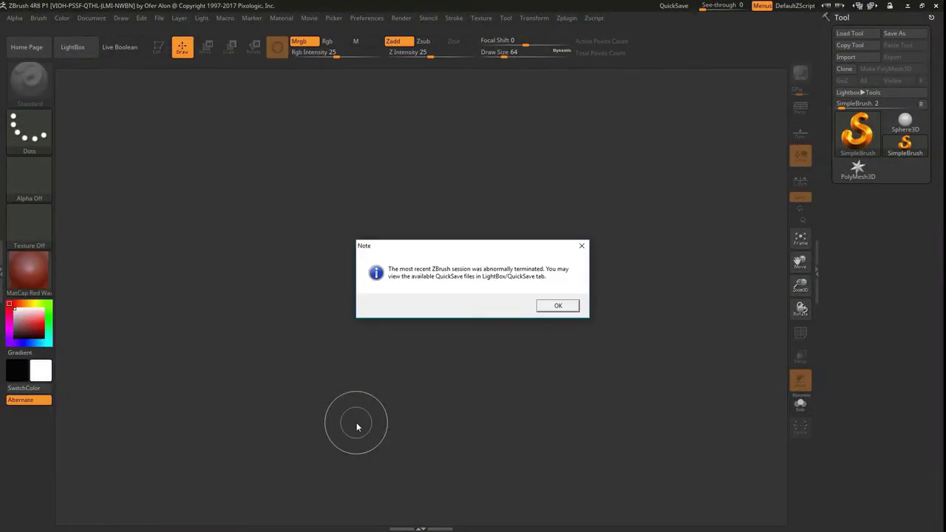
Dismiss the abnormal-termination note and reopen the QuickSave project QS_47211
{"action": "key", "text": "Return"}
{"action": "double_click", "coordinate": [245, 181]}
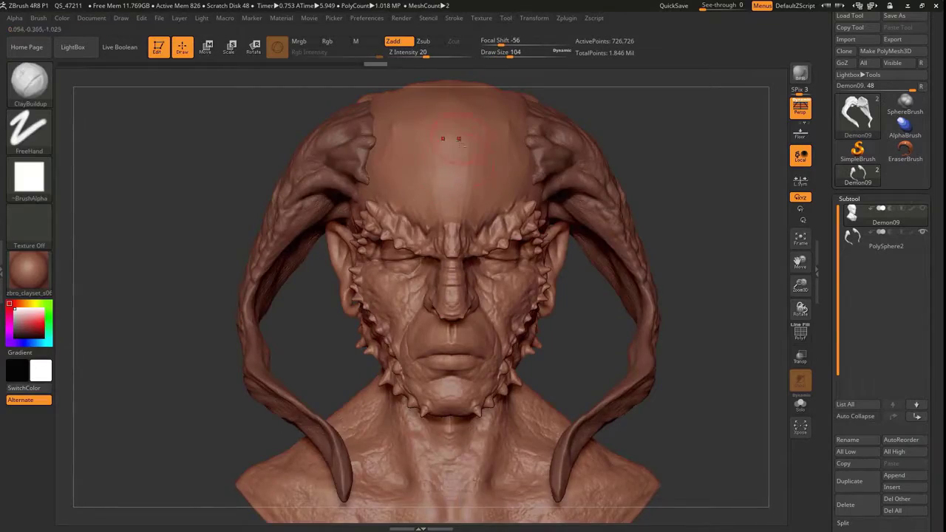
Build up the bare forehead with ClayBuildup at draw size 104 and flatten its forms with TrimDynamic at draw size 40
{"action": "left_click_drag", "start_coordinate": [452, 139], "coordinate": [432, 191]}
{"action": "mouse_move", "coordinate": [665, 414]}
{"action": "left_mouse_down"}
{"action": "mouse_move", "coordinate": [710, 414]}
{"action": "mouse_move", "coordinate": [710, 340]}
{"action": "left_mouse_up"}
{"action": "key", "text": "b"}
{"action": "key", "text": "t"}
{"action": "key", "text": "d"}
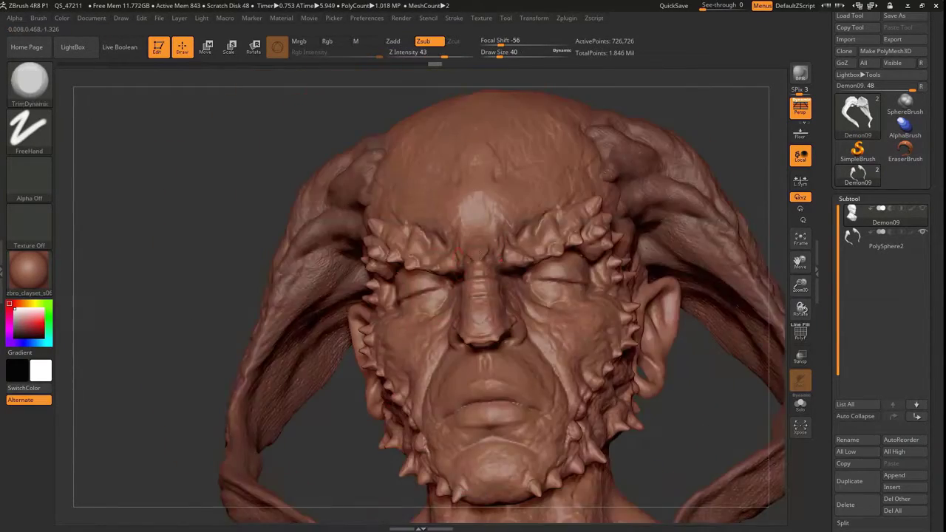
Carve creases and wrinkles across the forehead and brow with DamStandard at draw size 40
{"action": "key", "text": "b"}
{"action": "key", "text": "d"}
{"action": "key", "text": "s"}
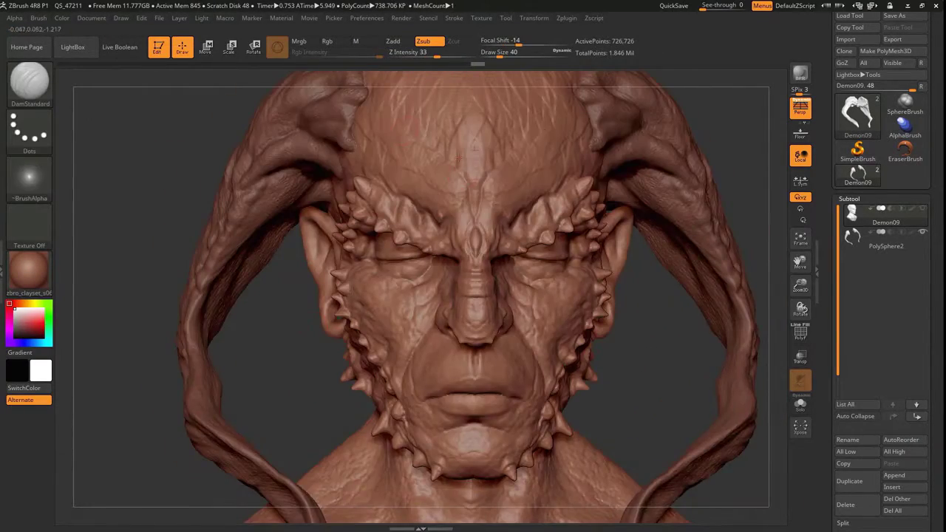
{"action": "left_click_drag", "start_coordinate": [187, 310], "coordinate": [187, 348], "text": "alt"}
Rework the volumes of the forehead and cranium with the ClayBuildup and Clay brushes
{"action": "key", "text": "b"}
{"action": "key", "text": "c"}
{"action": "key", "text": "b"}
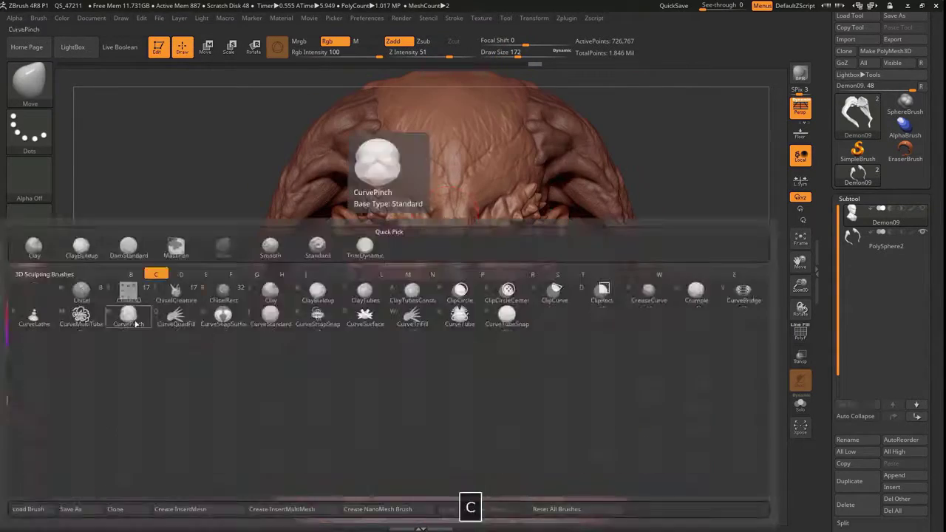
{"action": "mouse_move", "coordinate": [175, 221]}
{"action": "left_mouse_down"}
{"action": "mouse_move", "coordinate": [172, 162]}
{"action": "mouse_move", "coordinate": [474, 232]}
{"action": "mouse_move", "coordinate": [325, 248]}
{"action": "mouse_move", "coordinate": [369, 244]}
{"action": "mouse_move", "coordinate": [333, 247]}
{"action": "mouse_move", "coordinate": [340, 311]}
{"action": "left_mouse_up"}
{"action": "key", "text": "b"}
{"action": "key", "text": "c"}
{"action": "key", "text": "l"}
Swell the forehead forms with the Inflat brush and remesh the head
{"action": "key", "text": "b"}
{"action": "key", "text": "i"}
{"action": "key", "text": "n"}
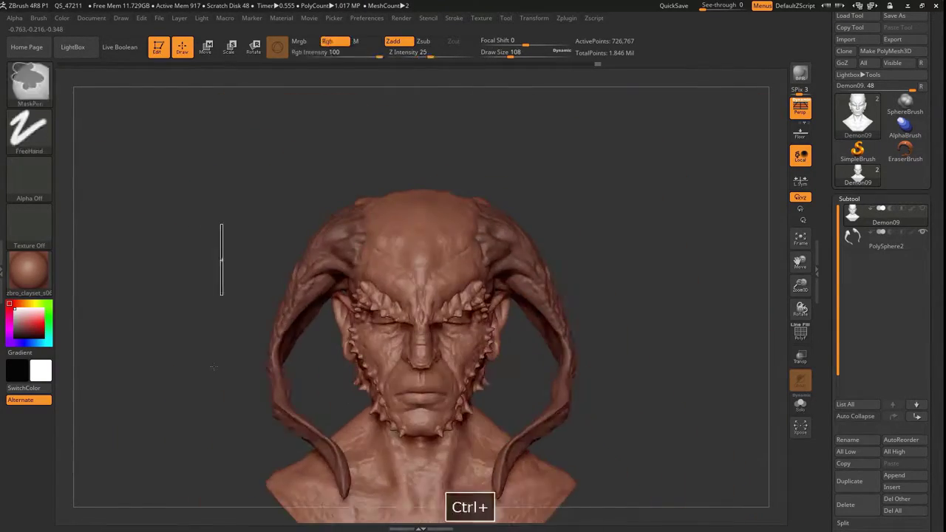
{"action": "left_click_drag", "start_coordinate": [212, 367], "coordinate": [213, 325]}
Spray rough skin texture over the cranium with the Standard brush at draw size 56 and Z Intensity 25
{"action": "key", "text": "b"}
{"action": "key", "text": "s"}
{"action": "key", "text": "p"}
{"action": "mouse_move", "coordinate": [746, 311]}
{"action": "left_mouse_down", "text": "alt"}
{"action": "mouse_move", "coordinate": [578, 242]}
{"action": "mouse_move", "coordinate": [517, 281]}
{"action": "mouse_move", "coordinate": [390, 233]}
{"action": "mouse_move", "coordinate": [178, 239]}
{"action": "left_mouse_up", "text": "alt"}
{"action": "key", "text": "["}
{"action": "key", "text": "]"}
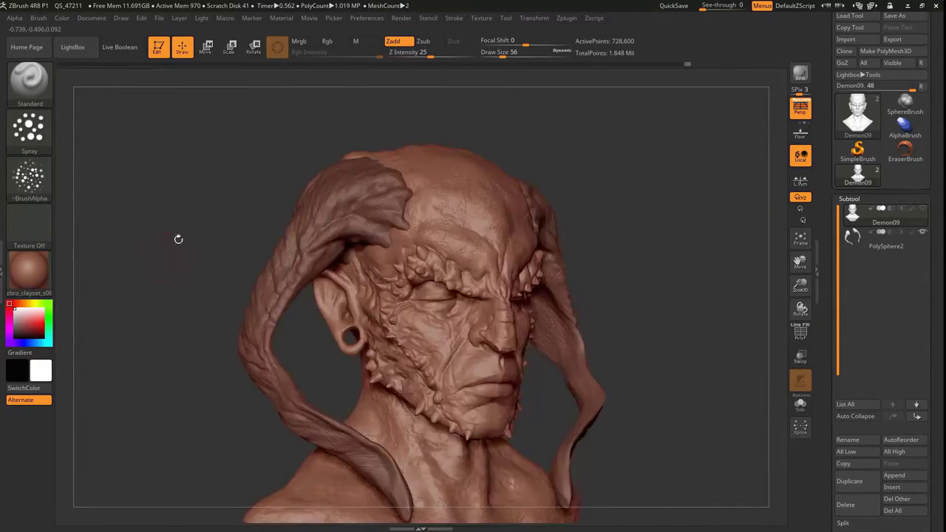
Duplicate the head, rebuild the original's topology, and project the duplicate's detail onto it at Dist 0.02, Mean 25 and PA Blur 10
{"action": "scroll", "coordinate": [828, 447], "scroll_direction": "down", "scroll_amount": 3}
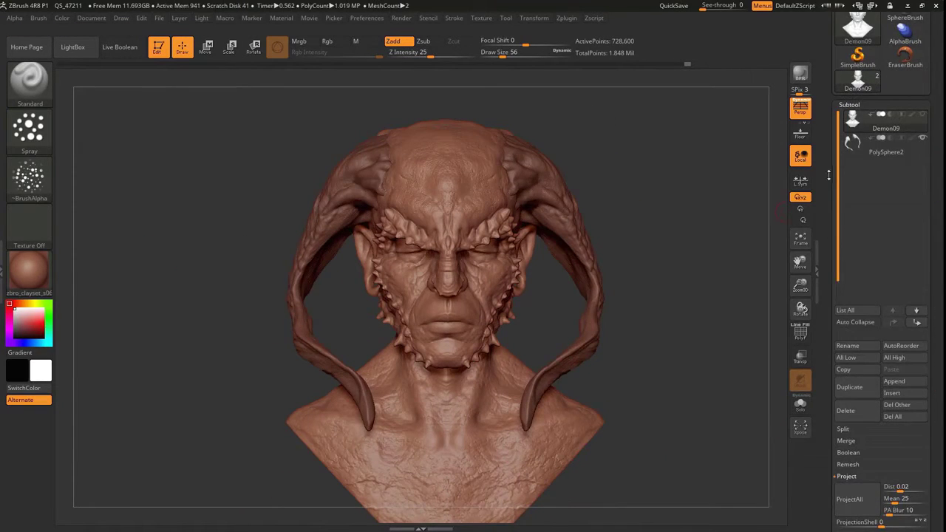
{"action": "key", "text": "F9"}
{"action": "scroll", "coordinate": [850, 325], "scroll_direction": "down", "scroll_amount": 5}
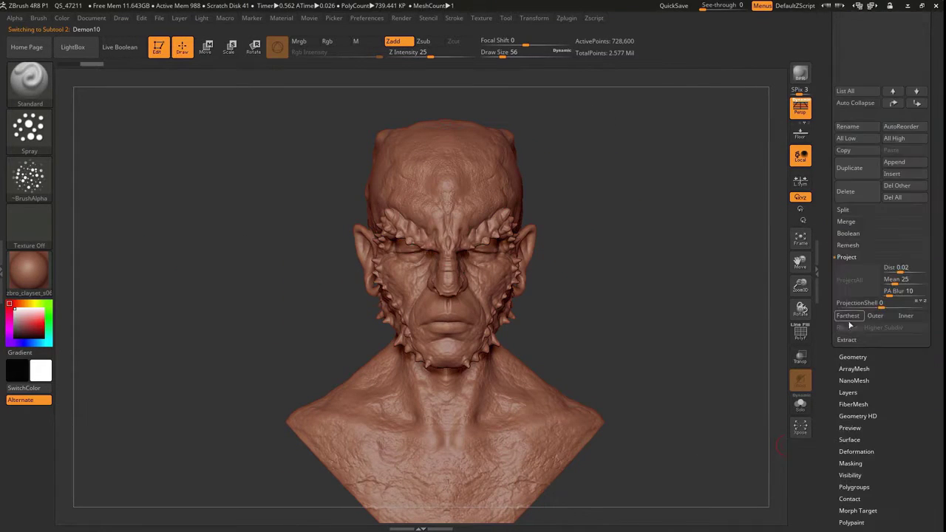
{"action": "scroll", "coordinate": [849, 326], "scroll_direction": "up", "scroll_amount": 5}
{"action": "scroll", "coordinate": [849, 325], "scroll_direction": "down", "scroll_amount": 5}
{"action": "left_click", "coordinate": [414, 186], "text": "alt"}
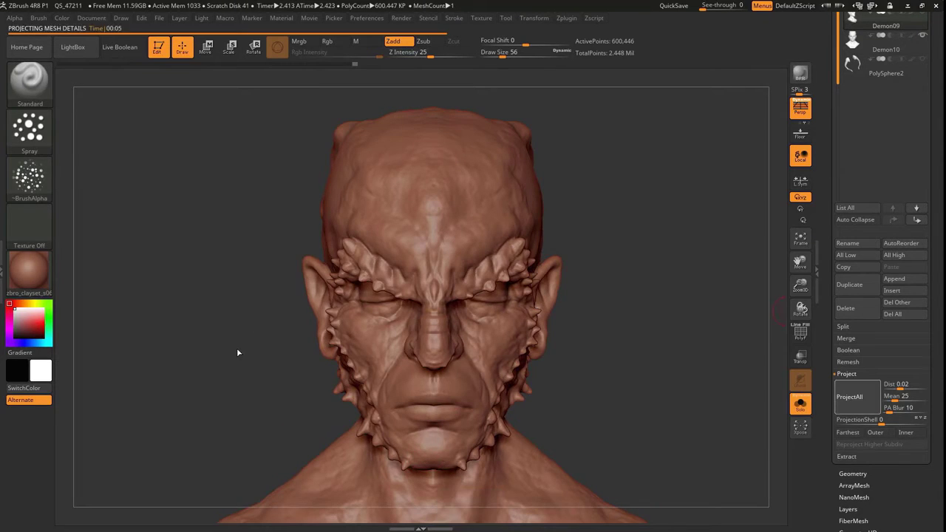
Subdivide the projected head once and delete the duplicate source head
{"action": "left_click_drag", "start_coordinate": [237, 353], "coordinate": [193, 377]}
{"action": "key", "text": "ctrl+d"}
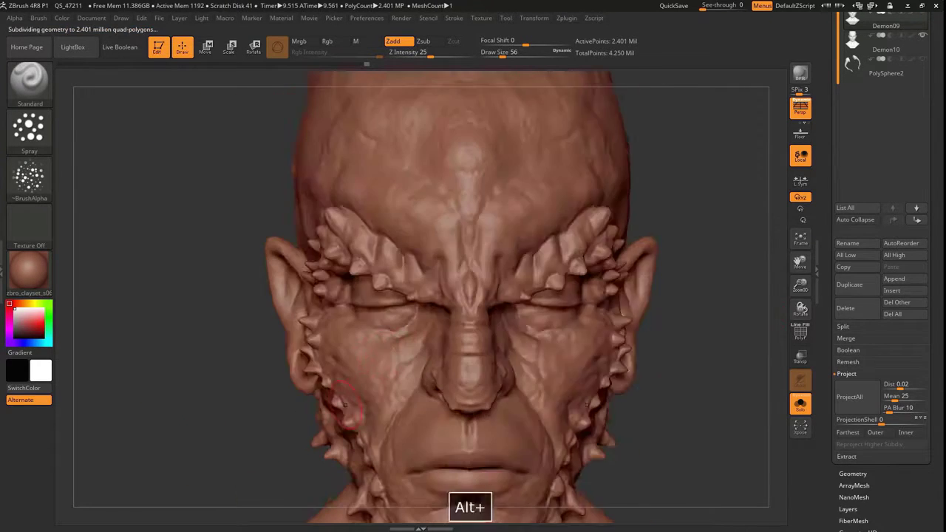
{"action": "left_click_drag", "start_coordinate": [344, 404], "coordinate": [222, 414]}
{"action": "key", "text": "ctrl+z"}
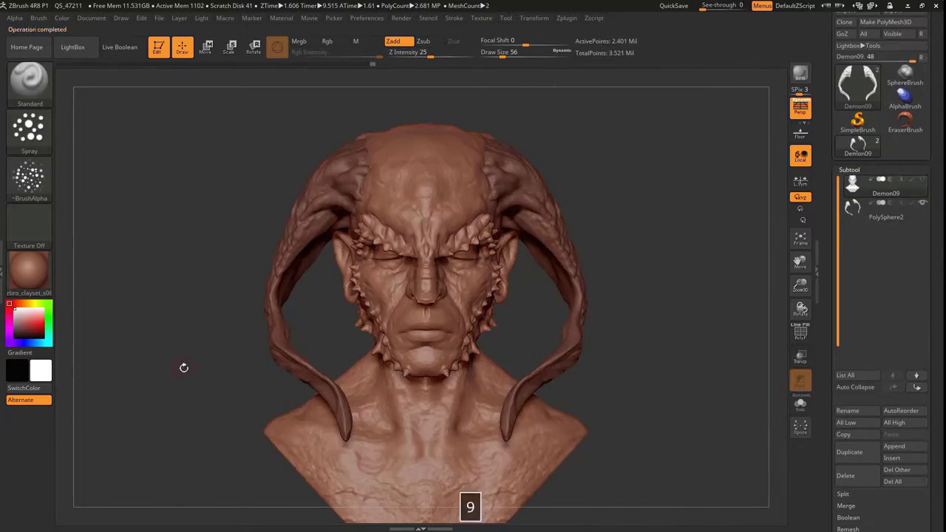
Spray subtle skin texture over the face with the Standard brush at Z Intensity 15 and draw size 36
{"action": "left_click_drag", "start_coordinate": [184, 367], "coordinate": [122, 375]}
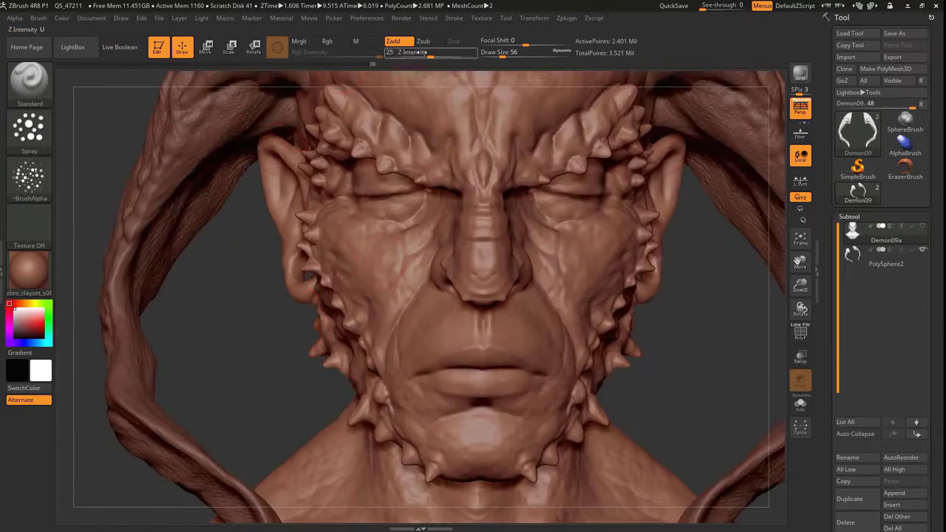
{"action": "key", "text": "["}
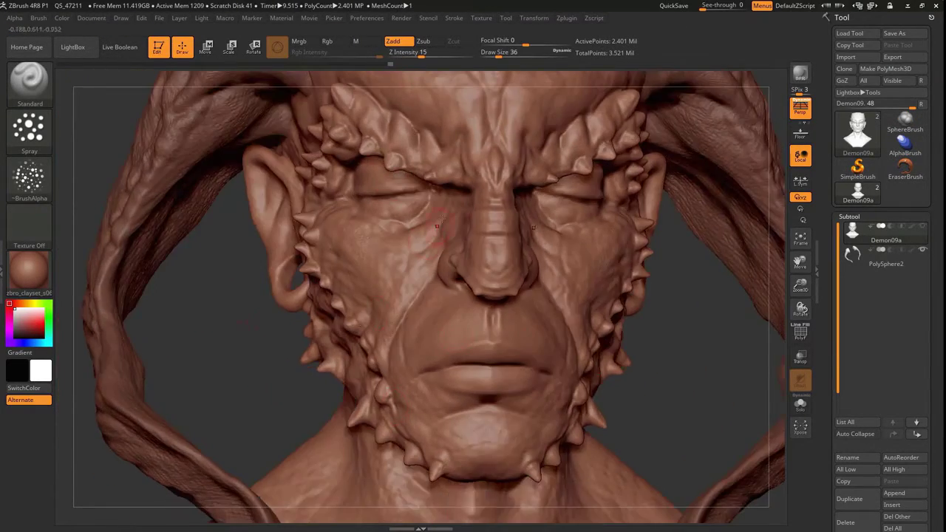
{"action": "left_click_drag", "start_coordinate": [296, 370], "coordinate": [340, 382]}
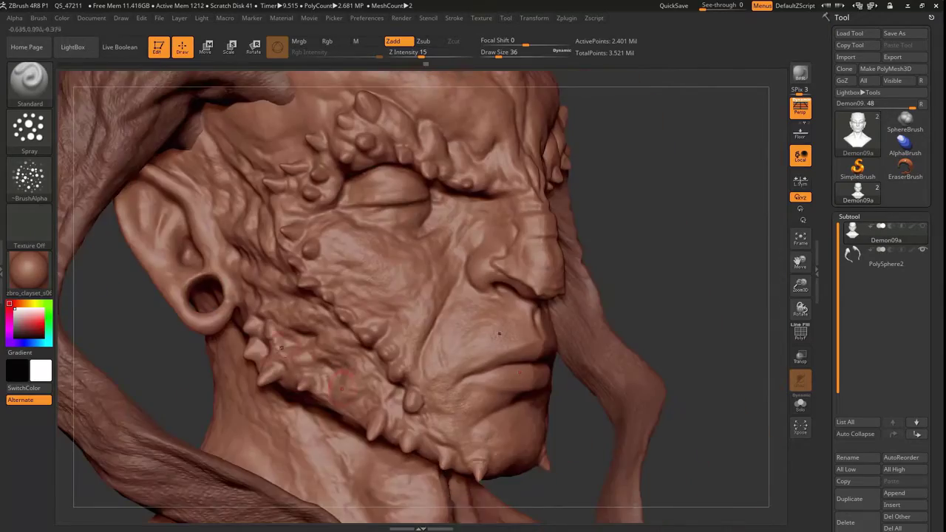
{"action": "mouse_move", "coordinate": [270, 127]}
{"action": "left_mouse_down"}
{"action": "mouse_move", "coordinate": [306, 391]}
{"action": "mouse_move", "coordinate": [259, 360]}
{"action": "left_mouse_up"}
{"action": "key", "text": "ctrl+z"}
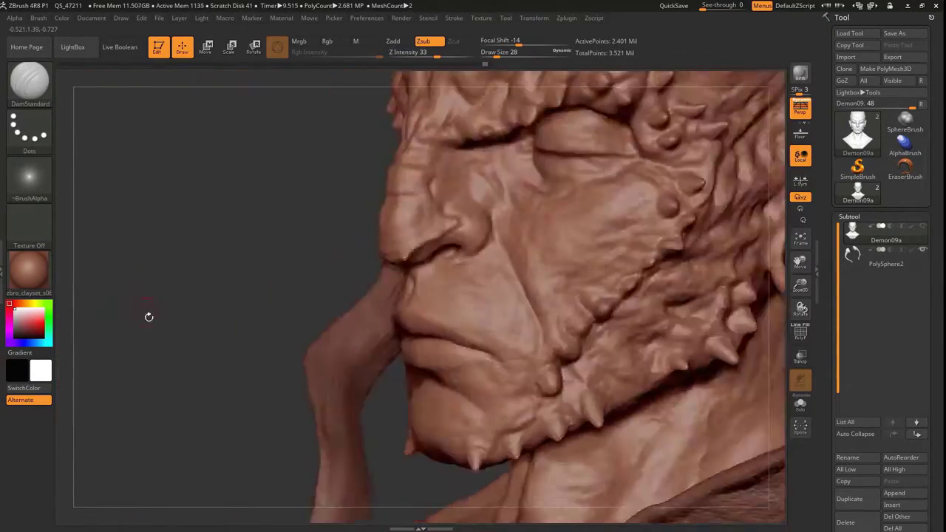
Refine the facial creases with DamStandard at draw size 12 and try an extra subdivision level on the head
{"action": "key", "text": "["}
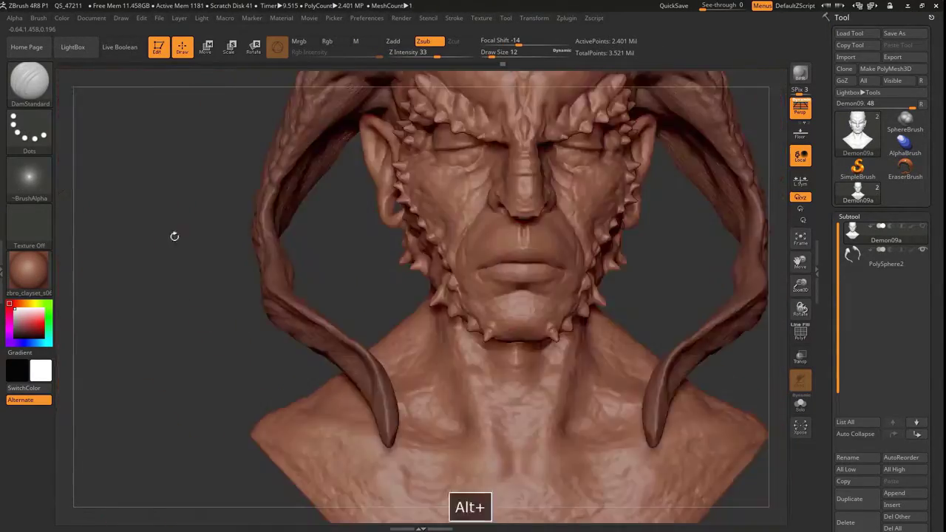
{"action": "left_click_drag", "start_coordinate": [173, 236], "coordinate": [412, 325]}
{"action": "key", "text": "ctrl+d"}
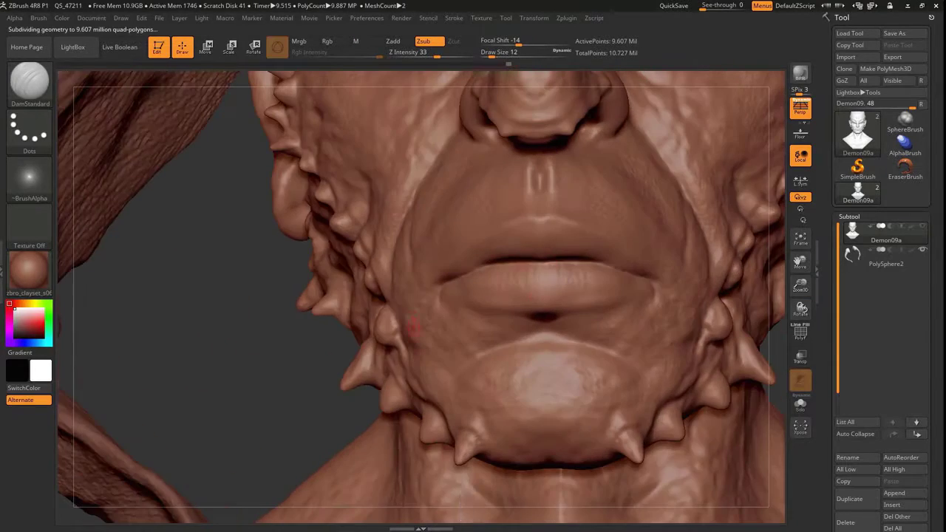
Load the Leathery Skin88 alpha into the Standard brush with a DragRect stroke and stamp skin wrinkles on the face
{"action": "mouse_move", "coordinate": [148, 348]}
{"action": "left_mouse_down"}
{"action": "mouse_move", "coordinate": [184, 355]}
{"action": "mouse_move", "coordinate": [126, 358]}
{"action": "left_mouse_up"}
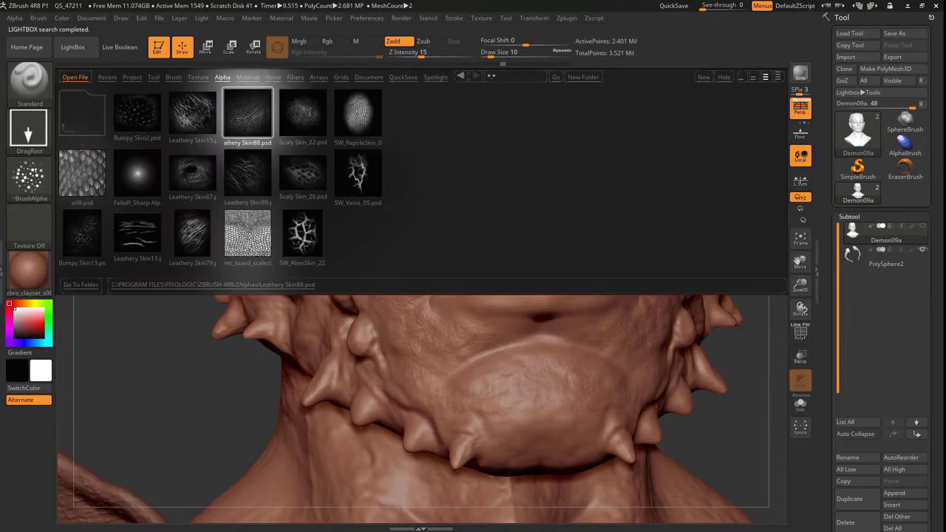
{"action": "double_click", "coordinate": [248, 115]}
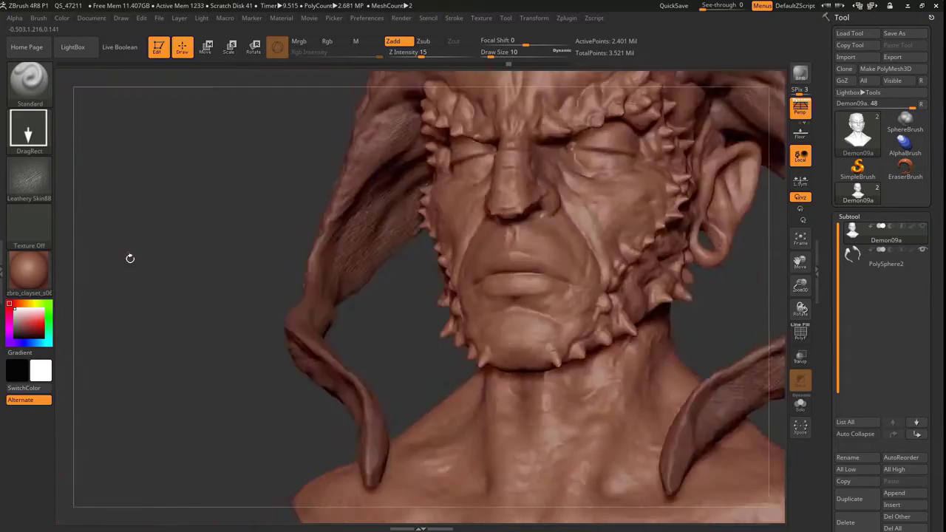
{"action": "left_click_drag", "start_coordinate": [131, 258], "coordinate": [467, 204]}
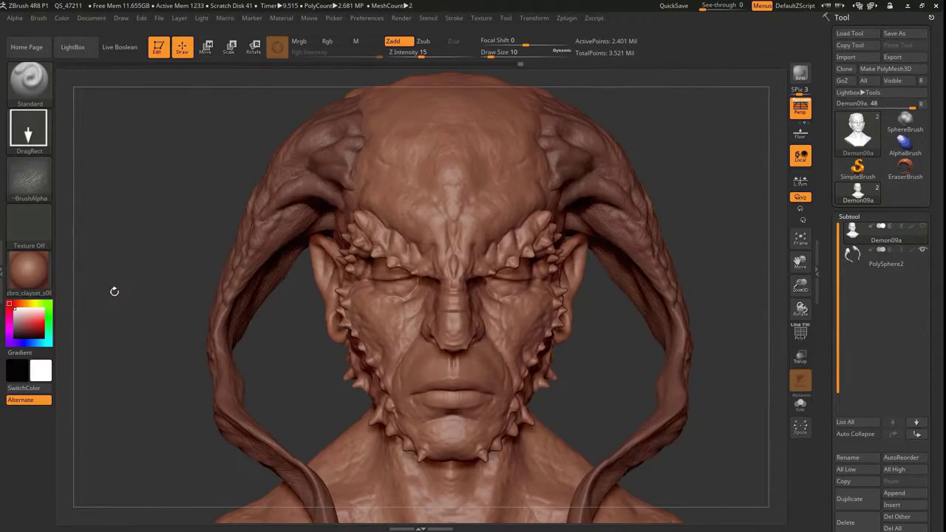
Duplicate the head as a hidden backup and adjust the original's proportions with the Move brush at draw size 154
{"action": "left_click", "coordinate": [924, 252]}
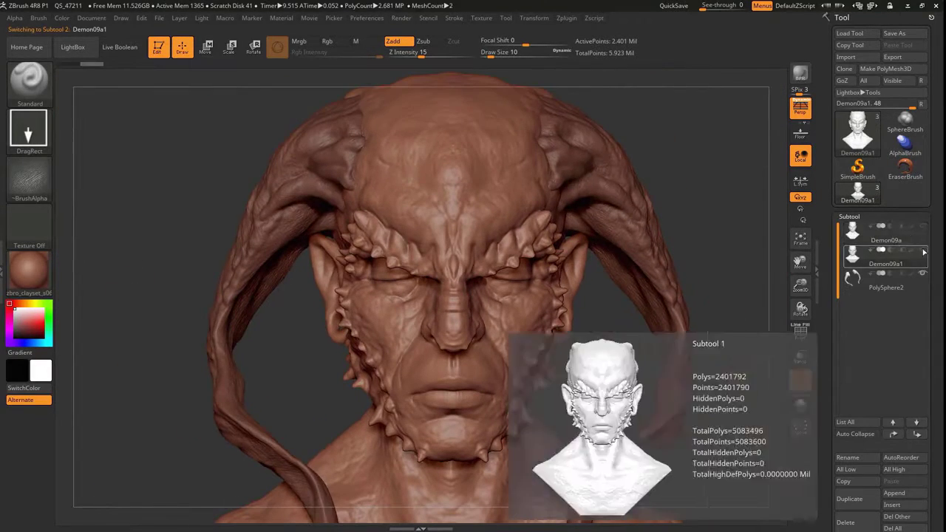
{"action": "left_click", "coordinate": [202, 297], "text": "alt"}
{"action": "key", "text": "shift+d"}
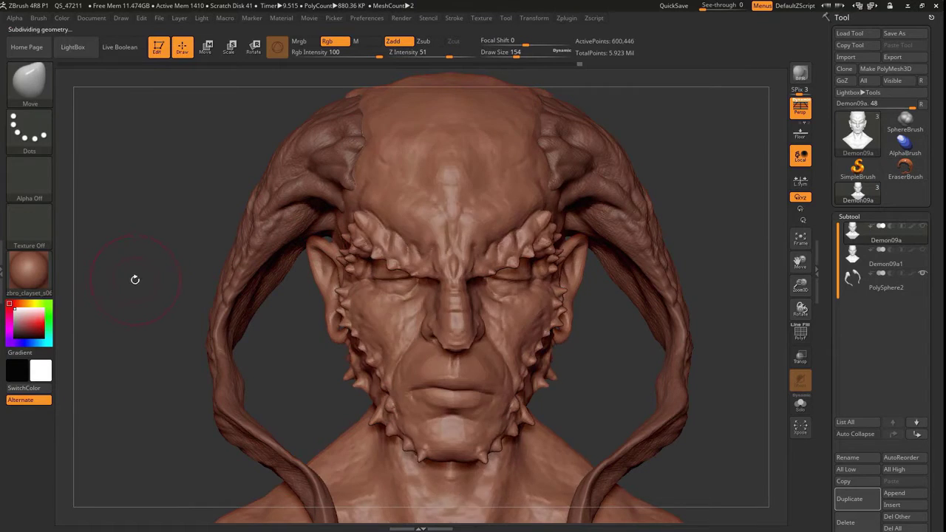
{"action": "left_click_drag", "start_coordinate": [135, 280], "coordinate": [134, 310], "text": "alt"}
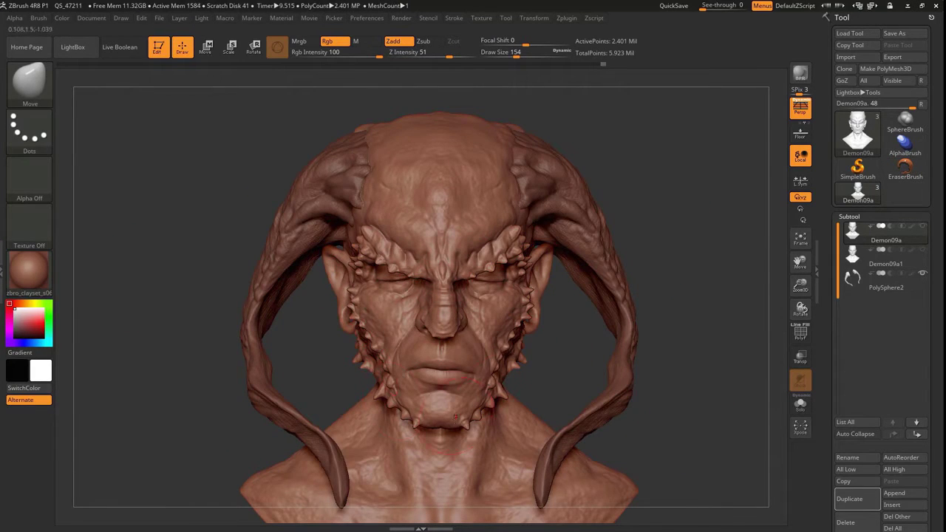
{"action": "left_click_drag", "start_coordinate": [156, 214], "coordinate": [150, 285], "text": "alt"}
Add irregular lumps to the head's surface with the Blob brush at draw size 66
{"action": "key", "text": "b"}
{"action": "key", "text": "b"}
{"action": "key", "text": "l"}
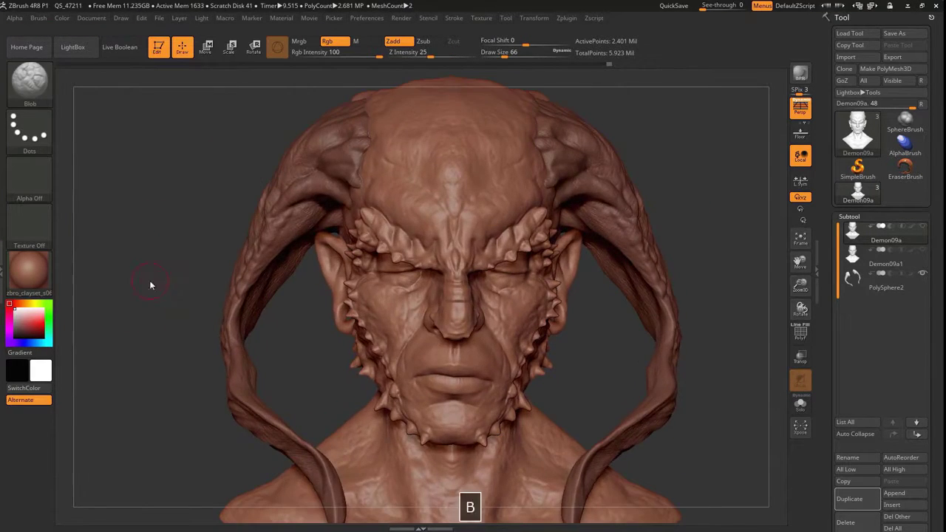
{"action": "left_click_drag", "start_coordinate": [141, 347], "coordinate": [80, 391]}
Sharpen the facial creases with DamStandard and add small bumps with Blob, both at draw size 30
{"action": "key", "text": "b"}
{"action": "key", "text": "d"}
{"action": "key", "text": "s"}
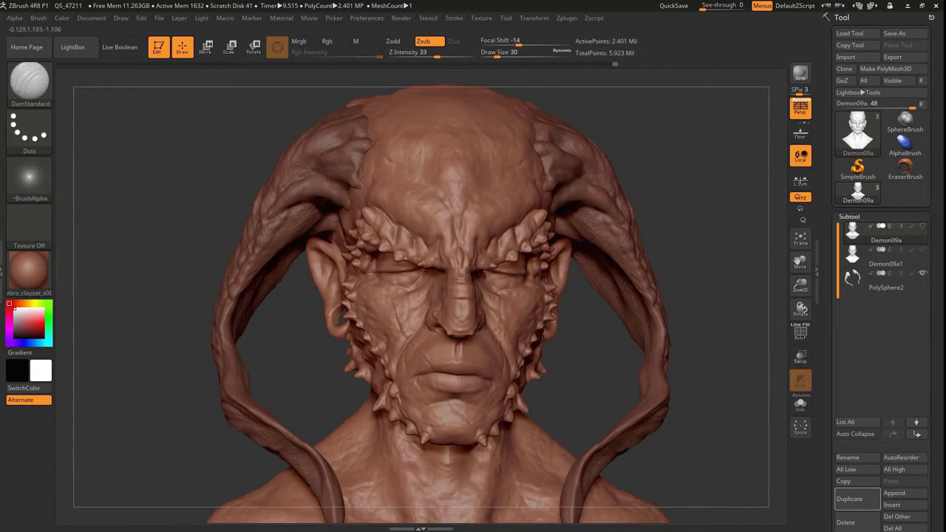
{"action": "mouse_move", "coordinate": [170, 370]}
{"action": "left_mouse_down", "text": "alt"}
{"action": "mouse_move", "coordinate": [170, 399]}
{"action": "mouse_move", "coordinate": [218, 396]}
{"action": "mouse_move", "coordinate": [140, 214]}
{"action": "mouse_move", "coordinate": [155, 218]}
{"action": "mouse_move", "coordinate": [159, 243]}
{"action": "left_mouse_up", "text": "alt"}
{"action": "key", "text": "b"}
{"action": "key", "text": "b"}
{"action": "key", "text": "l"}
Set the visible subtools to their highest subdivision level with SubTool Master and add a Ring3D subtool
{"action": "left_click", "coordinate": [567, 18]}
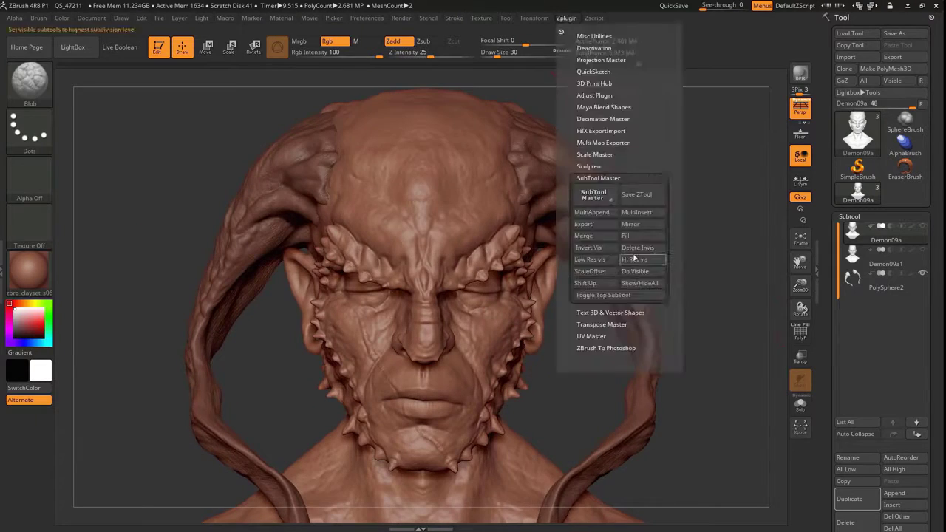
{"action": "key", "text": "9"}
{"action": "left_click", "coordinate": [743, 327]}
{"action": "key", "text": "b"}
{"action": "key", "text": "s"}
{"action": "key", "text": "t"}
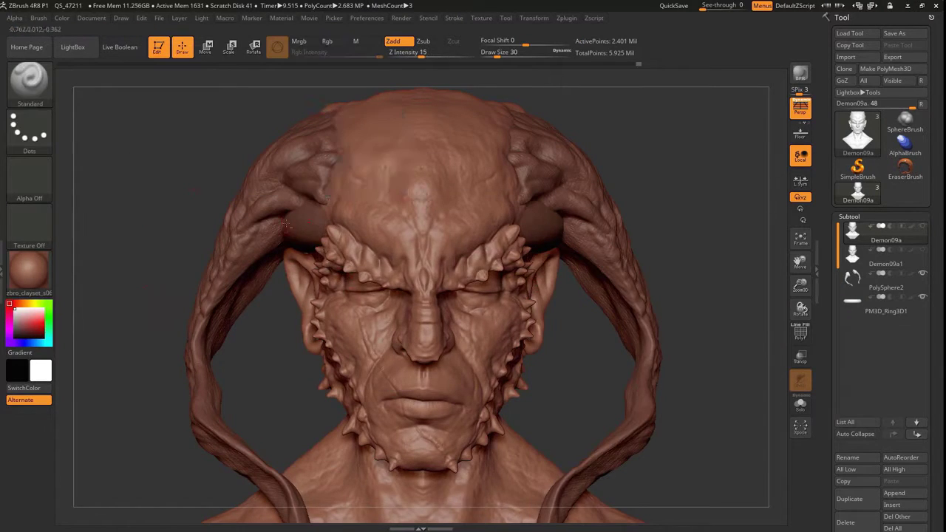
Turn the ring to face forward, scale it down and fit it through the nose as a septum piercing
{"action": "left_click", "coordinate": [286, 223], "text": "alt"}
{"action": "left_click_drag", "start_coordinate": [286, 223], "coordinate": [569, 225]}
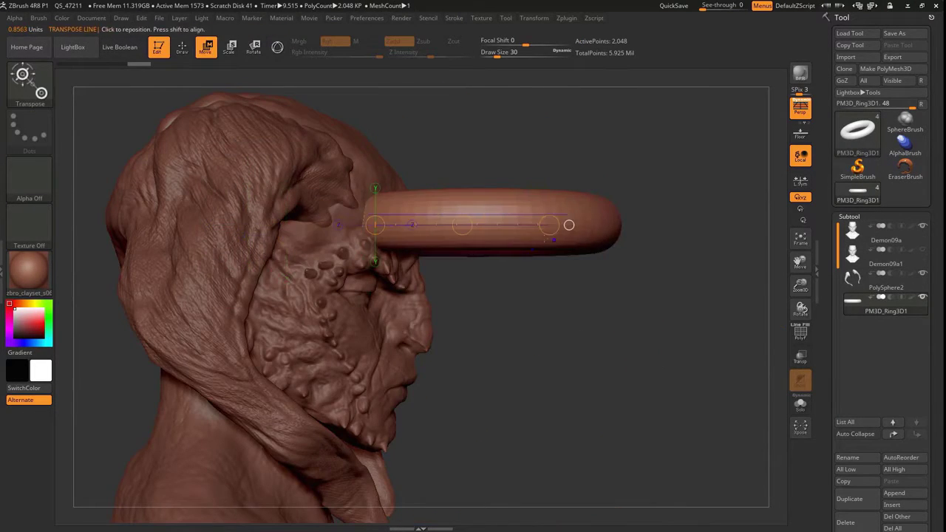
{"action": "left_click_drag", "start_coordinate": [414, 127], "coordinate": [429, 194]}
{"action": "key", "text": "e"}
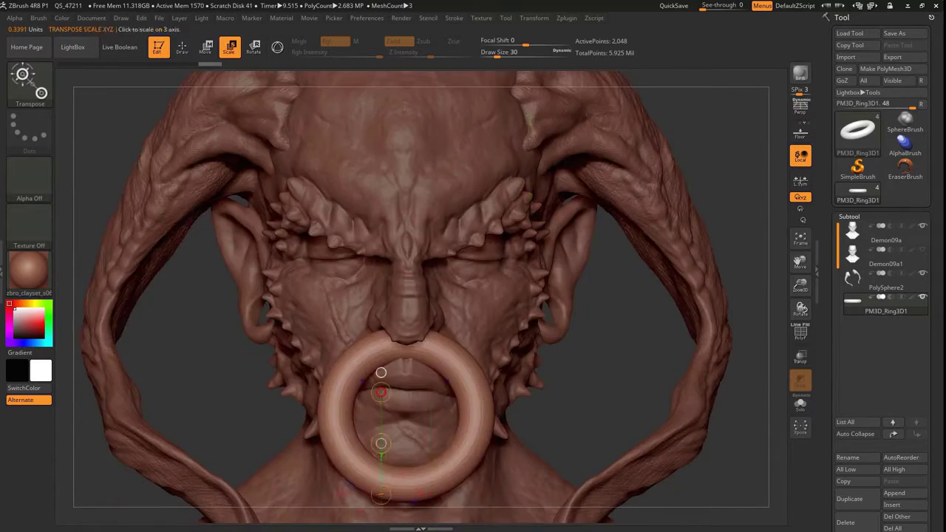
{"action": "left_click_drag", "start_coordinate": [739, 296], "coordinate": [317, 339], "text": "shift"}
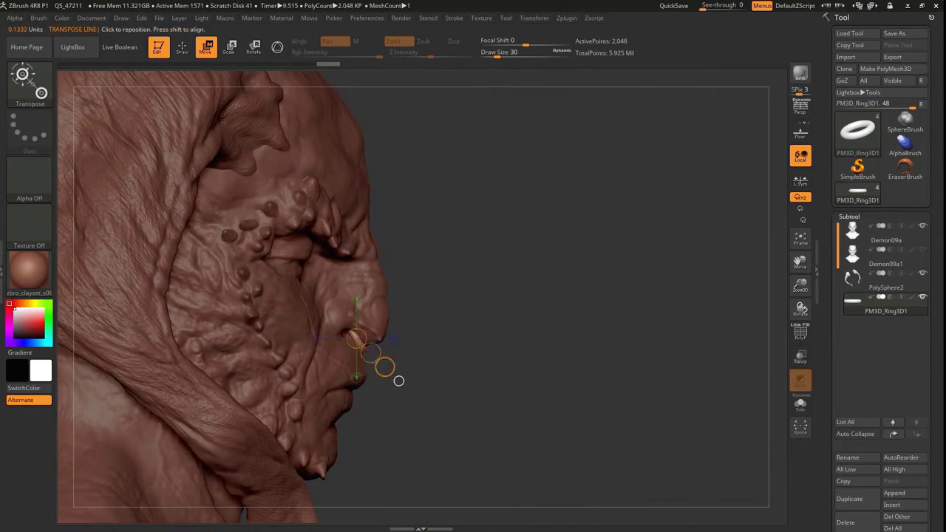
{"action": "left_click_drag", "start_coordinate": [398, 381], "coordinate": [335, 316], "text": "shift"}
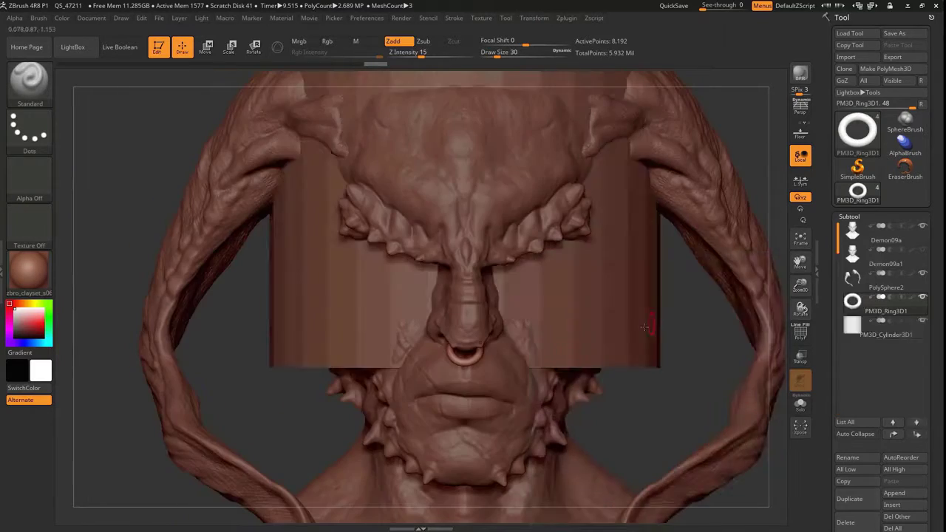
Add a Cylinder3D subtool, rotate it sideways and scale it down to earlobe size beside the ear
{"action": "key", "text": "w"}
{"action": "left_click_drag", "start_coordinate": [291, 317], "coordinate": [278, 394]}
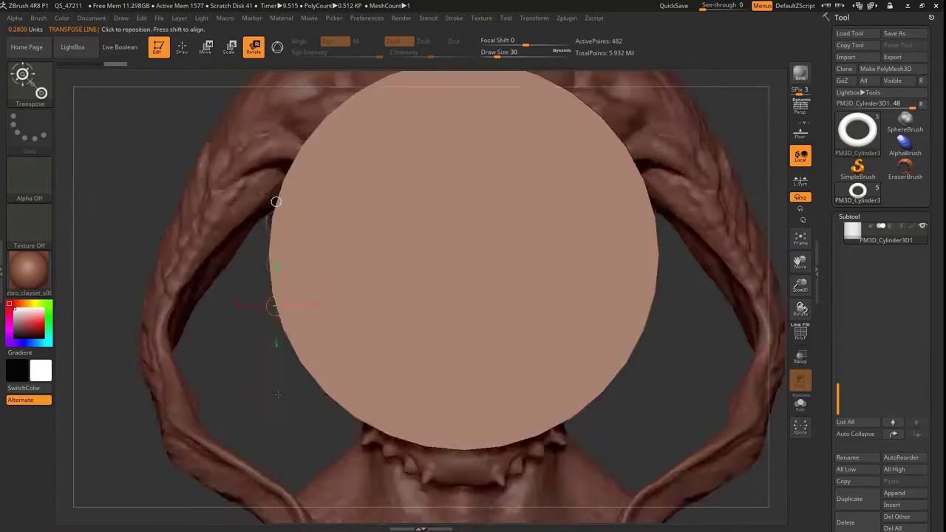
{"action": "key", "text": "e"}
{"action": "left_click_drag", "start_coordinate": [459, 206], "coordinate": [459, 186]}
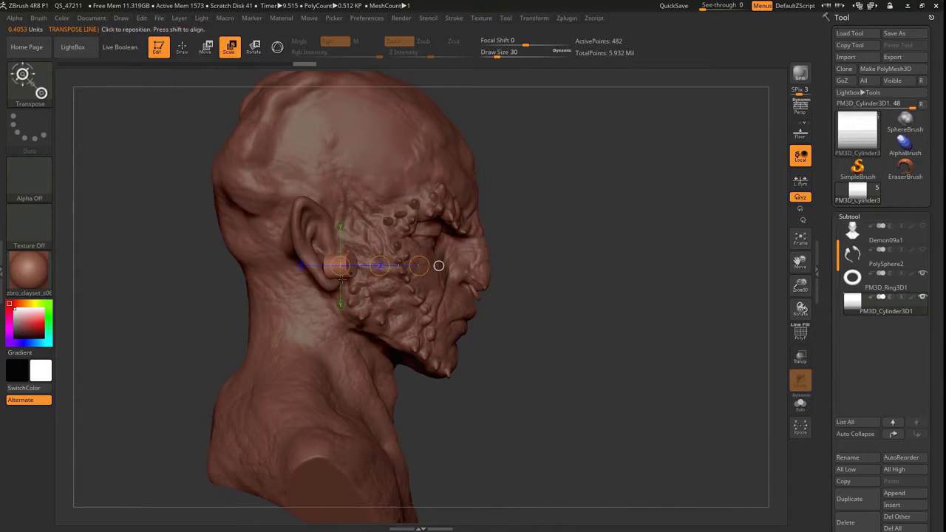
{"action": "key", "text": "w"}
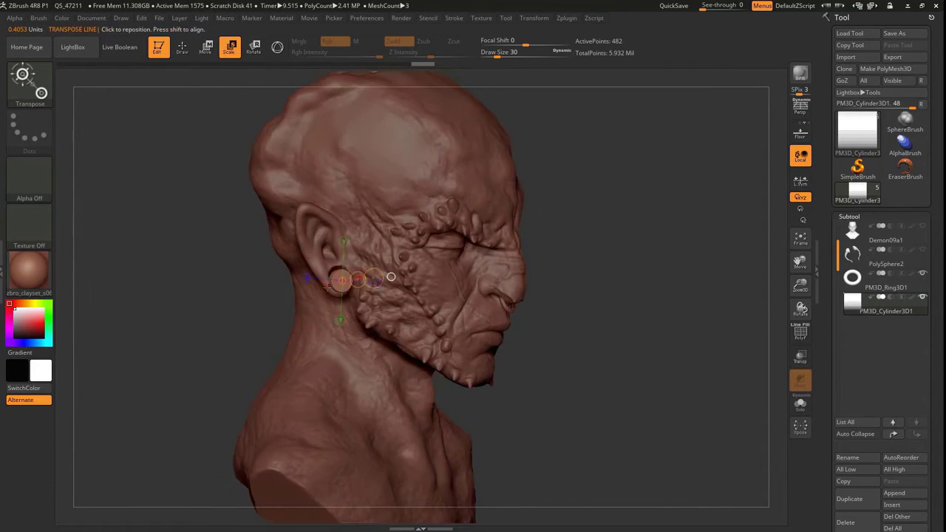
Angle the cylinder into the earlobe hole as a plug, mirror it to the other ear and subdivide the plugs once
{"action": "key", "text": "r"}
{"action": "key", "text": "w"}
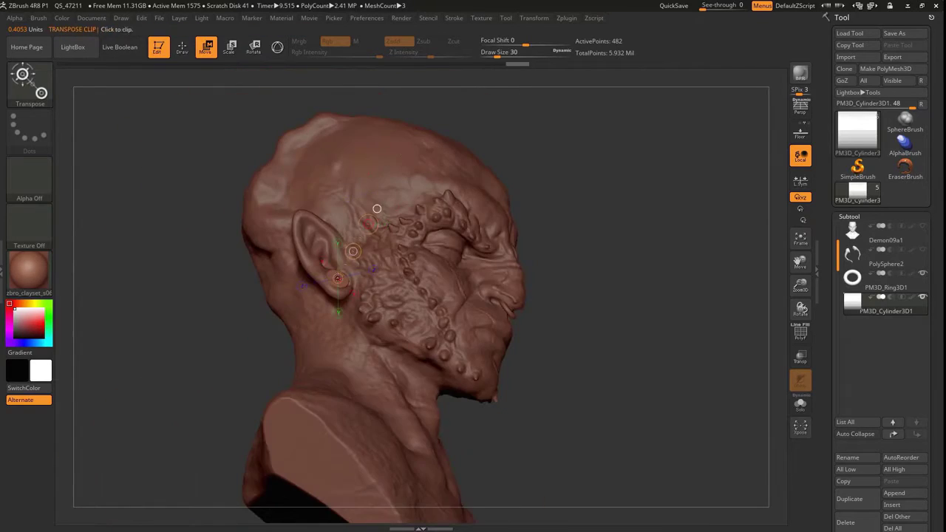
{"action": "left_click_drag", "start_coordinate": [606, 296], "coordinate": [665, 221]}
{"action": "key", "text": "r"}
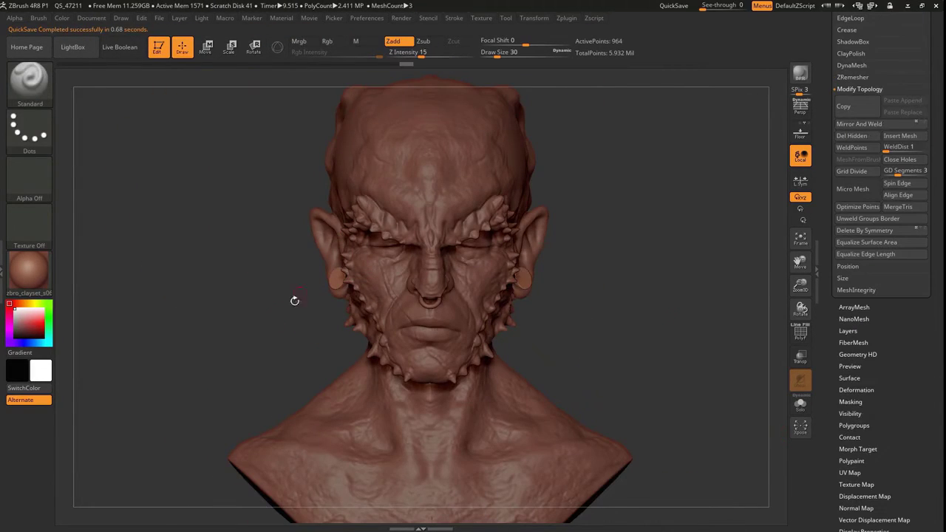
{"action": "key", "text": "ctrl+d"}
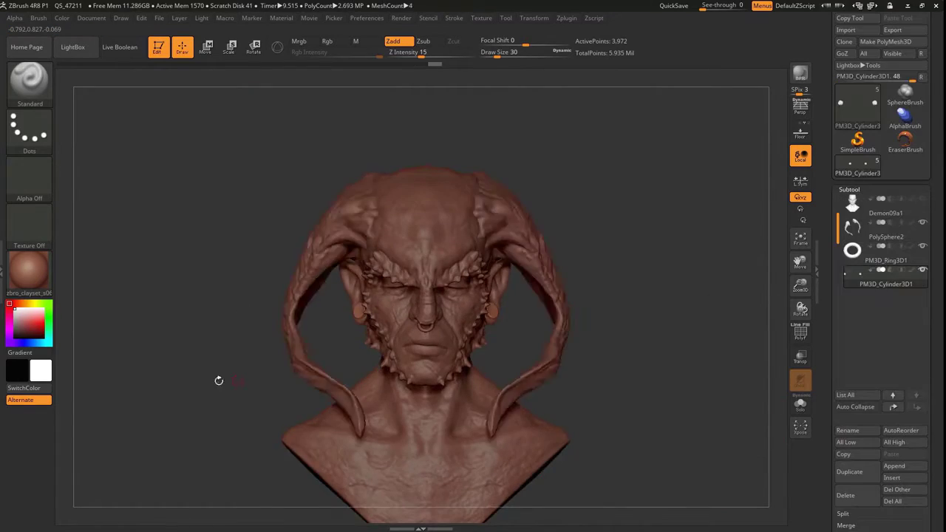
Step the isolated head down to a lower subdivision level and reshape the lips and mouth corners with the Move brush
{"action": "left_click_drag", "start_coordinate": [217, 380], "coordinate": [135, 287]}
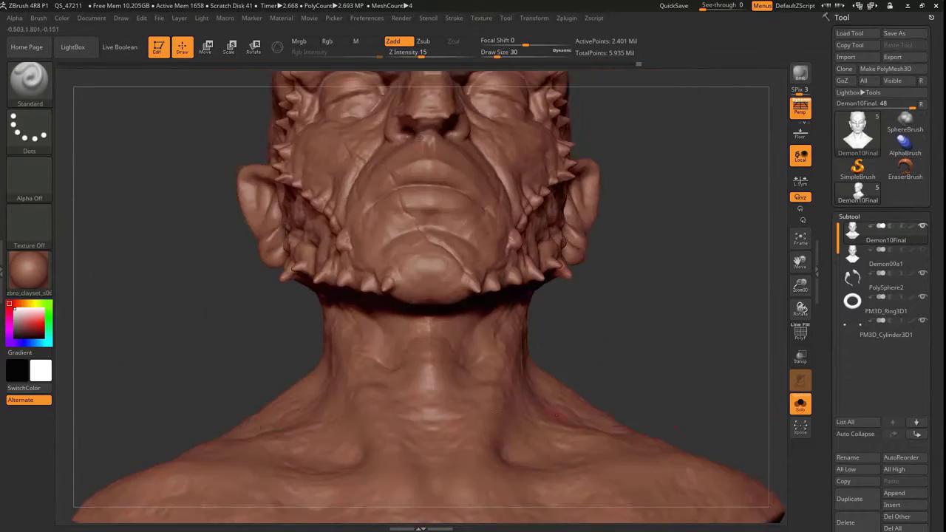
{"action": "key", "text": "shift+d"}
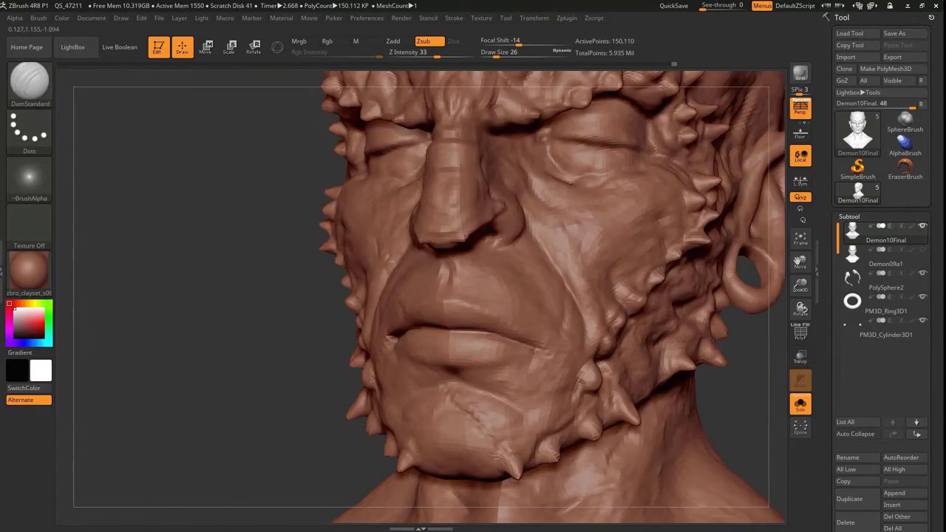
{"action": "key", "text": "b"}
{"action": "key", "text": "m"}
{"action": "key", "text": "v"}
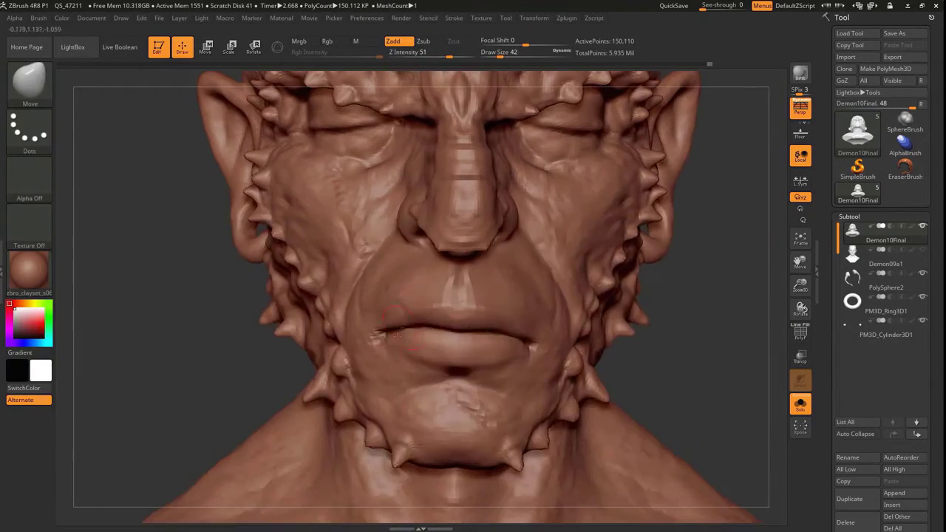
Swell the skin around the mouth corners with the Inflat brush at intensity 10 and draw size 42
{"action": "key", "text": "b"}
{"action": "key", "text": "i"}
{"action": "key", "text": "n"}
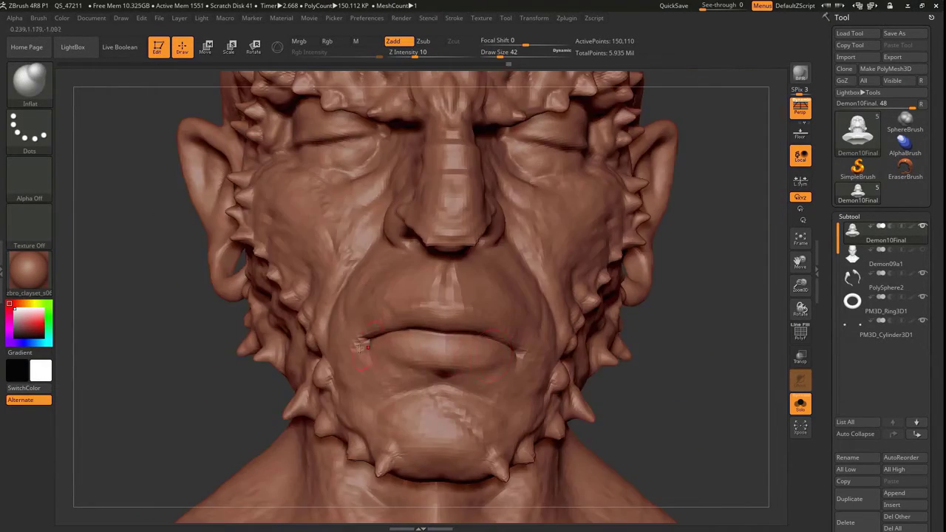
Return the head to higher subdivision levels and define the upper lip's border with the Standard brush at draw size 22
{"action": "key", "text": "d"}
{"action": "key", "text": "b"}
{"action": "key", "text": "s"}
{"action": "key", "text": "t"}
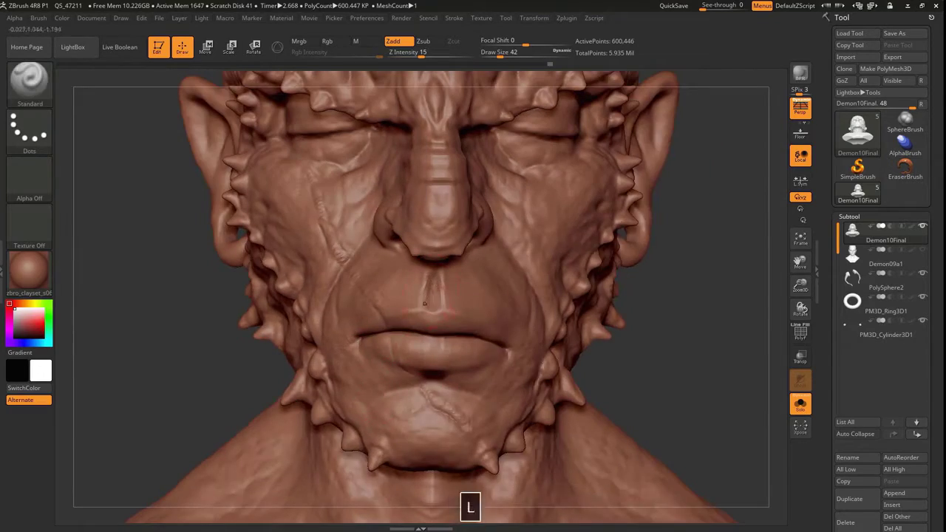
{"action": "key", "text": "["}
{"action": "key", "text": "["}
{"action": "key", "text": "d"}
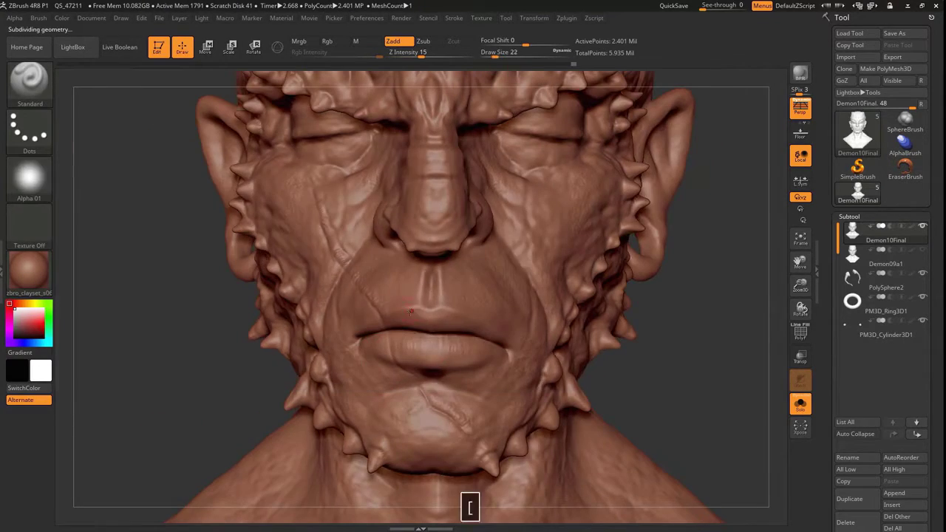
{"action": "mouse_move", "coordinate": [192, 347]}
{"action": "left_mouse_down"}
{"action": "mouse_move", "coordinate": [148, 355]}
{"action": "mouse_move", "coordinate": [184, 367]}
{"action": "left_mouse_up"}
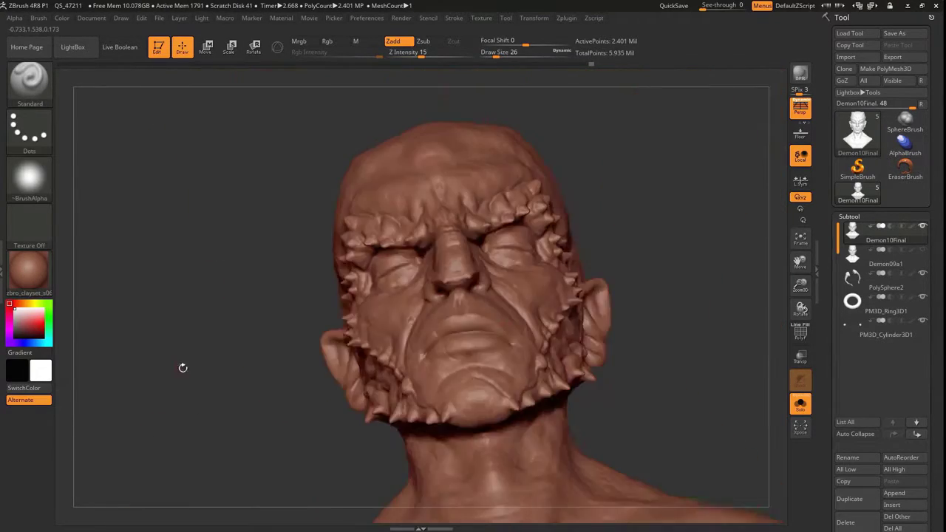
Adjust the shape of the mouth area with the Move brush, reducing the draw size to 38
{"action": "key", "text": "b"}
{"action": "key", "text": "m"}
{"action": "key", "text": "v"}
{"action": "left_click_drag", "start_coordinate": [422, 346], "coordinate": [452, 310]}
{"action": "key", "text": "["}
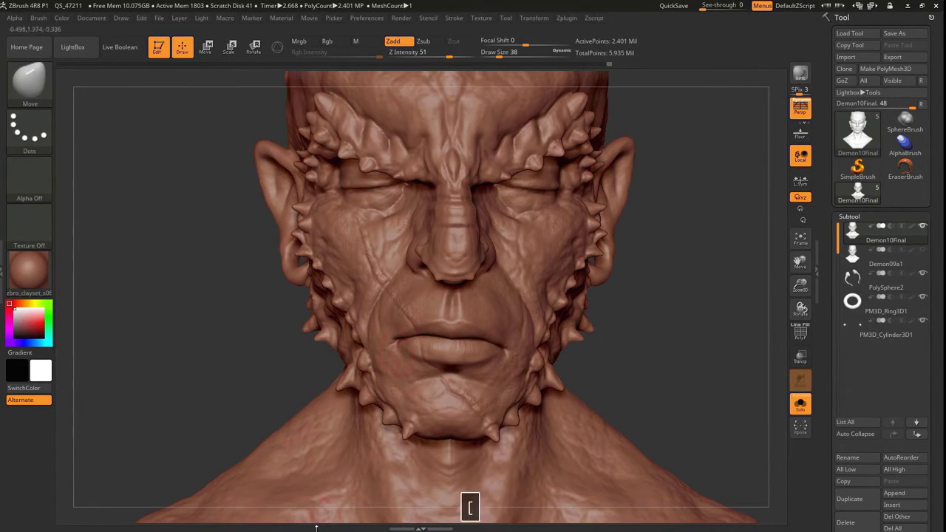
Build up the face's forms with the Clay brush and recut its creases with a smaller DamStandard brush at a higher subdivision level
{"action": "key", "text": "b"}
{"action": "key", "text": "c"}
{"action": "key", "text": "l"}
{"action": "mouse_move", "coordinate": [190, 364]}
{"action": "left_mouse_down"}
{"action": "mouse_move", "coordinate": [213, 428]}
{"action": "mouse_move", "coordinate": [216, 382]}
{"action": "mouse_move", "coordinate": [155, 388]}
{"action": "mouse_move", "coordinate": [311, 407]}
{"action": "mouse_move", "coordinate": [165, 402]}
{"action": "mouse_move", "coordinate": [235, 524]}
{"action": "left_mouse_up"}
{"action": "key", "text": "d"}
{"action": "key", "text": "b"}
{"action": "key", "text": "d"}
{"action": "key", "text": "s"}
{"action": "key", "text": "["}
Refine the mouth corners with the Move brush at draw size 38 and add volume with the Inflat brush
{"action": "key", "text": "d"}
{"action": "key", "text": "b"}
{"action": "key", "text": "m"}
{"action": "key", "text": "v"}
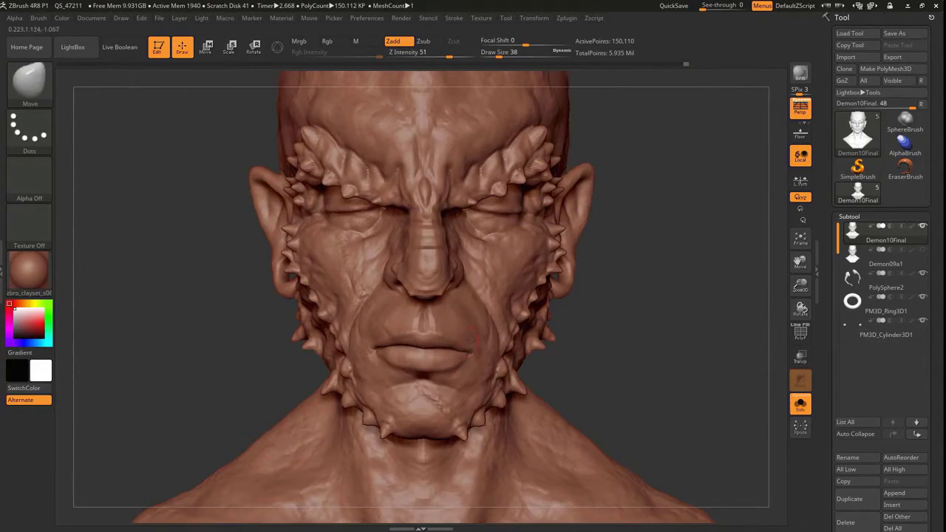
{"action": "key", "text": "b"}
{"action": "key", "text": "i"}
{"action": "key", "text": "n"}
Bring the horns, nose ring and ear plugs back into view with the head and quick-save the project
{"action": "mouse_move", "coordinate": [222, 444]}
{"action": "left_mouse_down"}
{"action": "mouse_move", "coordinate": [252, 428]}
{"action": "mouse_move", "coordinate": [269, 397]}
{"action": "mouse_move", "coordinate": [203, 435]}
{"action": "mouse_move", "coordinate": [155, 251]}
{"action": "left_mouse_up"}
{"action": "key", "text": "9"}
{"action": "key", "text": "alt+s"}
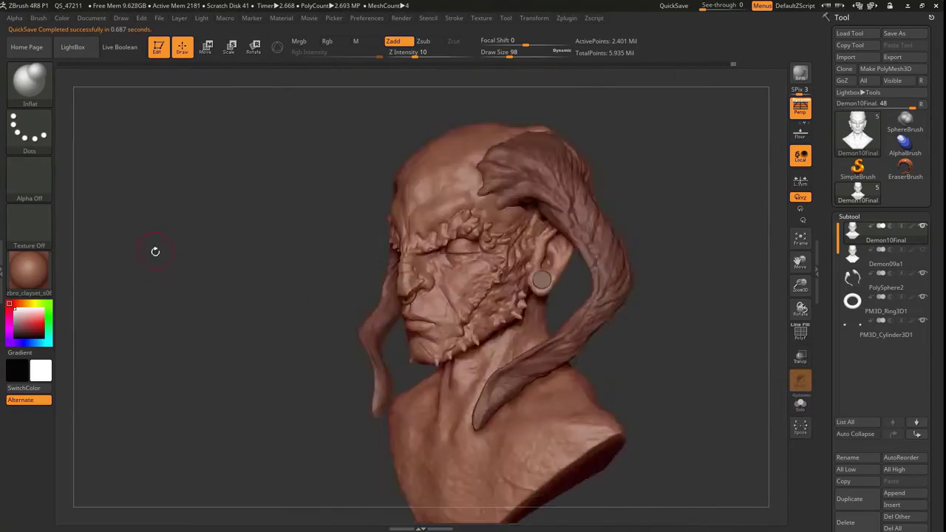